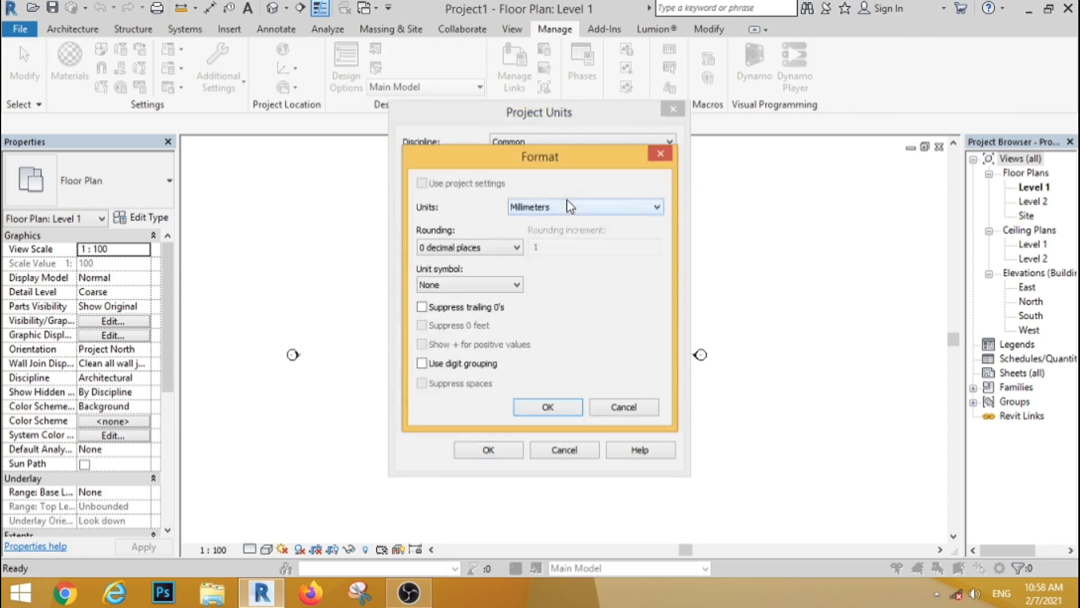
Step: Set the project length units to feet and fractional inches
{"action": "left_click", "coordinate": [591, 207]}
{"action": "left_click", "coordinate": [555, 234]}
{"action": "left_click", "coordinate": [548, 406]}
{"action": "left_click", "coordinate": [506, 450]}
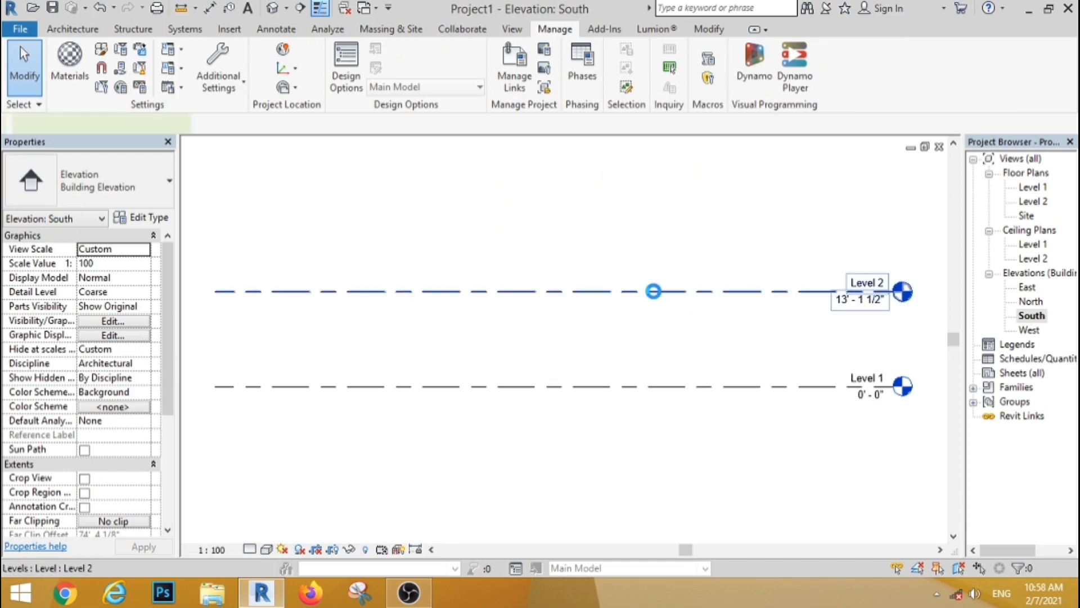
Step: Lower Level 2 to an elevation of 10' 0" in the South elevation view
{"action": "left_click", "coordinate": [654, 291]}
{"action": "left_click_drag", "start_coordinate": [655, 275], "coordinate": [654, 316]}
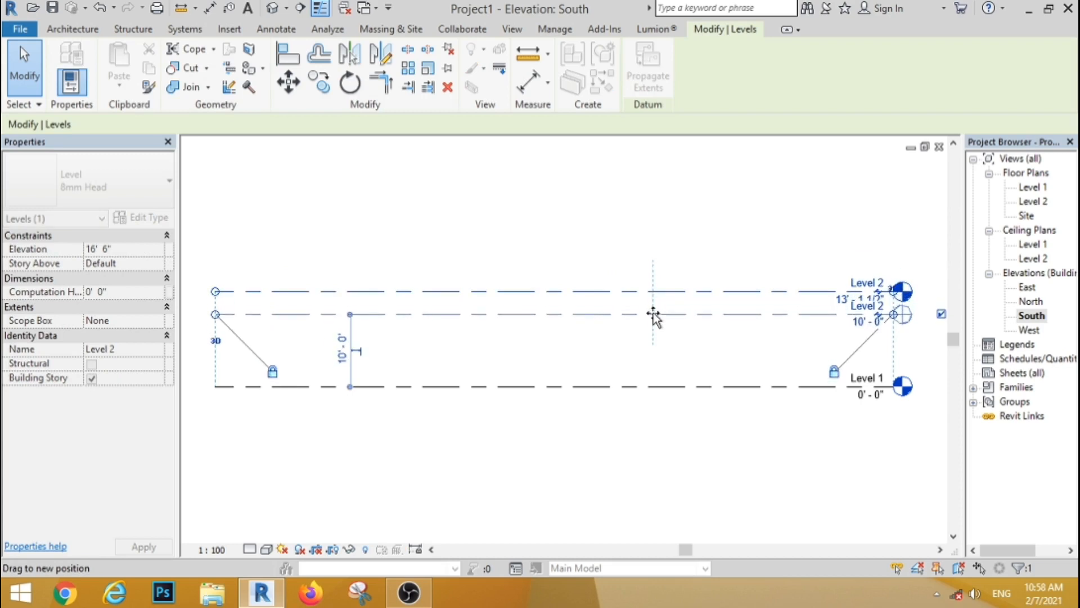
{"action": "left_click", "coordinate": [636, 219]}
Step: Draw a rectangle of Generic - 200mm walls up to Level 2, about 20' 6" by 29' 0", in the Level 1 floor plan
{"action": "double_click", "coordinate": [1029, 188]}
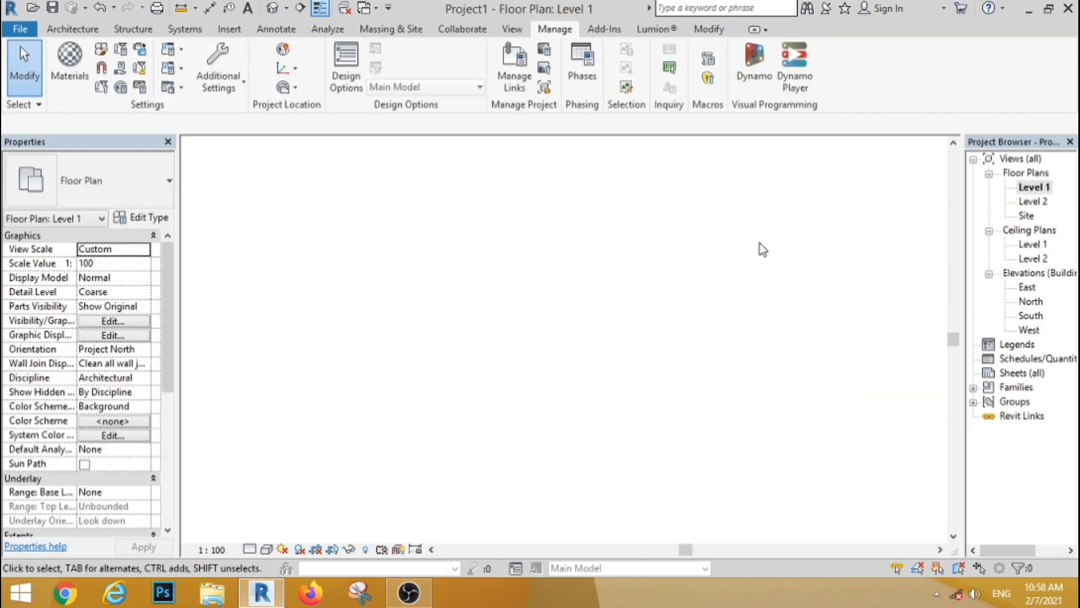
{"action": "left_click", "coordinate": [63, 31]}
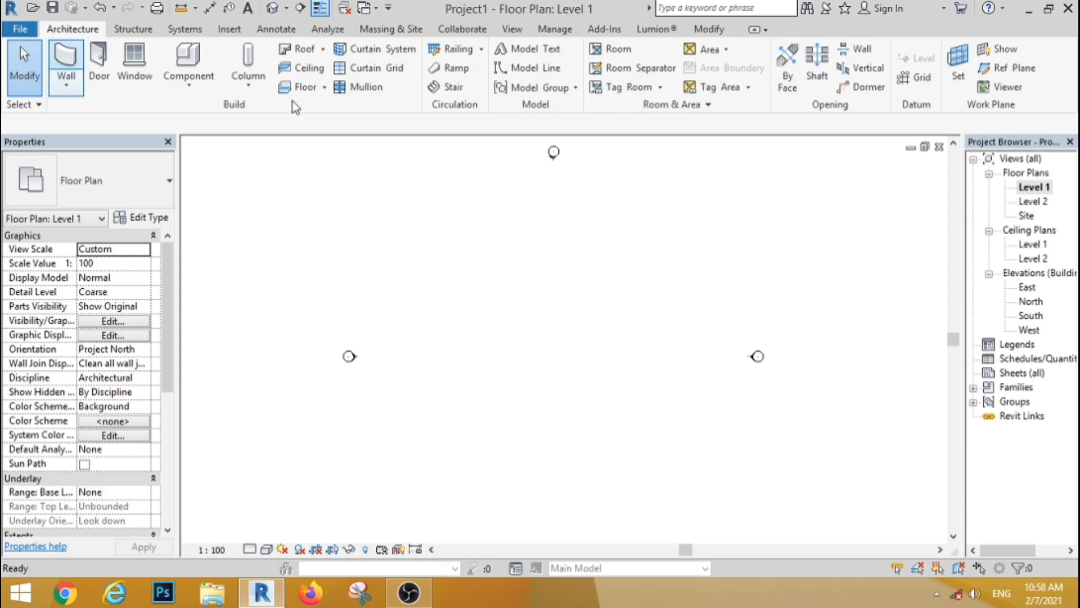
{"action": "left_click", "coordinate": [210, 124]}
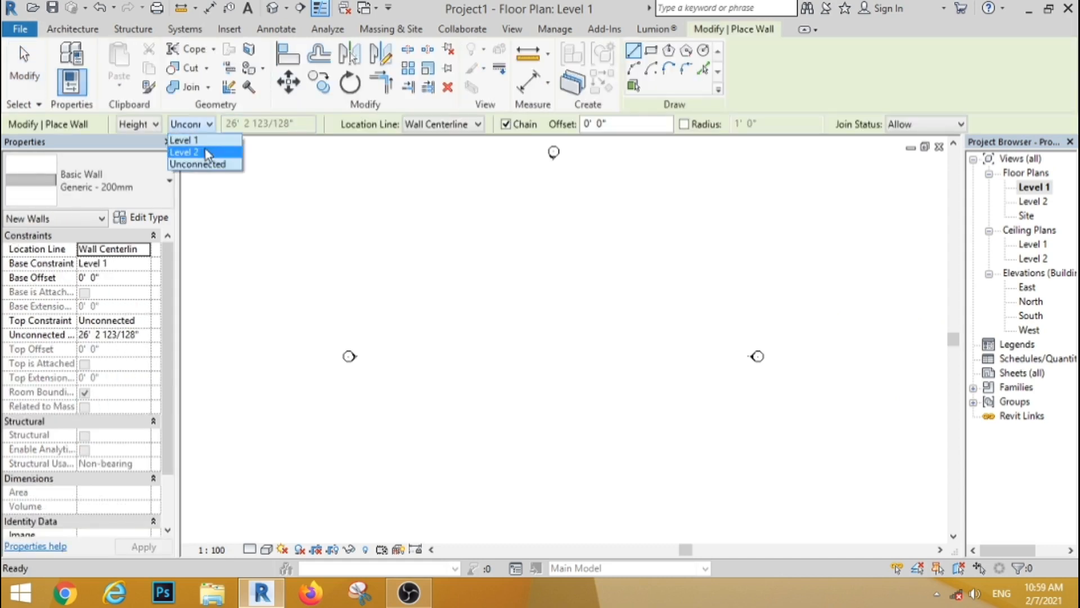
{"action": "left_click", "coordinate": [202, 152]}
{"action": "left_click", "coordinate": [651, 51]}
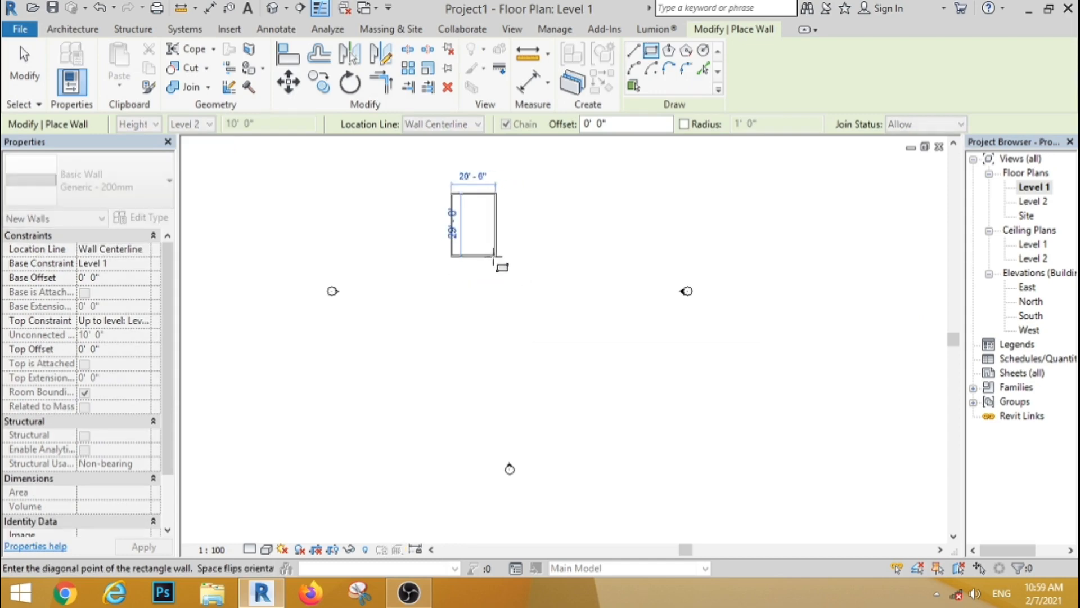
{"action": "left_click", "coordinate": [494, 257]}
{"action": "scroll", "coordinate": [474, 209], "scroll_direction": "up", "scroll_amount": 3}
{"action": "left_click", "coordinate": [25, 70]}
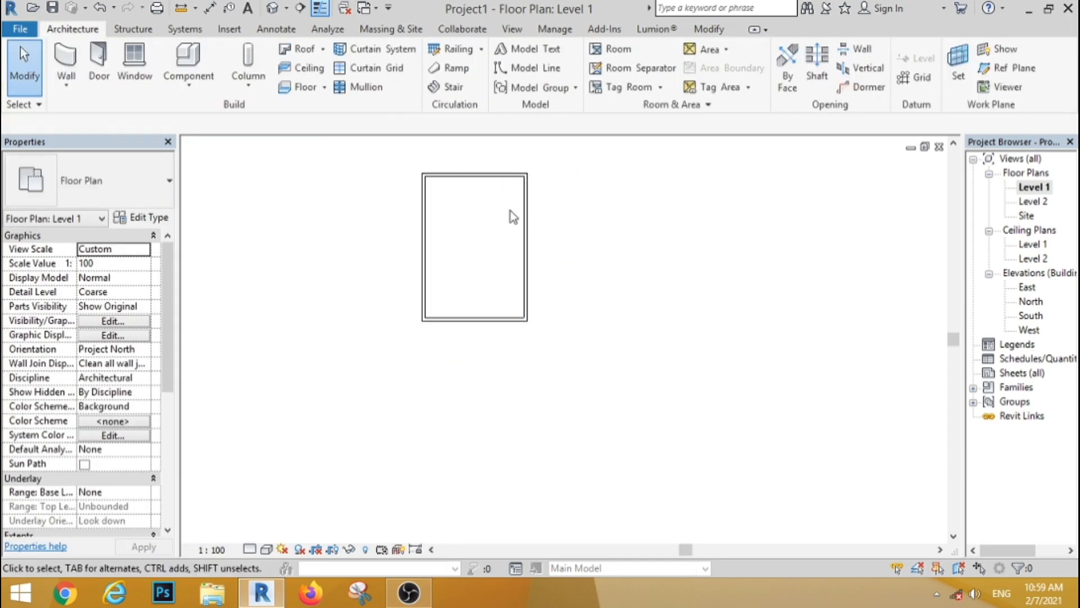
Step: Move the east wall outward to an interior width of 21' 6" and shift the north wall outward
{"action": "left_click", "coordinate": [527, 231]}
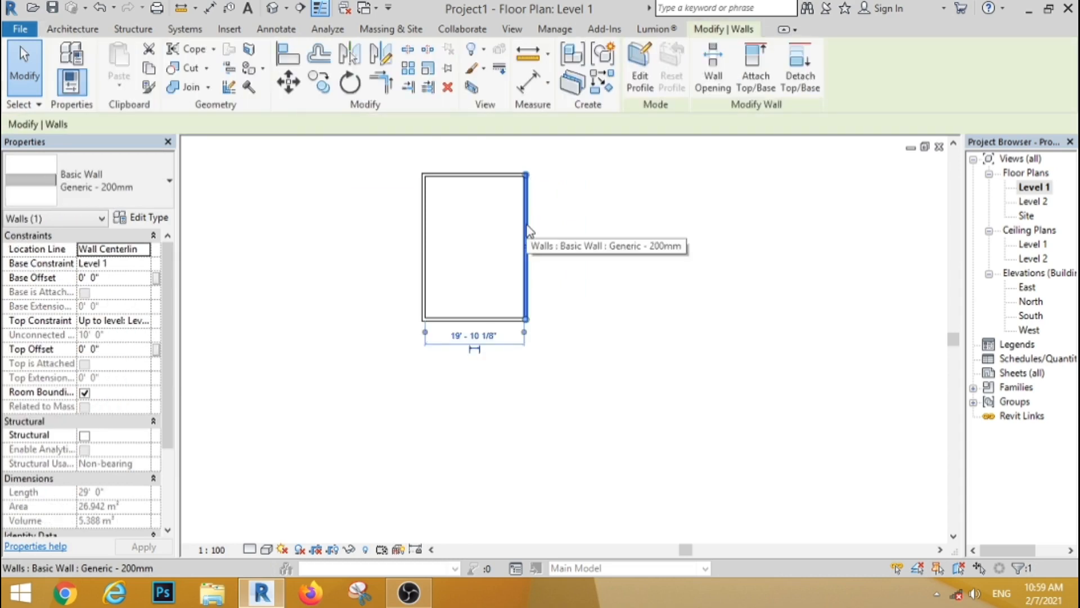
{"action": "left_click_drag", "start_coordinate": [534, 226], "coordinate": [542, 228]}
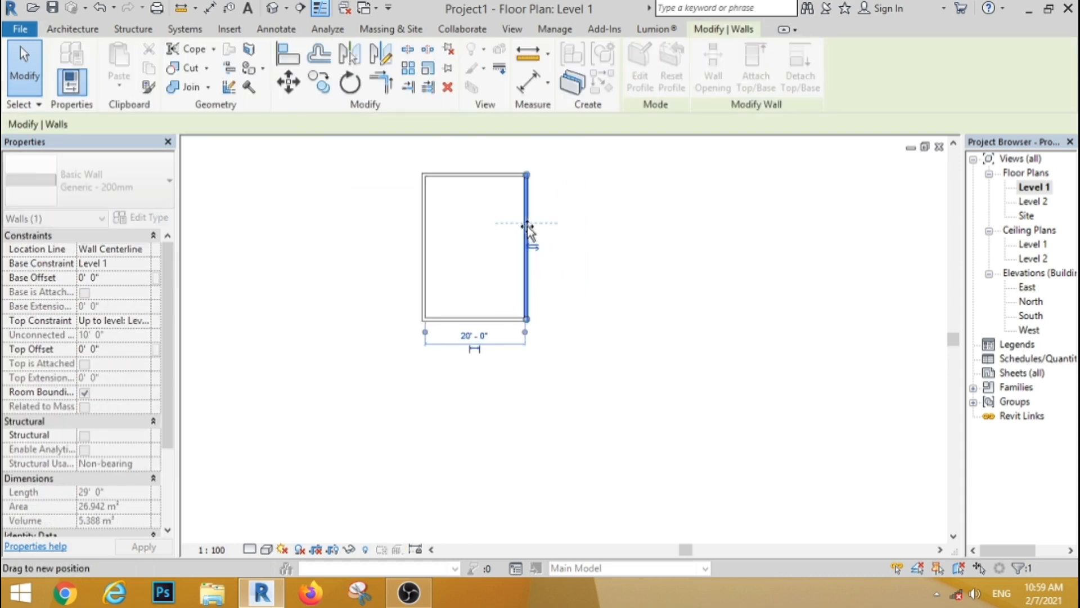
{"action": "left_click_drag", "start_coordinate": [534, 228], "coordinate": [534, 228]}
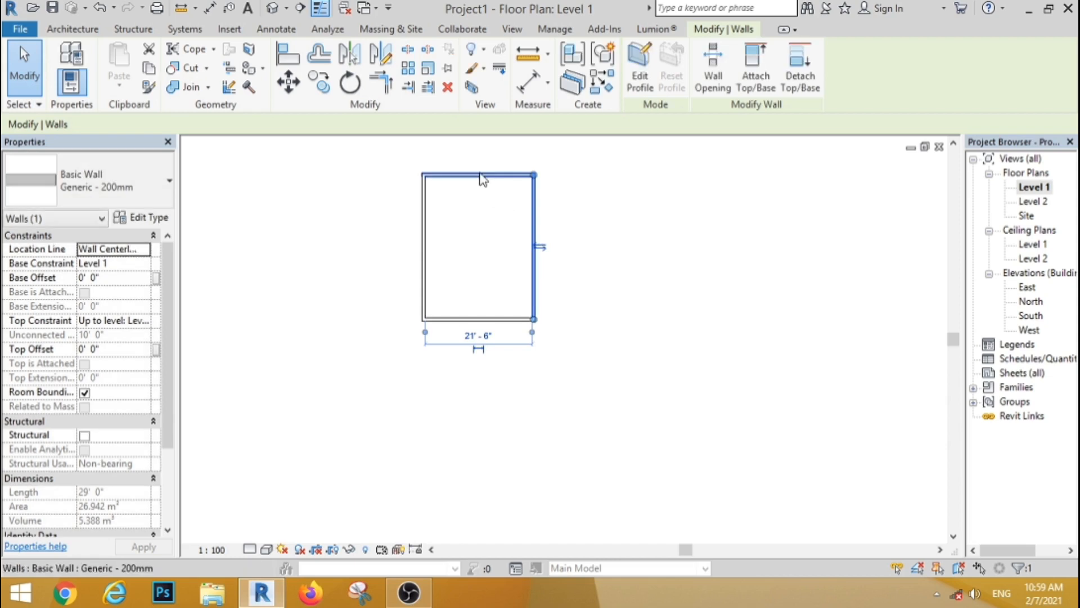
{"action": "left_click", "coordinate": [482, 175]}
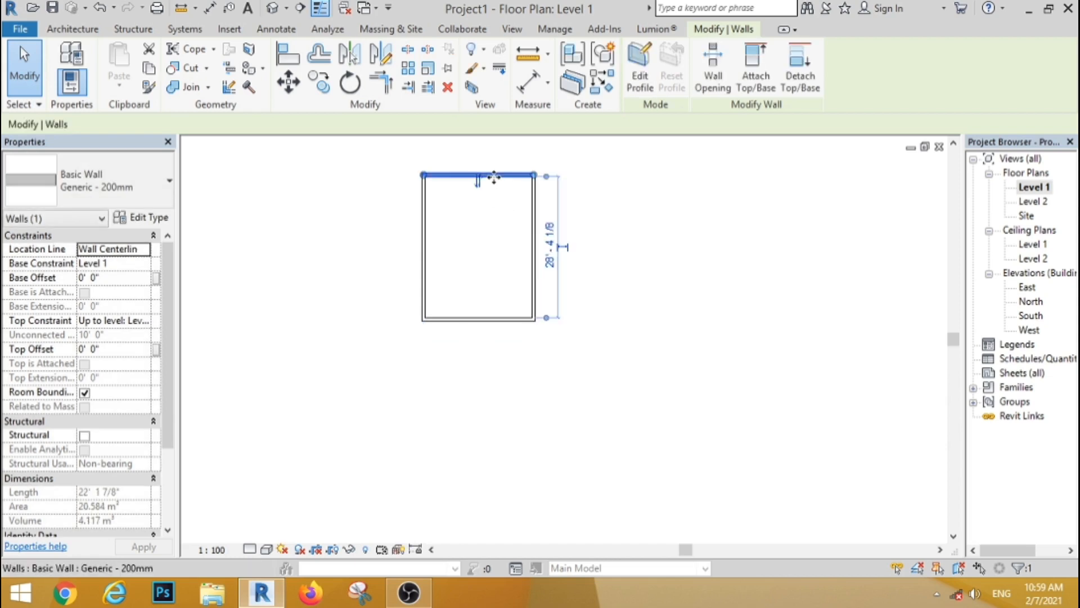
{"action": "left_click_drag", "start_coordinate": [490, 175], "coordinate": [495, 163]}
{"action": "left_click", "coordinate": [494, 246]}
{"action": "scroll", "coordinate": [494, 247], "scroll_direction": "down", "scroll_amount": 5}
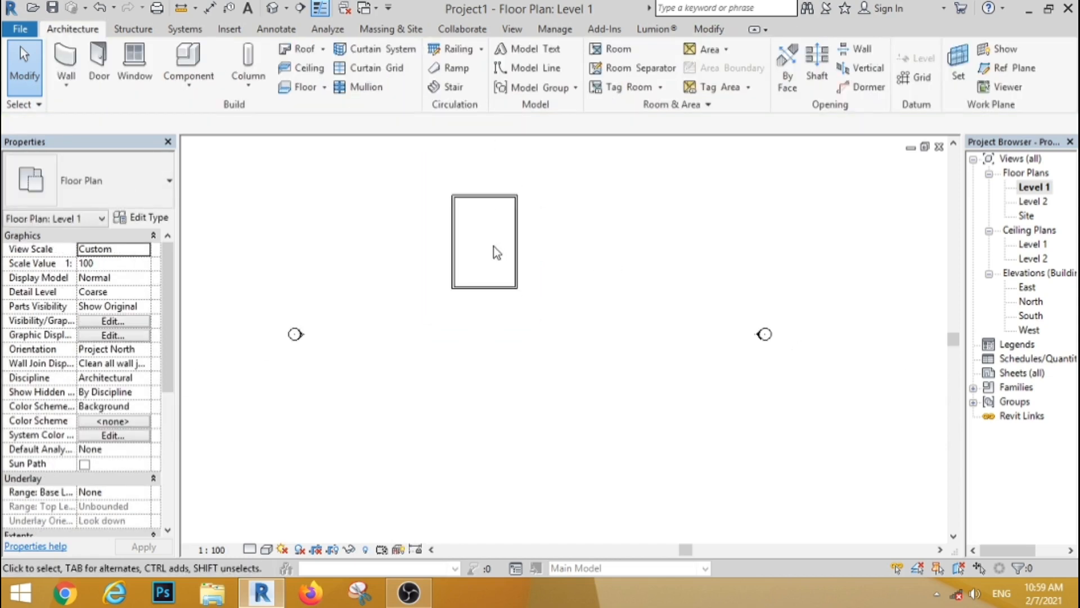
Step: Draw a cross wall between the west and east walls, about 10' north of the south wall
{"action": "scroll", "coordinate": [494, 153], "scroll_direction": "up", "scroll_amount": 3}
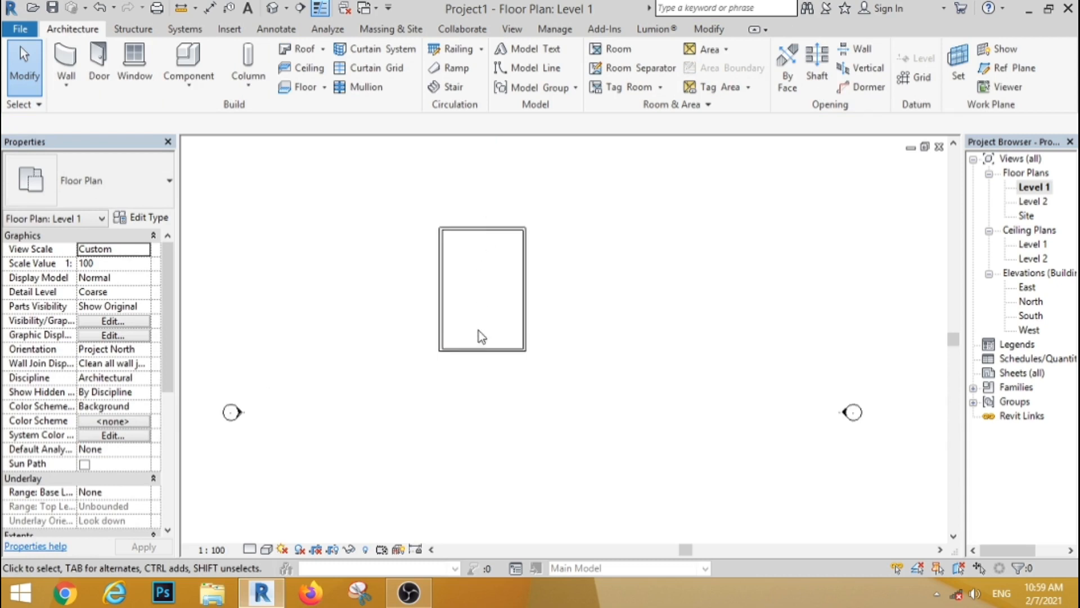
{"action": "scroll", "coordinate": [490, 234], "scroll_direction": "up", "scroll_amount": 1}
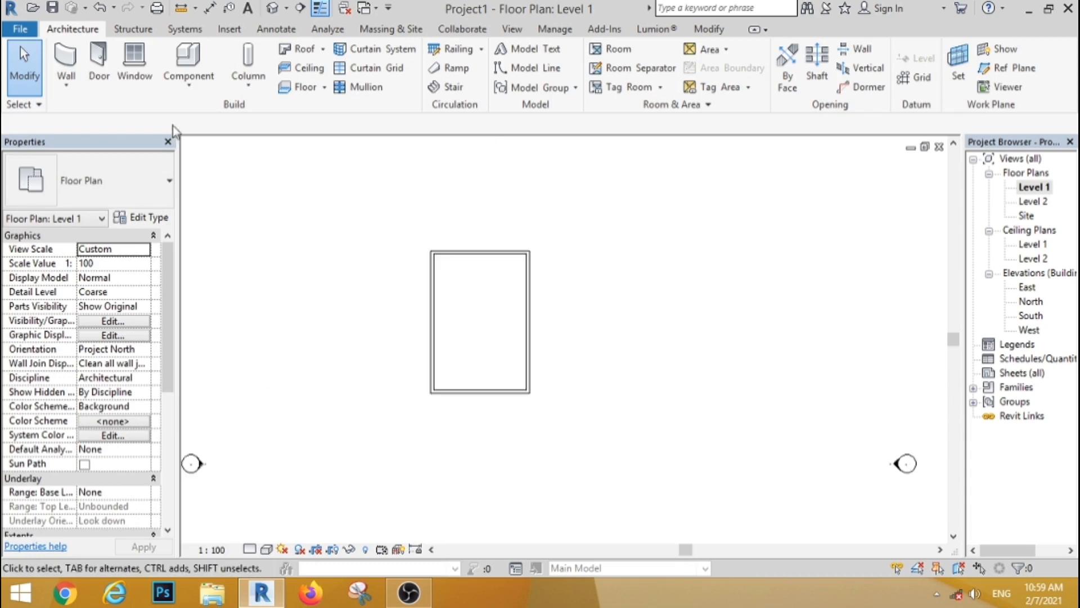
{"action": "left_click", "coordinate": [67, 62]}
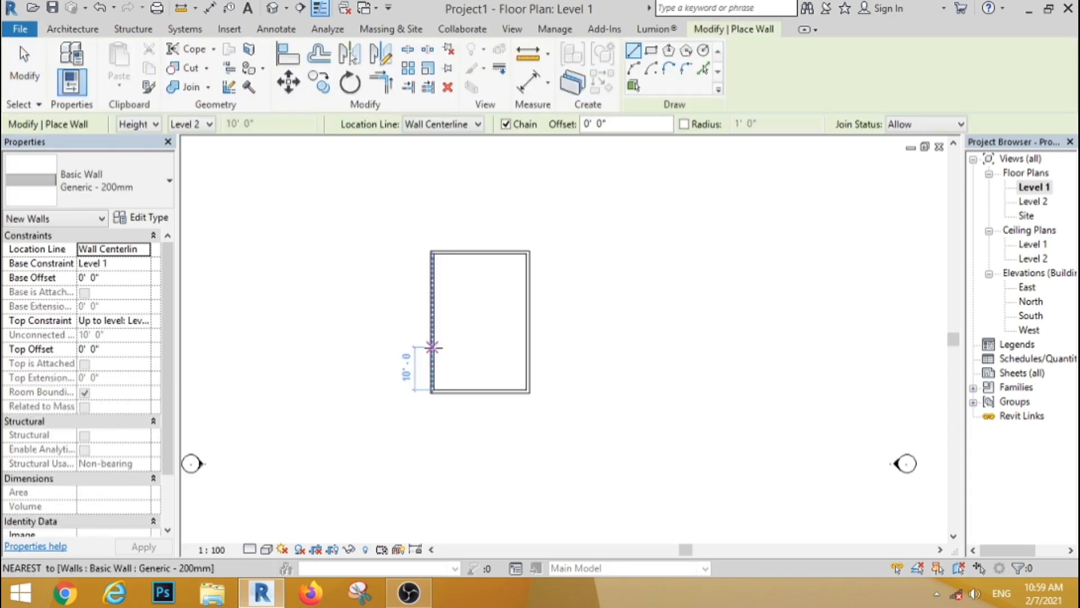
{"action": "left_click", "coordinate": [432, 348]}
{"action": "left_click", "coordinate": [527, 347]}
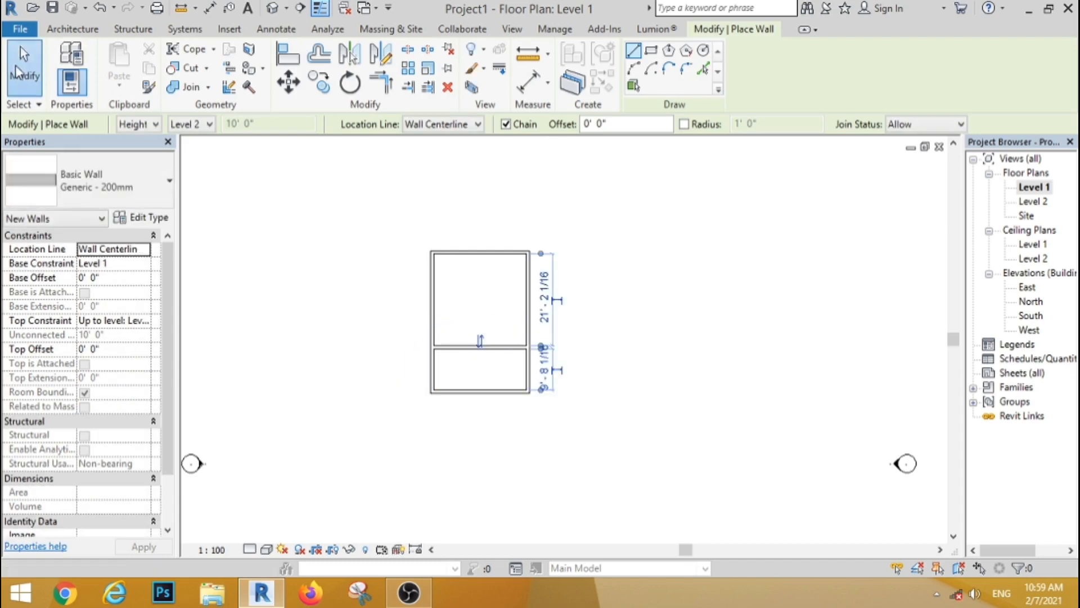
{"action": "left_click", "coordinate": [17, 71]}
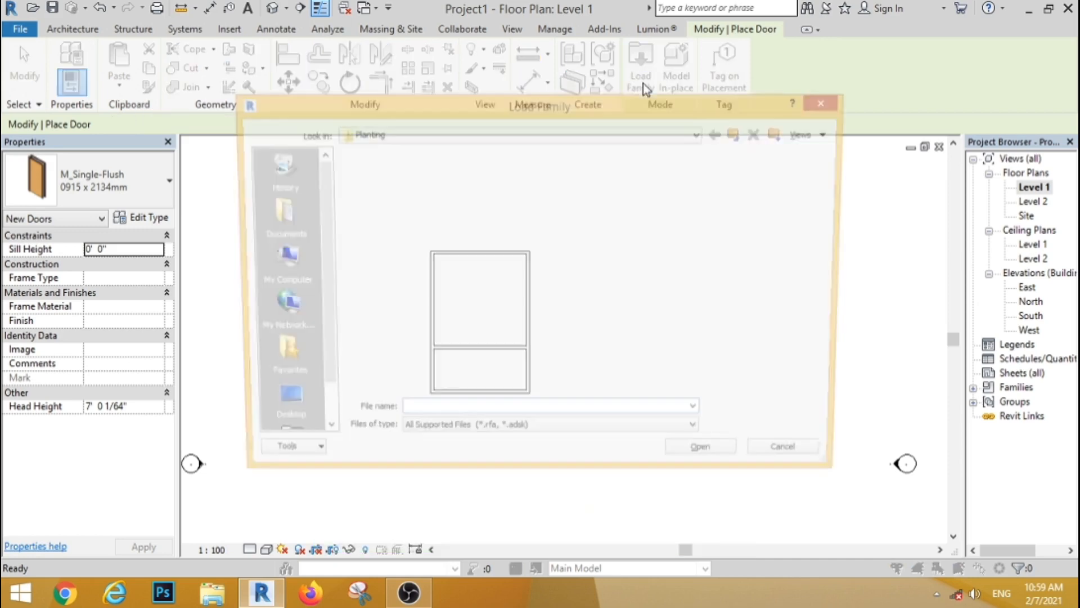
Step: Load the residential M_Door-Interior-Double-Full Glass-Wood 1500 x 2000mm door and place it in the cross wall about 1' from the east wall
{"action": "left_click", "coordinate": [739, 134]}
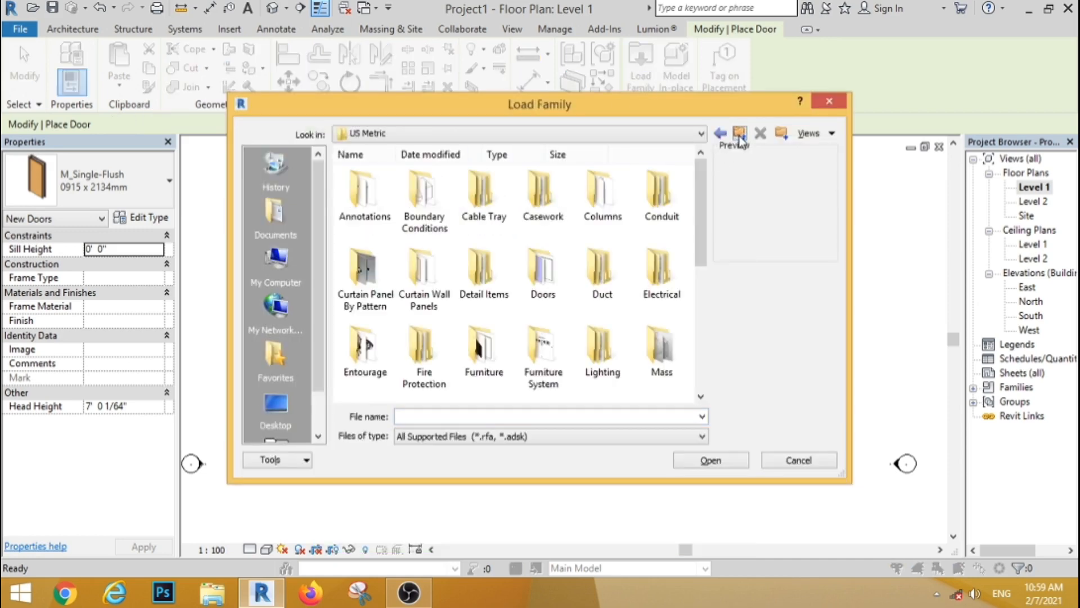
{"action": "double_click", "coordinate": [540, 267]}
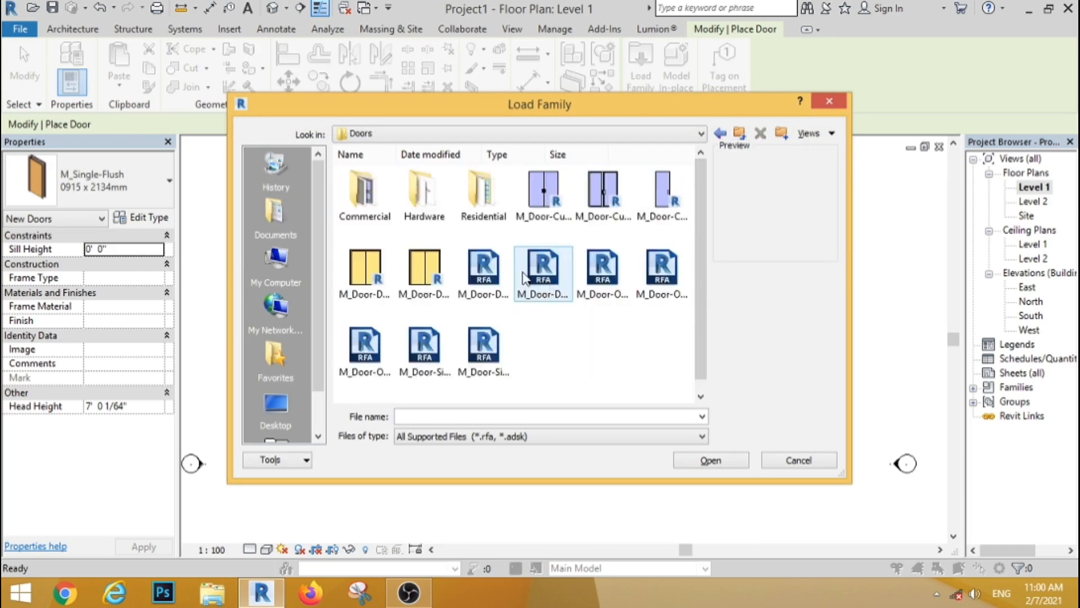
{"action": "double_click", "coordinate": [478, 203]}
{"action": "left_click", "coordinate": [425, 267]}
{"action": "left_click", "coordinate": [710, 460]}
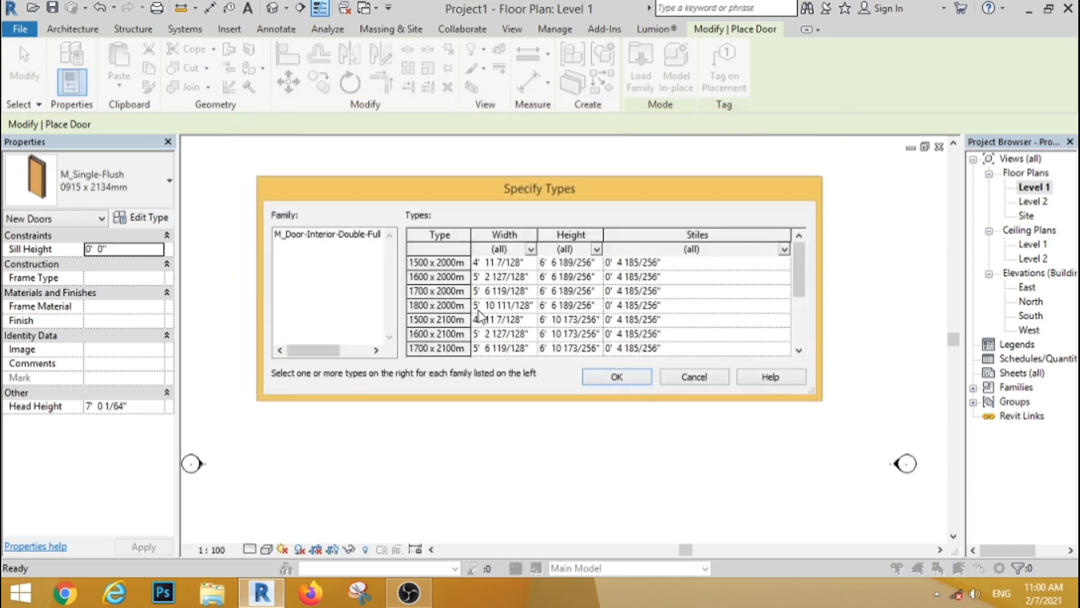
{"action": "left_click", "coordinate": [566, 276]}
{"action": "left_click", "coordinate": [617, 377]}
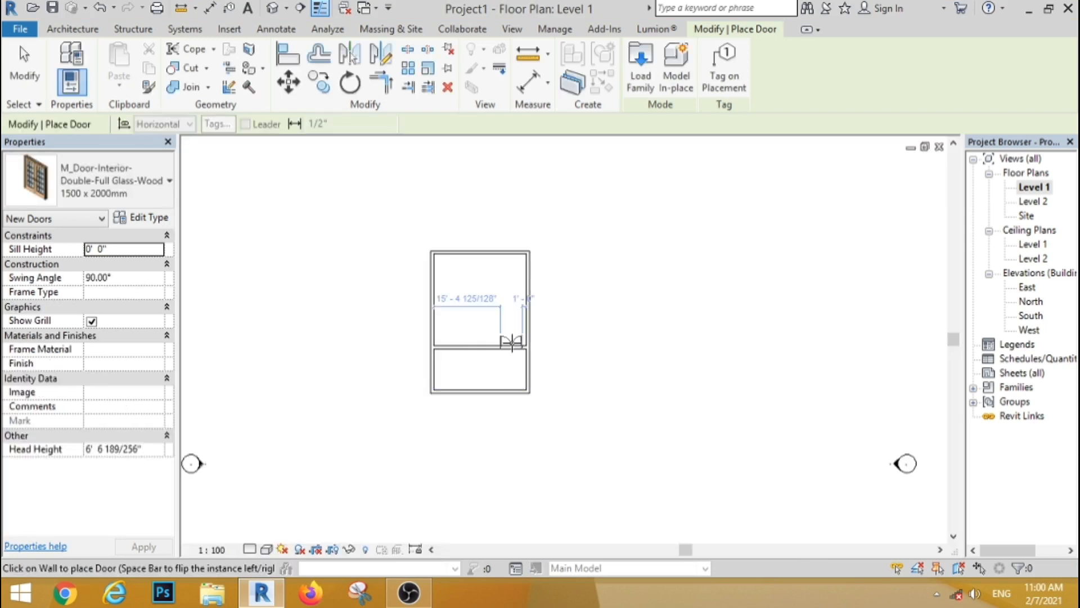
Step: Place M_Fixed 0406 x 1830mm windows in the cross wall 1' 5" west of the door and in the east wall north of it
{"action": "left_click", "coordinate": [67, 29]}
{"action": "left_click", "coordinate": [134, 67]}
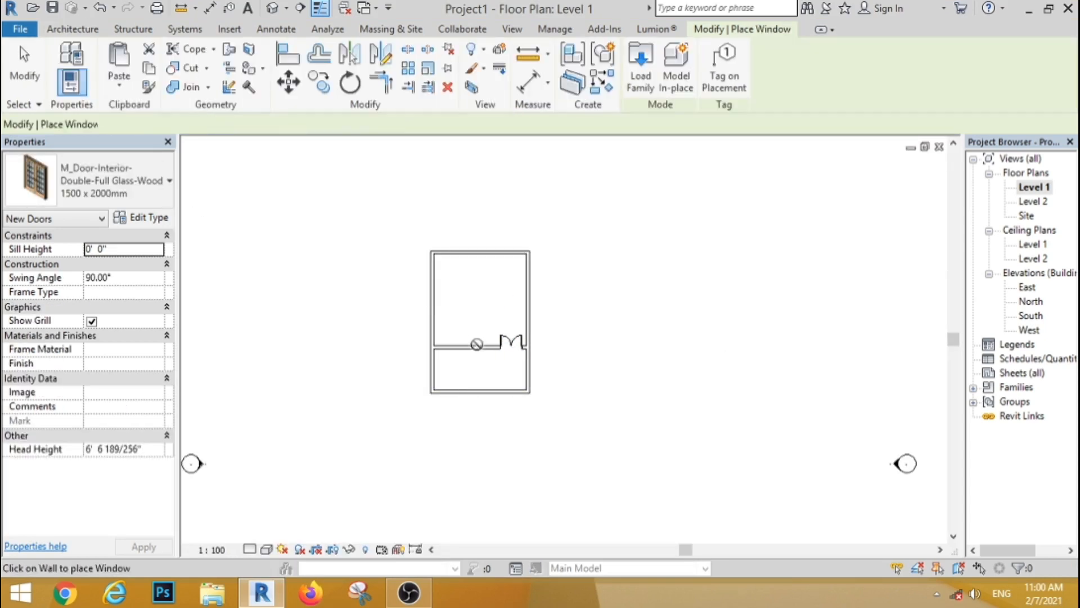
{"action": "scroll", "coordinate": [481, 354], "scroll_direction": "up", "scroll_amount": 4}
{"action": "scroll", "coordinate": [481, 355], "scroll_direction": "up", "scroll_amount": 3}
{"action": "left_click", "coordinate": [140, 192]}
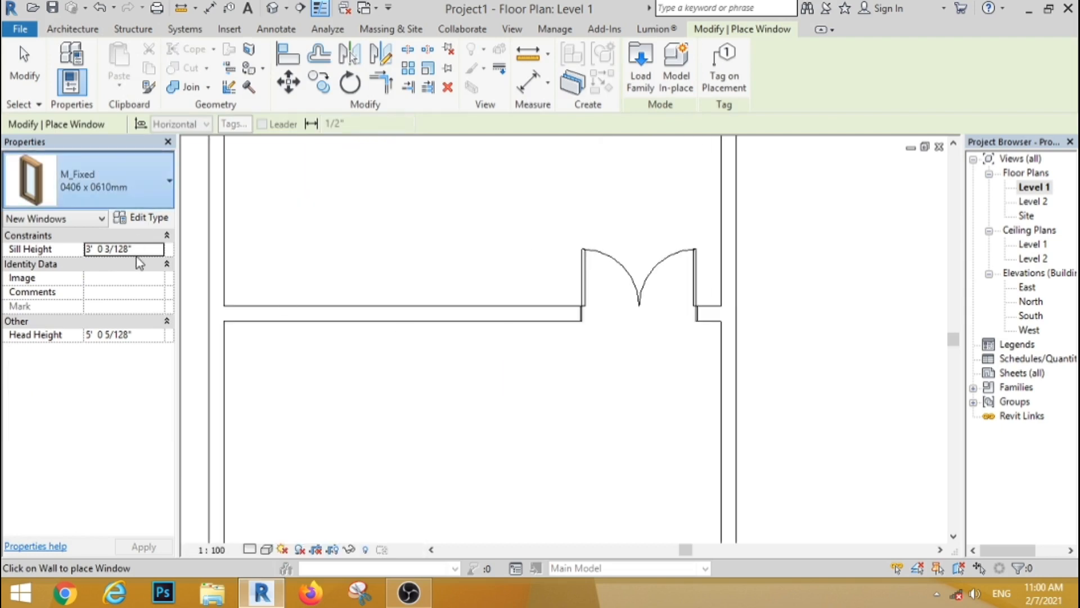
{"action": "left_click", "coordinate": [135, 307]}
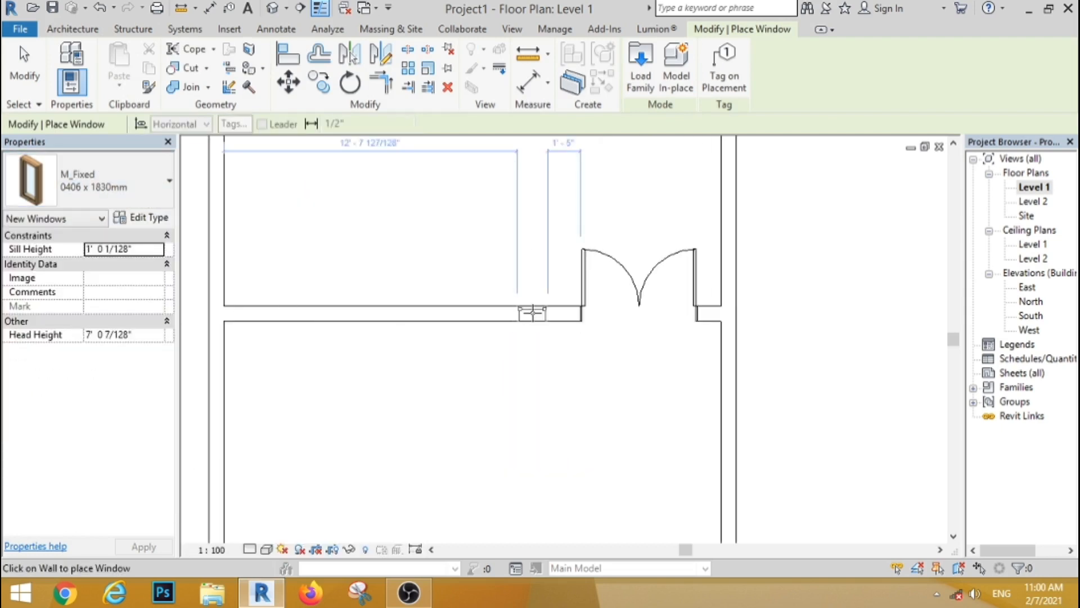
{"action": "left_click", "coordinate": [532, 319]}
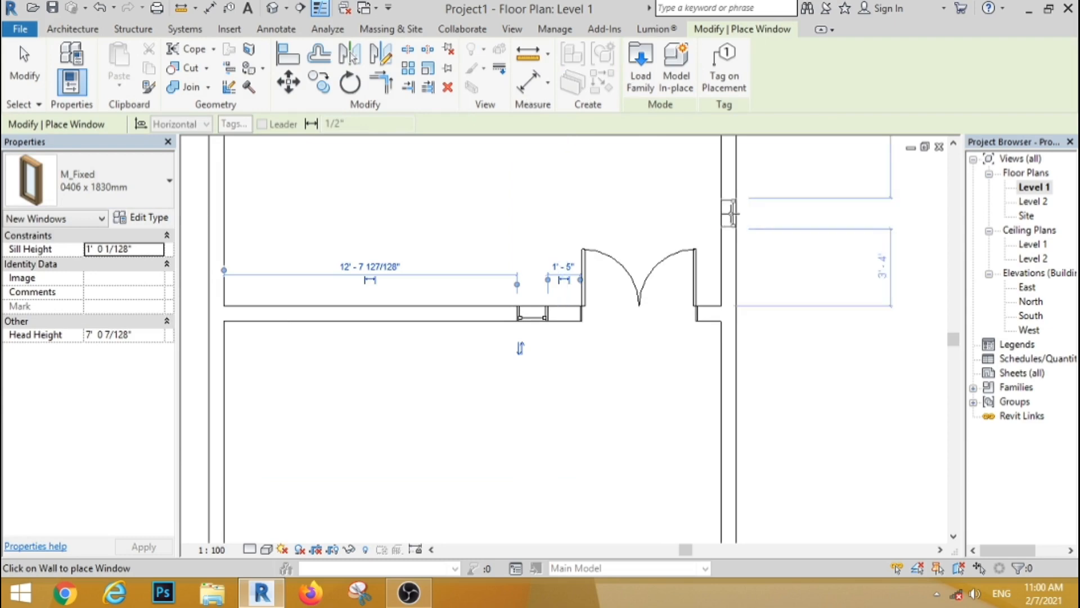
{"action": "left_click", "coordinate": [24, 64]}
Step: Copy the cross-wall window twice to the west, using multiple copies set side by side
{"action": "scroll", "coordinate": [490, 307], "scroll_direction": "up", "scroll_amount": 3}
{"action": "left_click", "coordinate": [553, 393]}
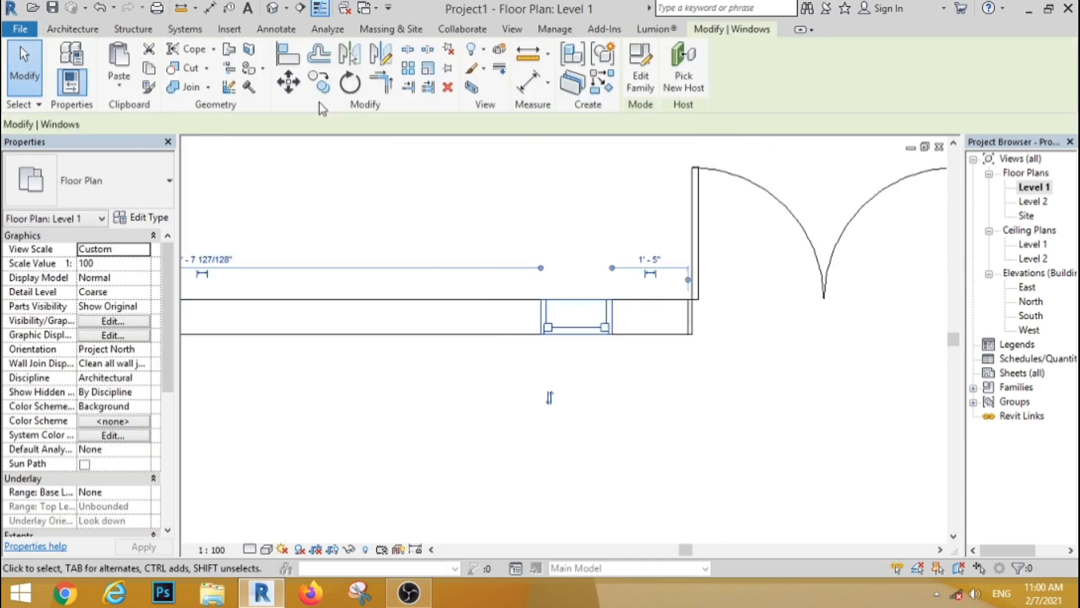
{"action": "key", "text": "m"}
{"action": "key", "text": "v"}
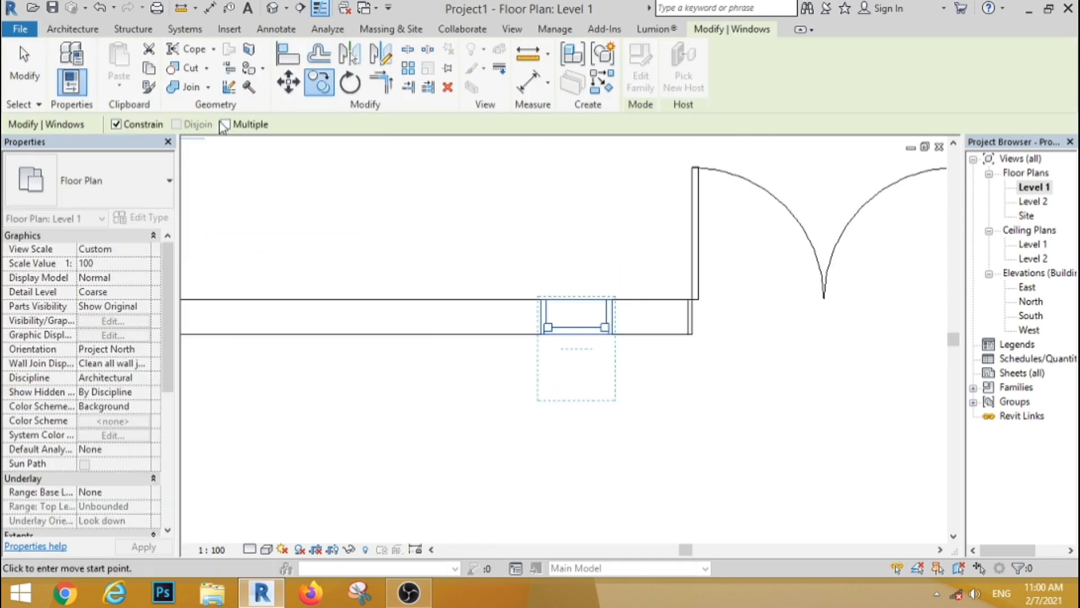
{"action": "left_click", "coordinate": [614, 334]}
{"action": "scroll", "coordinate": [478, 343], "scroll_direction": "down", "scroll_amount": 2}
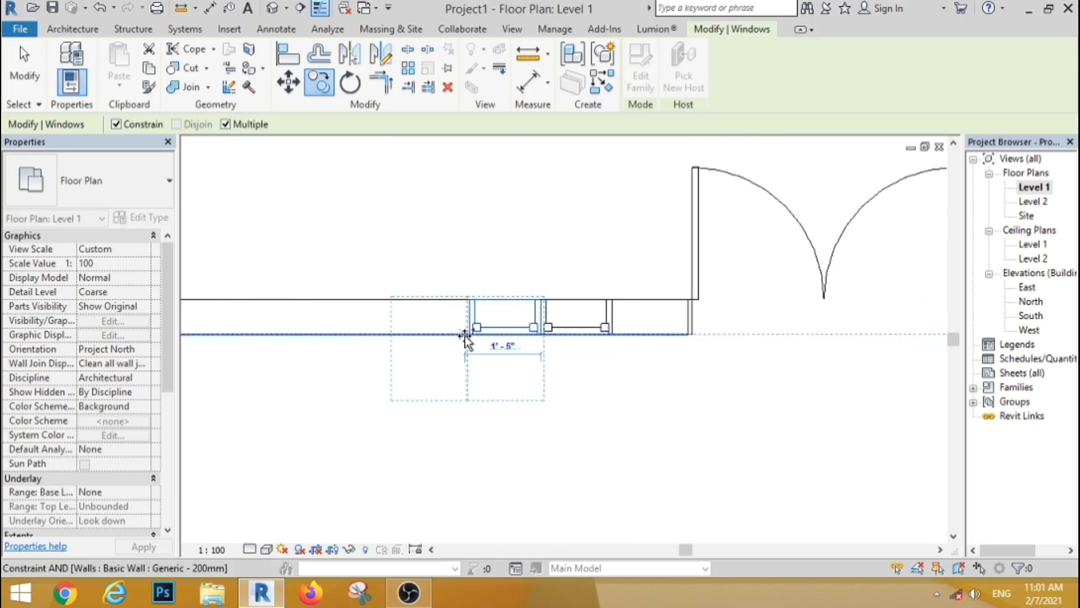
{"action": "scroll", "coordinate": [429, 332], "scroll_direction": "down", "scroll_amount": 4}
{"action": "key", "text": "Escape"}
{"action": "key", "text": "Escape"}
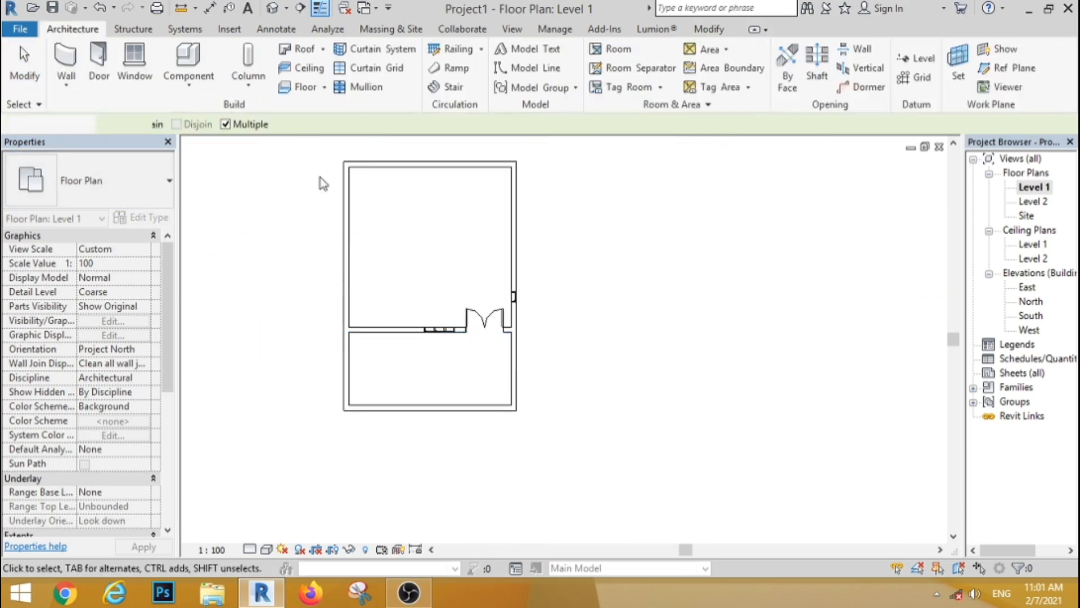
Step: Copy the east-wall window twice to the north, placing the copies directly against each other
{"action": "scroll", "coordinate": [512, 290], "scroll_direction": "up", "scroll_amount": 4}
{"action": "left_click_drag", "start_coordinate": [451, 250], "coordinate": [579, 362]}
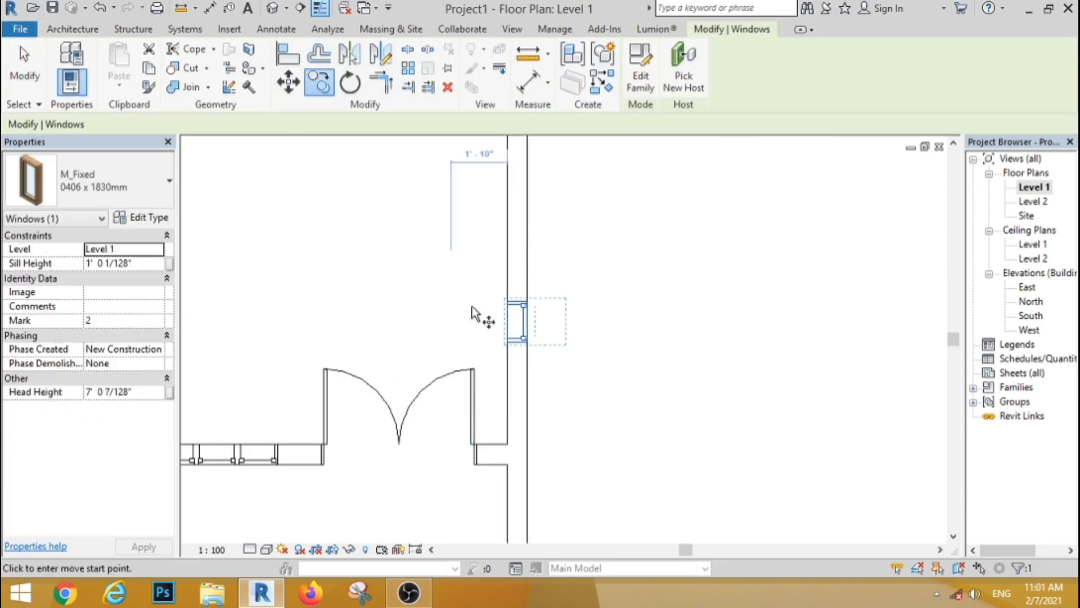
{"action": "key", "text": "c"}
{"action": "key", "text": "o"}
{"action": "left_click", "coordinate": [507, 301]}
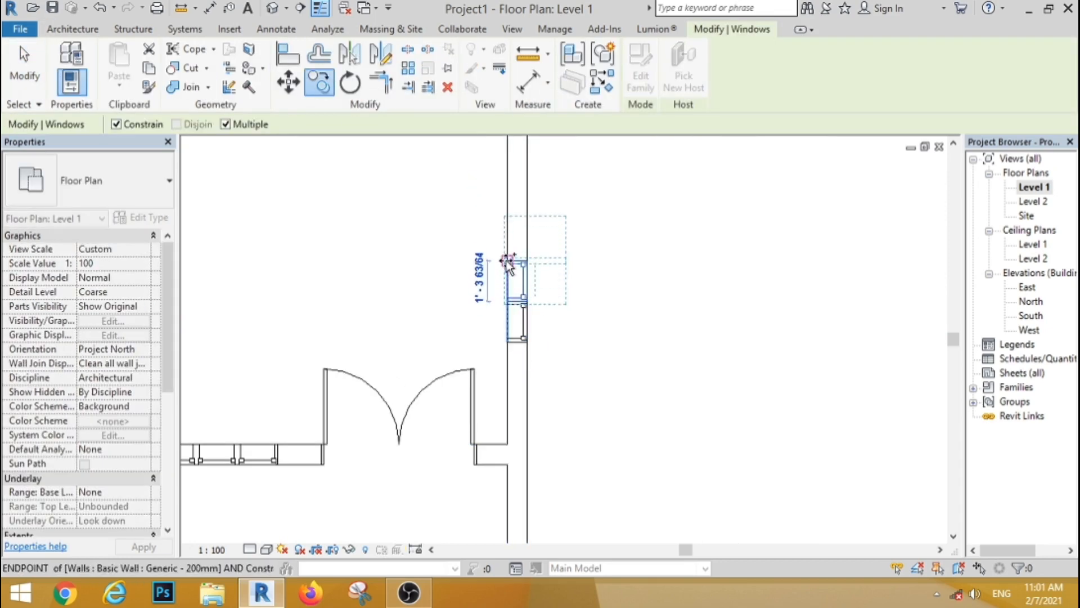
{"action": "left_click", "coordinate": [508, 261]}
{"action": "left_click", "coordinate": [25, 61]}
Step: Copy the group of three east-wall windows farther north along the same wall
{"action": "left_click_drag", "start_coordinate": [385, 174], "coordinate": [535, 380]}
{"action": "key", "text": "m"}
{"action": "key", "text": "v"}
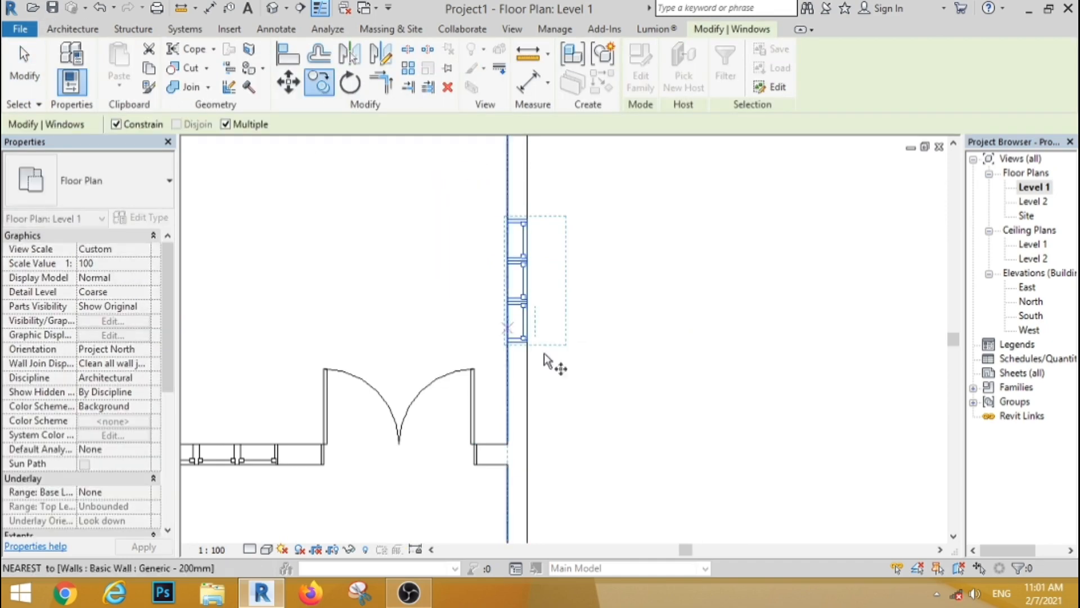
{"action": "left_click", "coordinate": [573, 360]}
{"action": "scroll", "coordinate": [576, 367], "scroll_direction": "down", "scroll_amount": 6}
{"action": "left_click", "coordinate": [583, 269]}
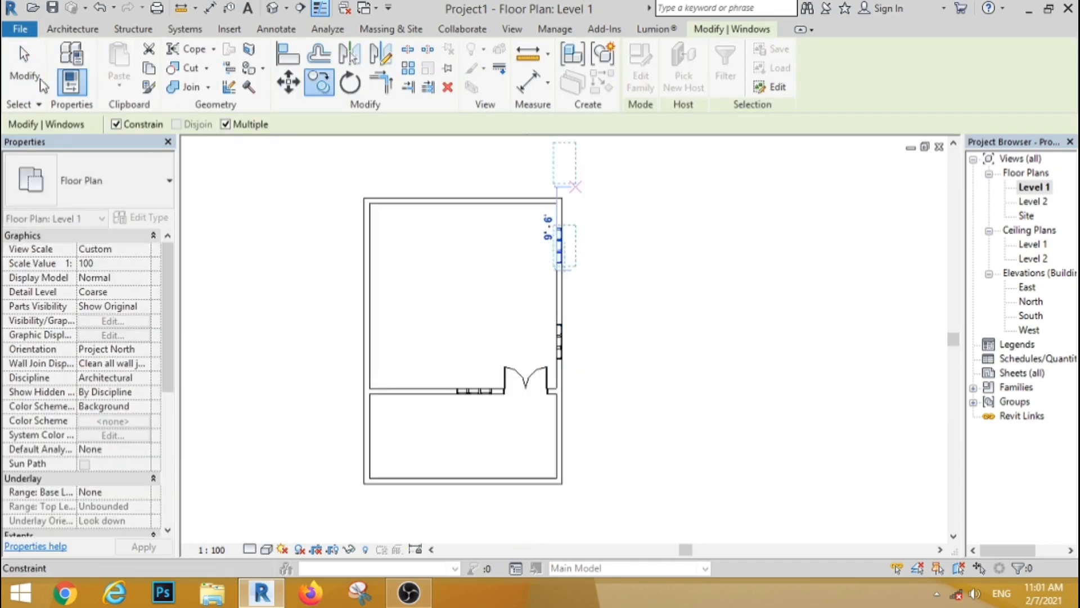
{"action": "left_click", "coordinate": [32, 68]}
Step: Start a stair from Level 1 to Level 2 using the Cast-In-Place Stair Monolithic Stair type
{"action": "scroll", "coordinate": [403, 450], "scroll_direction": "up", "scroll_amount": 1}
{"action": "scroll", "coordinate": [402, 450], "scroll_direction": "up", "scroll_amount": 1}
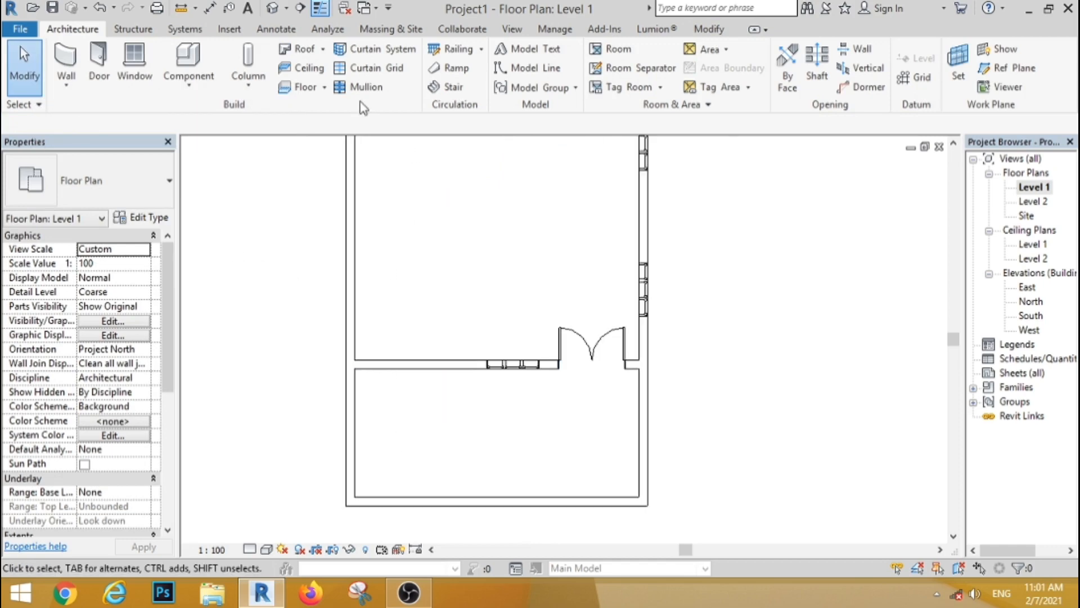
{"action": "left_click", "coordinate": [459, 88]}
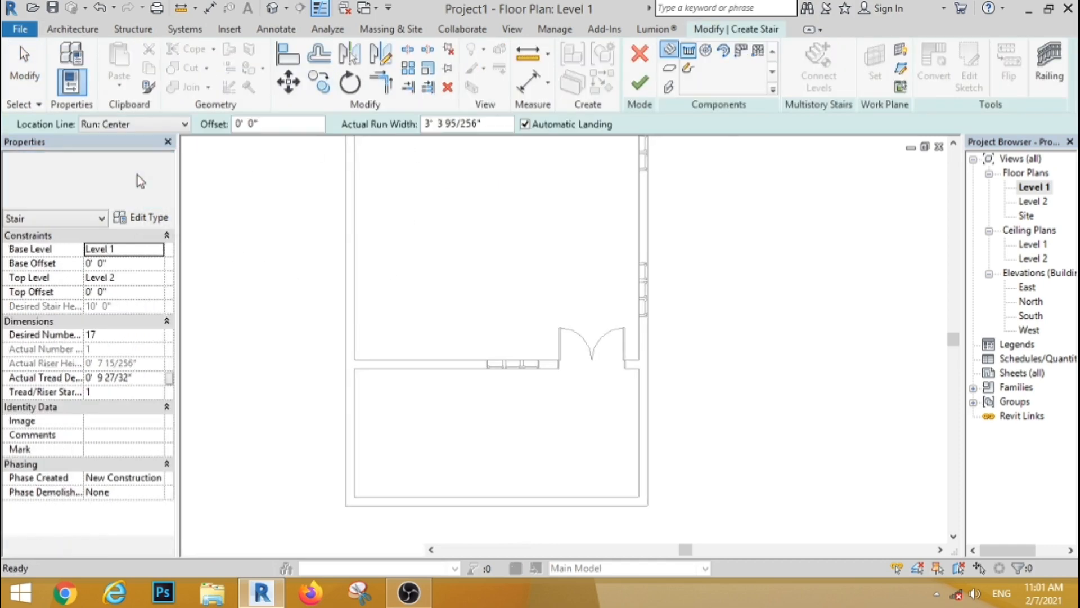
{"action": "left_click", "coordinate": [140, 180]}
{"action": "left_click", "coordinate": [67, 353]}
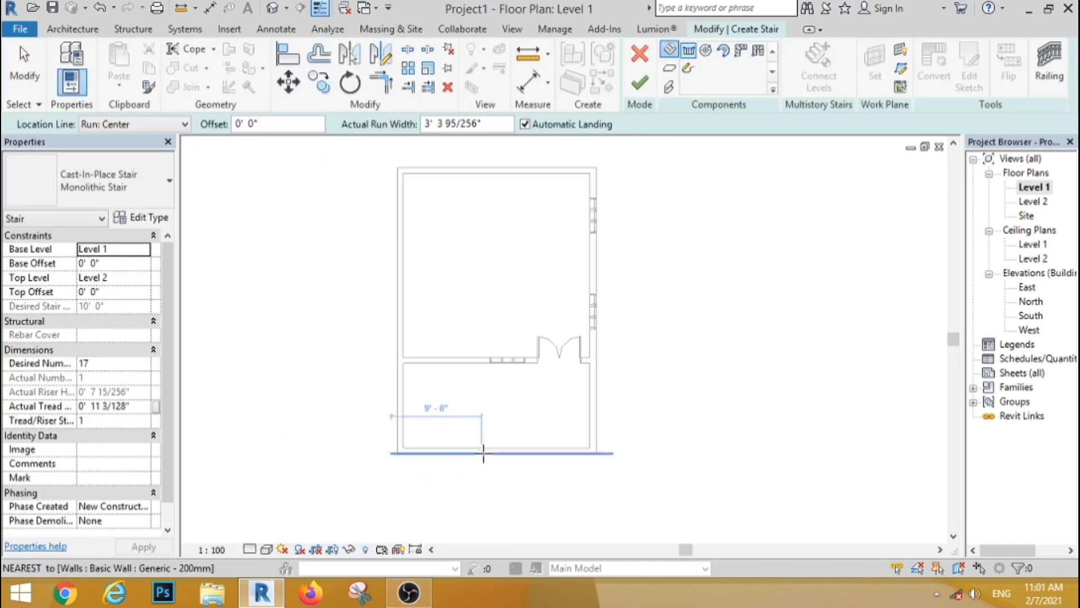
Step: Draw the first stair run of 9 risers, about 7' 4" long, westward along the south wall's inner face with location line Run: Left
{"action": "left_click", "coordinate": [185, 124]}
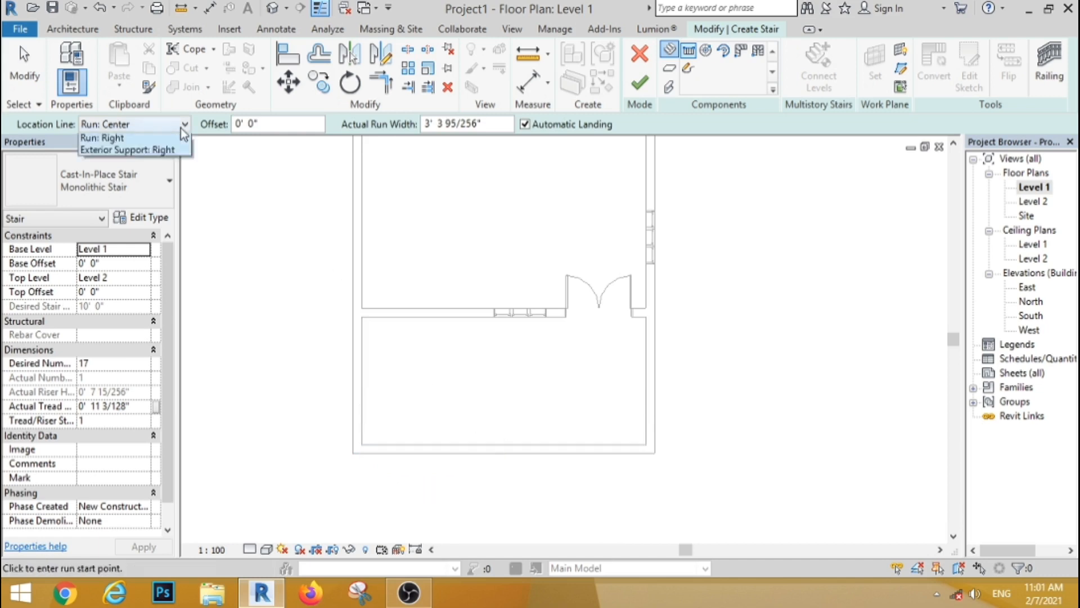
{"action": "left_click", "coordinate": [119, 153]}
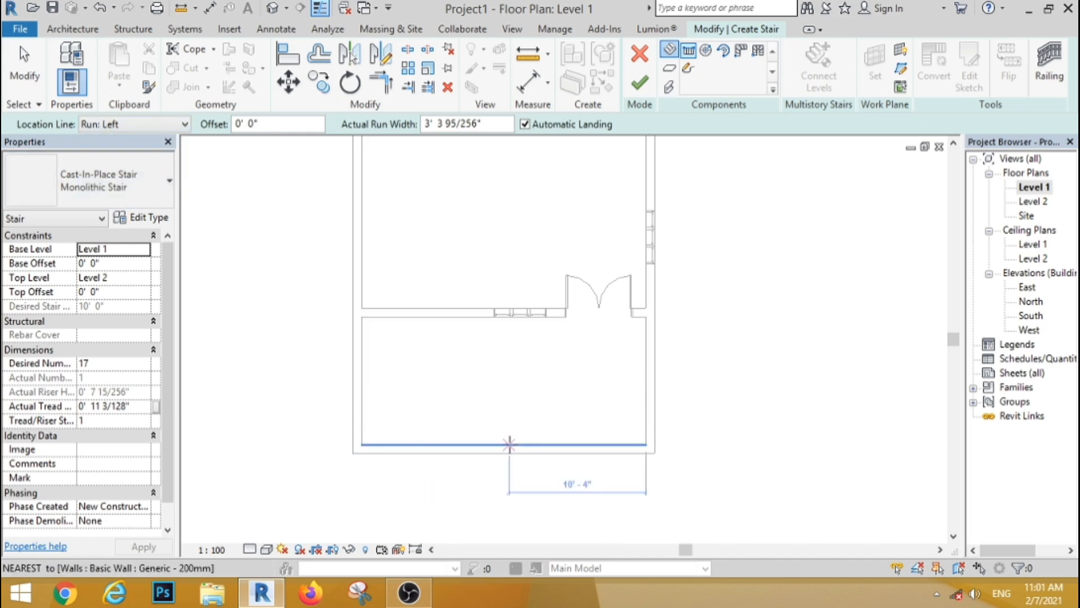
{"action": "left_click", "coordinate": [504, 445]}
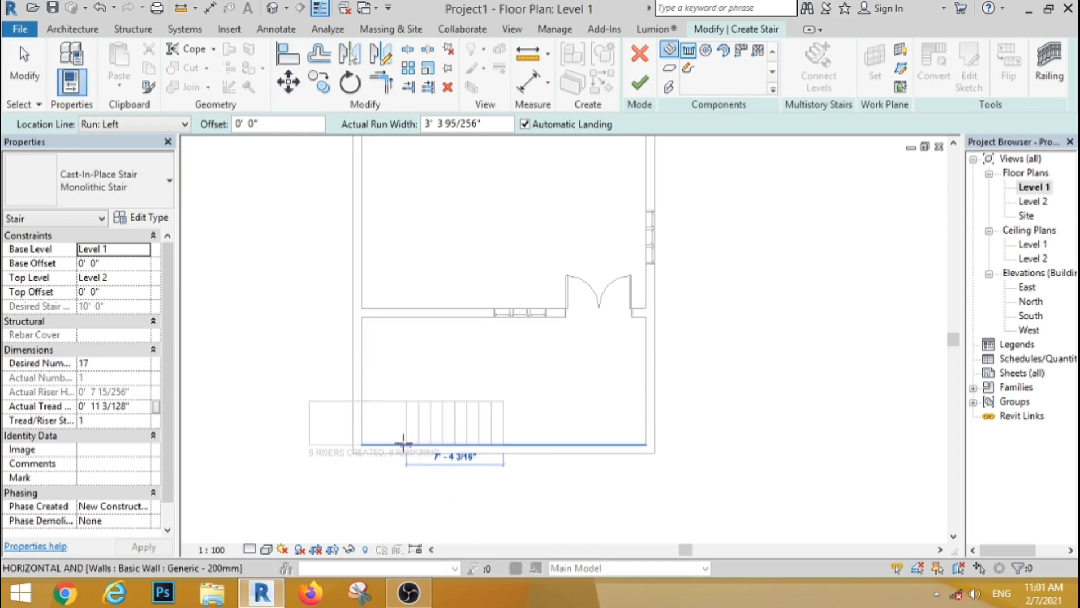
{"action": "left_click", "coordinate": [403, 418]}
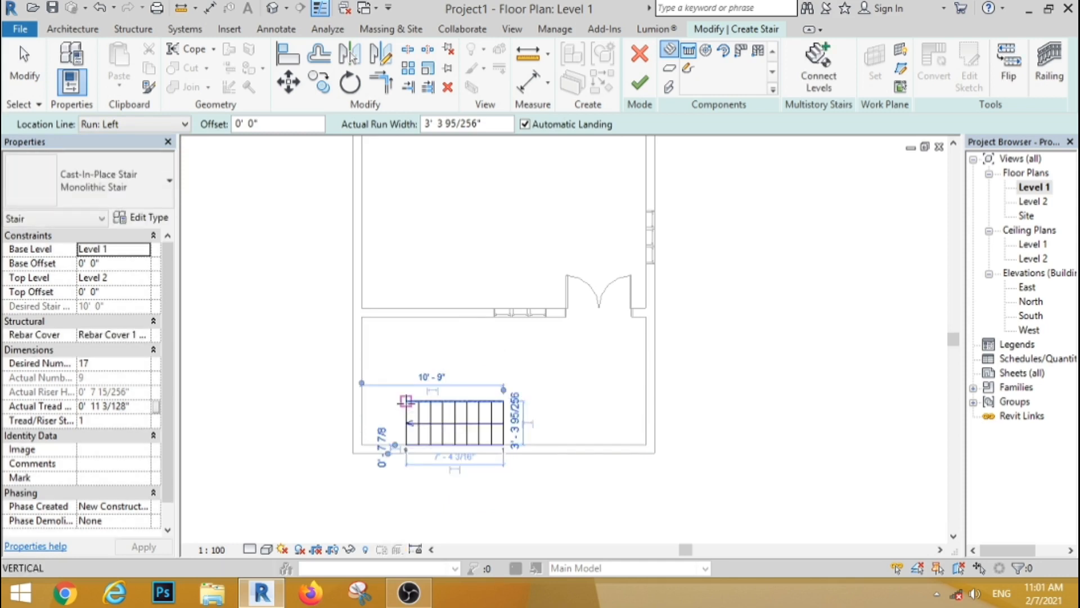
Step: Draw the second run of 8 risers northward along the west wall with location line Run: Right, and finish the stair
{"action": "left_click", "coordinate": [183, 124]}
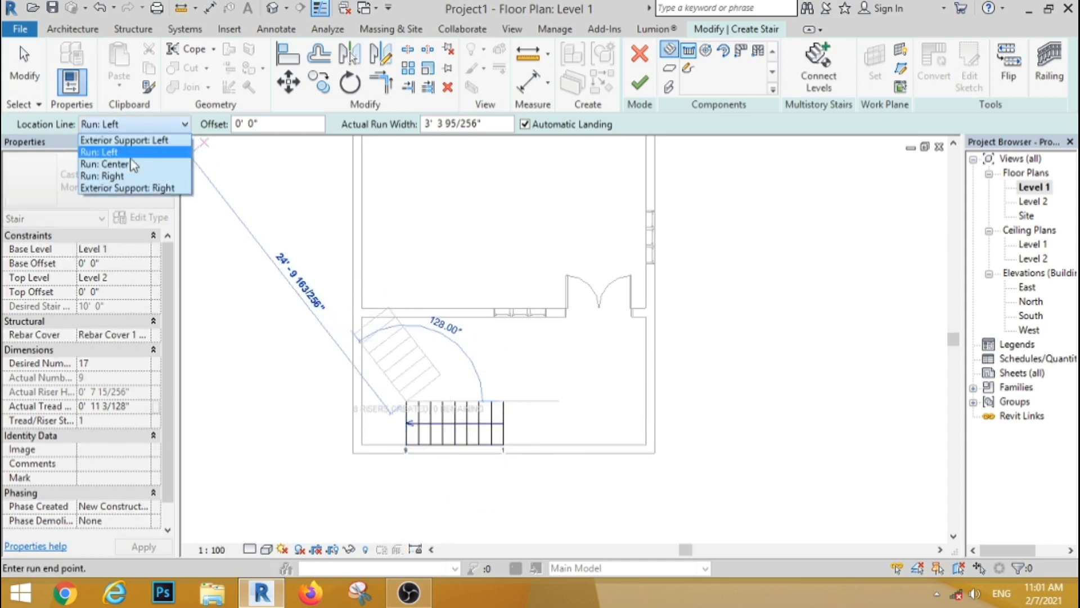
{"action": "left_click", "coordinate": [113, 174]}
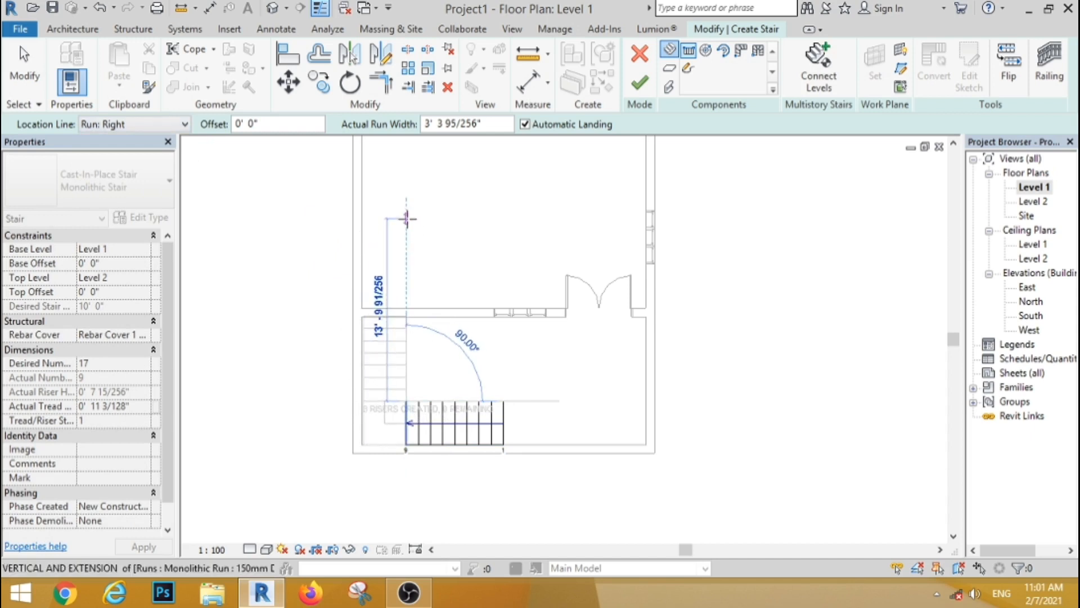
{"action": "left_click", "coordinate": [407, 219]}
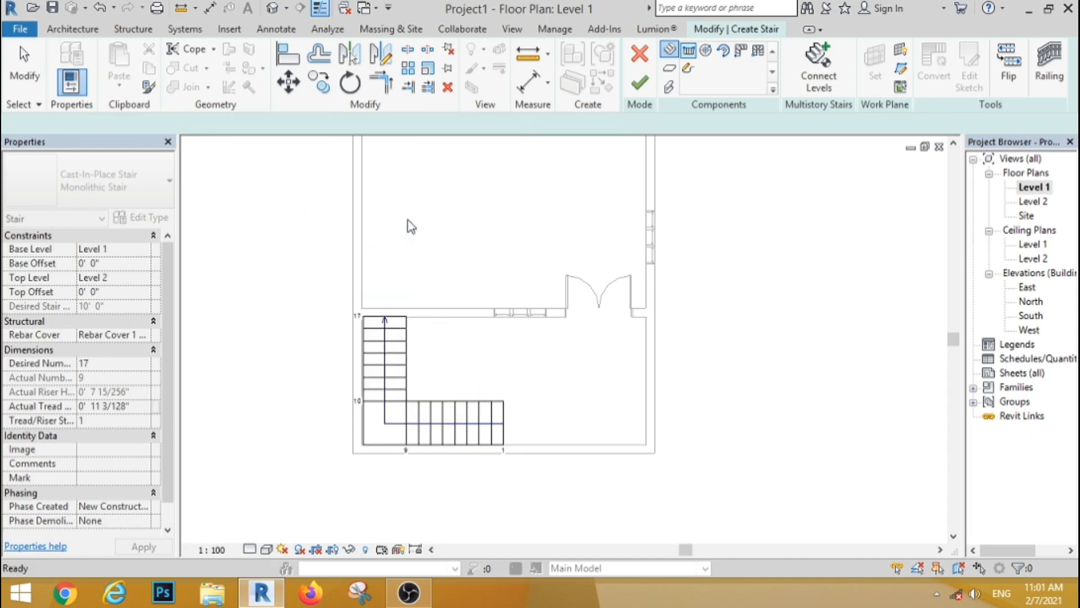
{"action": "left_click", "coordinate": [636, 89]}
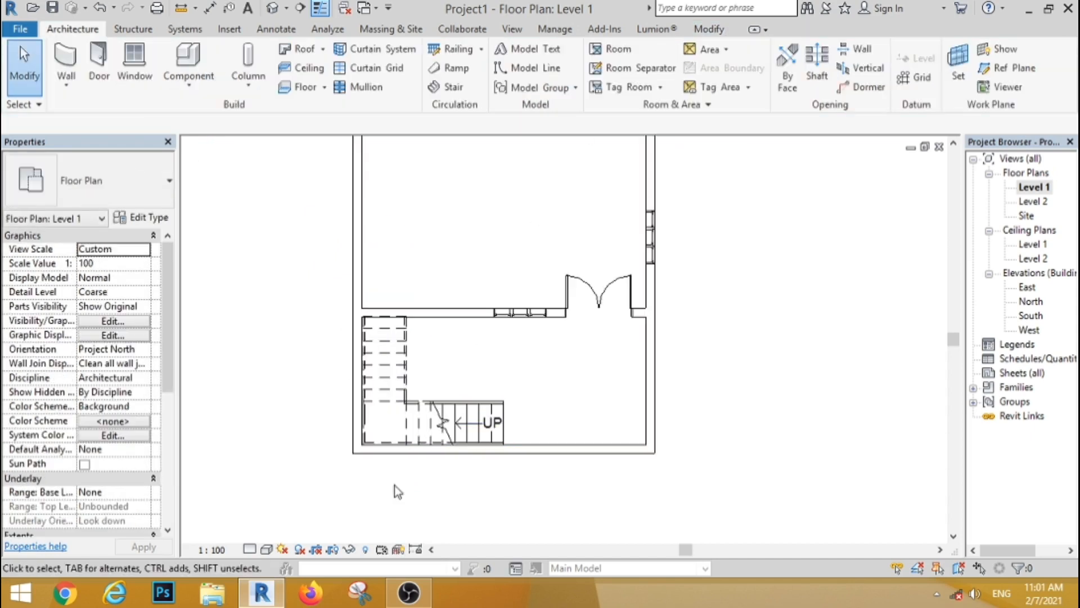
Step: Delete the stair railing that runs along the west and south walls
{"action": "scroll", "coordinate": [362, 444], "scroll_direction": "up", "scroll_amount": 4}
{"action": "left_click", "coordinate": [374, 402]}
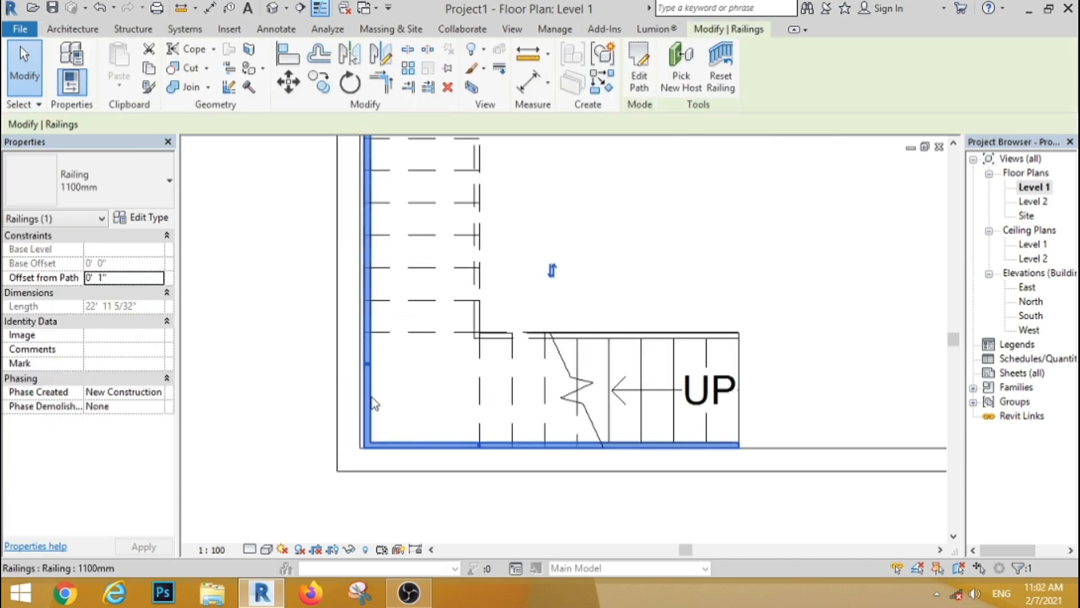
{"action": "left_click", "coordinate": [447, 88]}
Step: Change the inner stair railing to the Glass Panel - Bottom Fill type
{"action": "left_click", "coordinate": [479, 276]}
{"action": "left_click", "coordinate": [118, 176]}
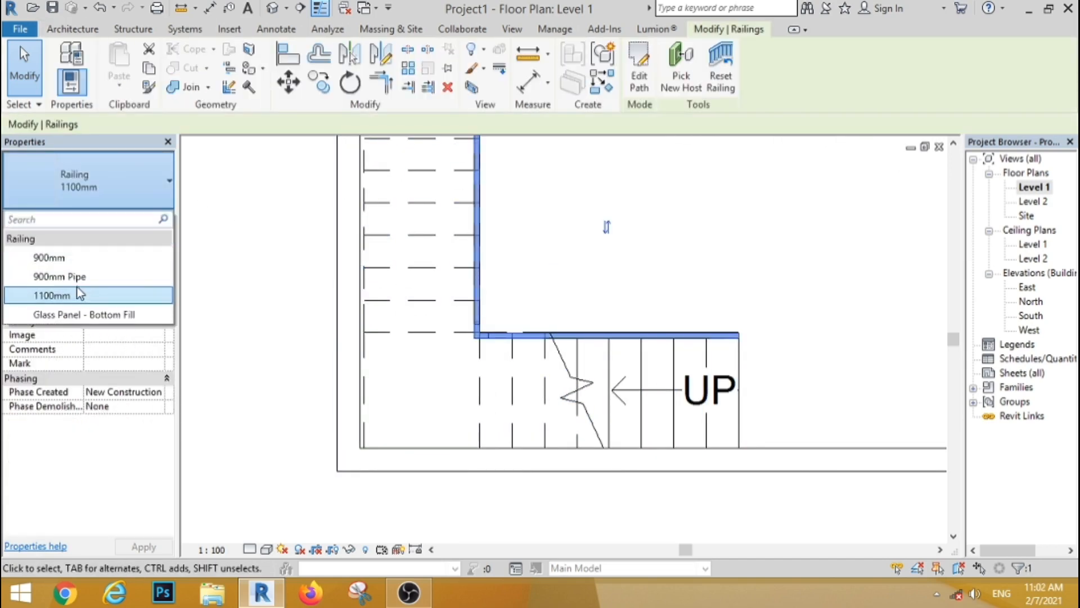
{"action": "left_click", "coordinate": [79, 315]}
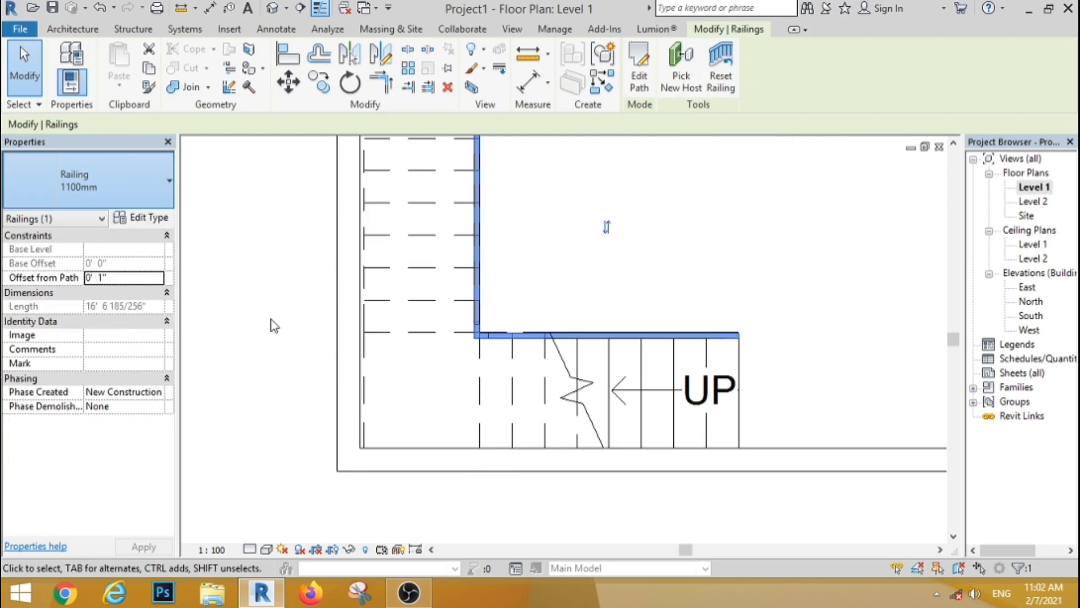
{"action": "left_click", "coordinate": [255, 268]}
{"action": "scroll", "coordinate": [256, 268], "scroll_direction": "down", "scroll_amount": 5}
{"action": "scroll", "coordinate": [256, 267], "scroll_direction": "up", "scroll_amount": 3}
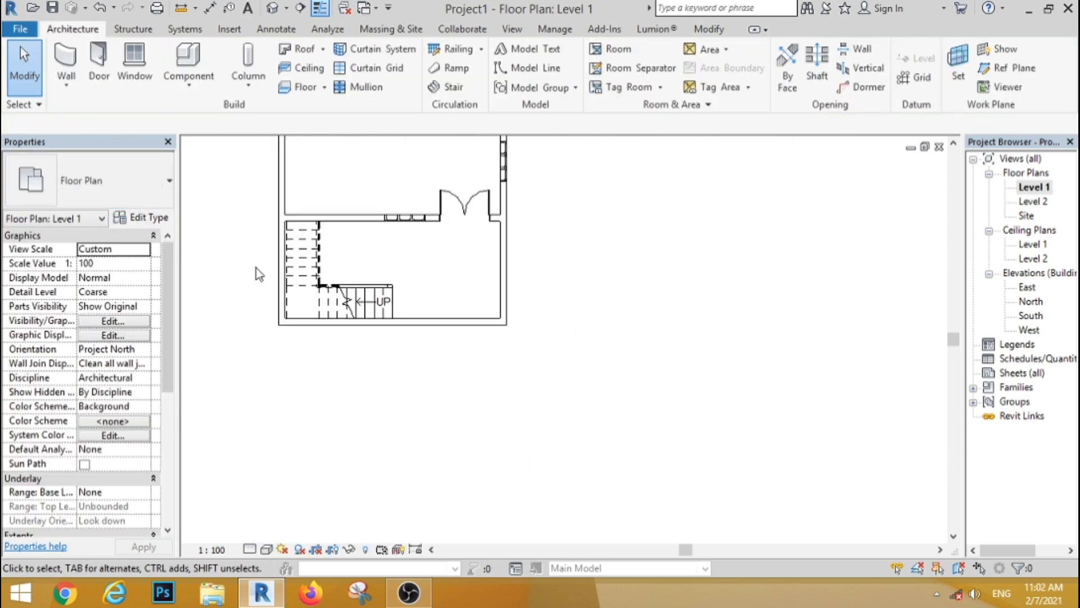
Step: Split the south wall and the cross wall in line with the foot of the stair
{"action": "left_click", "coordinate": [698, 29]}
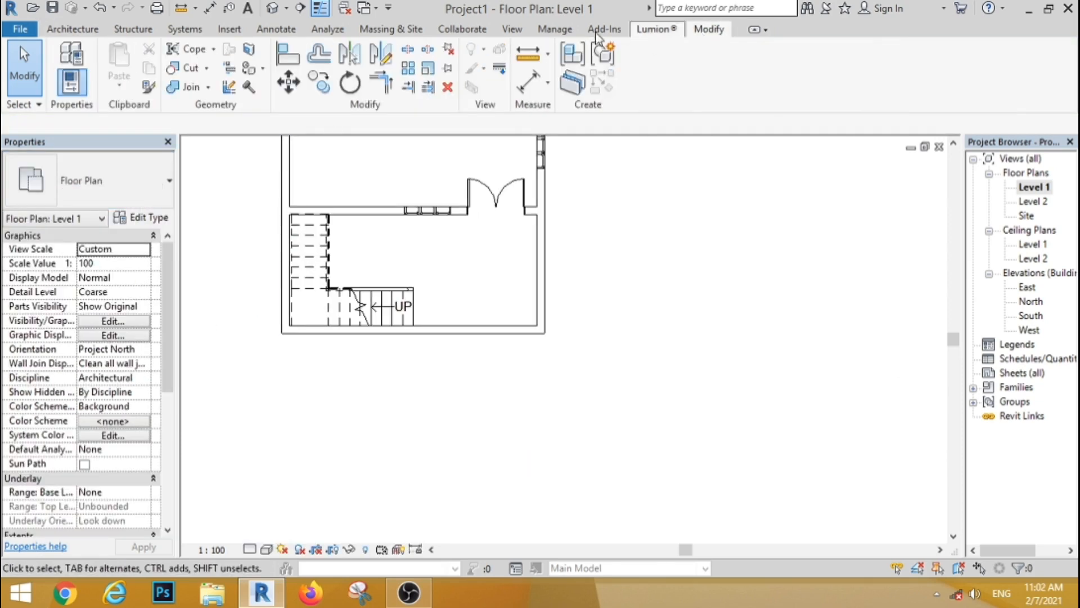
{"action": "left_click", "coordinate": [408, 49]}
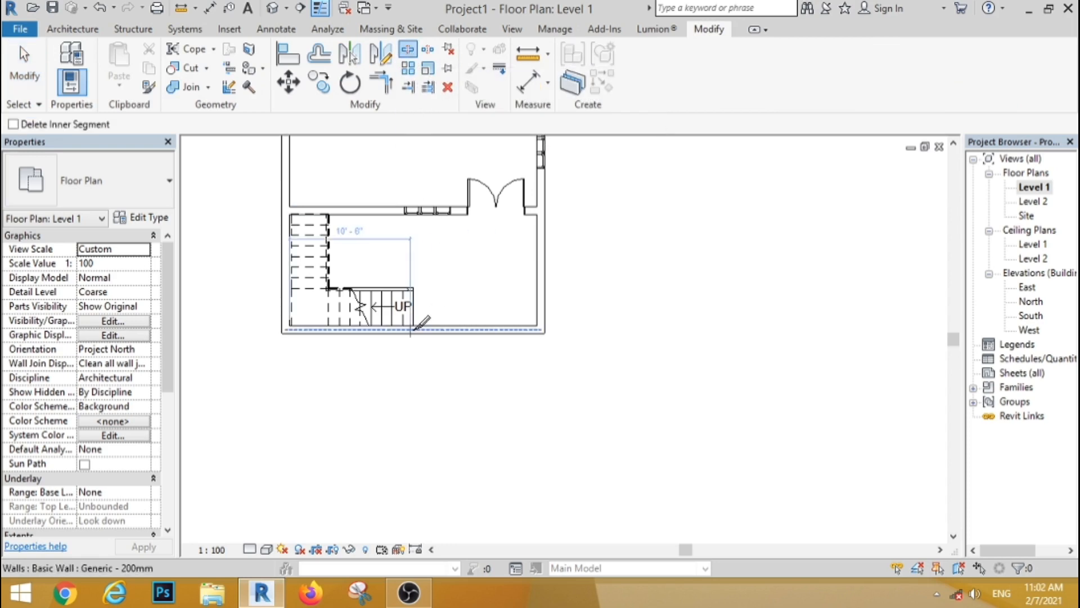
{"action": "left_click", "coordinate": [412, 331]}
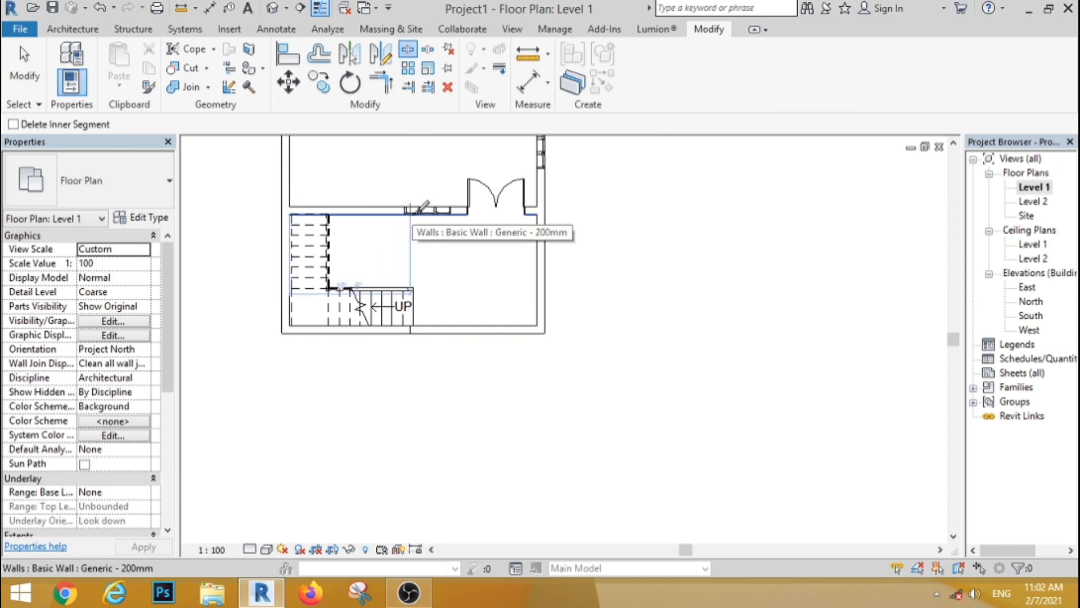
{"action": "left_click", "coordinate": [410, 212]}
{"action": "key", "text": "Escape"}
Step: Move the three cross-wall windows about 6" east so the group clears the split in the wall
{"action": "scroll", "coordinate": [360, 163], "scroll_direction": "up", "scroll_amount": 3}
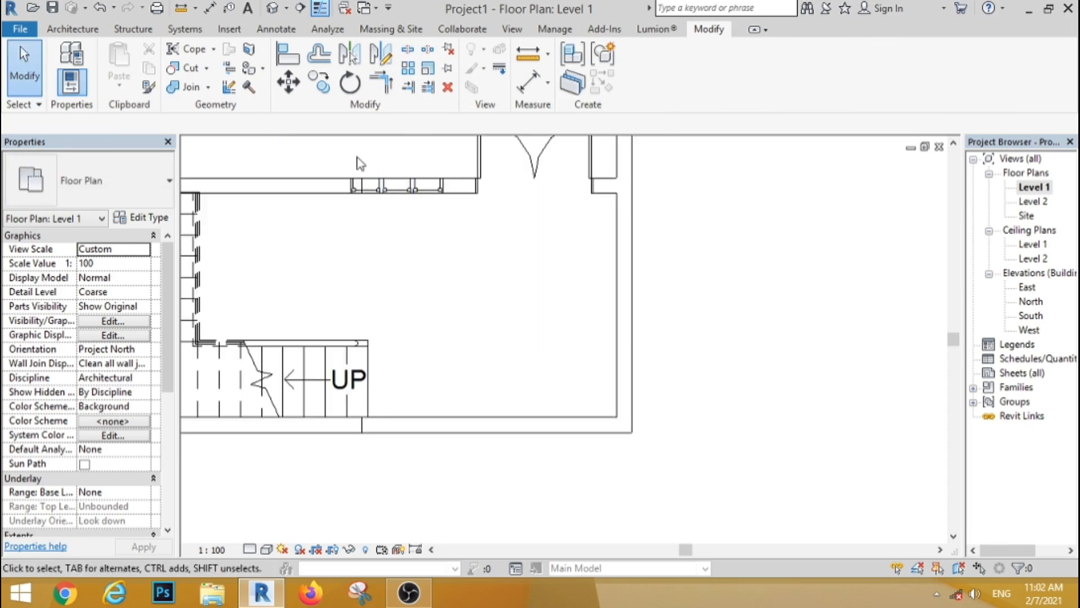
{"action": "left_click_drag", "start_coordinate": [313, 145], "coordinate": [463, 248]}
{"action": "left_click", "coordinate": [288, 82]}
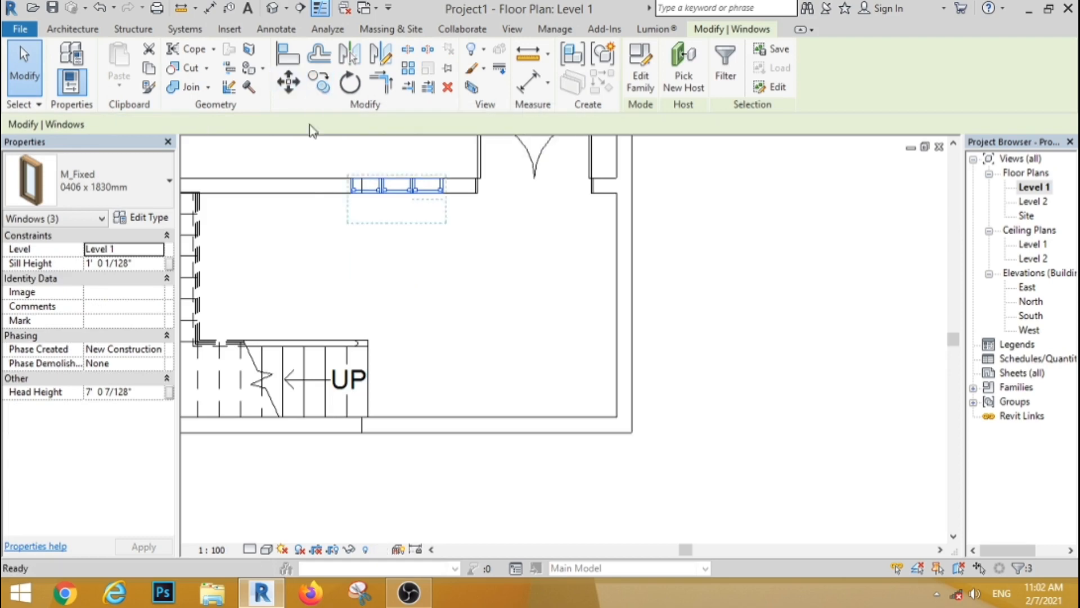
{"action": "scroll", "coordinate": [348, 190], "scroll_direction": "up", "scroll_amount": 3}
{"action": "scroll", "coordinate": [347, 190], "scroll_direction": "up", "scroll_amount": 2}
{"action": "left_click", "coordinate": [369, 221]}
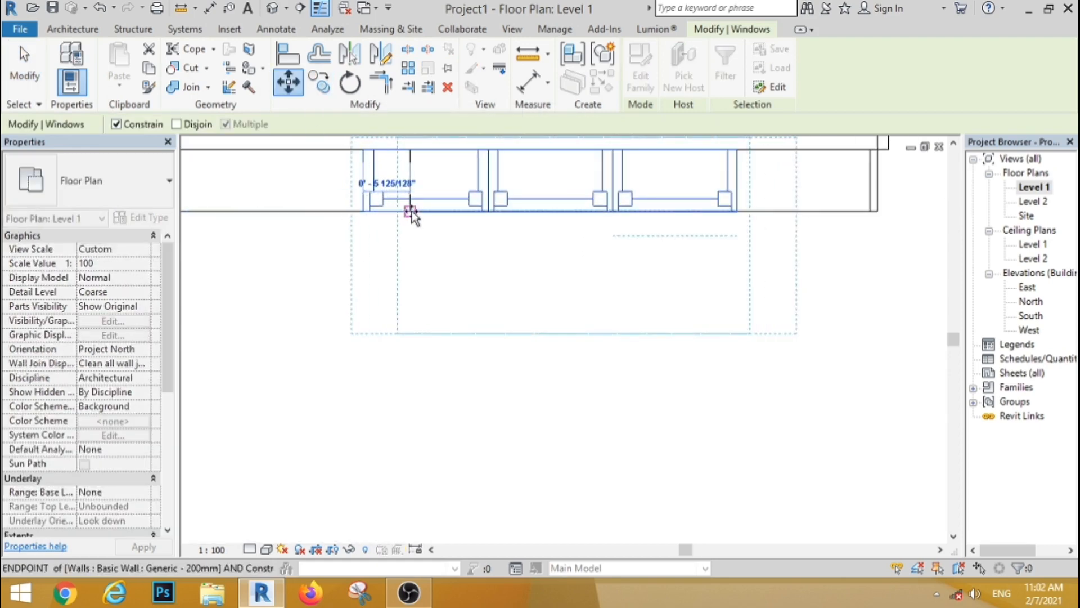
{"action": "left_click", "coordinate": [411, 211]}
{"action": "left_click", "coordinate": [411, 251]}
{"action": "scroll", "coordinate": [394, 264], "scroll_direction": "down", "scroll_amount": 4}
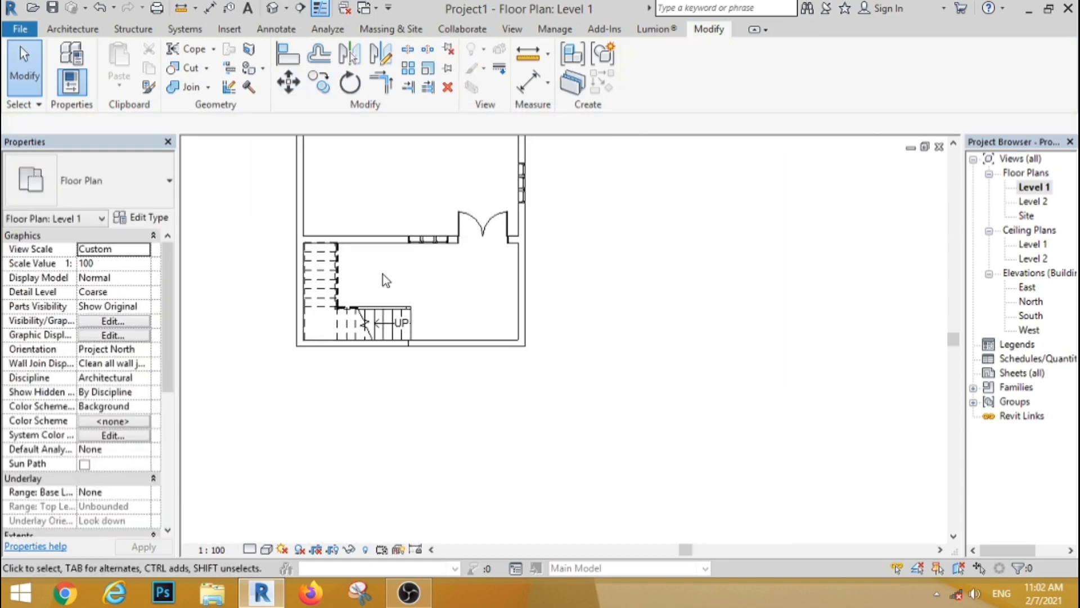
Step: Split the west and east exterior walls where the cross wall meets them
{"action": "scroll", "coordinate": [383, 278], "scroll_direction": "down", "scroll_amount": 3}
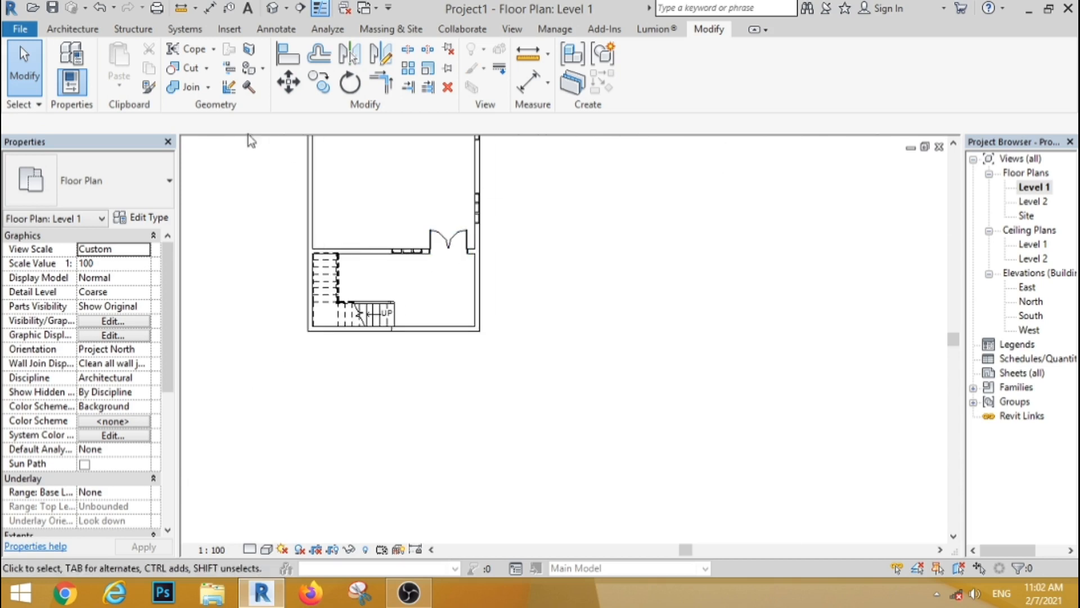
{"action": "left_click", "coordinate": [407, 52]}
{"action": "scroll", "coordinate": [473, 254], "scroll_direction": "up", "scroll_amount": 1}
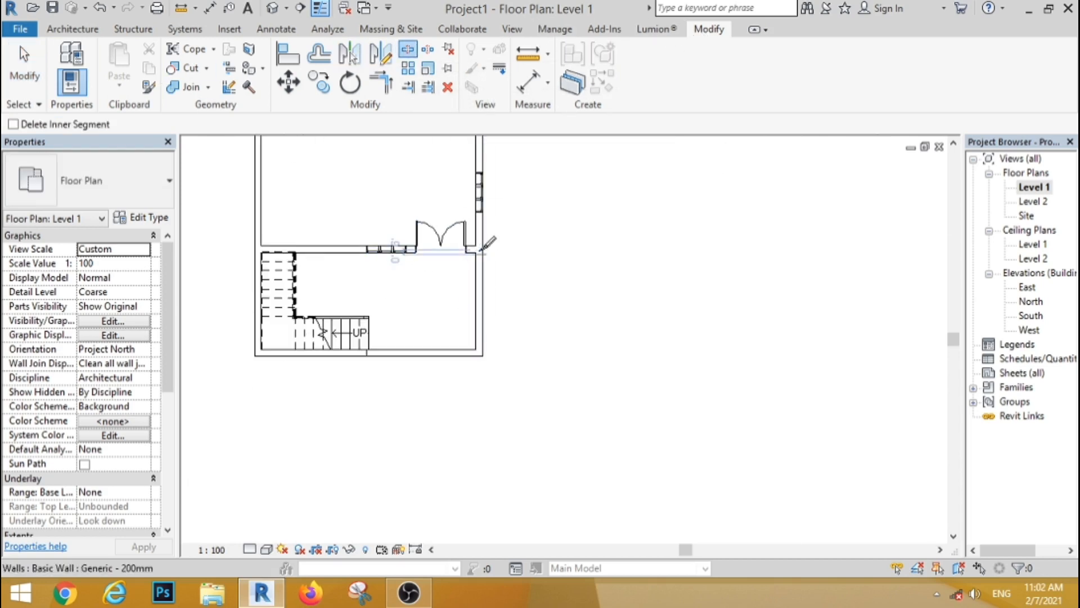
{"action": "key", "text": "Escape"}
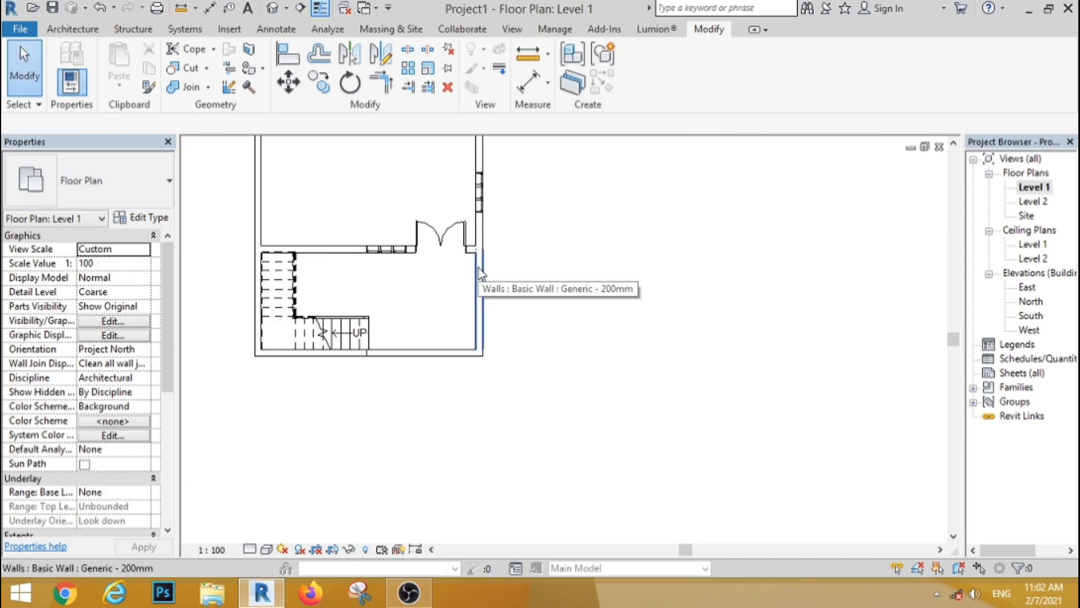
{"action": "scroll", "coordinate": [478, 268], "scroll_direction": "down", "scroll_amount": 5}
{"action": "scroll", "coordinate": [447, 313], "scroll_direction": "up", "scroll_amount": 4}
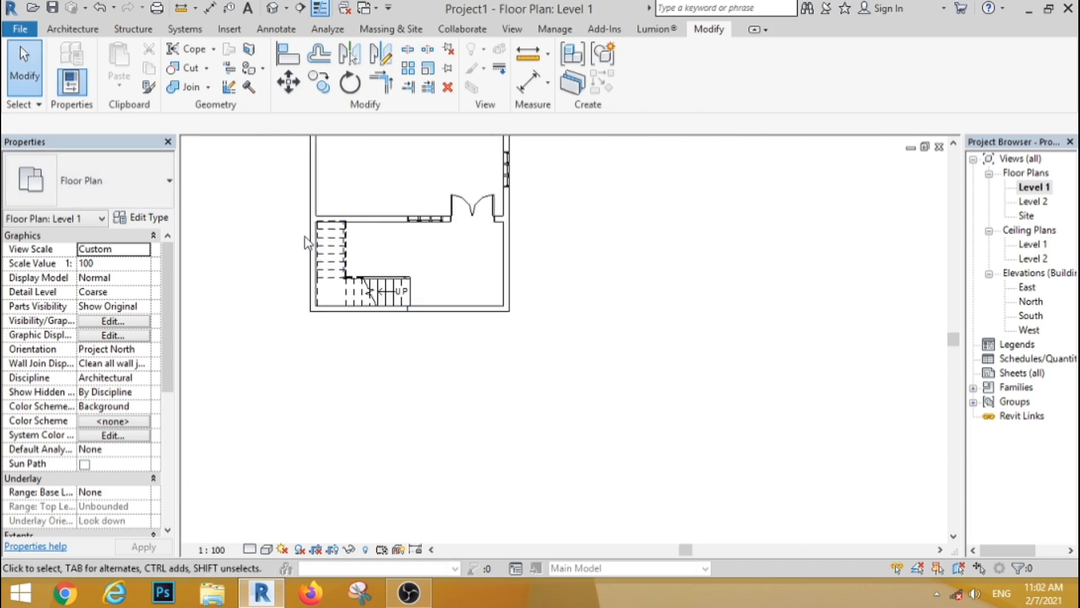
Step: In the South elevation, raise the top of the south wall's western segment about one storey above Level 2
{"action": "left_click", "coordinate": [362, 219]}
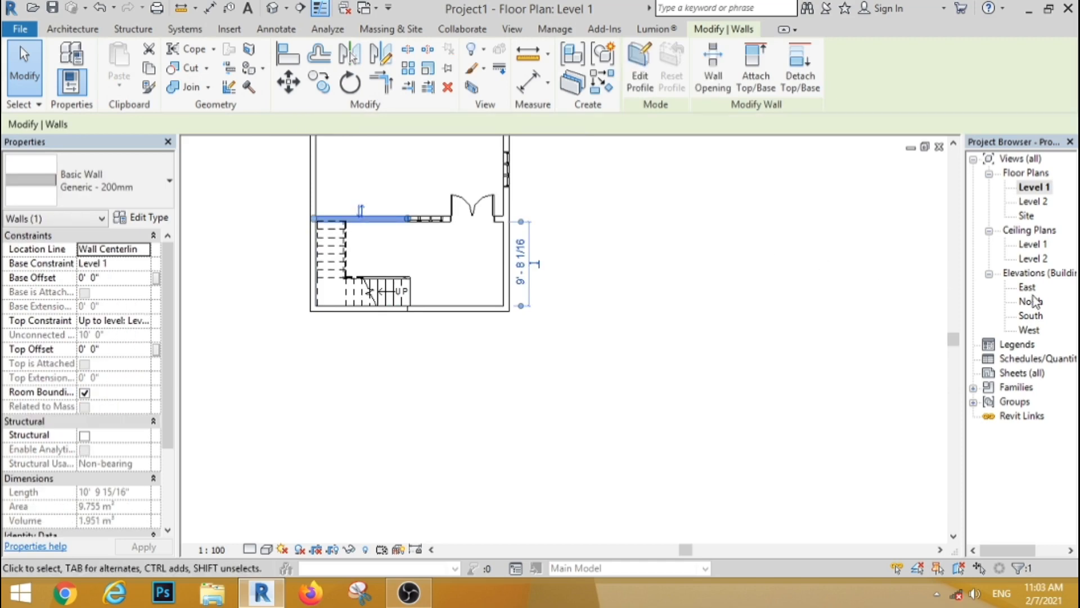
{"action": "double_click", "coordinate": [1030, 319]}
{"action": "left_click", "coordinate": [484, 409]}
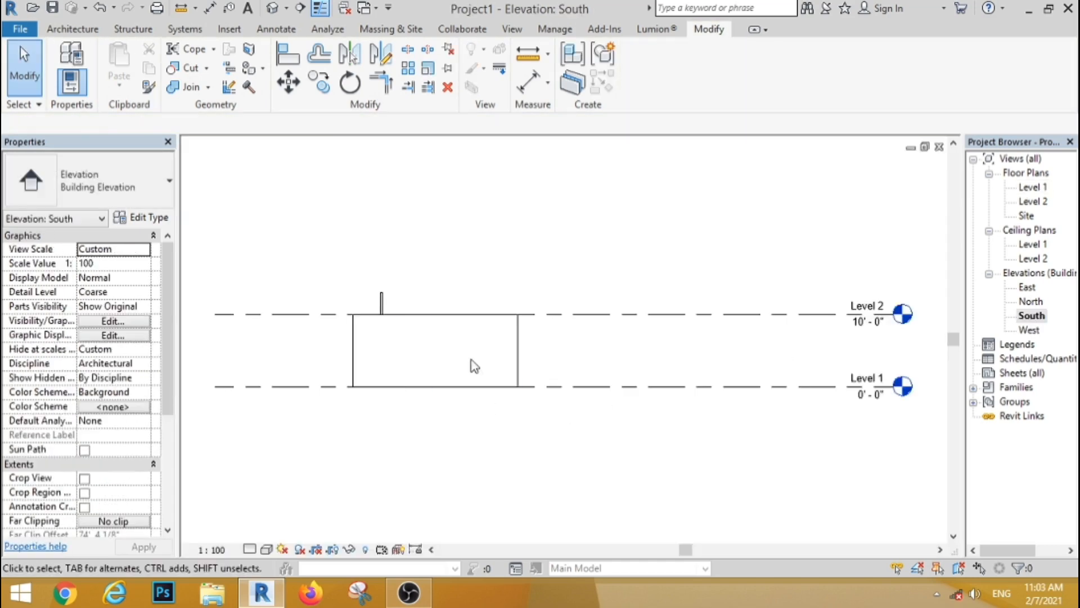
{"action": "left_click", "coordinate": [351, 338]}
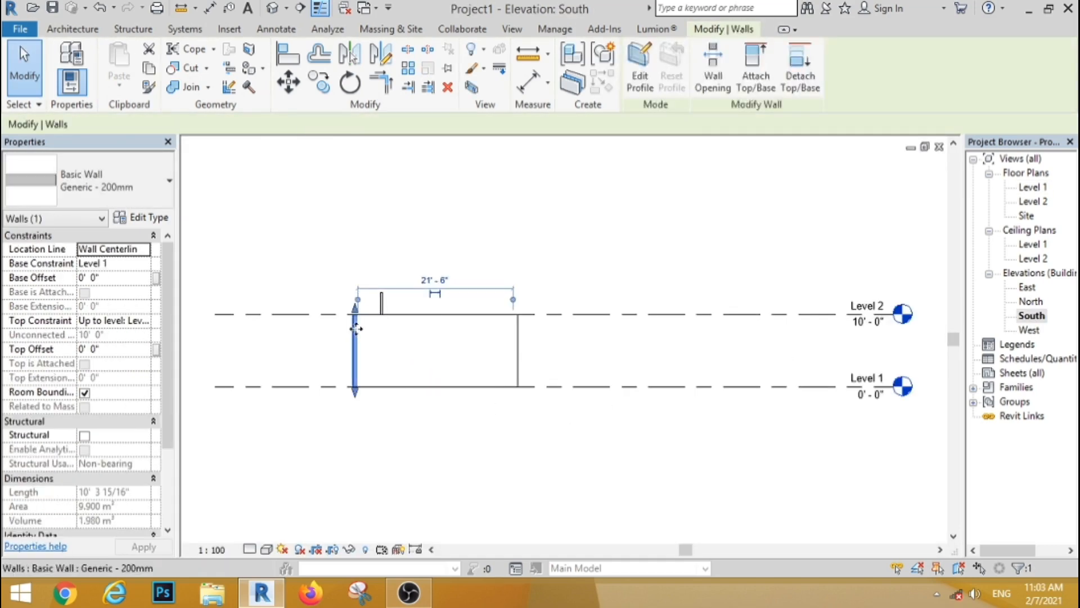
{"action": "left_click", "coordinate": [571, 345]}
{"action": "left_click", "coordinate": [381, 313]}
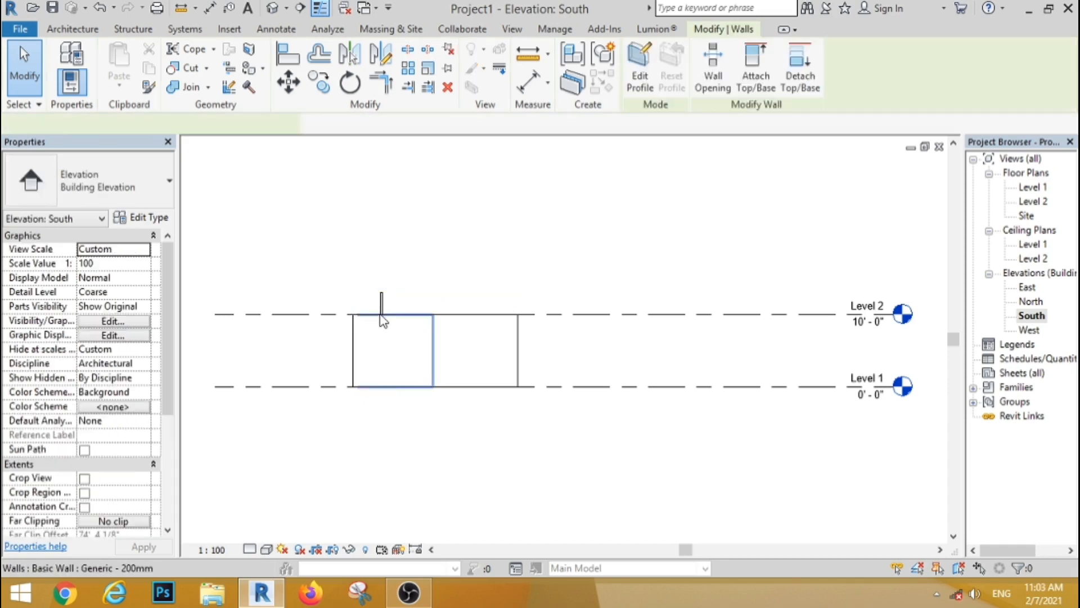
{"action": "left_click_drag", "start_coordinate": [395, 312], "coordinate": [396, 237]}
{"action": "left_click", "coordinate": [475, 261]}
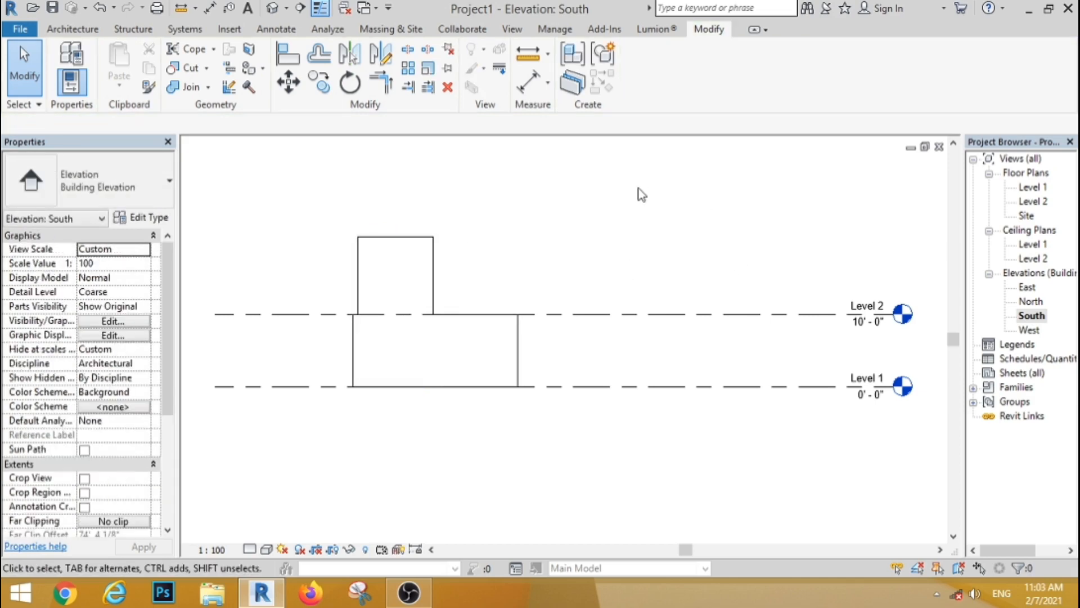
Step: In the default 3D view, match the cross wall's western segment to the raised south wall segment
{"action": "left_click", "coordinate": [271, 8]}
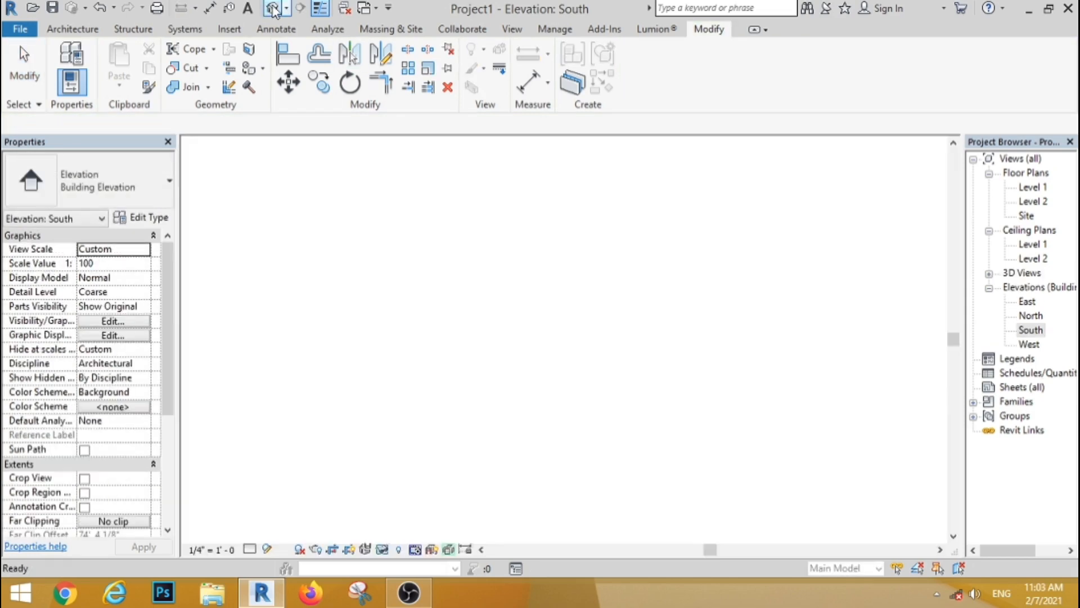
{"action": "left_click", "coordinate": [148, 85]}
{"action": "left_click", "coordinate": [349, 388]}
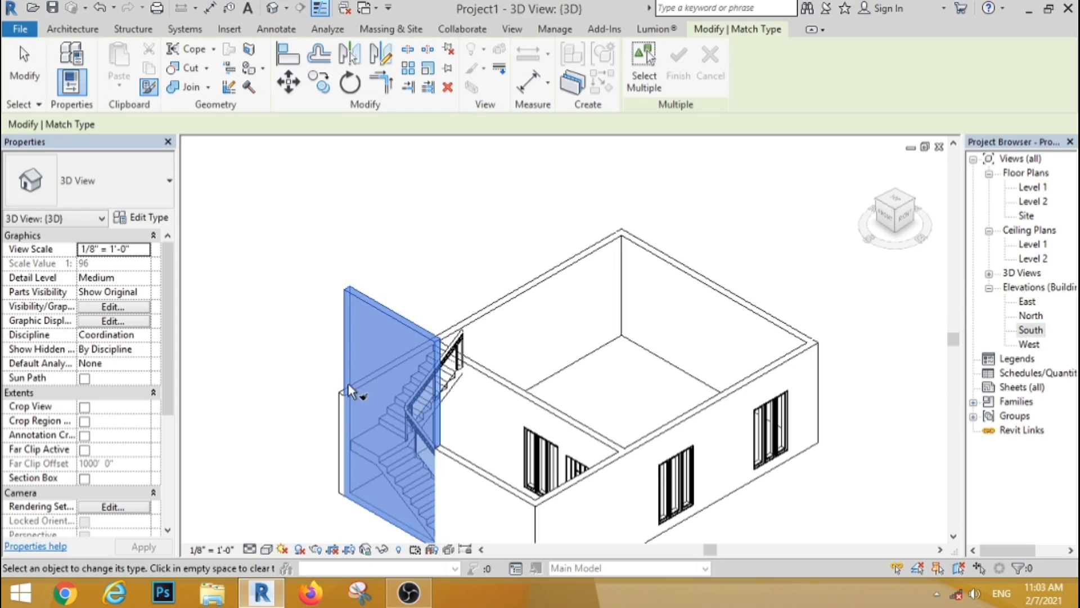
{"action": "left_click", "coordinate": [487, 368]}
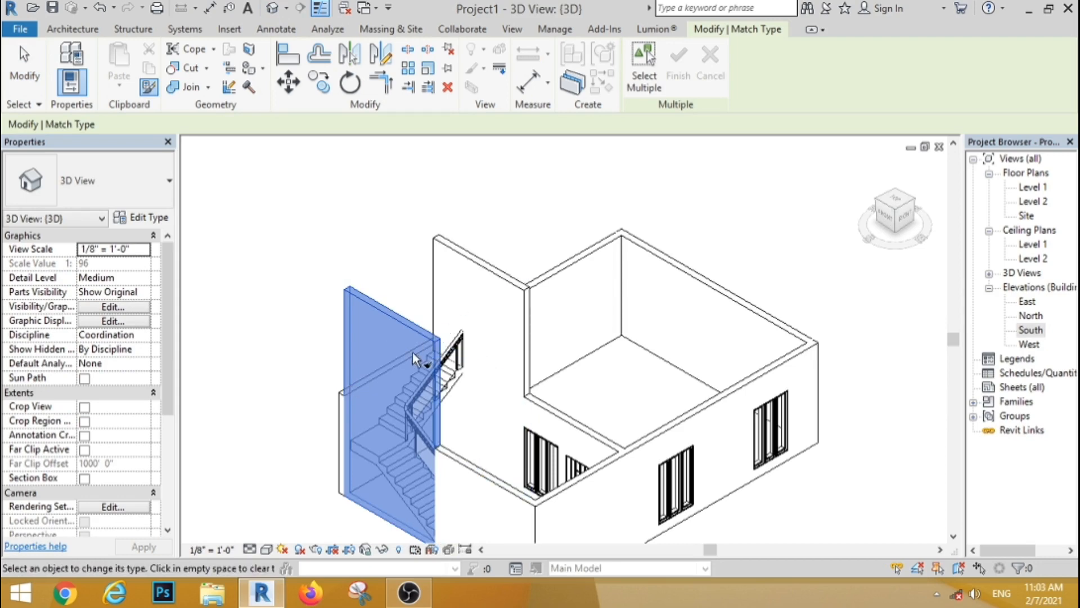
{"action": "left_click", "coordinate": [879, 220]}
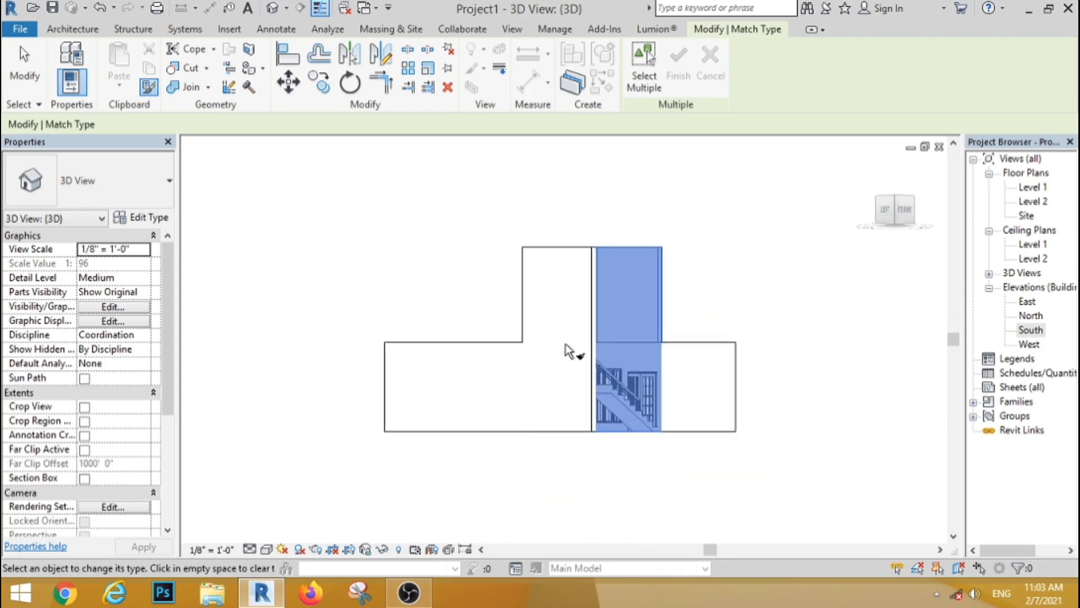
Step: Raise the top of the east wall's northern segment about 3' 2" above Level 2, leaving a parapet
{"action": "left_click", "coordinate": [37, 89]}
{"action": "left_click", "coordinate": [908, 214]}
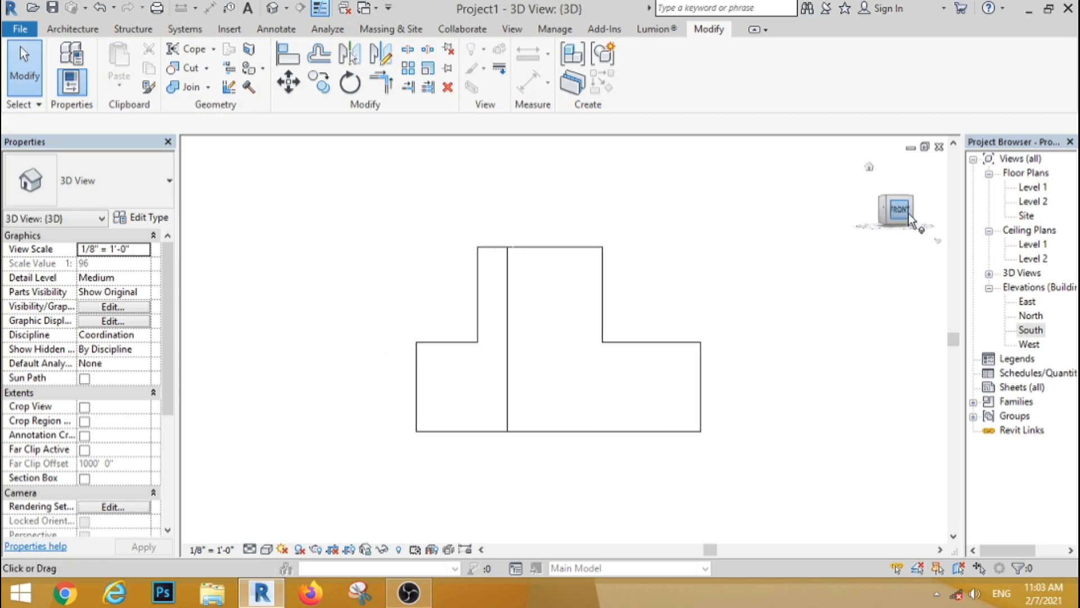
{"action": "left_click", "coordinate": [870, 167]}
{"action": "scroll", "coordinate": [713, 314], "scroll_direction": "up", "scroll_amount": 3}
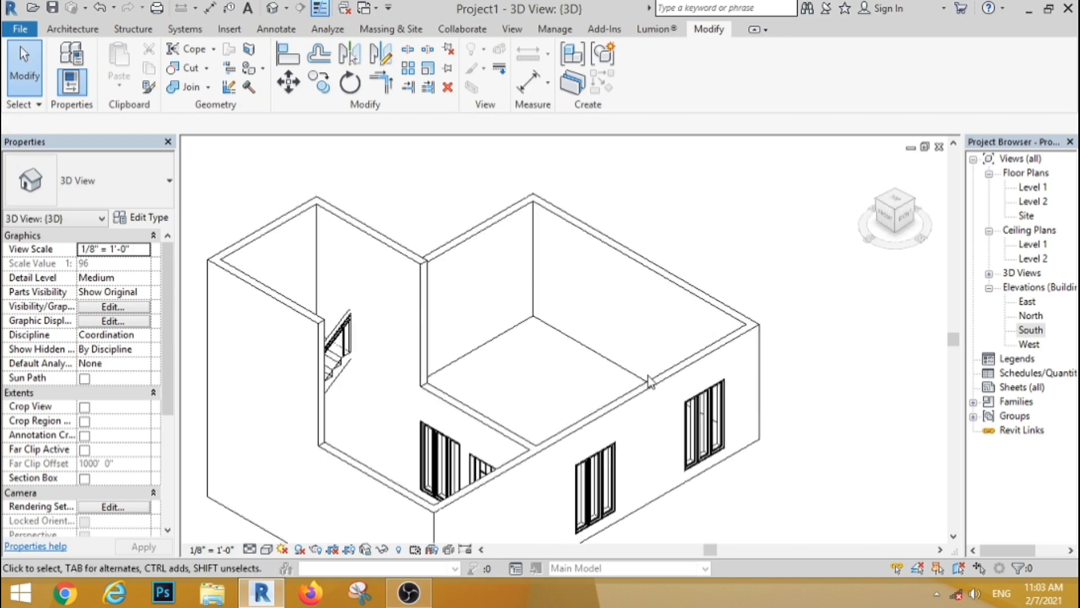
{"action": "left_click", "coordinate": [715, 365]}
{"action": "left_click", "coordinate": [907, 217]}
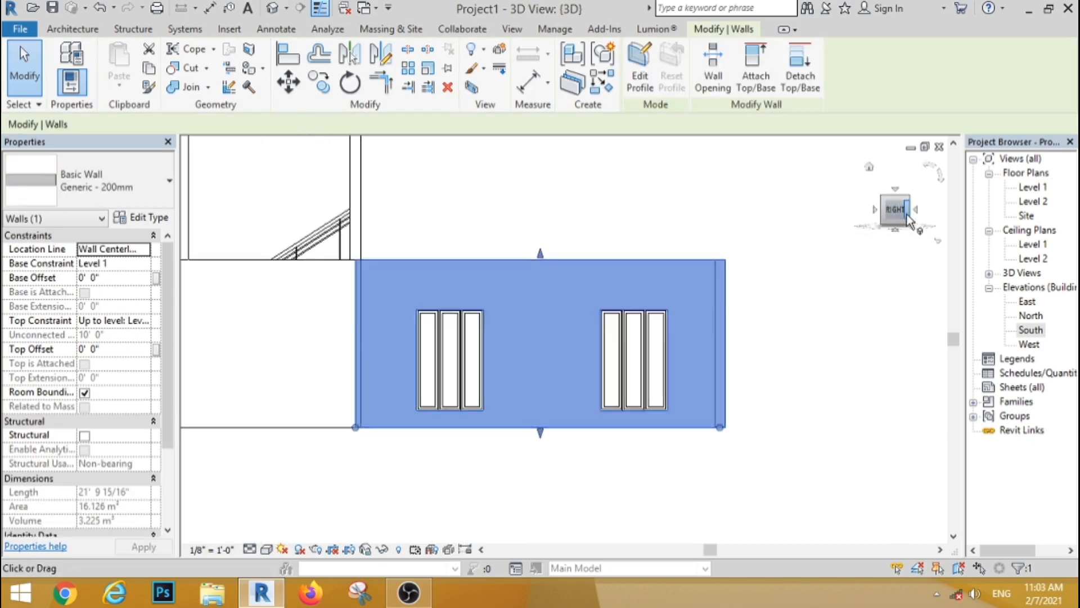
{"action": "left_click_drag", "start_coordinate": [563, 254], "coordinate": [571, 206]}
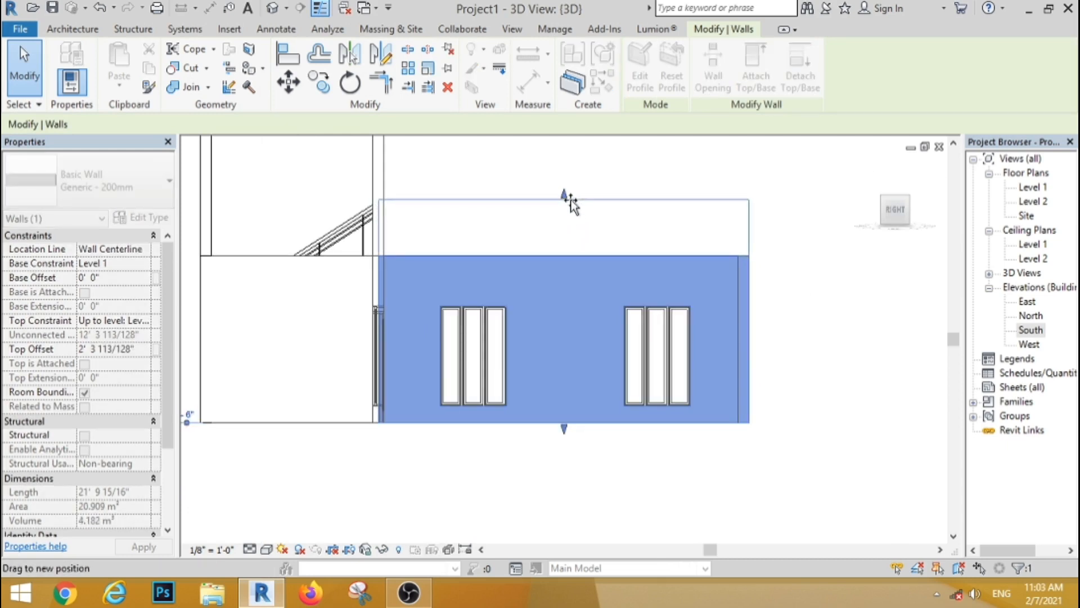
{"action": "left_click_drag", "start_coordinate": [569, 203], "coordinate": [570, 202]}
{"action": "left_click", "coordinate": [614, 170]}
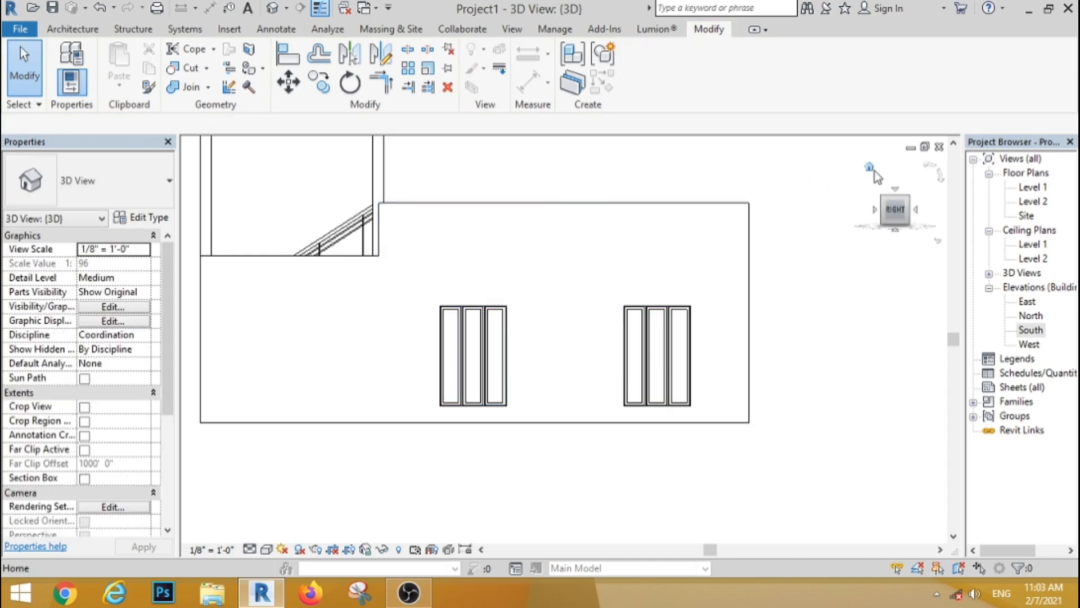
Step: Match the north wall, the west wall's northern segment and the south wall's eastern segment to the raised east wall
{"action": "left_click", "coordinate": [870, 164]}
{"action": "left_click", "coordinate": [149, 86]}
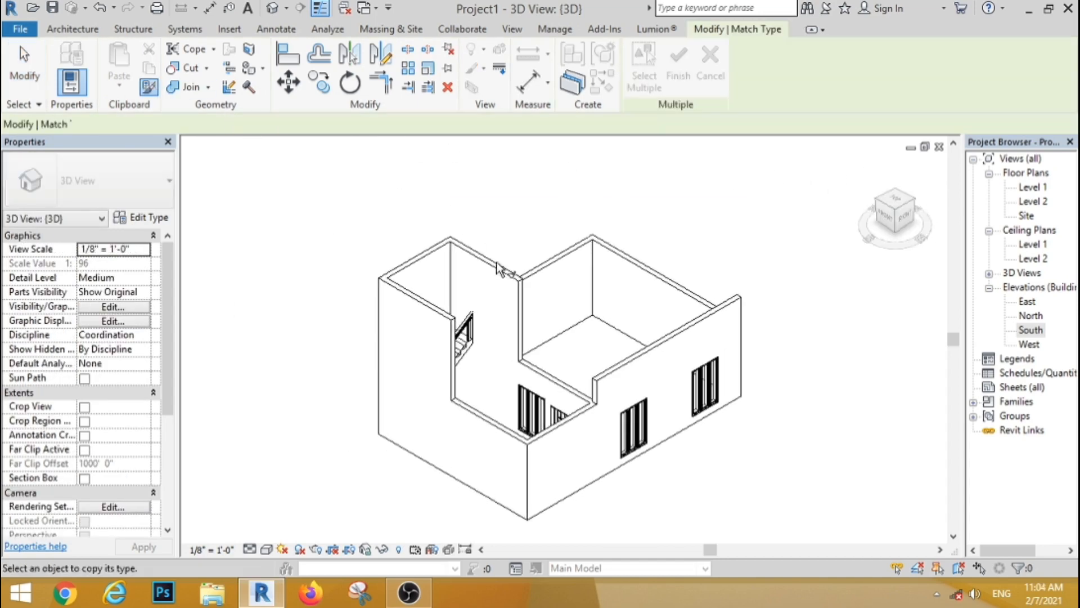
{"action": "left_click", "coordinate": [641, 357]}
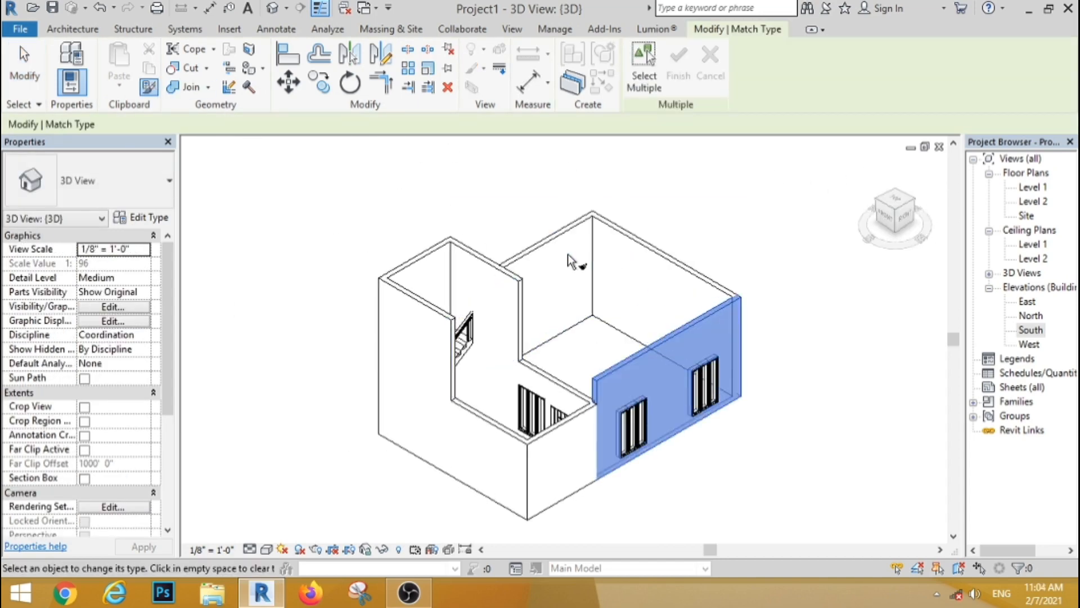
{"action": "left_click", "coordinate": [504, 431]}
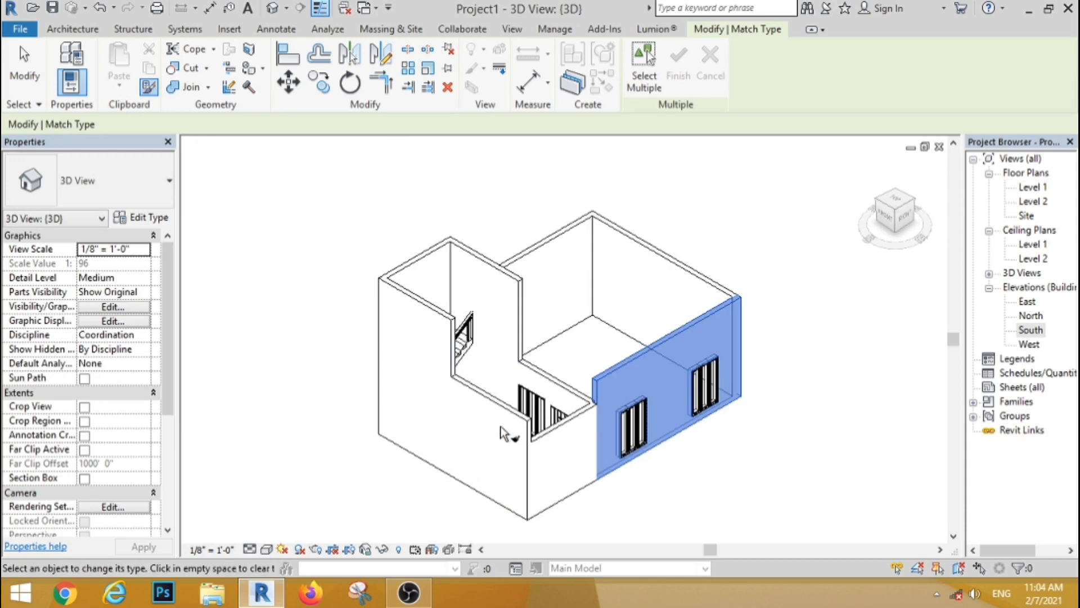
{"action": "left_click", "coordinate": [10, 73]}
Step: In the Level 1 floor plan, create a rectangular Generic 150mm floor out to the outer faces of the exterior walls
{"action": "double_click", "coordinate": [1034, 187]}
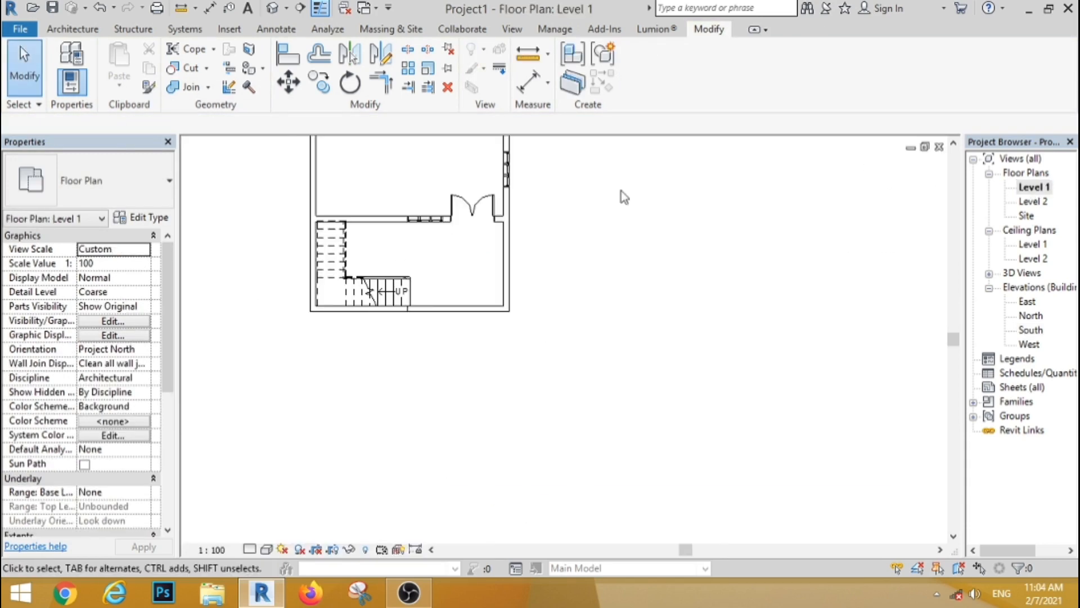
{"action": "scroll", "coordinate": [549, 345], "scroll_direction": "down", "scroll_amount": 3}
{"action": "scroll", "coordinate": [450, 326], "scroll_direction": "up", "scroll_amount": 1}
{"action": "left_click", "coordinate": [66, 30]}
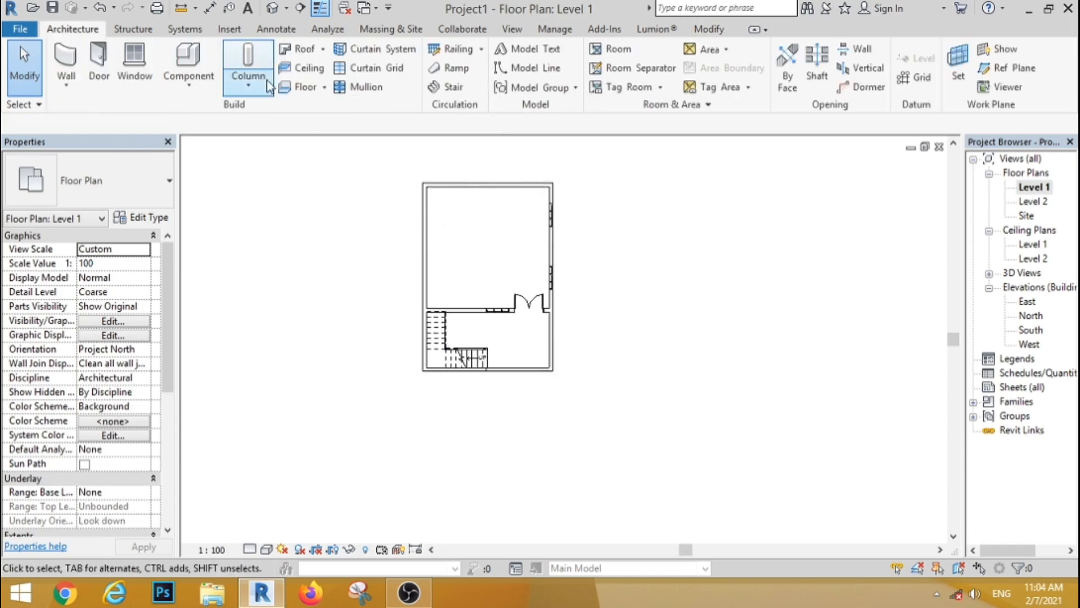
{"action": "left_click", "coordinate": [304, 91]}
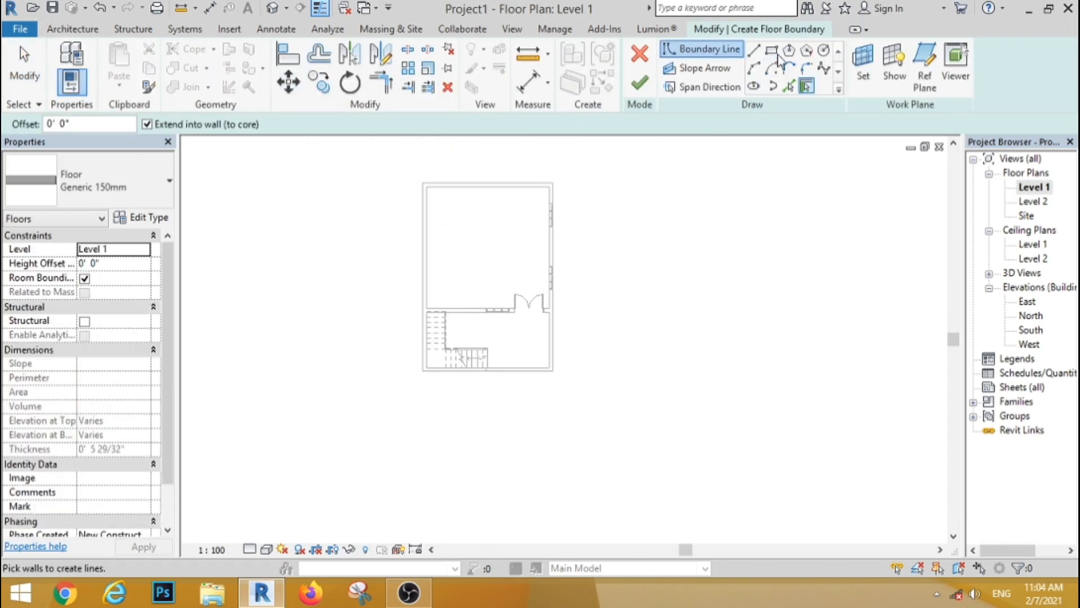
{"action": "left_click", "coordinate": [771, 51]}
{"action": "left_click", "coordinate": [422, 371]}
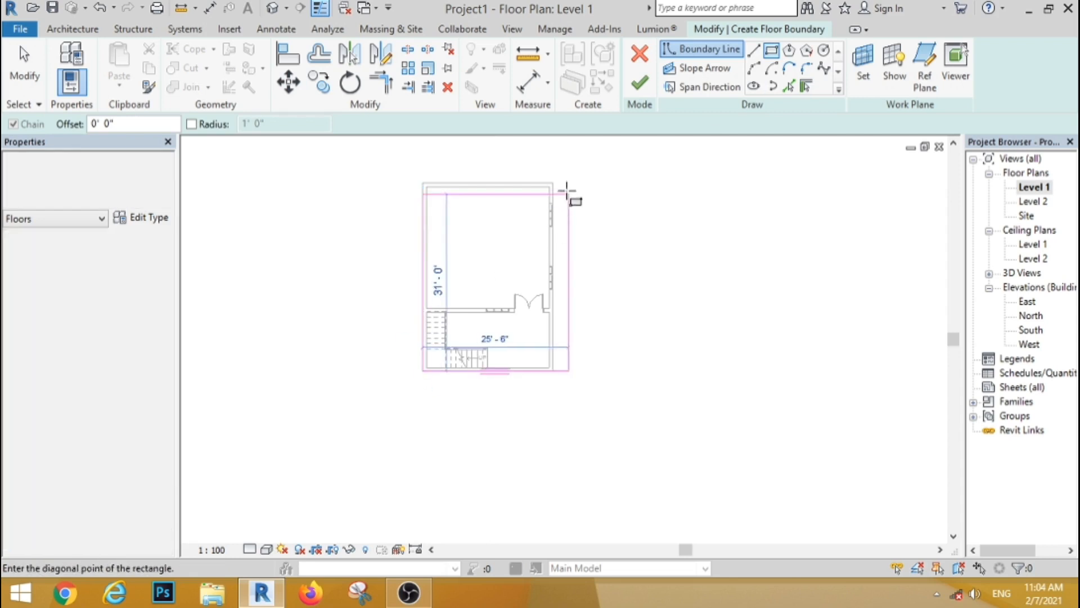
{"action": "left_click", "coordinate": [577, 173]}
{"action": "left_click", "coordinate": [640, 83]}
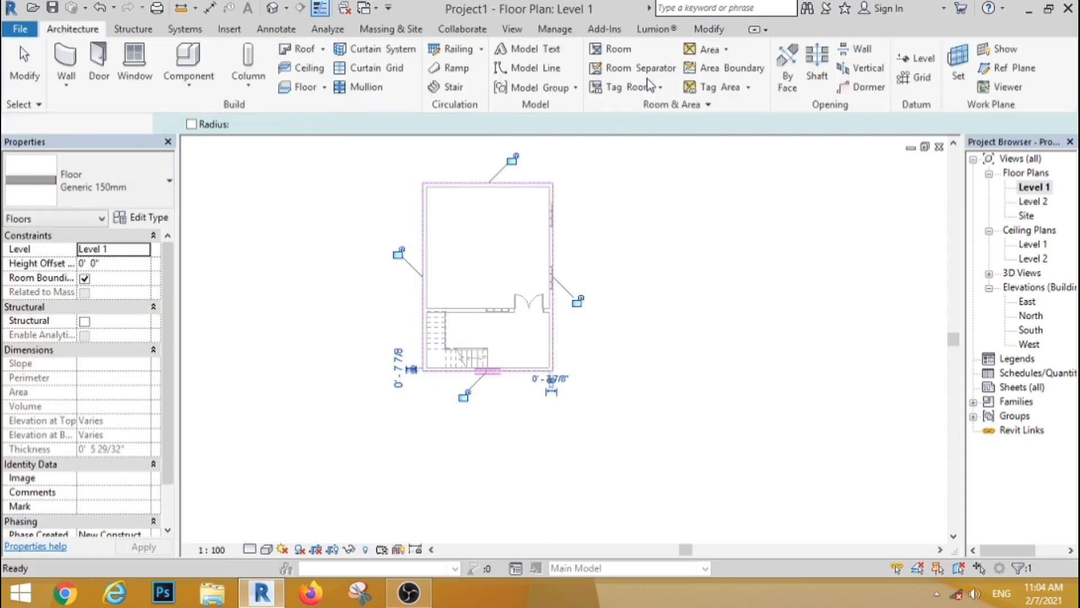
Step: Copy the floor, paste it aligned to Level 2, and check both slabs in the default 3D view
{"action": "left_click", "coordinate": [149, 68]}
{"action": "left_click", "coordinate": [118, 87]}
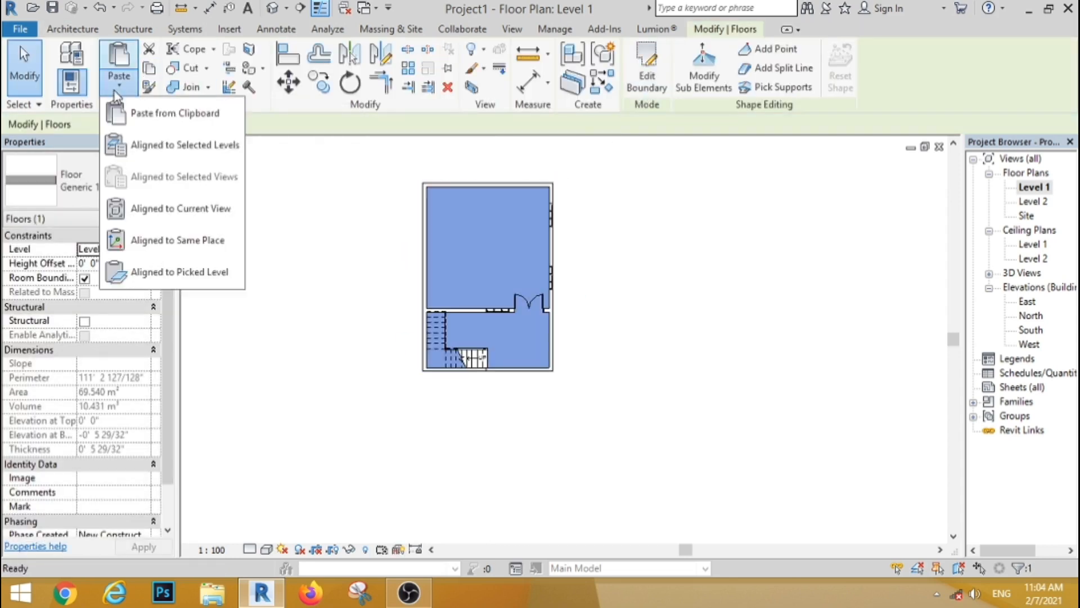
{"action": "left_click", "coordinate": [163, 146]}
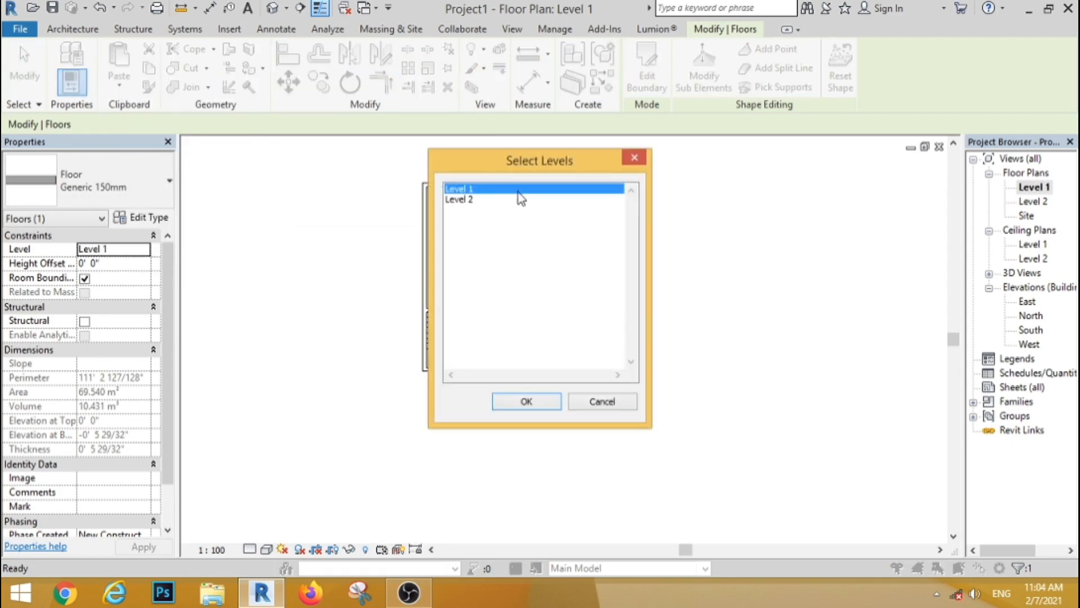
{"action": "left_click", "coordinate": [475, 199]}
{"action": "left_click", "coordinate": [515, 402]}
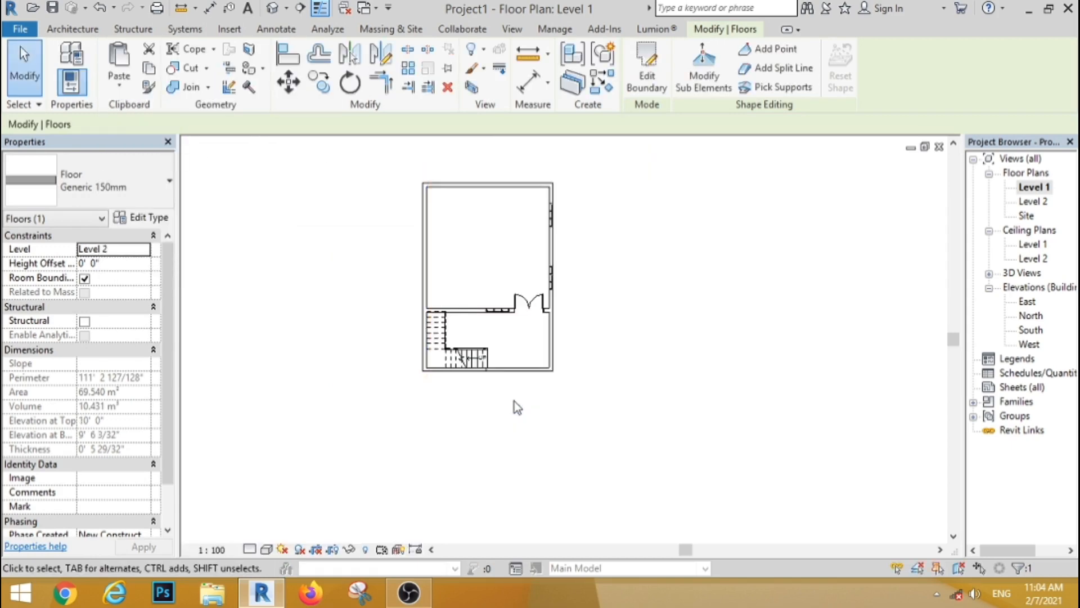
{"action": "key", "text": "Escape"}
{"action": "left_click", "coordinate": [272, 8]}
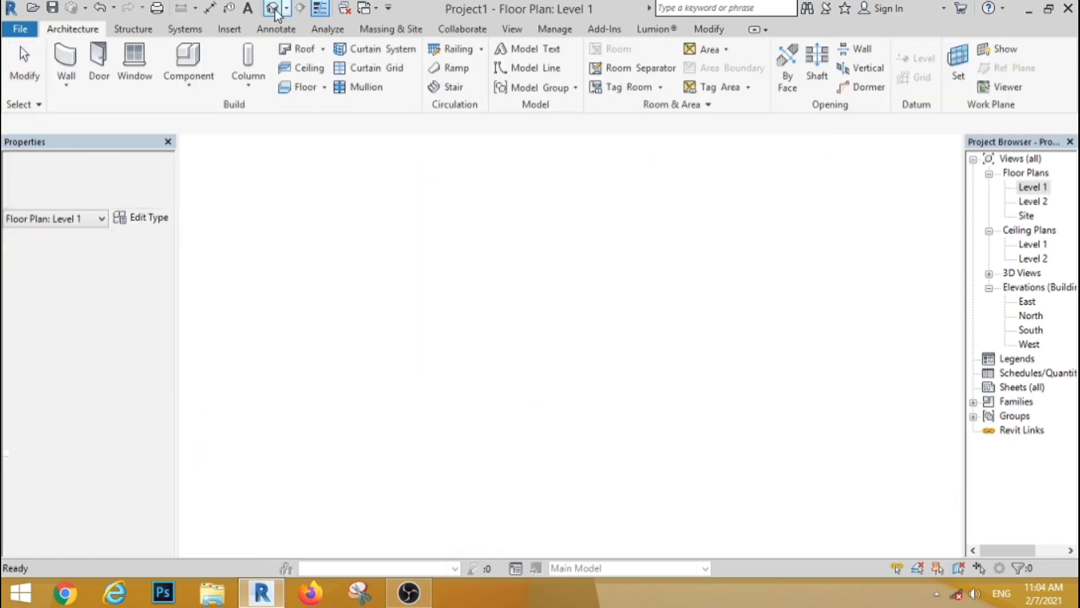
{"action": "scroll", "coordinate": [453, 267], "scroll_direction": "up", "scroll_amount": 3}
{"action": "scroll", "coordinate": [483, 329], "scroll_direction": "down", "scroll_amount": 3}
{"action": "scroll", "coordinate": [455, 254], "scroll_direction": "up", "scroll_amount": 2}
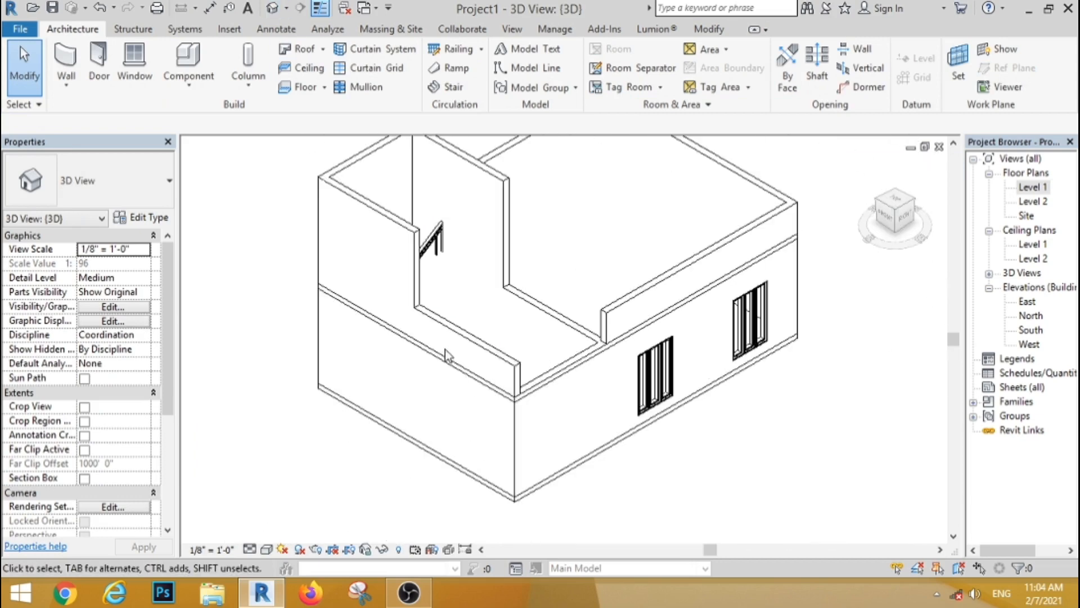
Step: On Level 2, add a 900mm Pipe railing along the east wall's southern segment, from the raised wall's end to the south wall
{"action": "double_click", "coordinate": [1021, 203]}
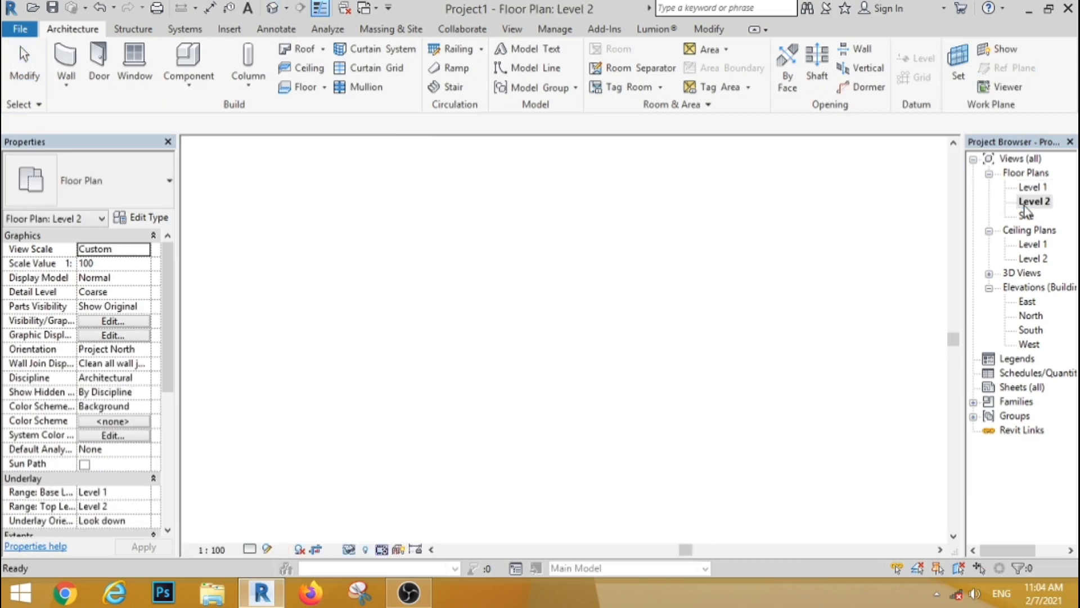
{"action": "scroll", "coordinate": [549, 337], "scroll_direction": "up", "scroll_amount": 3}
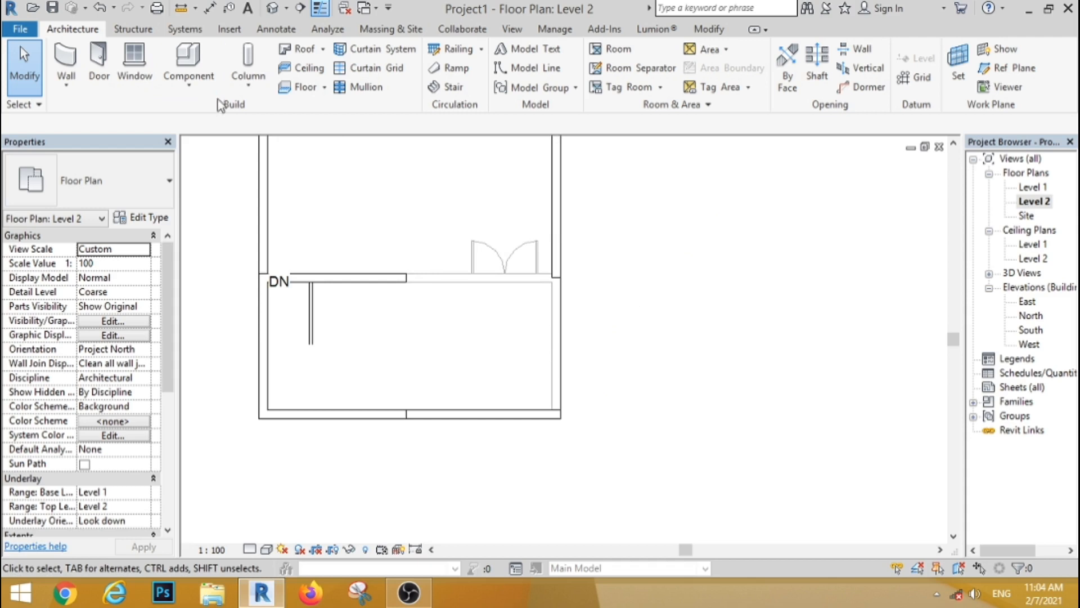
{"action": "left_click", "coordinate": [441, 49]}
{"action": "left_click", "coordinate": [96, 187]}
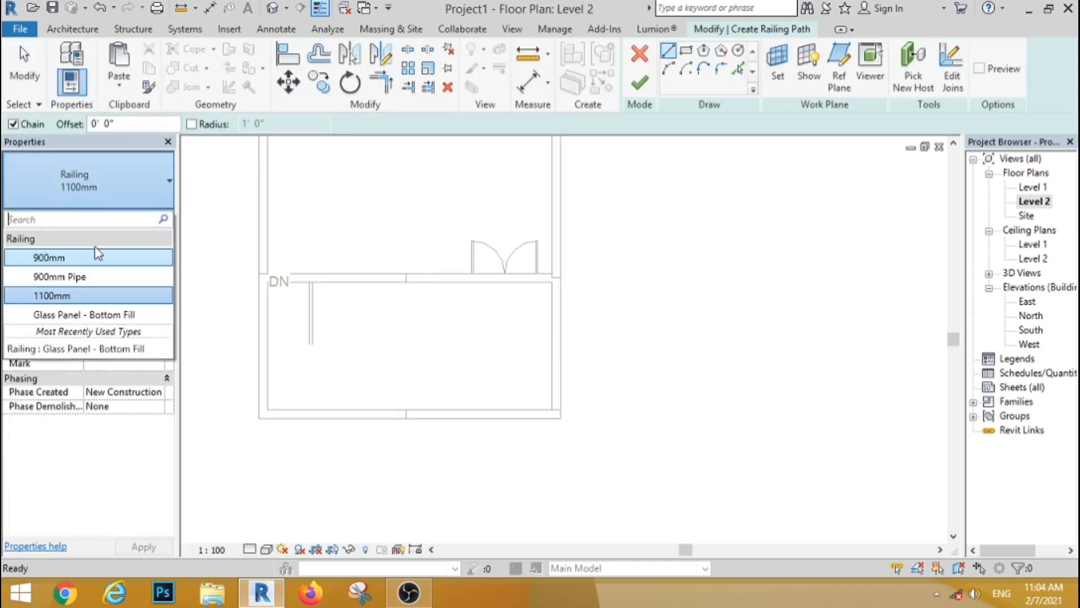
{"action": "left_click", "coordinate": [69, 281]}
{"action": "left_click", "coordinate": [554, 276]}
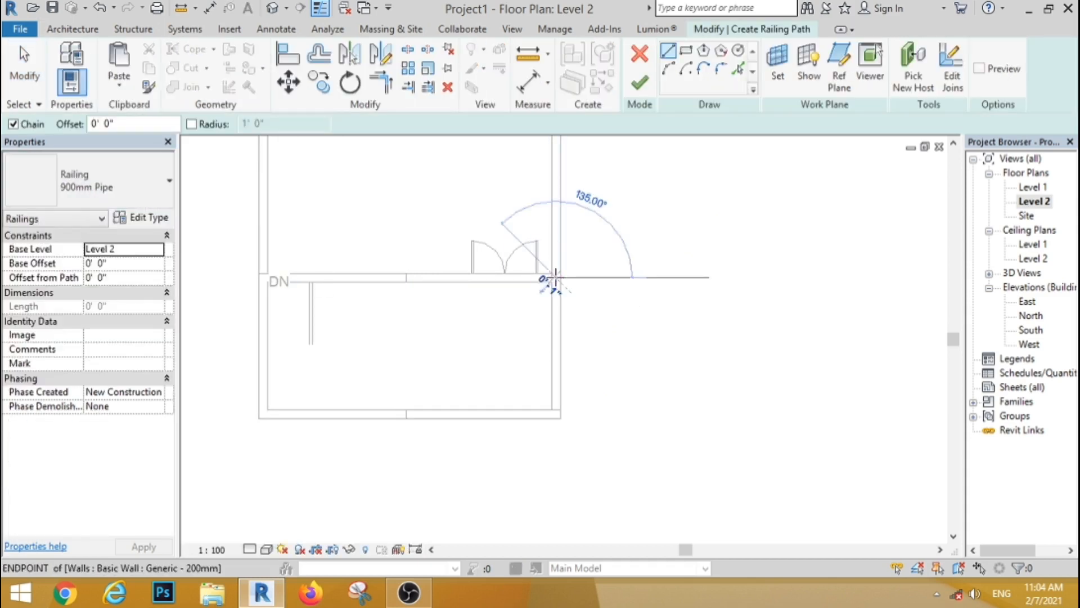
{"action": "left_click", "coordinate": [556, 410]}
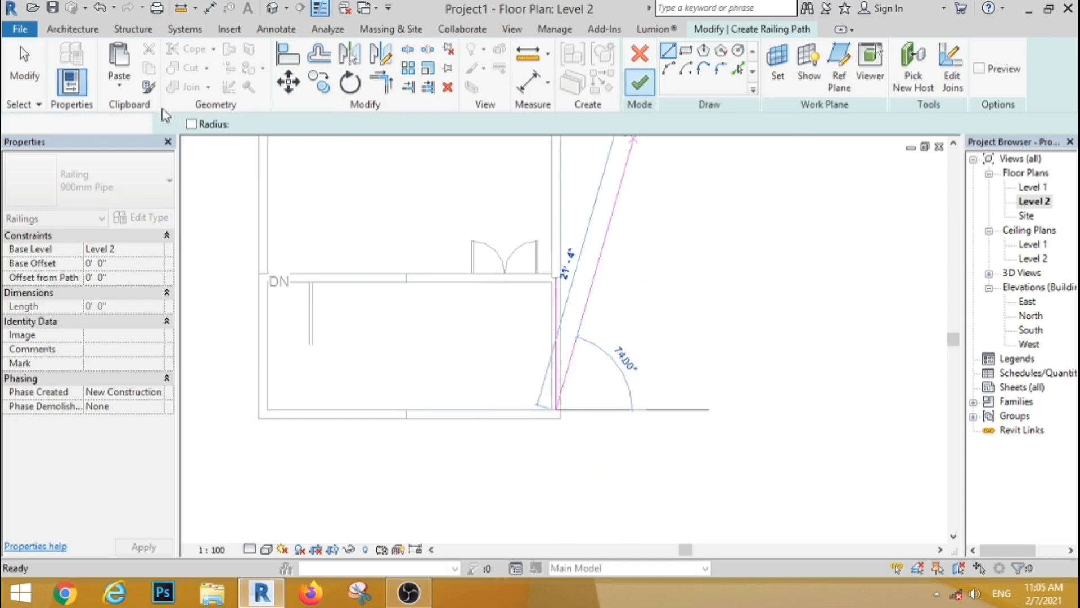
{"action": "left_click", "coordinate": [24, 66]}
Step: In the 3D front view, raise the base of the south wall's eastern segment to just below the Level 2 floor
{"action": "left_click", "coordinate": [272, 8]}
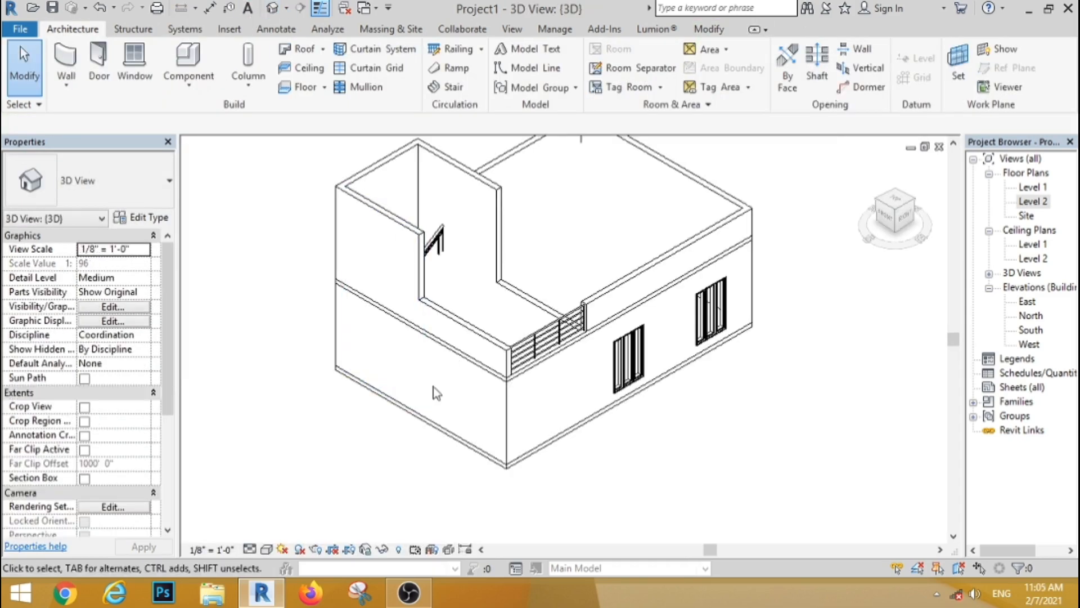
{"action": "left_click", "coordinate": [434, 326]}
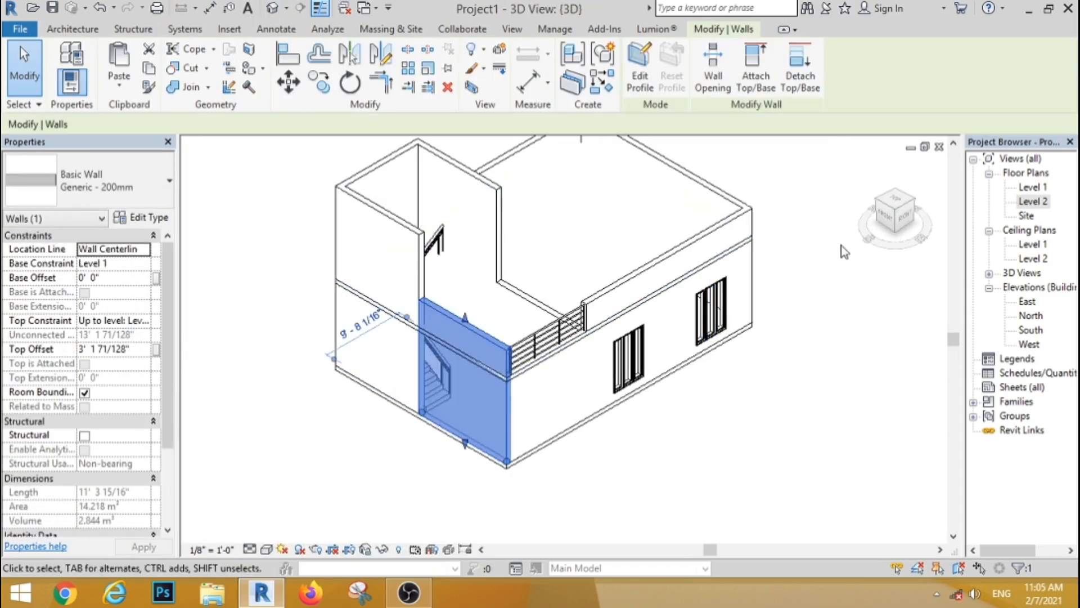
{"action": "left_click", "coordinate": [880, 218]}
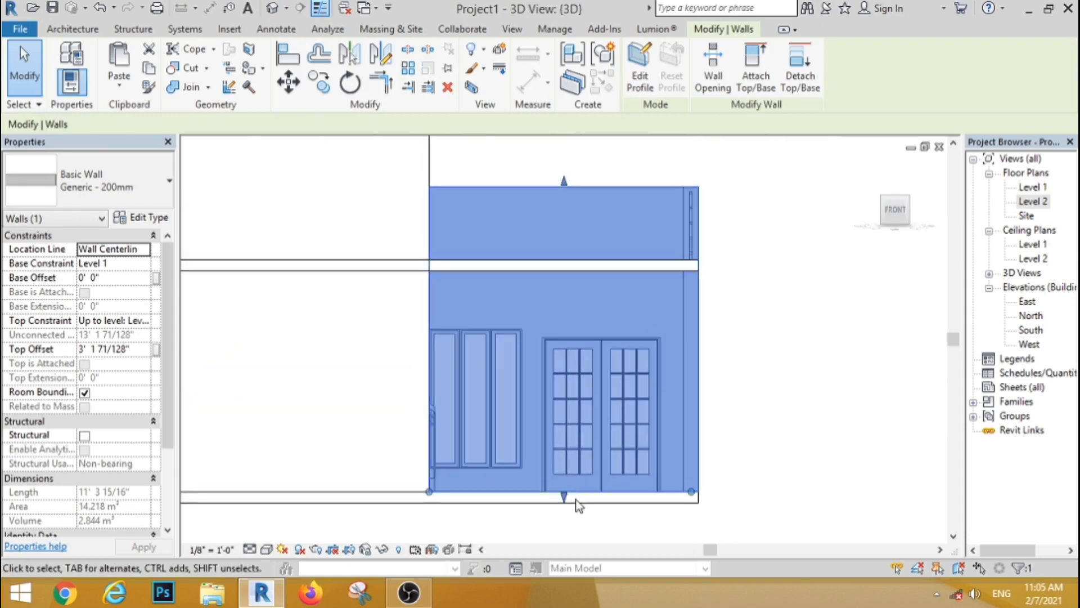
{"action": "left_click_drag", "start_coordinate": [565, 499], "coordinate": [565, 285]}
{"action": "left_click", "coordinate": [748, 388]}
{"action": "scroll", "coordinate": [748, 388], "scroll_direction": "down", "scroll_amount": 2}
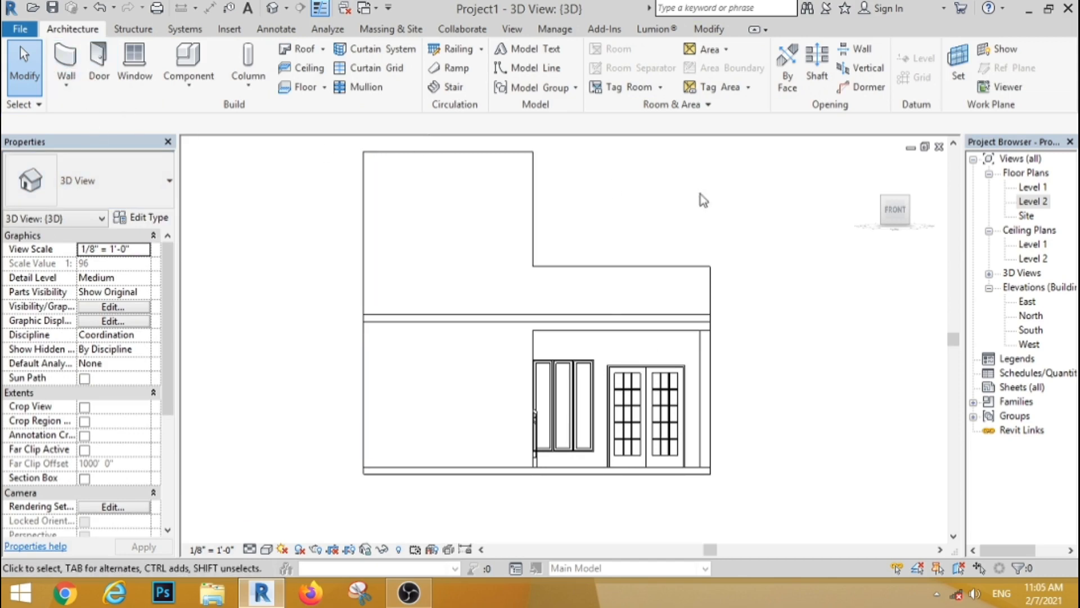
Step: In the Level 1 plan, draw a Curtain Wall about 4' 3" long within the south wall beside the stair
{"action": "double_click", "coordinate": [1034, 189]}
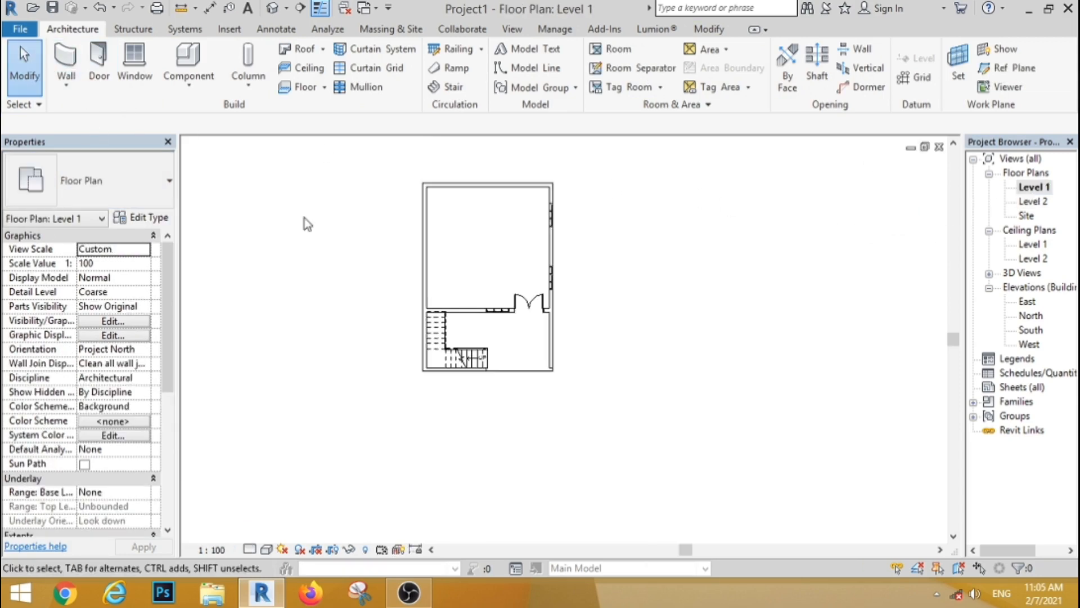
{"action": "left_click", "coordinate": [64, 84]}
{"action": "left_click", "coordinate": [140, 180]}
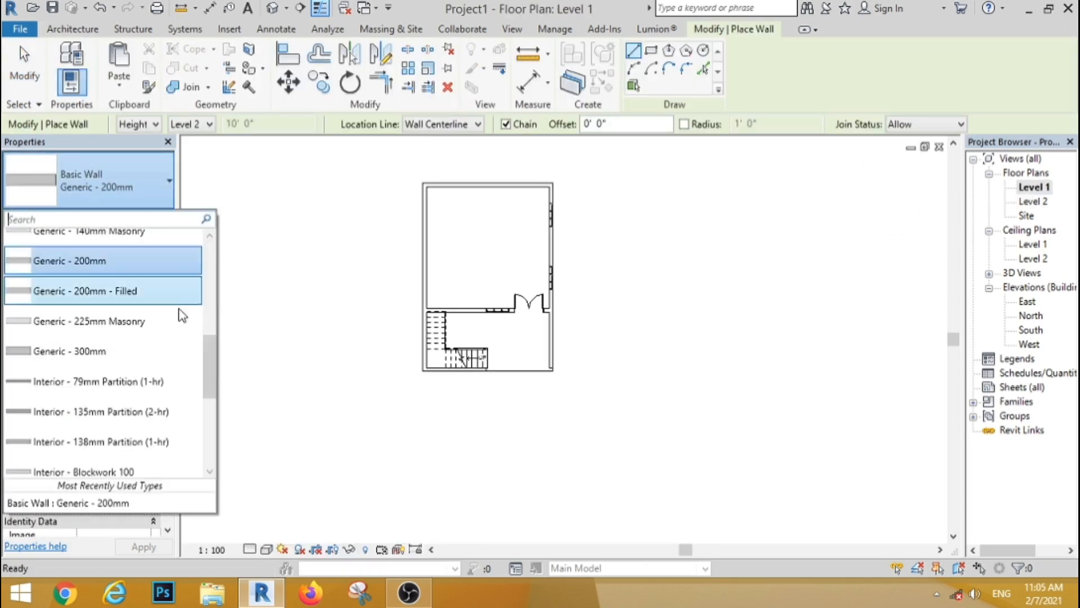
{"action": "left_click_drag", "start_coordinate": [207, 281], "coordinate": [207, 434]}
{"action": "left_click", "coordinate": [61, 354]}
{"action": "scroll", "coordinate": [465, 375], "scroll_direction": "up", "scroll_amount": 4}
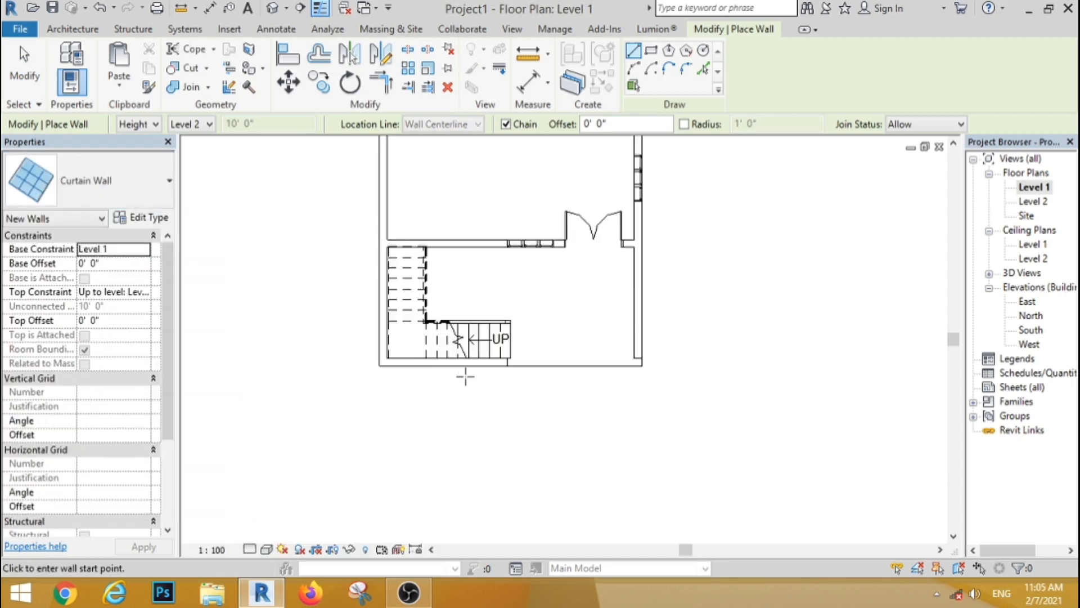
{"action": "scroll", "coordinate": [465, 376], "scroll_direction": "up", "scroll_amount": 2}
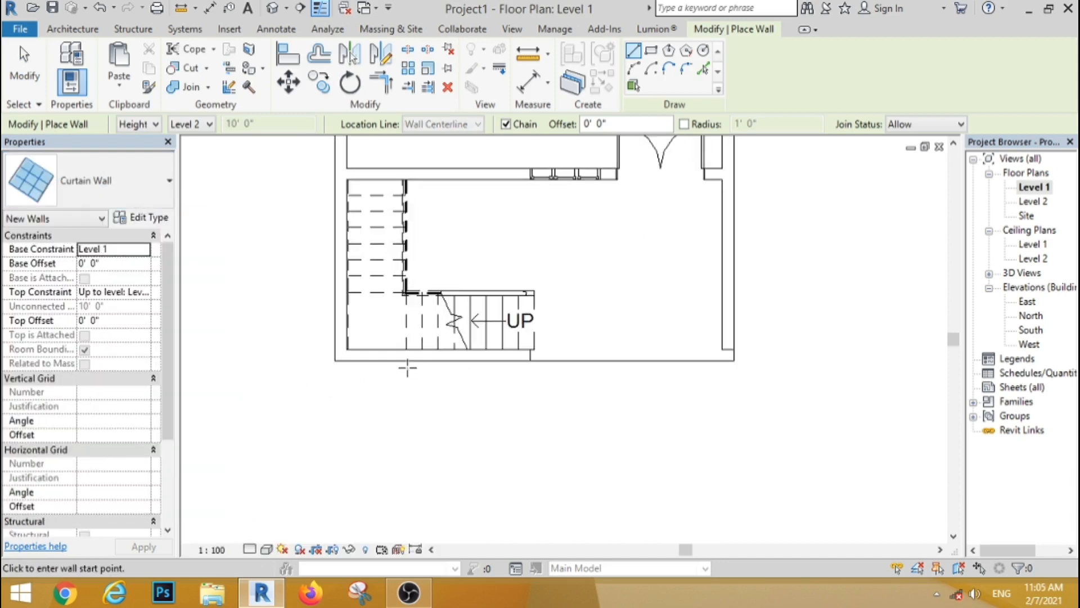
{"action": "left_click", "coordinate": [396, 354]}
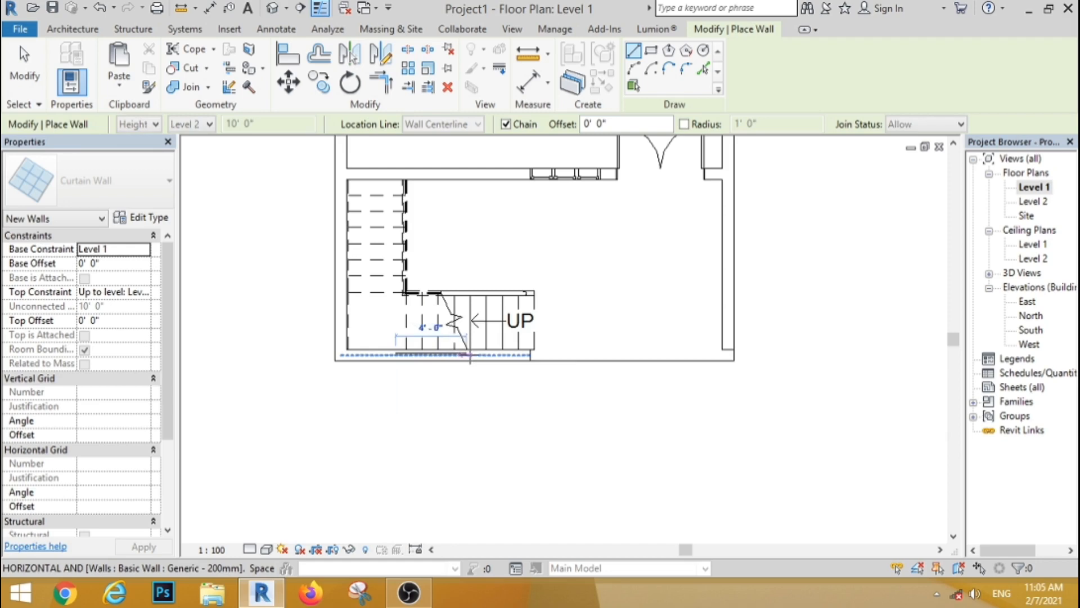
{"action": "left_click", "coordinate": [470, 354]}
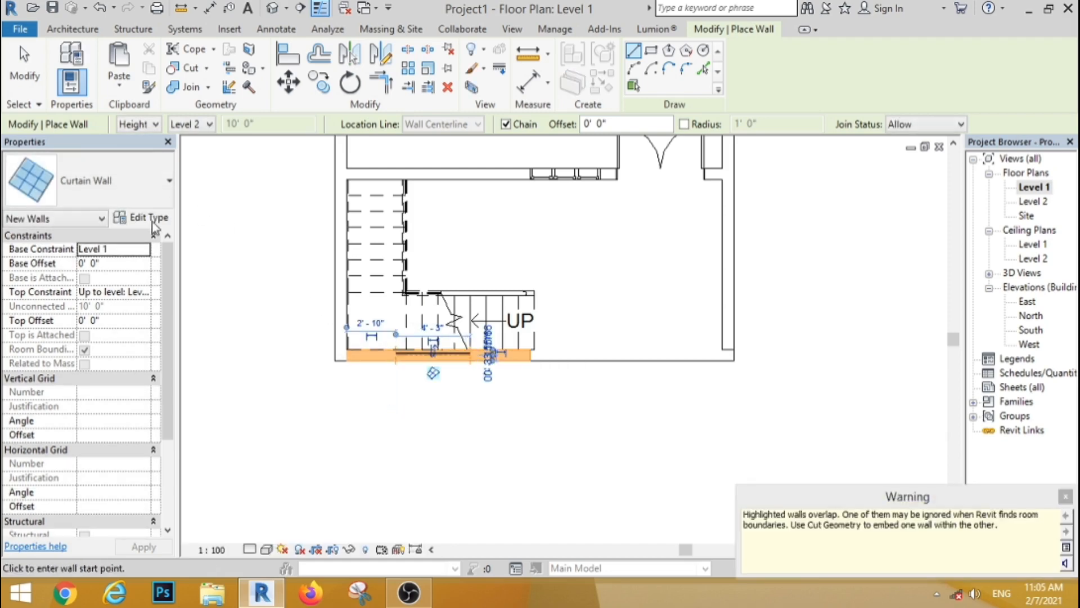
Step: Turn on Automatically Embed for the Curtain Wall type
{"action": "left_click", "coordinate": [140, 218]}
{"action": "left_click", "coordinate": [489, 181]}
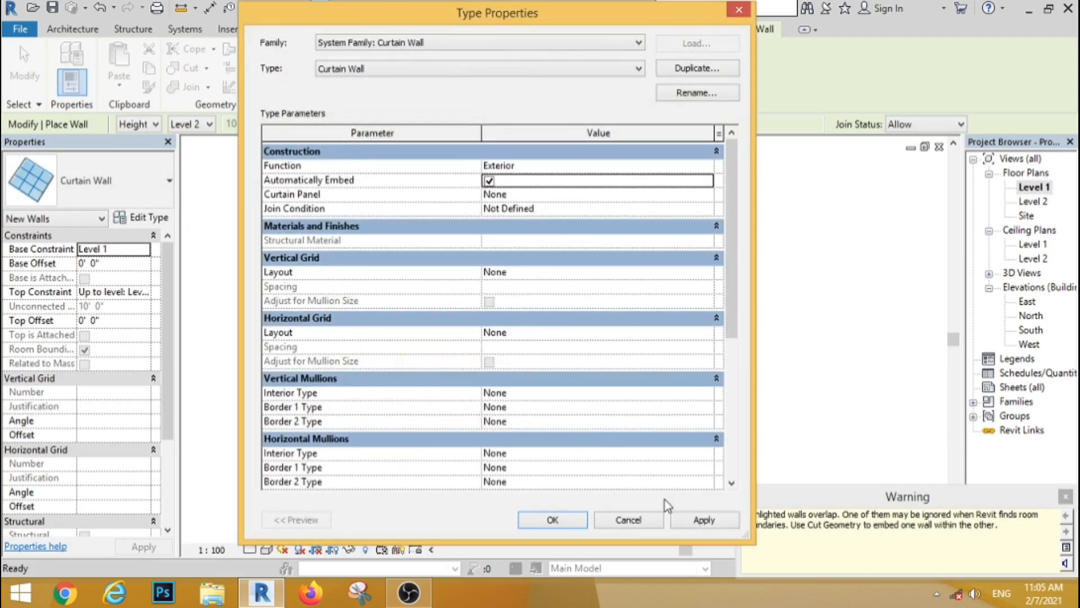
{"action": "left_click", "coordinate": [532, 516]}
{"action": "left_click", "coordinate": [571, 484]}
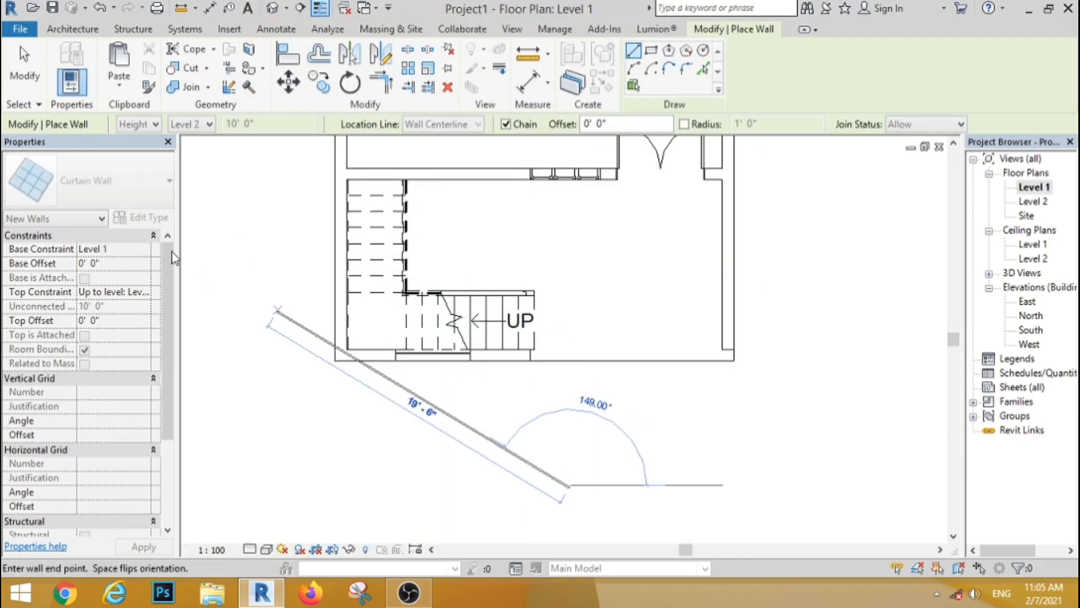
Step: In the South elevation, raise the base of the embedded Curtain Wall to about 6" above Level 1
{"action": "left_click", "coordinate": [24, 74]}
{"action": "double_click", "coordinate": [1025, 330]}
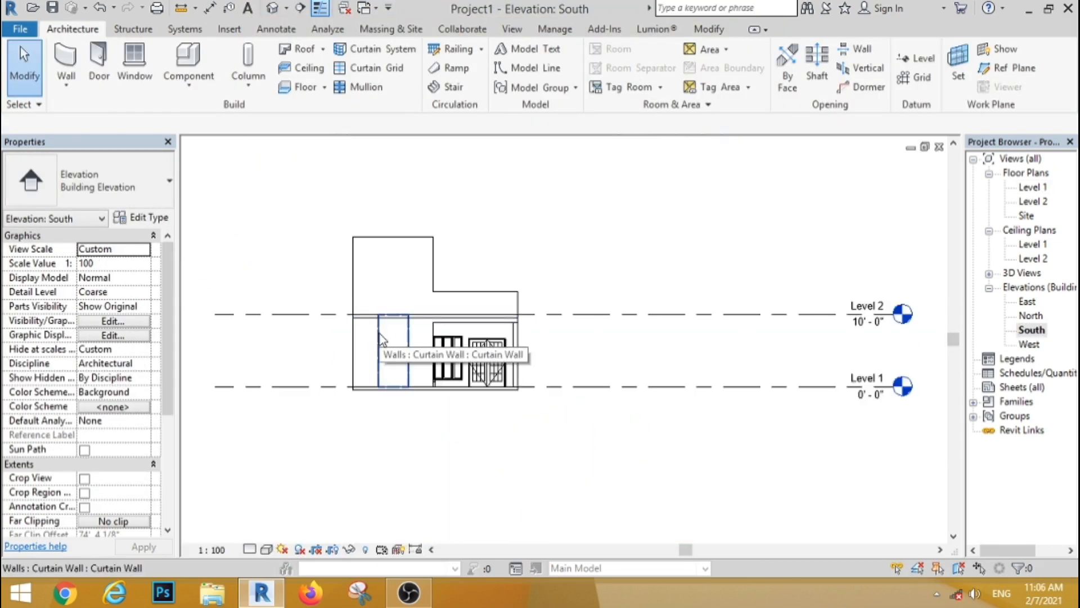
{"action": "left_click", "coordinate": [380, 339]}
{"action": "scroll", "coordinate": [387, 388], "scroll_direction": "up", "scroll_amount": 3}
{"action": "left_click_drag", "start_coordinate": [399, 393], "coordinate": [400, 380]}
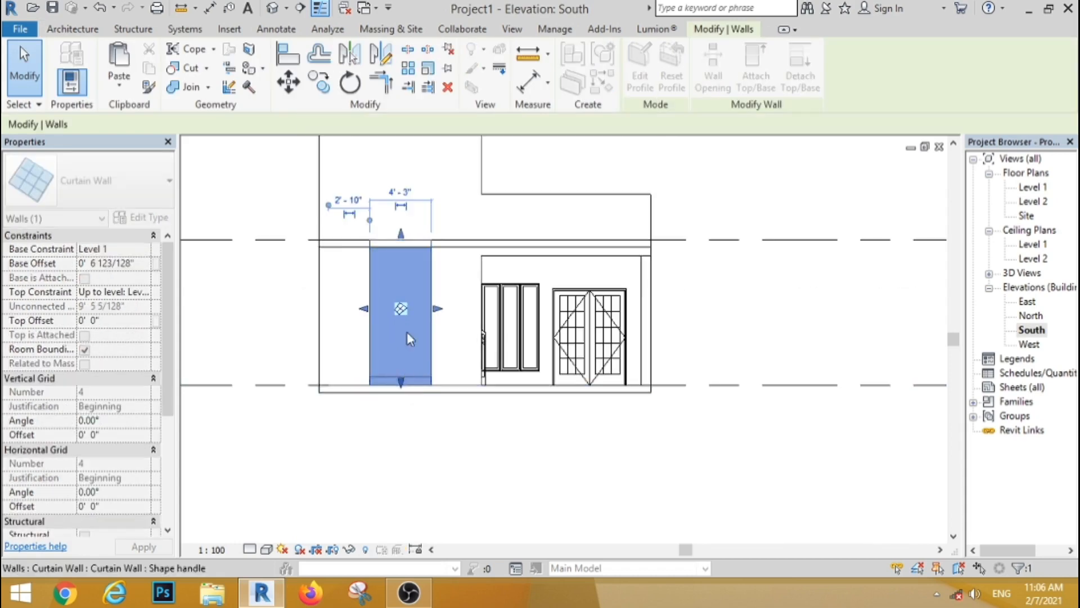
{"action": "scroll", "coordinate": [399, 233], "scroll_direction": "up", "scroll_amount": 1}
{"action": "scroll", "coordinate": [399, 233], "scroll_direction": "down", "scroll_amount": 1}
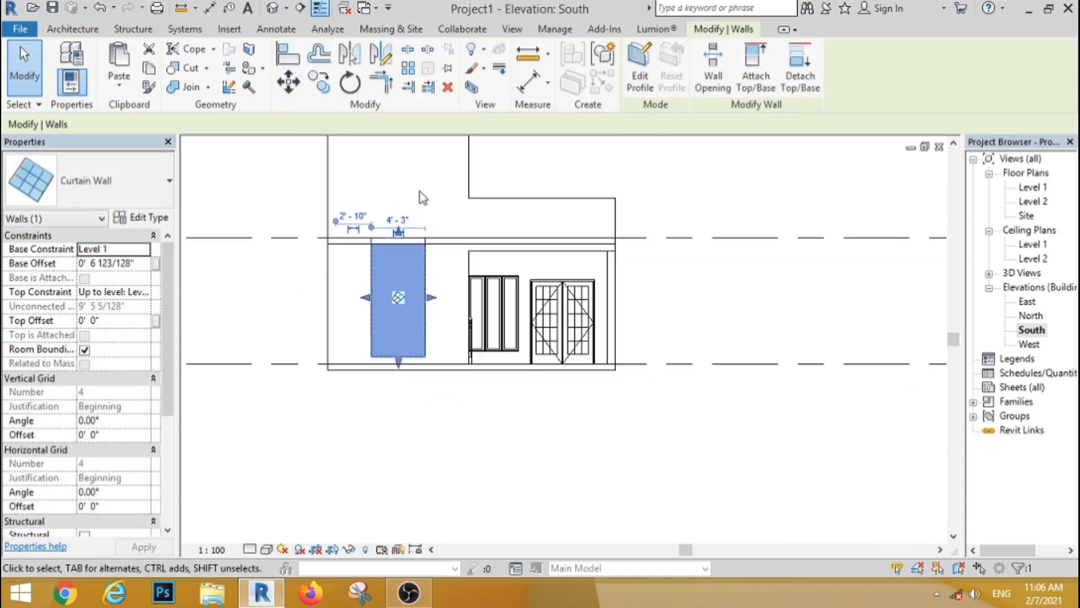
Step: Divide the Curtain Wall with a centred vertical grid line and horizontal grid lines 2' 0" below its top and 1' 9" above its base
{"action": "left_click", "coordinate": [73, 29]}
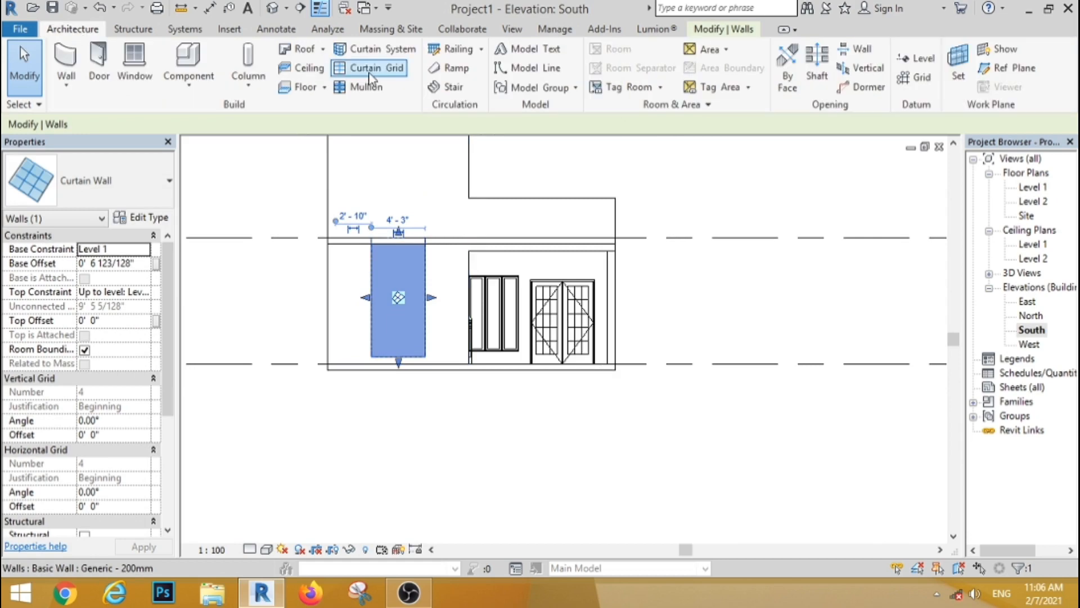
{"action": "left_click", "coordinate": [370, 71]}
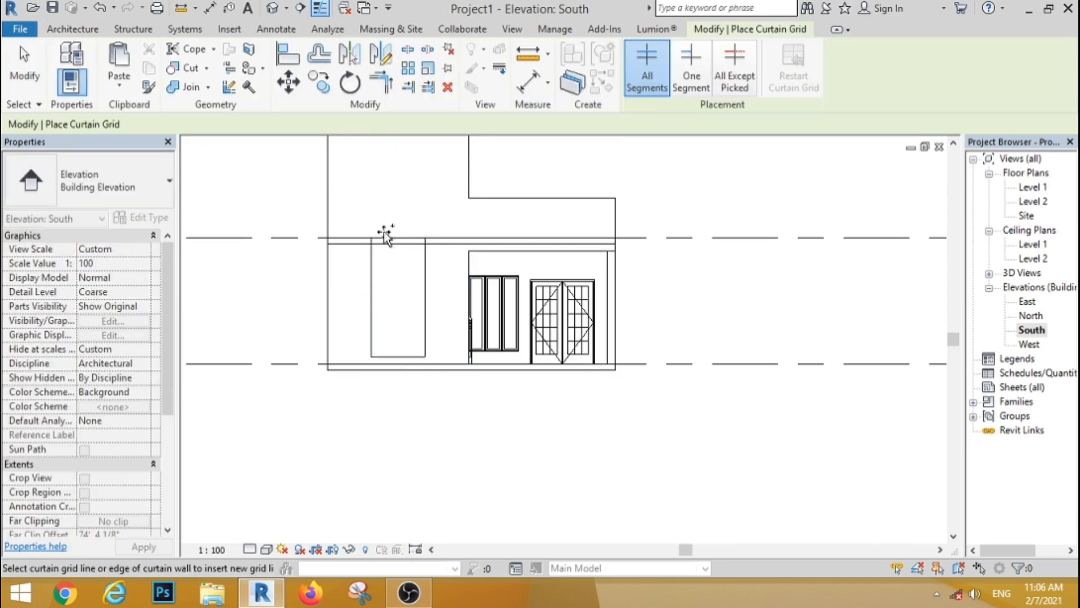
{"action": "left_click", "coordinate": [402, 239]}
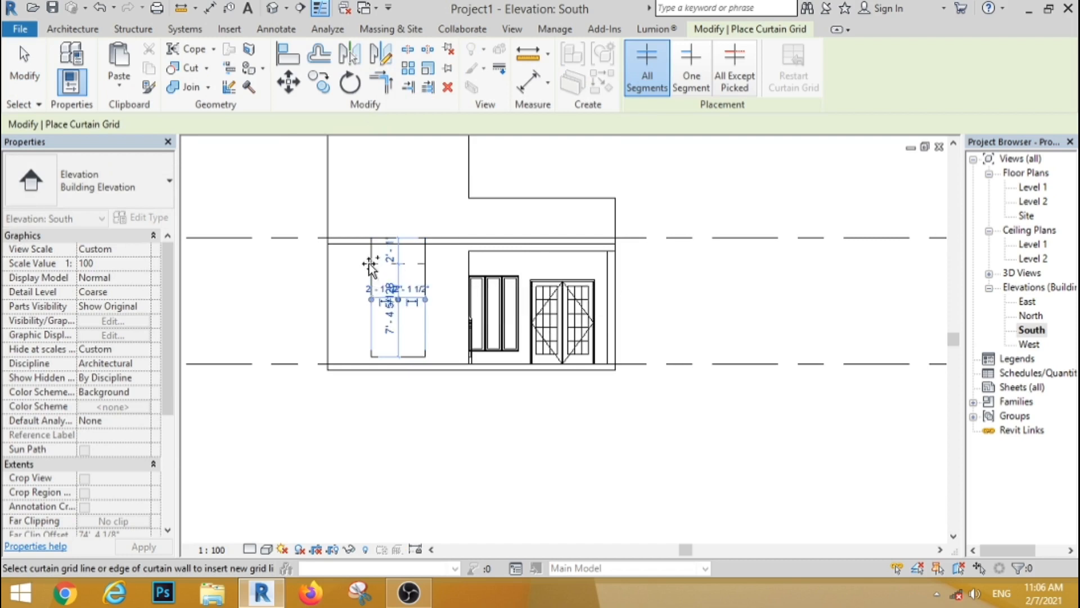
{"action": "left_click", "coordinate": [371, 262]}
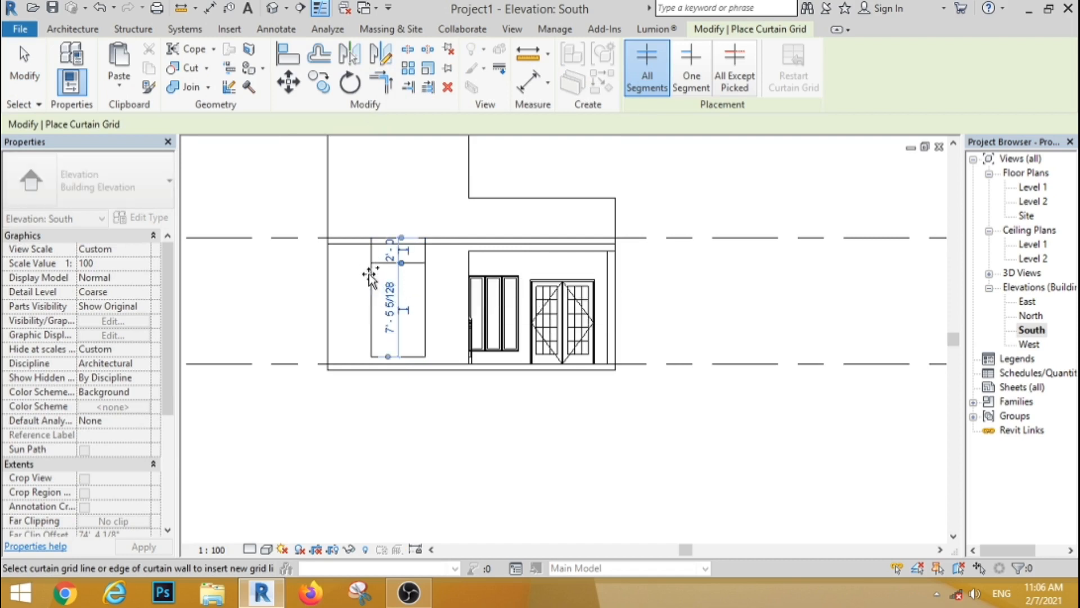
{"action": "left_click", "coordinate": [373, 334]}
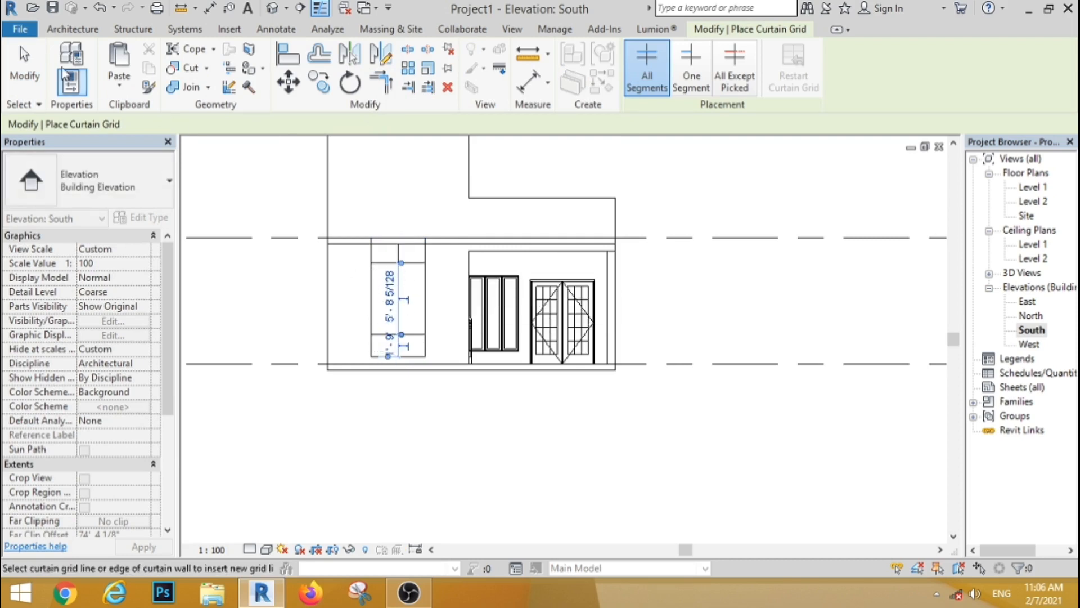
{"action": "key", "text": "Escape"}
Step: Copy the gridded Curtain Wall and paste it aligned to Level 2, directly above the original
{"action": "left_click_drag", "start_coordinate": [322, 198], "coordinate": [388, 269]}
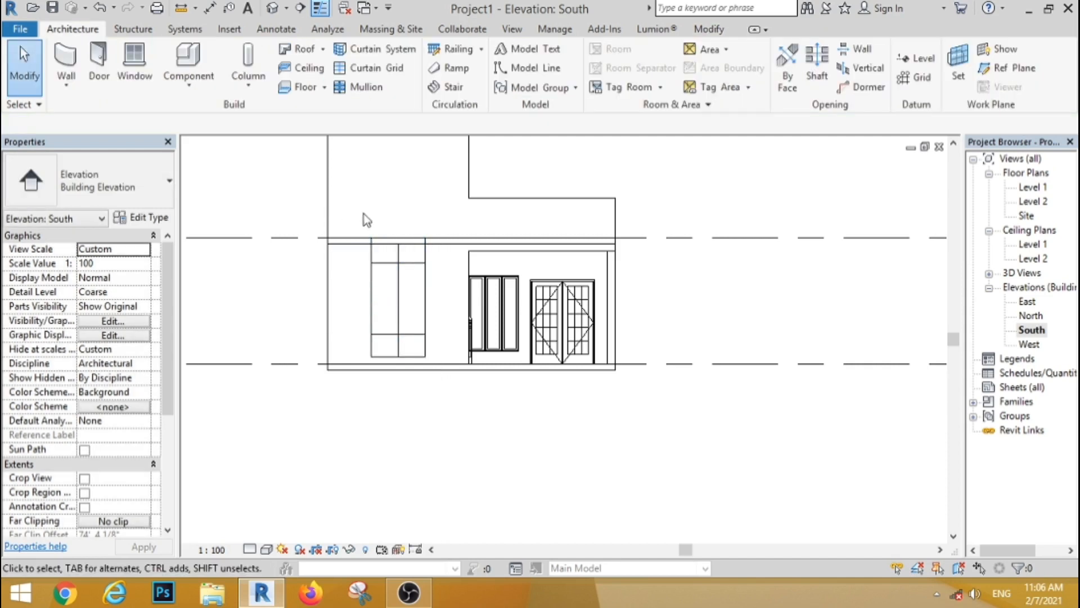
{"action": "left_click_drag", "start_coordinate": [364, 219], "coordinate": [437, 376]}
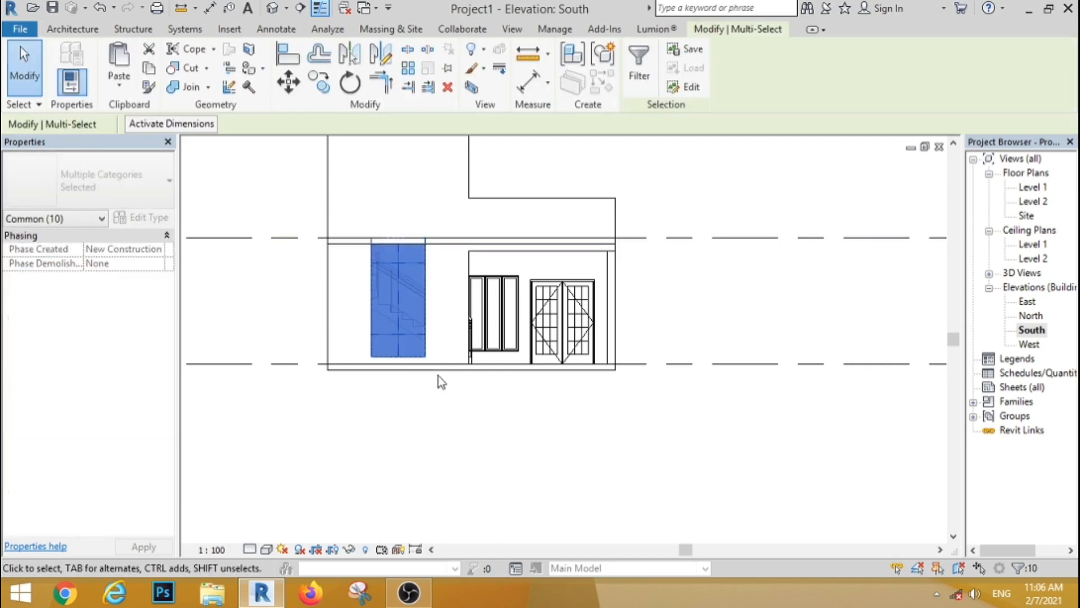
{"action": "left_click", "coordinate": [148, 68]}
{"action": "left_click", "coordinate": [119, 85]}
{"action": "left_click", "coordinate": [180, 142]}
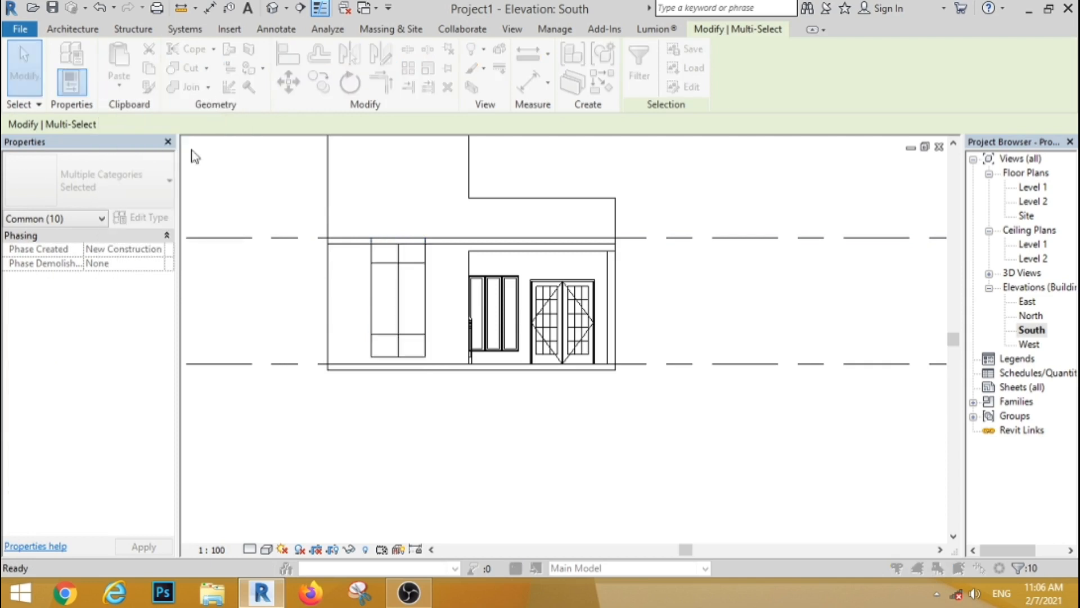
{"action": "left_click", "coordinate": [461, 200]}
{"action": "left_click", "coordinate": [522, 401]}
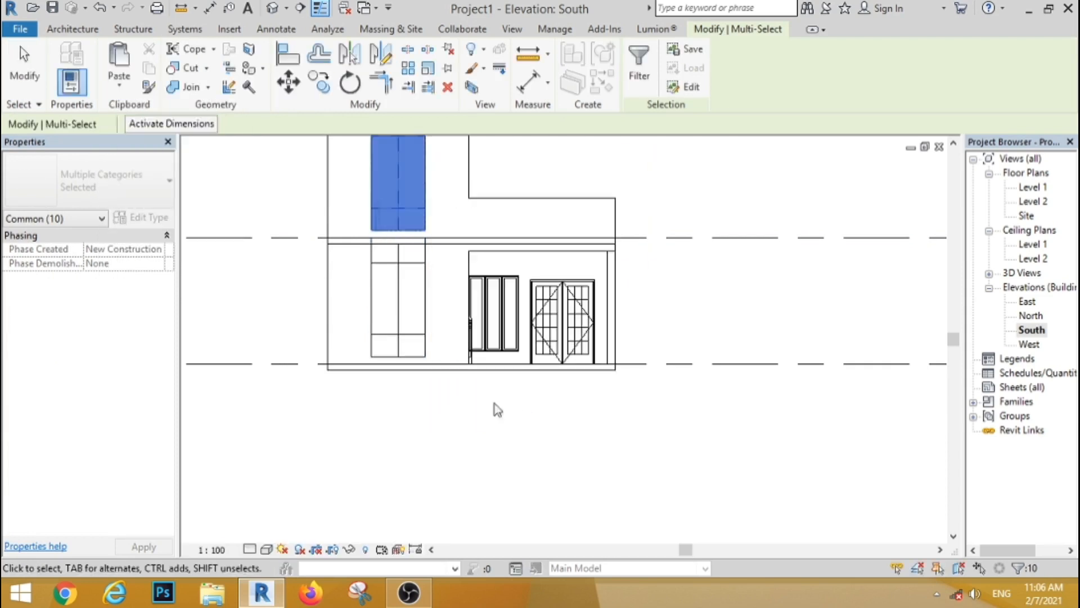
{"action": "left_click", "coordinate": [495, 404]}
Step: Lower the base of the upper Curtain Wall to the Level 2 line
{"action": "scroll", "coordinate": [370, 272], "scroll_direction": "down", "scroll_amount": 4}
{"action": "scroll", "coordinate": [394, 175], "scroll_direction": "up", "scroll_amount": 5}
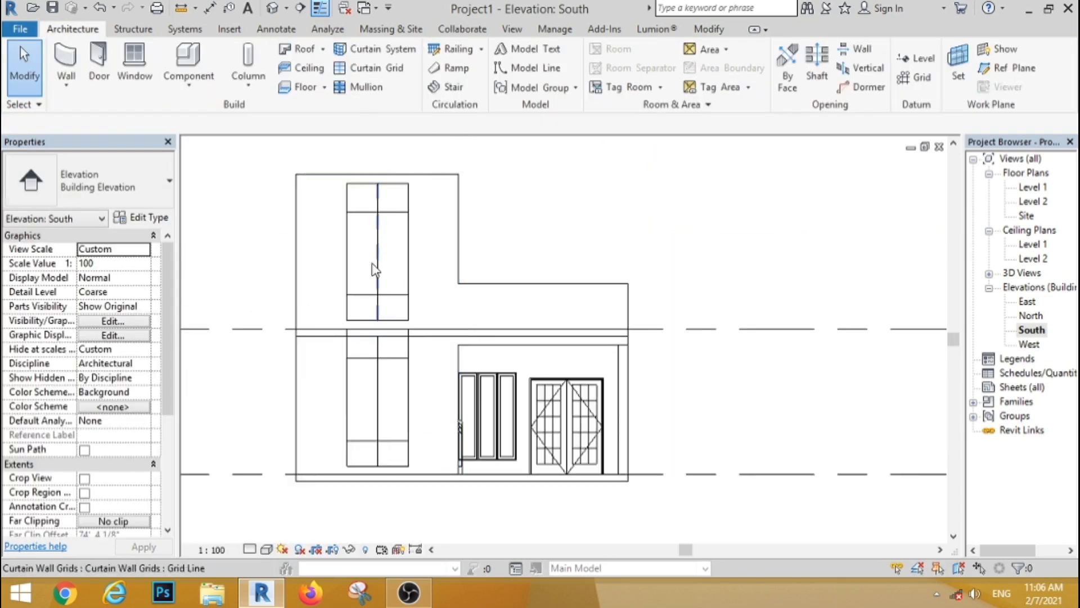
{"action": "scroll", "coordinate": [376, 270], "scroll_direction": "up", "scroll_amount": 2}
{"action": "left_click", "coordinate": [375, 305]}
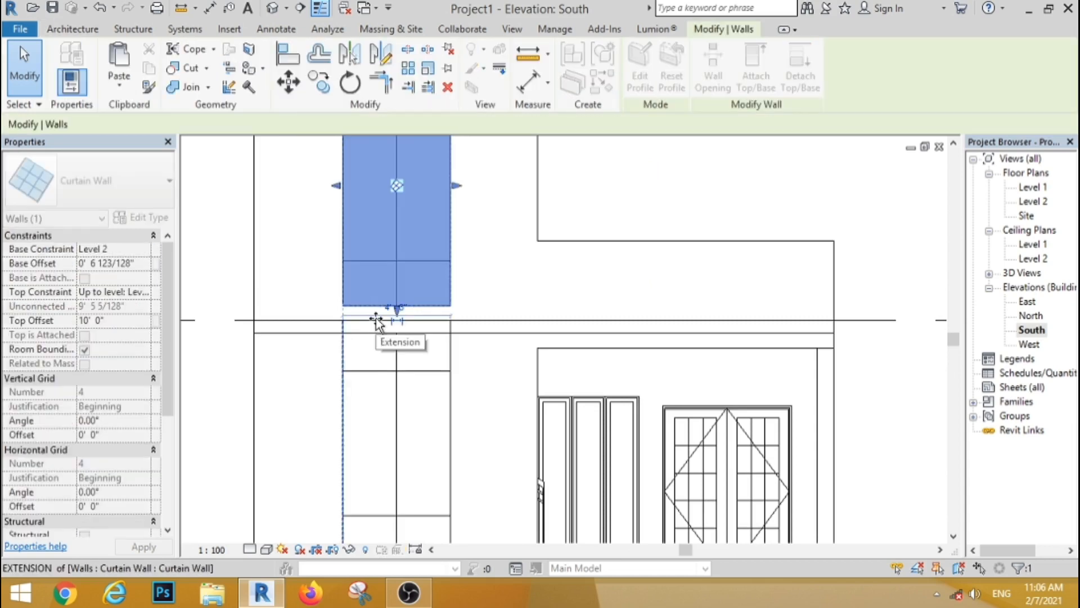
{"action": "key", "text": "Escape"}
{"action": "scroll", "coordinate": [398, 311], "scroll_direction": "up", "scroll_amount": 3}
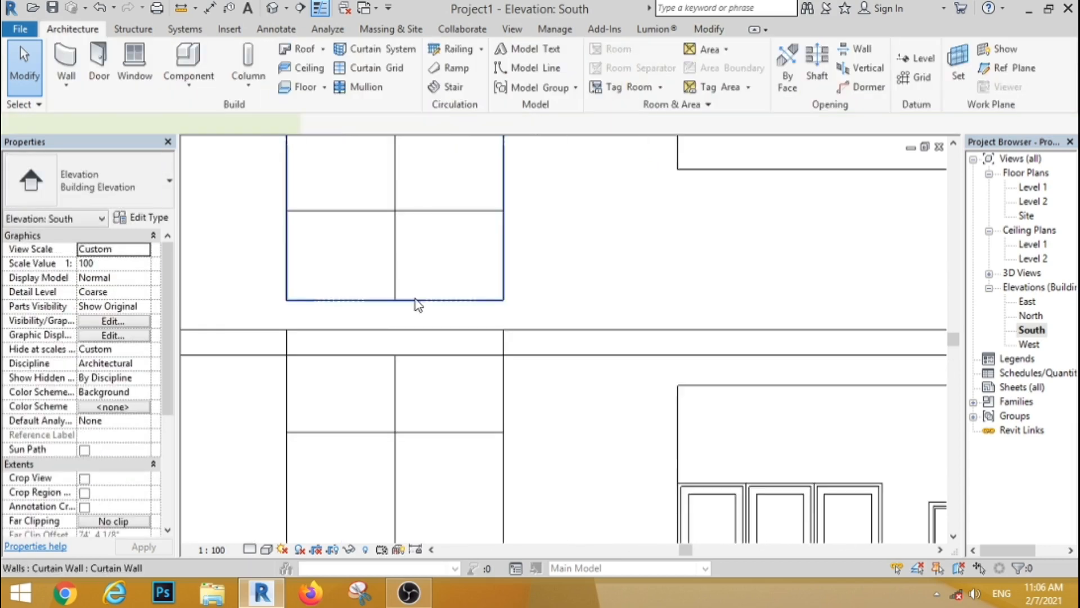
{"action": "left_click", "coordinate": [415, 298]}
{"action": "scroll", "coordinate": [402, 309], "scroll_direction": "up", "scroll_amount": 3}
{"action": "left_click_drag", "start_coordinate": [386, 287], "coordinate": [387, 355]}
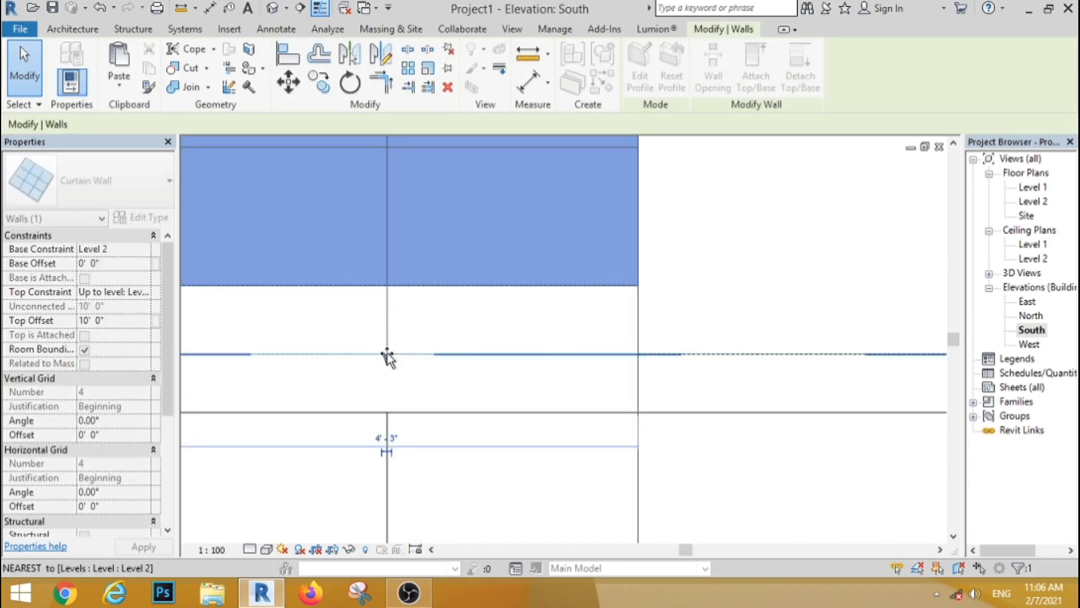
{"action": "key", "text": "Escape"}
{"action": "scroll", "coordinate": [411, 301], "scroll_direction": "down", "scroll_amount": 6}
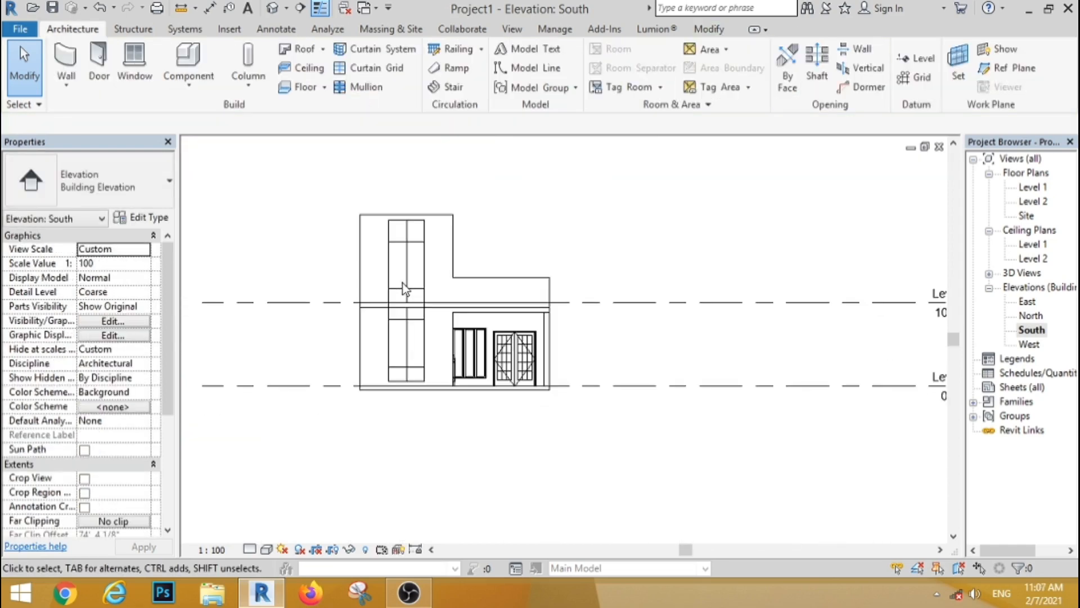
Step: Place 30mm Square rectangular mullions on all grid lines of both Curtain Walls
{"action": "left_click", "coordinate": [366, 90]}
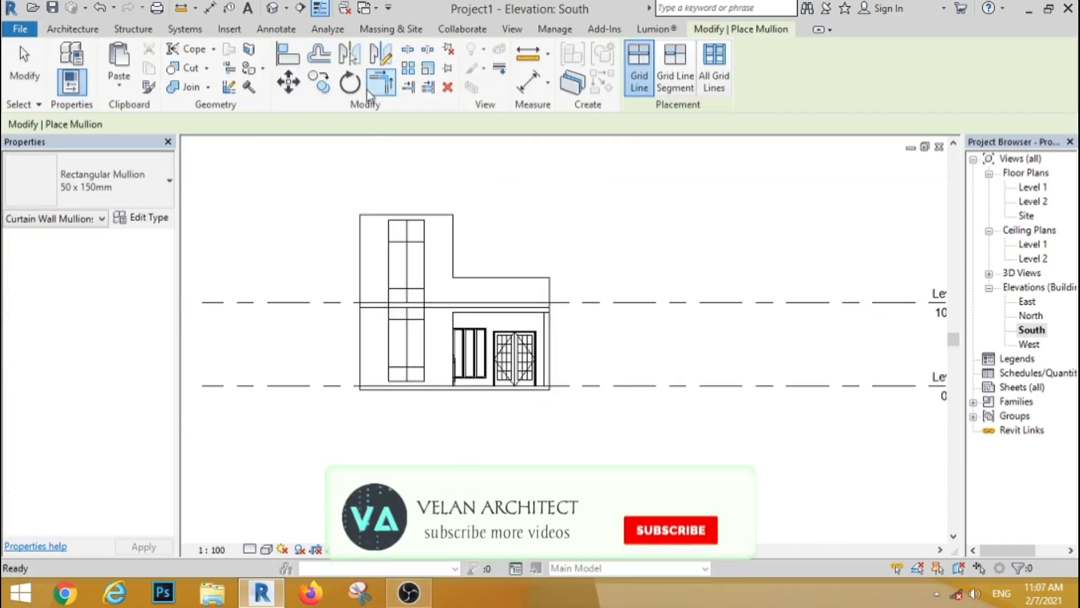
{"action": "left_click", "coordinate": [128, 183]}
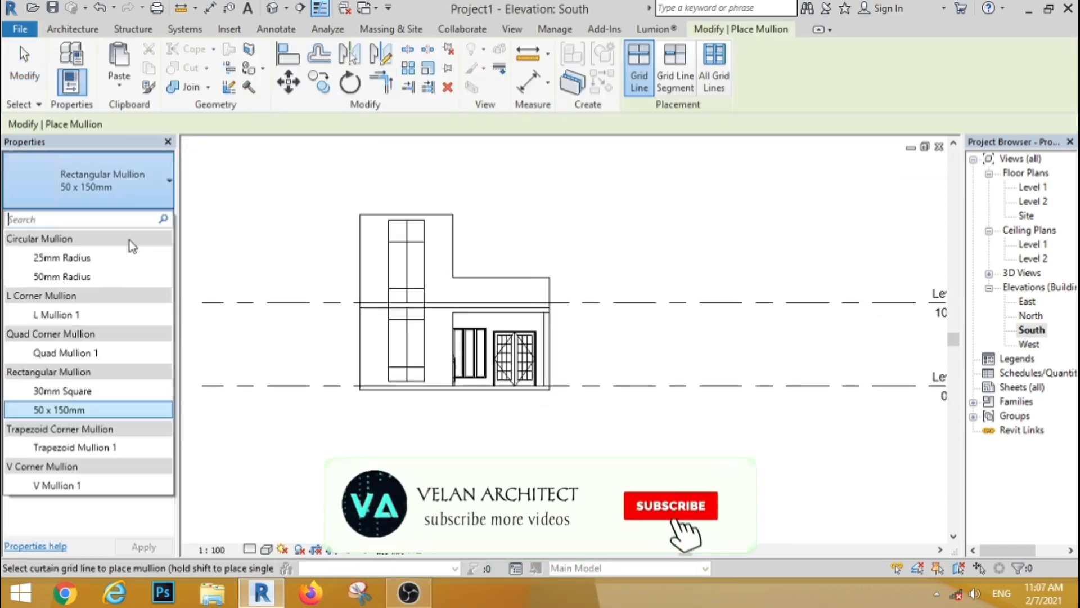
{"action": "left_click", "coordinate": [69, 389]}
{"action": "left_click", "coordinate": [714, 78]}
{"action": "left_click", "coordinate": [403, 242]}
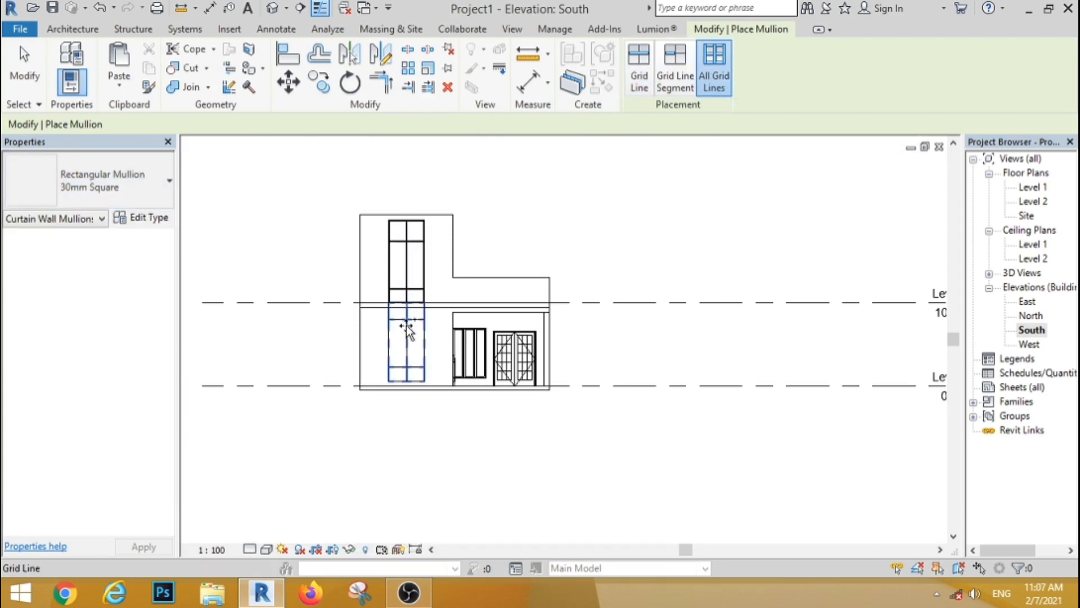
{"action": "left_click", "coordinate": [27, 79]}
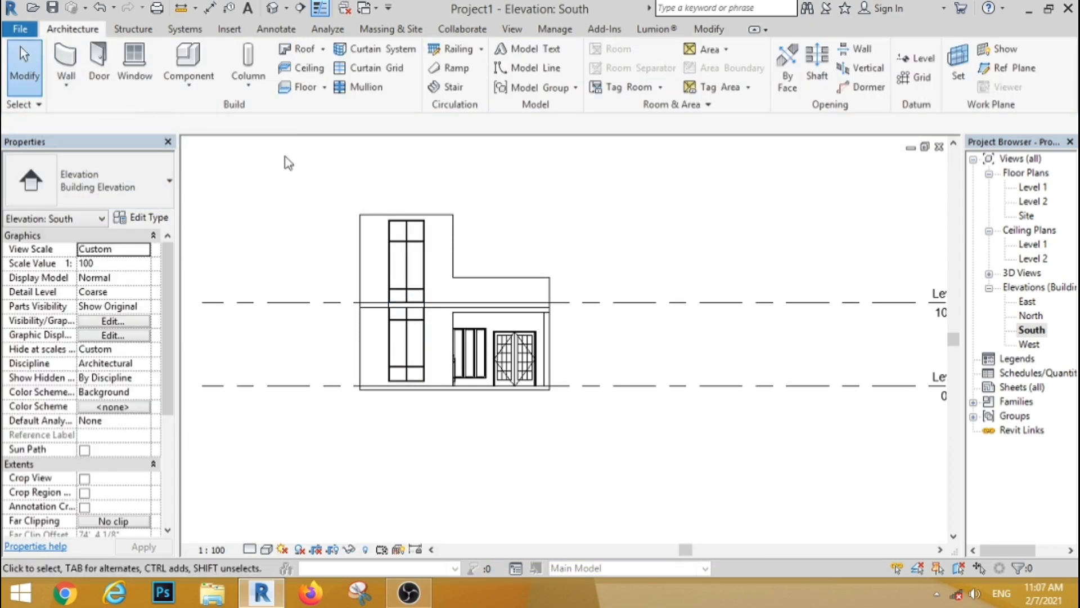
Step: Create an in-place Casework model named Casework 1 and start an Extrusion with the tall south wall's face as work plane
{"action": "left_click", "coordinate": [190, 88]}
{"action": "left_click", "coordinate": [212, 149]}
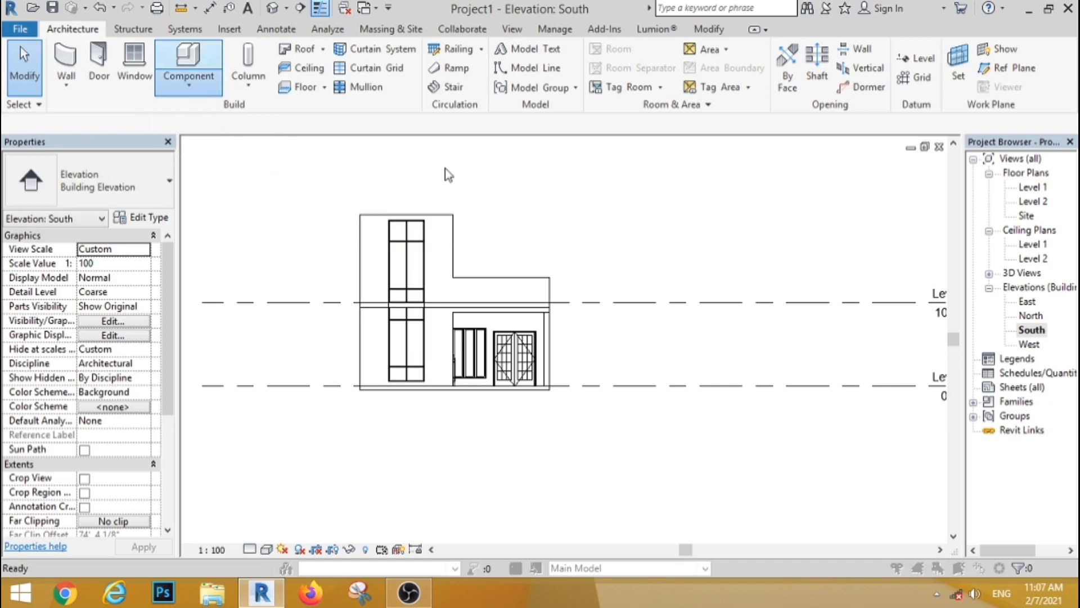
{"action": "left_click", "coordinate": [554, 470]}
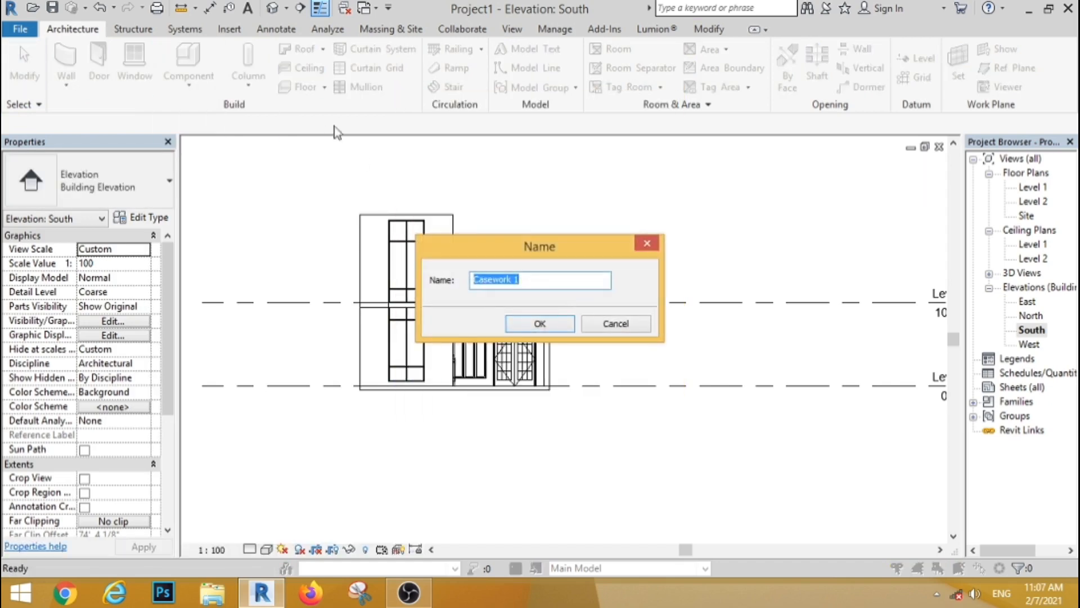
{"action": "left_click", "coordinate": [540, 324]}
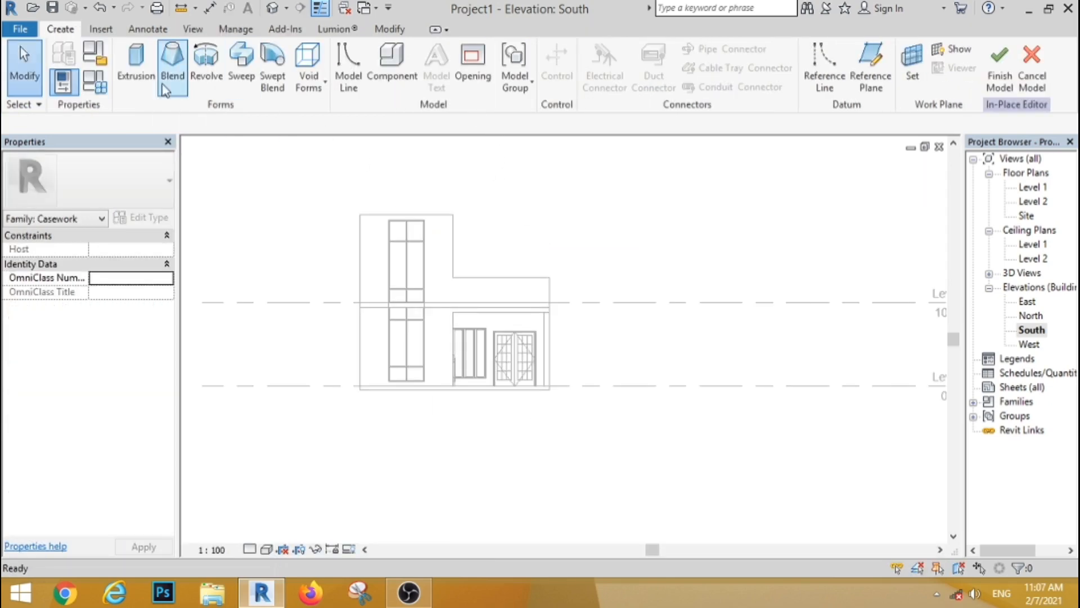
{"action": "left_click", "coordinate": [138, 61]}
{"action": "left_click", "coordinate": [496, 391]}
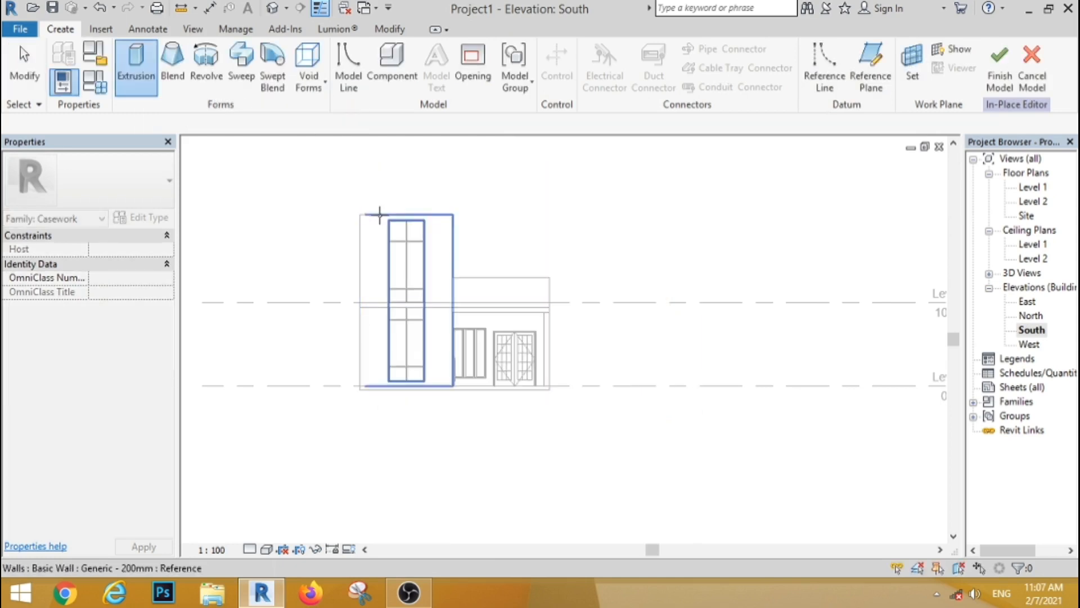
{"action": "left_click", "coordinate": [376, 219]}
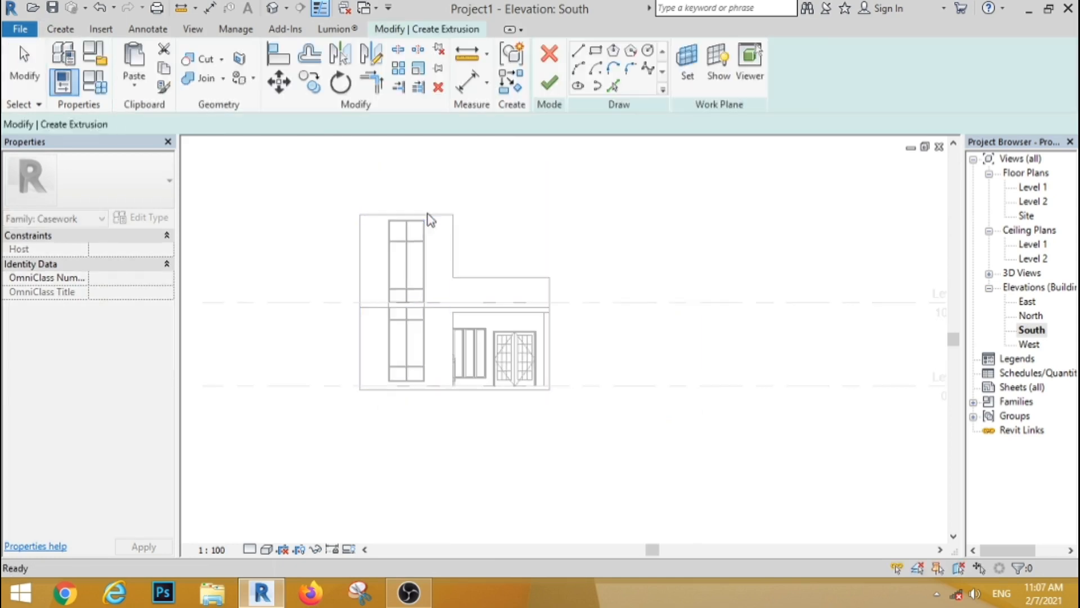
Step: Sketch the extrusion's outer rectangle over the tall south wall, about 11' 2" wide and 20' 8" high, down to Level 1
{"action": "left_click", "coordinate": [597, 52]}
{"action": "left_click", "coordinate": [360, 214]}
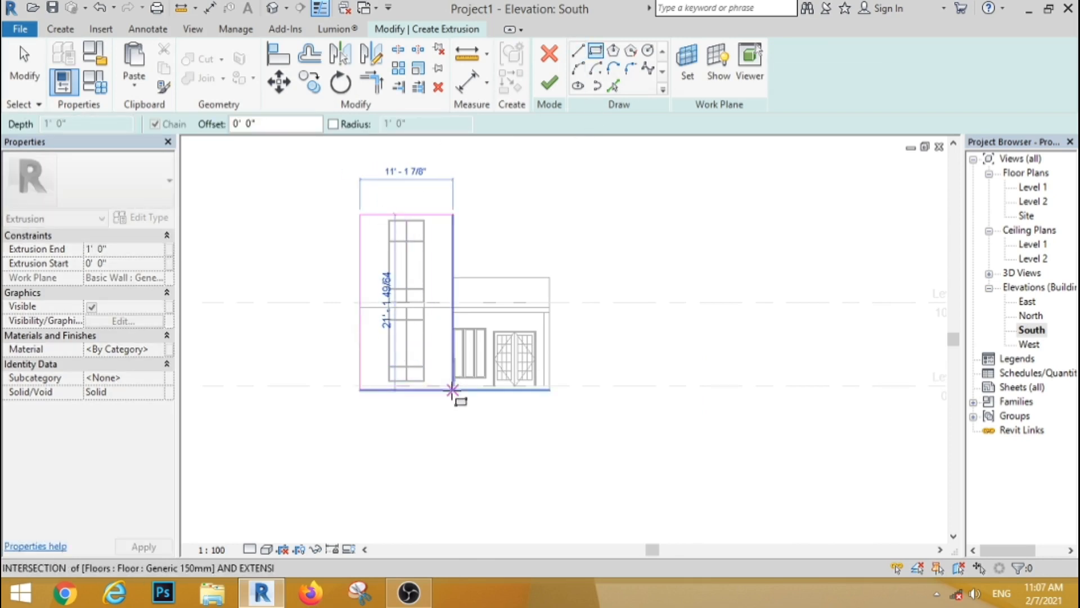
{"action": "left_click", "coordinate": [452, 387]}
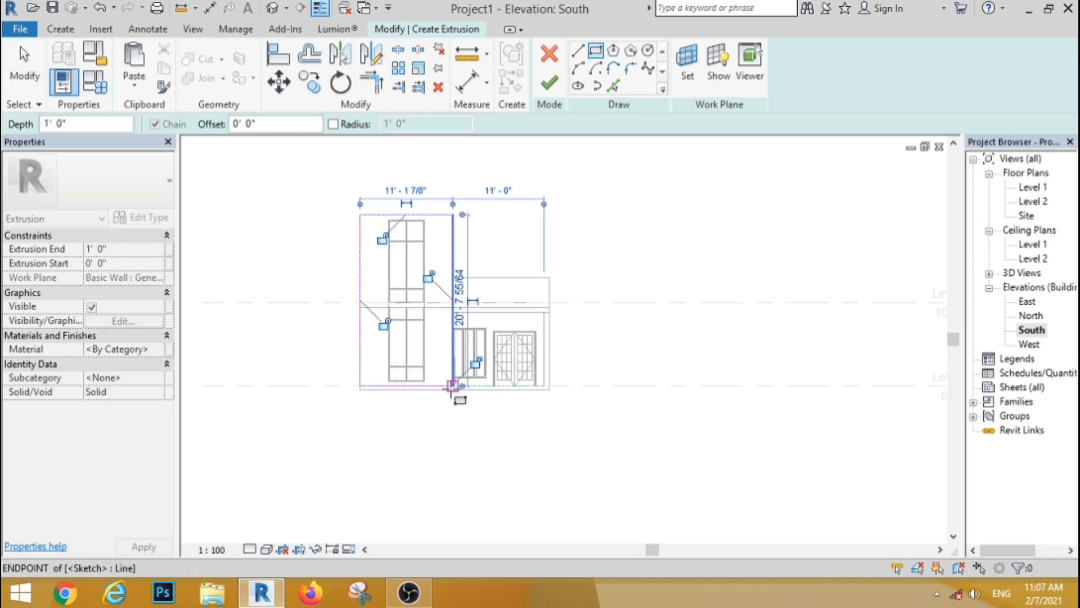
Step: Sketch an inner rectangle about 19' 5" high inside the outer one, level with the top and base of the Curtain Walls
{"action": "scroll", "coordinate": [373, 221], "scroll_direction": "up", "scroll_amount": 3}
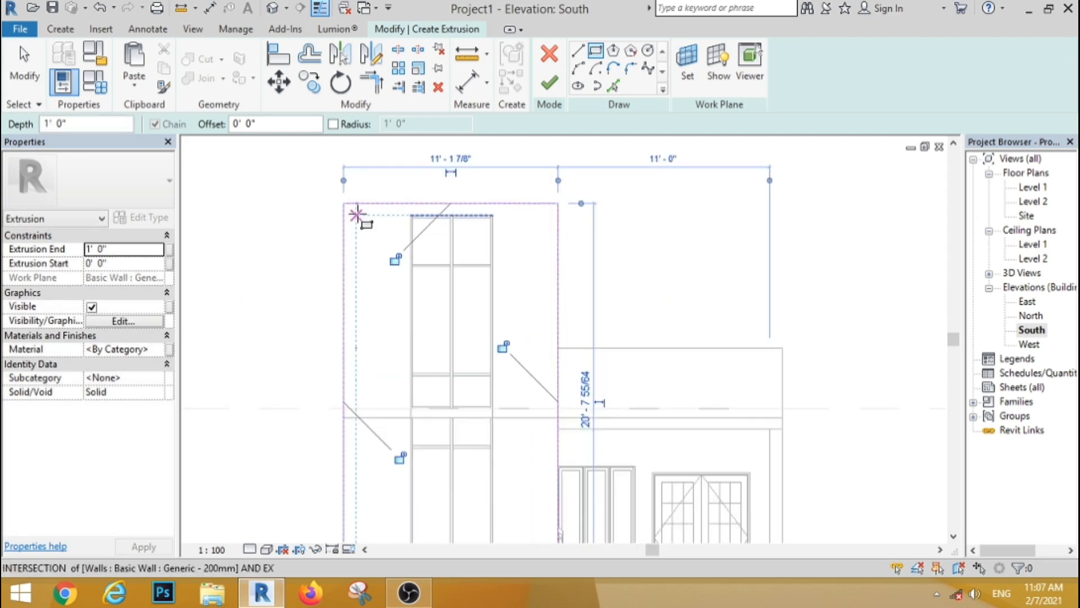
{"action": "left_click", "coordinate": [356, 213]}
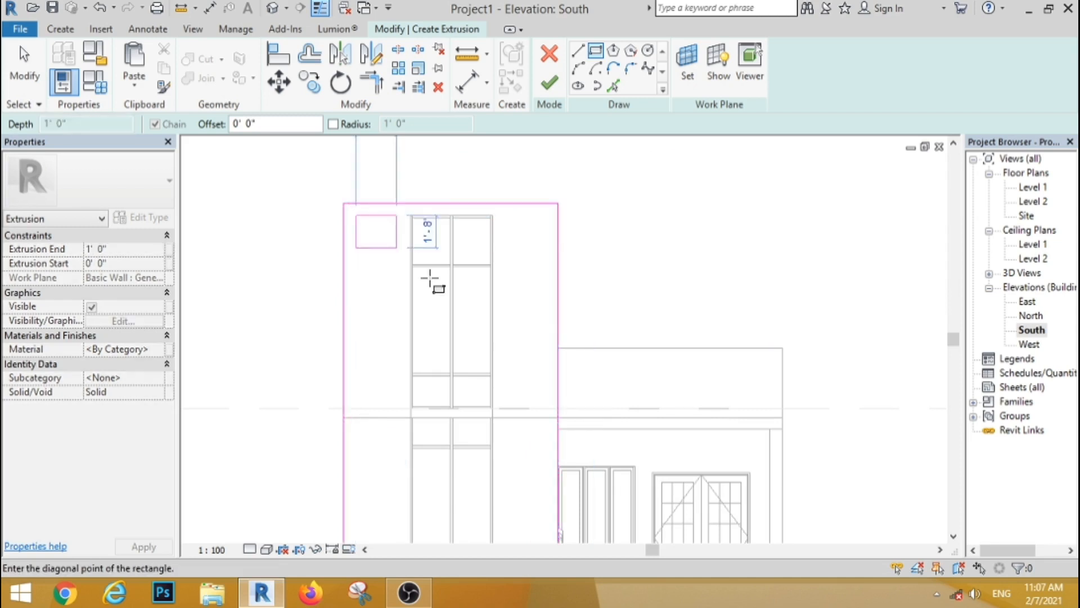
{"action": "scroll", "coordinate": [429, 264], "scroll_direction": "down", "scroll_amount": 3}
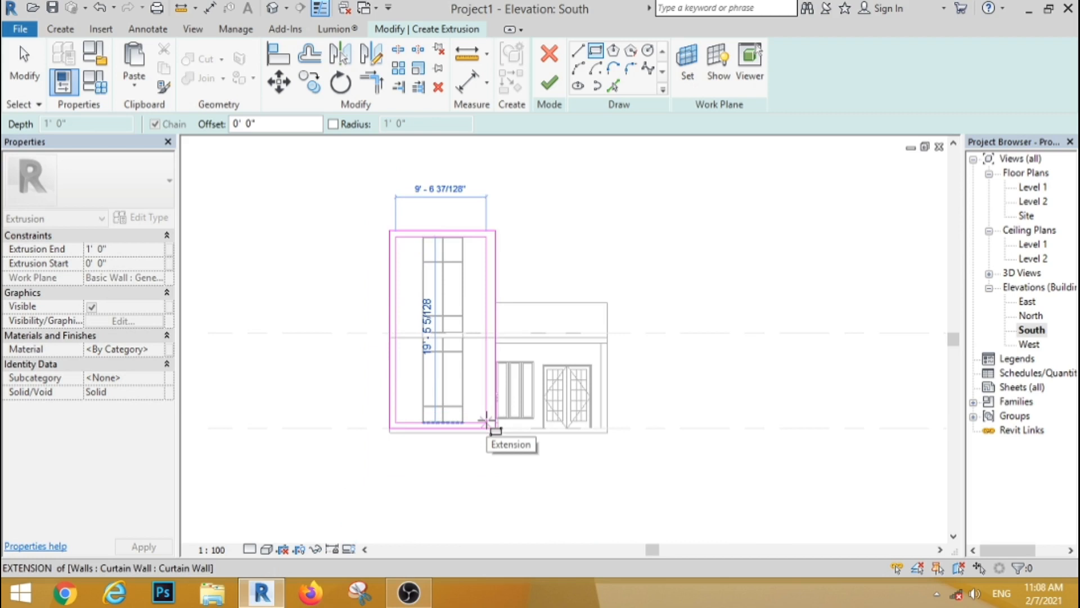
{"action": "scroll", "coordinate": [491, 421], "scroll_direction": "up", "scroll_amount": 2}
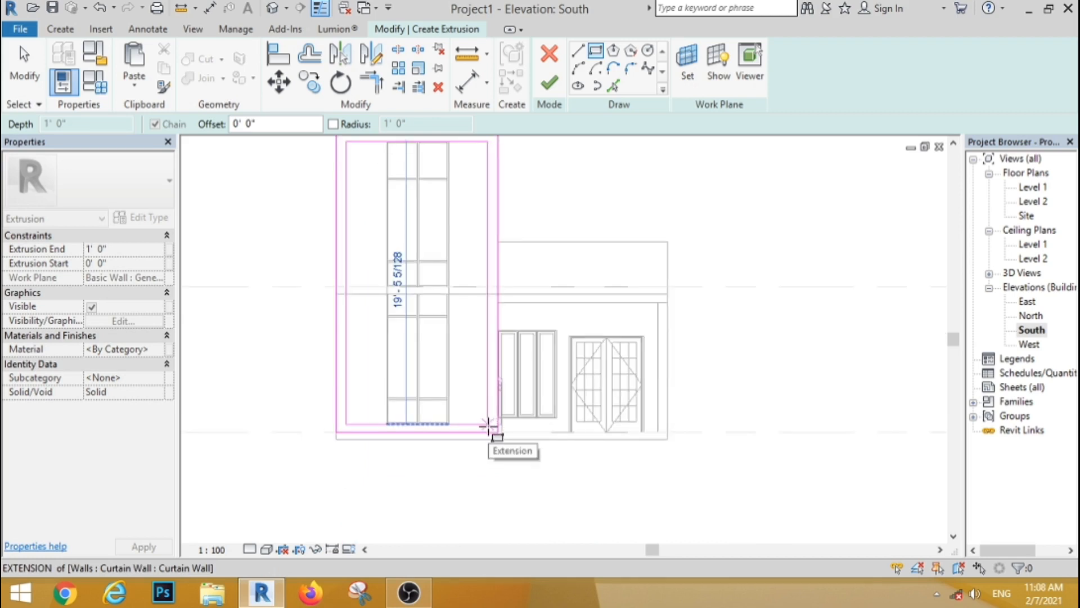
{"action": "left_click", "coordinate": [488, 426]}
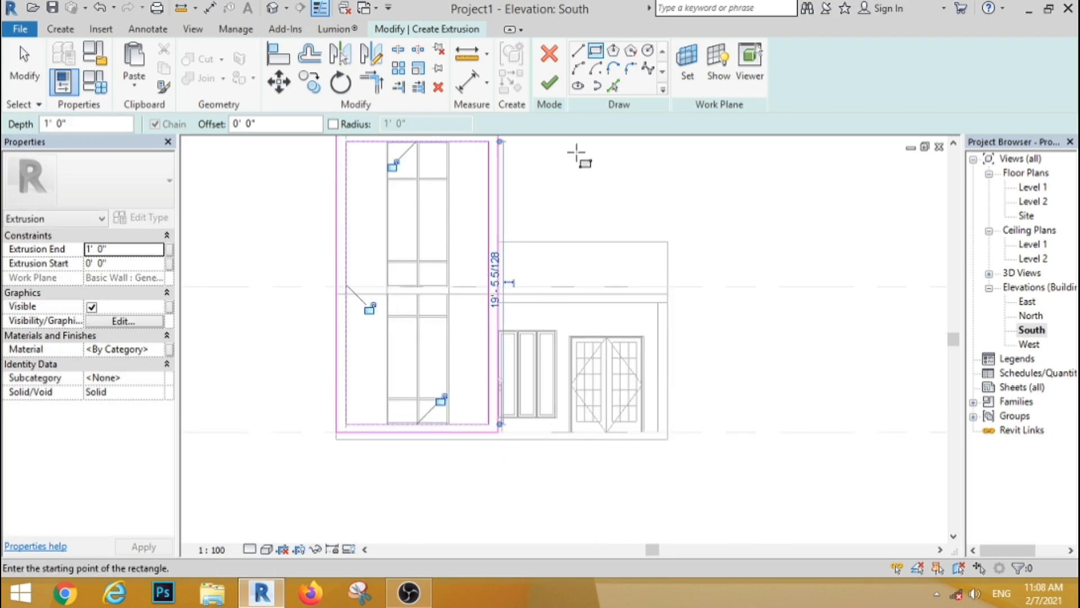
Step: Sketch a horizontal line about 2' 6" long across the frame's eastern side, along the underside of the Level 2 floor
{"action": "left_click", "coordinate": [577, 51]}
{"action": "scroll", "coordinate": [506, 295], "scroll_direction": "up", "scroll_amount": 3}
{"action": "left_click", "coordinate": [528, 290]}
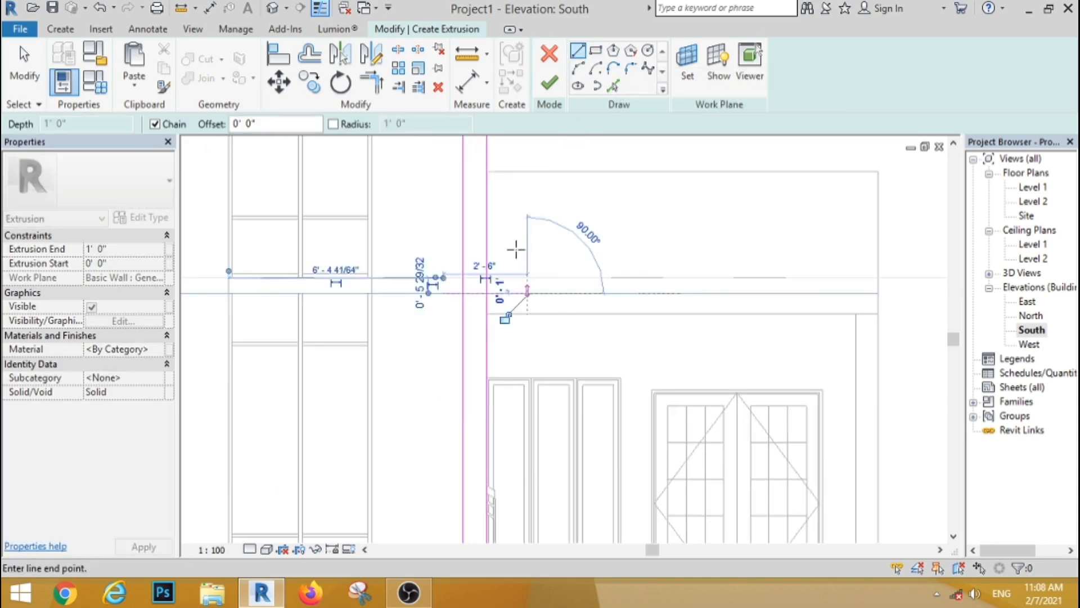
{"action": "scroll", "coordinate": [516, 250], "scroll_direction": "down", "scroll_amount": 2}
{"action": "key", "text": "Escape"}
{"action": "key", "text": "Escape"}
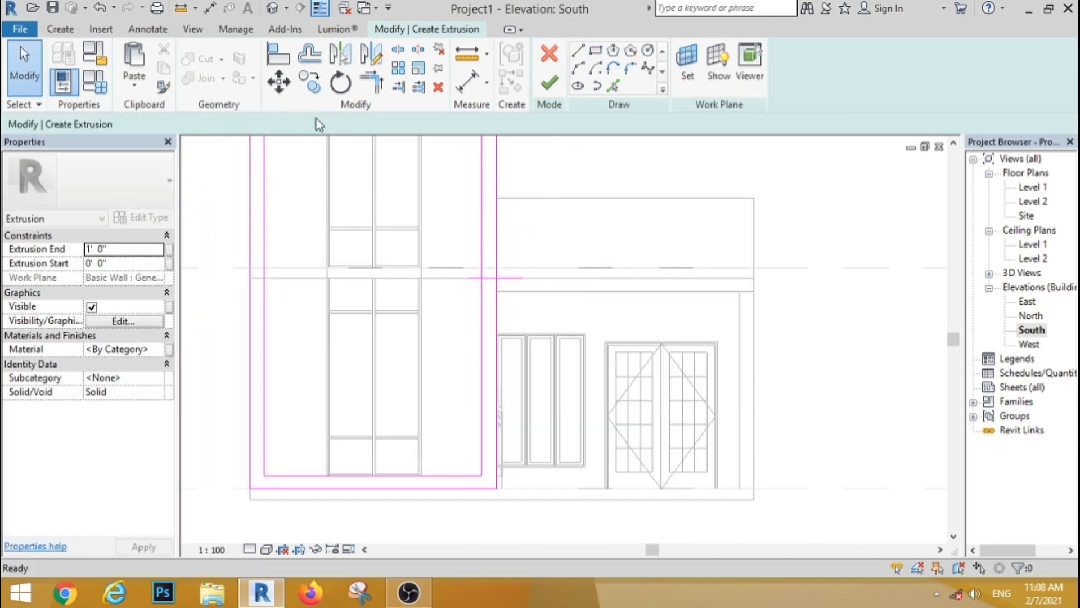
Step: Trim the frame sketch so its western leg closes at Level 1 and its eastern leg ends at the Level 2 floor's underside
{"action": "left_click", "coordinate": [371, 83]}
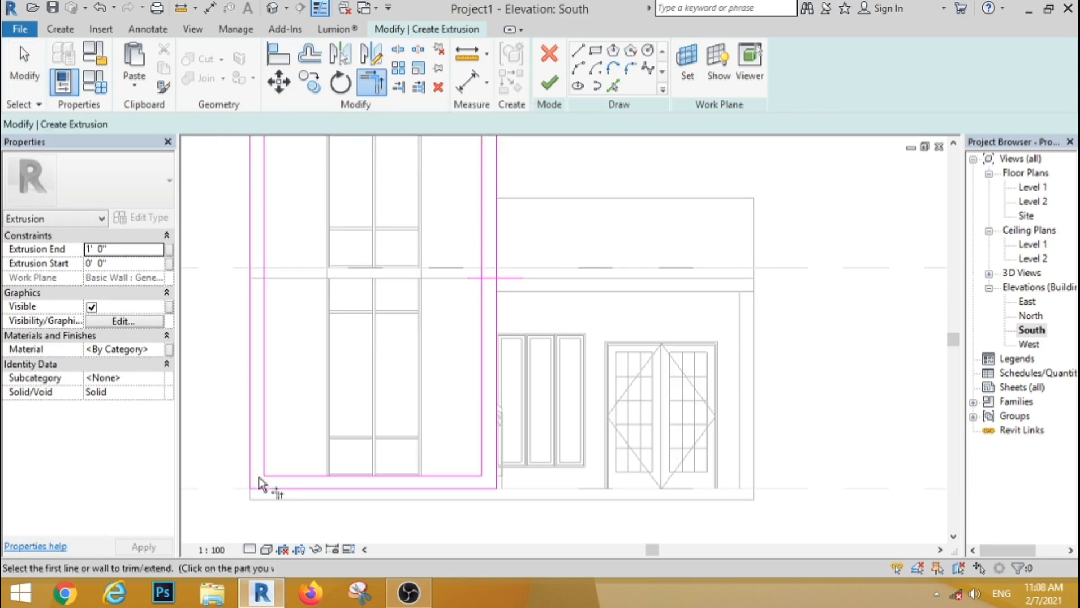
{"action": "scroll", "coordinate": [261, 481], "scroll_direction": "up", "scroll_amount": 3}
{"action": "scroll", "coordinate": [302, 465], "scroll_direction": "up", "scroll_amount": 5}
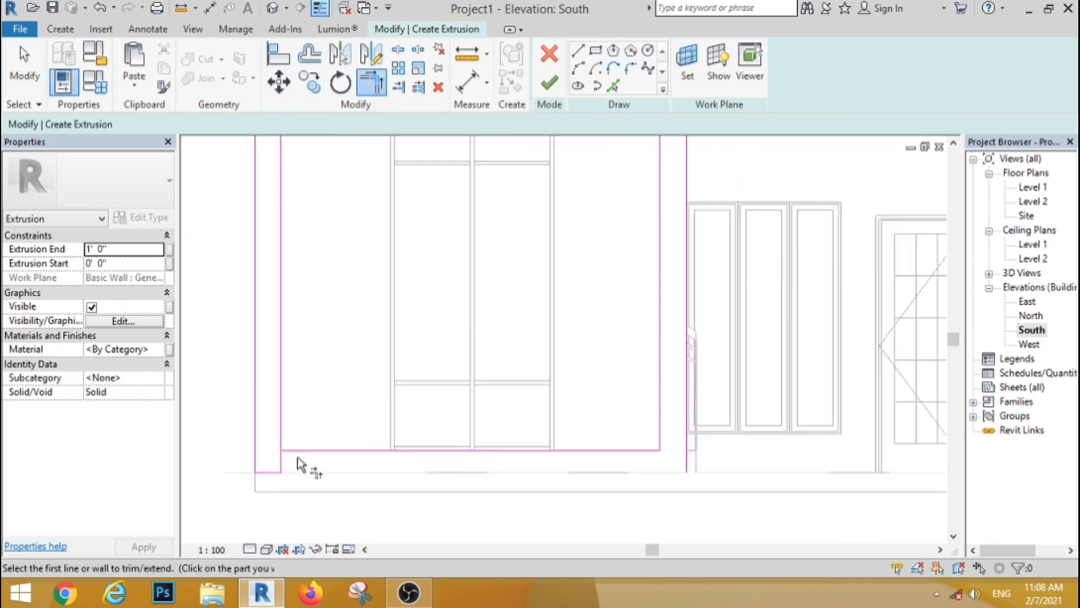
{"action": "left_click", "coordinate": [453, 332]}
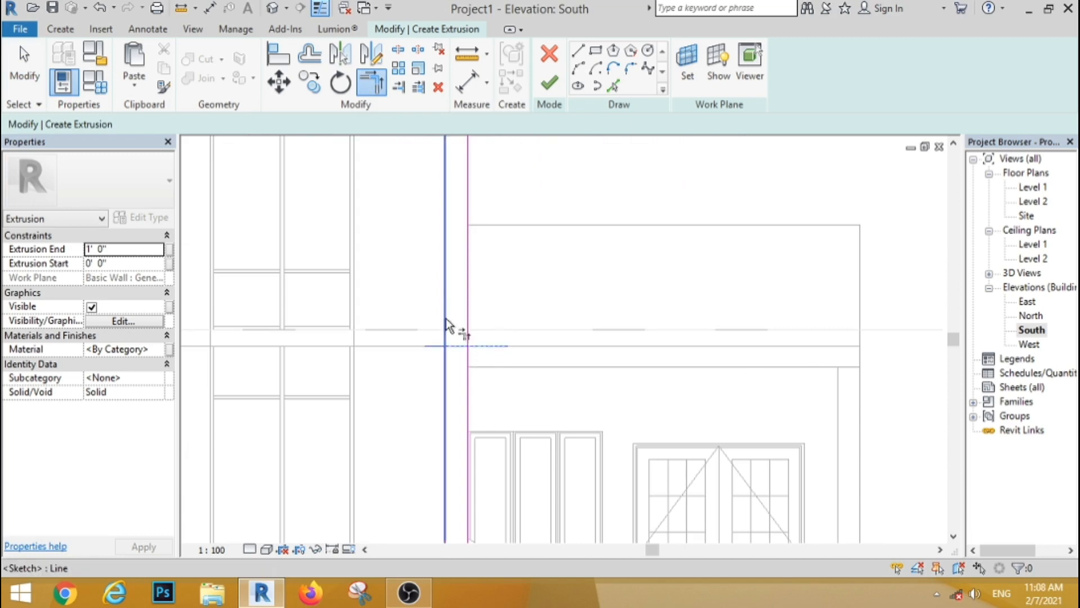
{"action": "left_click", "coordinate": [453, 346]}
{"action": "scroll", "coordinate": [472, 324], "scroll_direction": "down", "scroll_amount": 5}
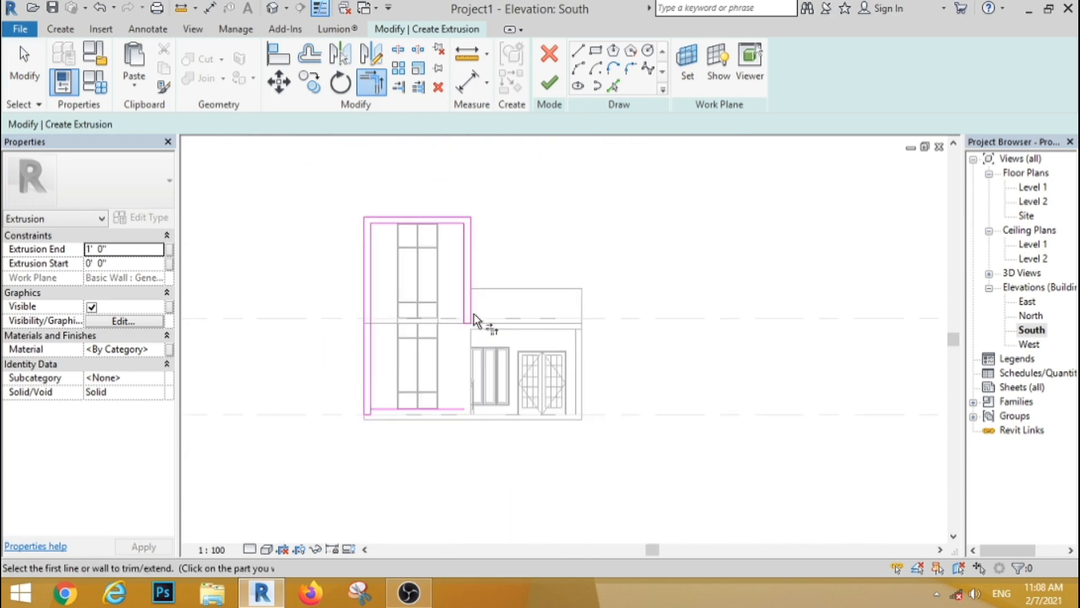
Step: Delete the leftover inner bottom line of the frame sketch and finish the extrusion with a 1' 0" depth
{"action": "left_click", "coordinate": [34, 85]}
{"action": "left_click", "coordinate": [427, 409]}
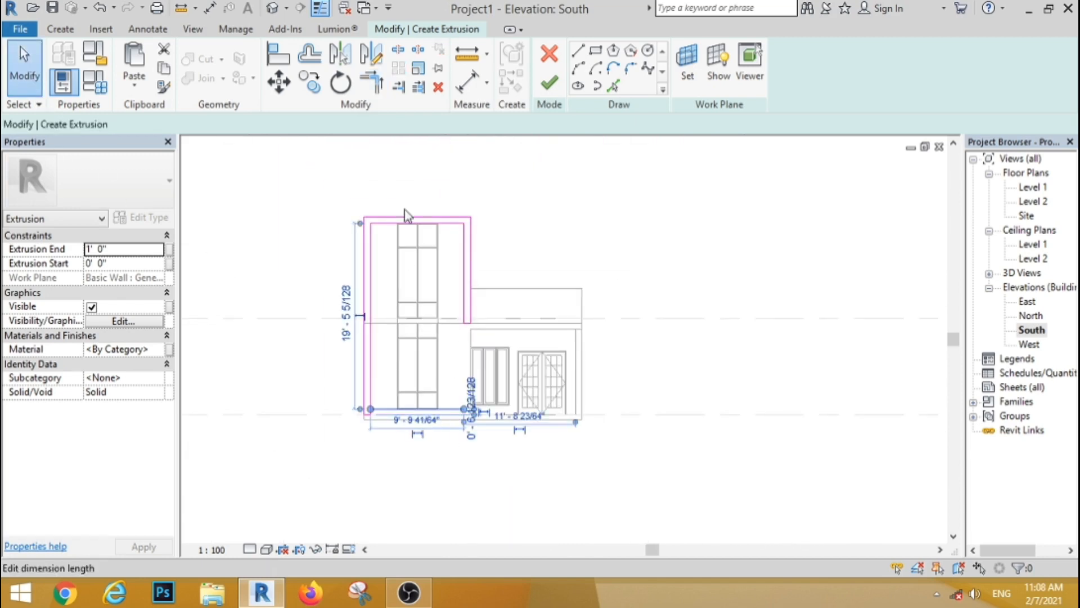
{"action": "left_click", "coordinate": [438, 87]}
{"action": "left_click", "coordinate": [549, 84]}
Step: Start another Extrusion on the south wall's face and sketch a rectangle around the Curtain Walls, about 4' 2" wide and 19' 5" high
{"action": "left_click", "coordinate": [60, 29]}
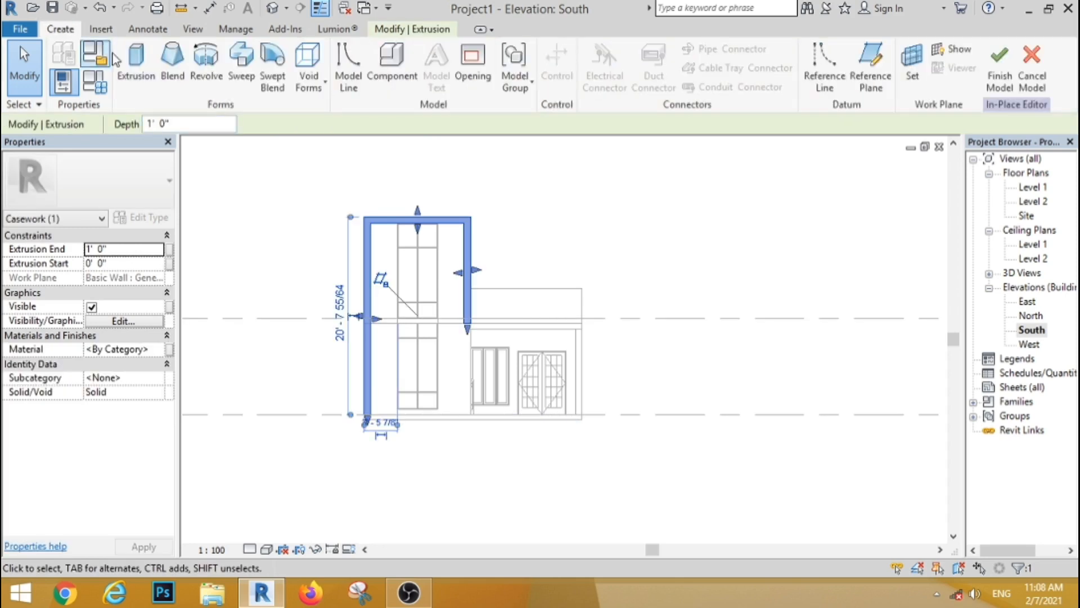
{"action": "left_click", "coordinate": [136, 66]}
{"action": "left_click", "coordinate": [498, 384]}
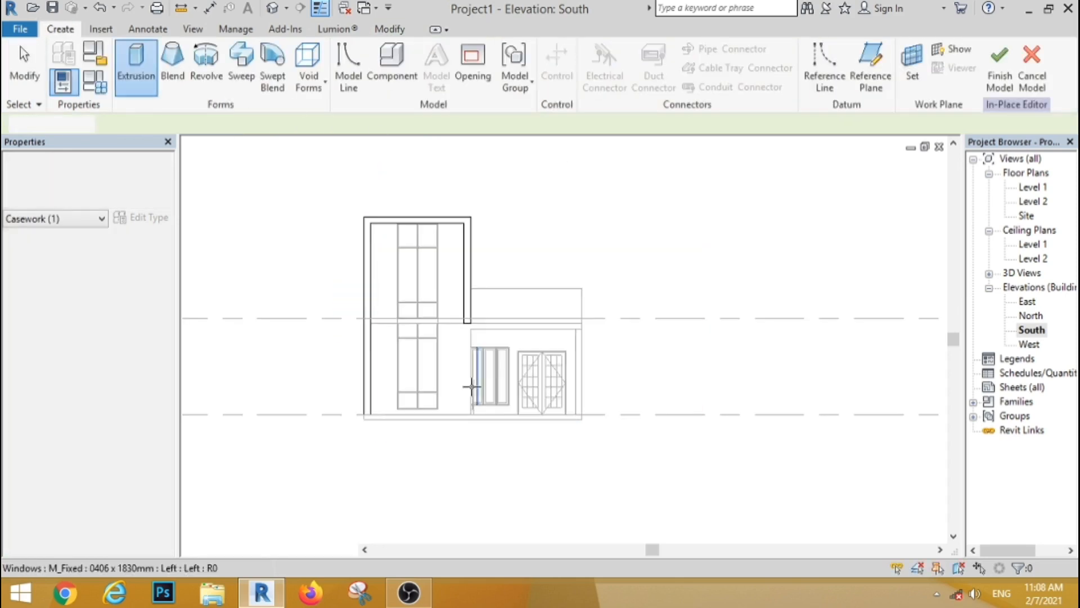
{"action": "left_click", "coordinate": [507, 290]}
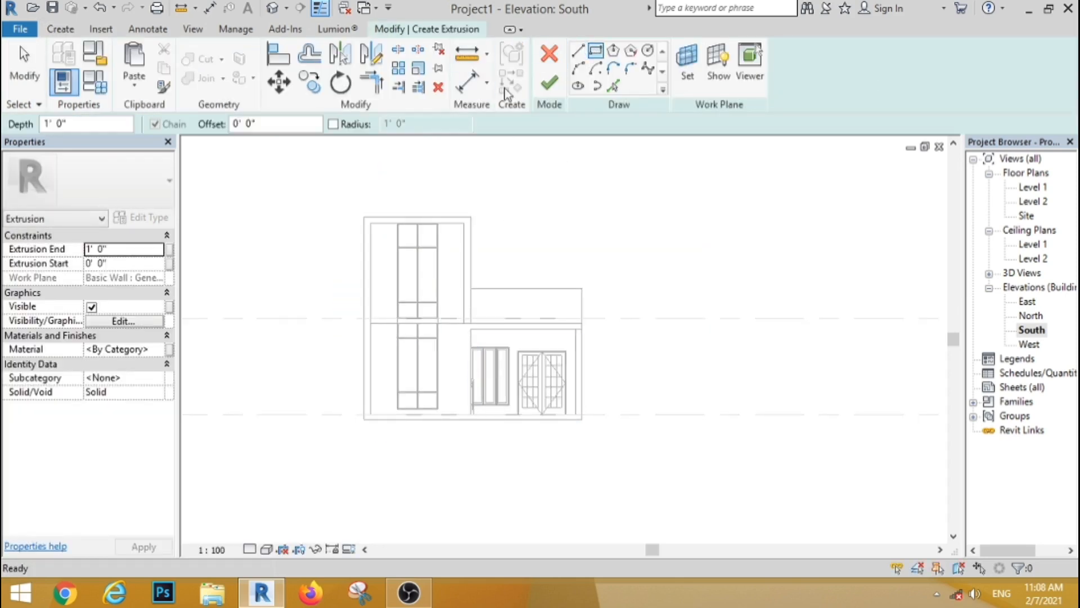
{"action": "scroll", "coordinate": [429, 219], "scroll_direction": "up", "scroll_amount": 4}
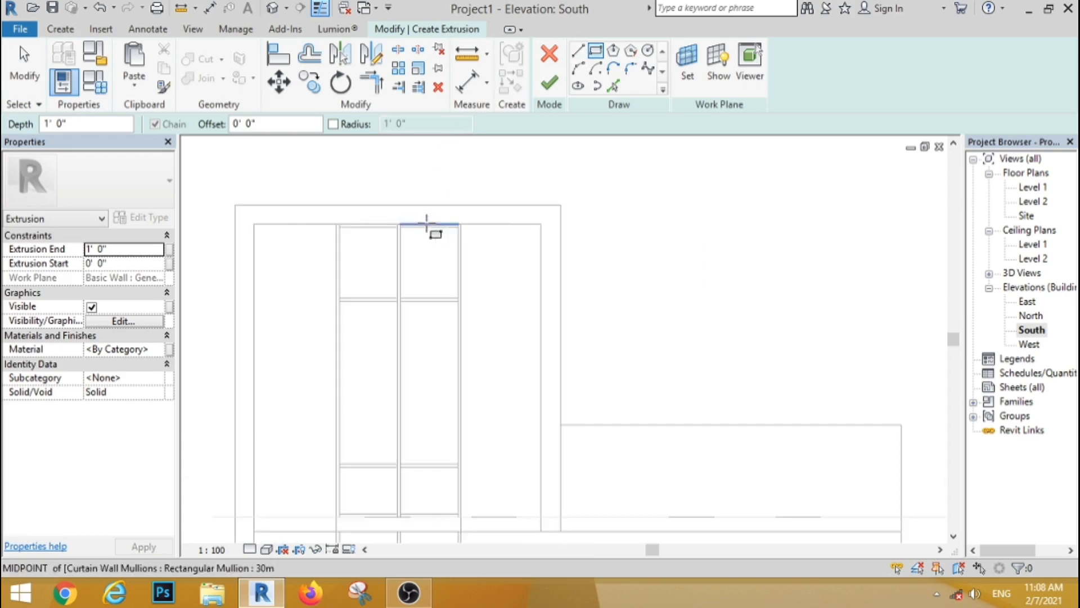
{"action": "left_click", "coordinate": [461, 223]}
{"action": "scroll", "coordinate": [462, 223], "scroll_direction": "down", "scroll_amount": 5}
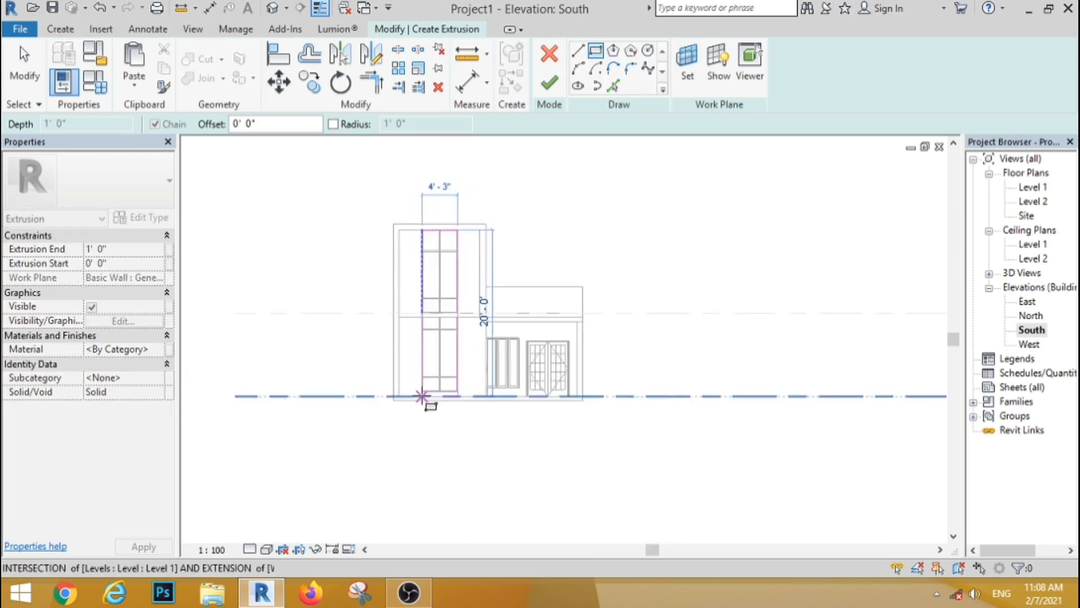
{"action": "scroll", "coordinate": [424, 395], "scroll_direction": "up", "scroll_amount": 2}
{"action": "left_click", "coordinate": [429, 387]}
{"action": "scroll", "coordinate": [428, 382], "scroll_direction": "down", "scroll_amount": 2}
Step: Sketch a slightly larger rectangle around the Curtain Wall outline and finish the extrusion with a 1' 0" depth
{"action": "scroll", "coordinate": [466, 233], "scroll_direction": "up", "scroll_amount": 4}
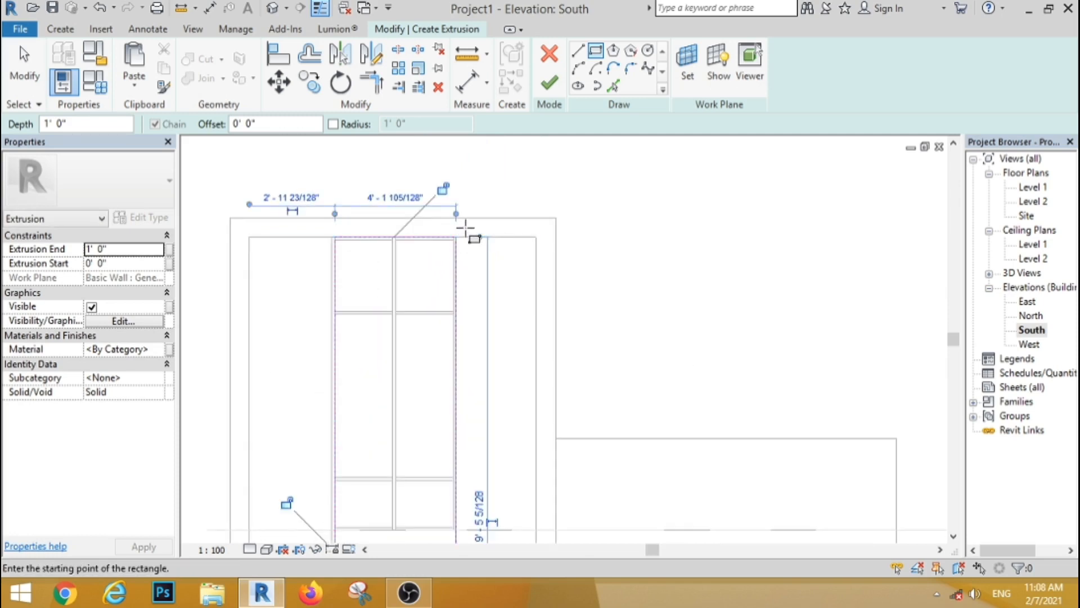
{"action": "left_click", "coordinate": [466, 229]}
{"action": "scroll", "coordinate": [405, 298], "scroll_direction": "down", "scroll_amount": 5}
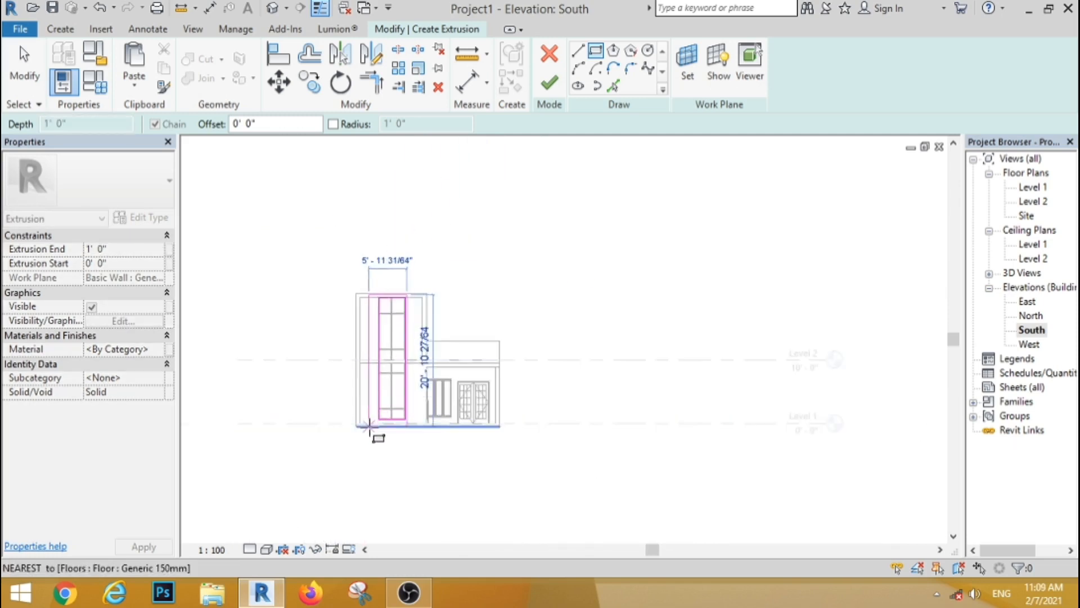
{"action": "scroll", "coordinate": [368, 426], "scroll_direction": "up", "scroll_amount": 4}
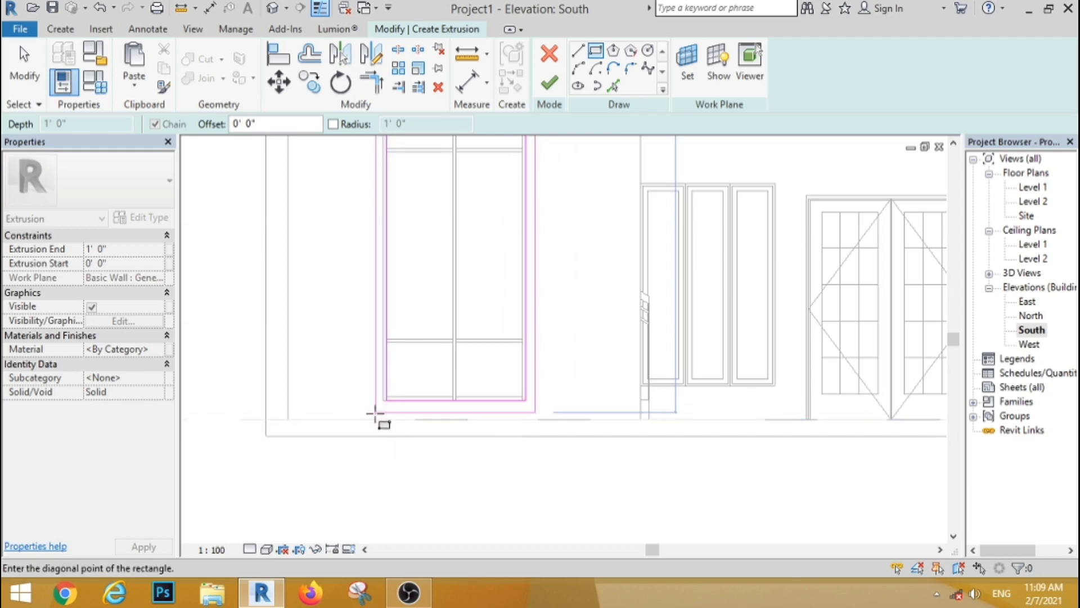
{"action": "left_click", "coordinate": [373, 414]}
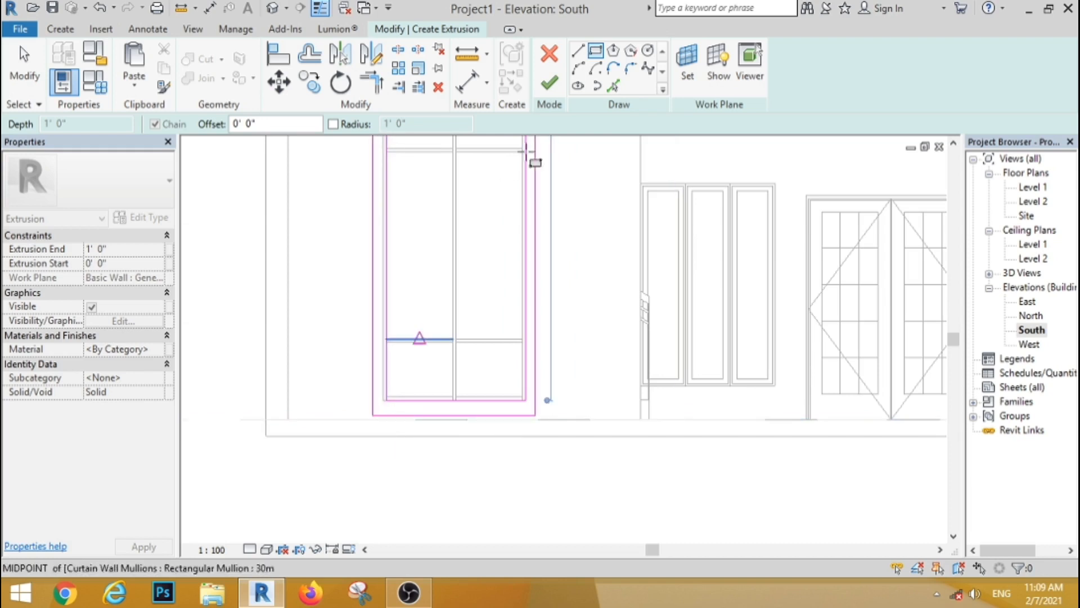
{"action": "left_click", "coordinate": [547, 86]}
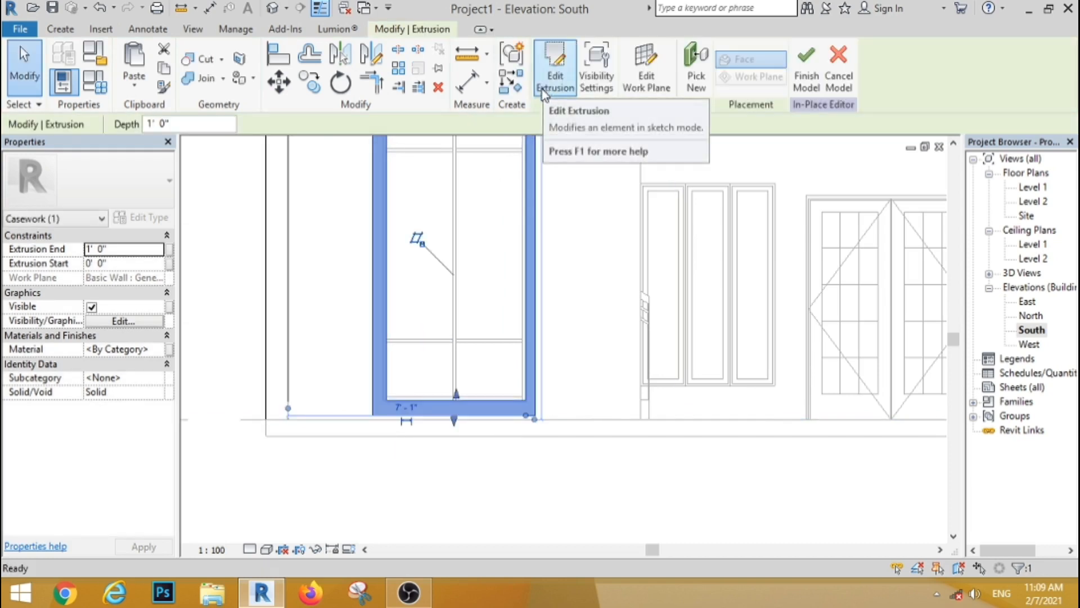
{"action": "left_click", "coordinate": [393, 488]}
Step: Check the projection of the facade frames in the East elevation and return to the South elevation
{"action": "scroll", "coordinate": [316, 422], "scroll_direction": "down", "scroll_amount": 5}
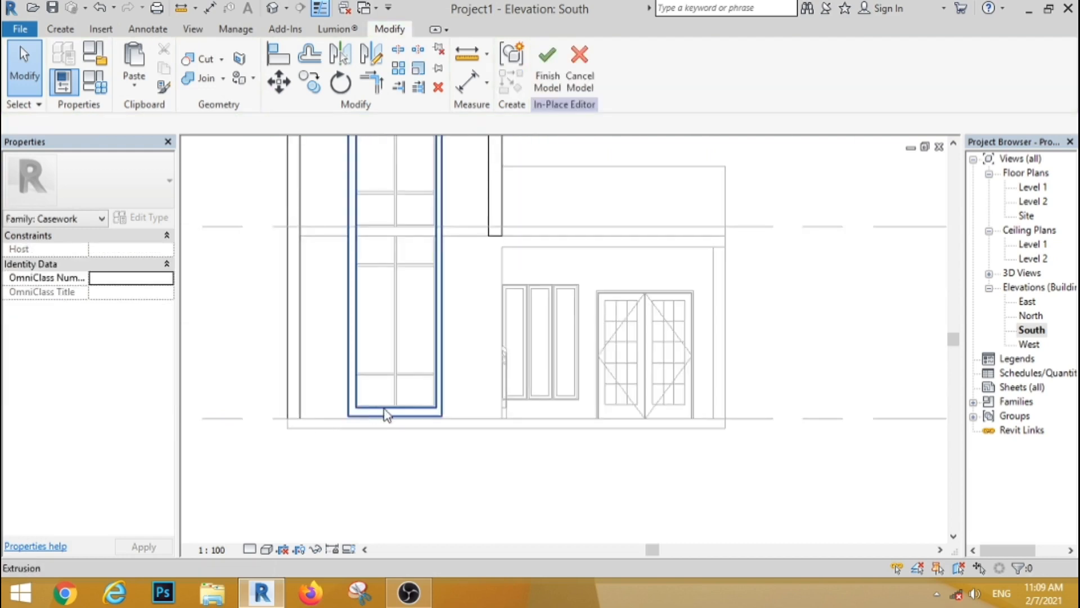
{"action": "double_click", "coordinate": [1027, 303]}
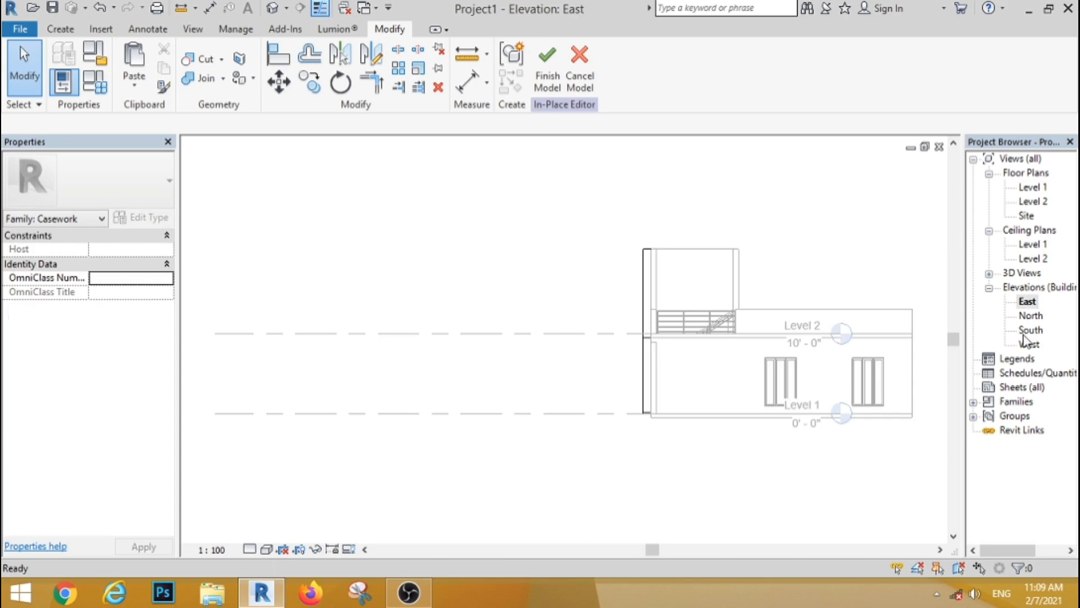
{"action": "double_click", "coordinate": [1027, 331]}
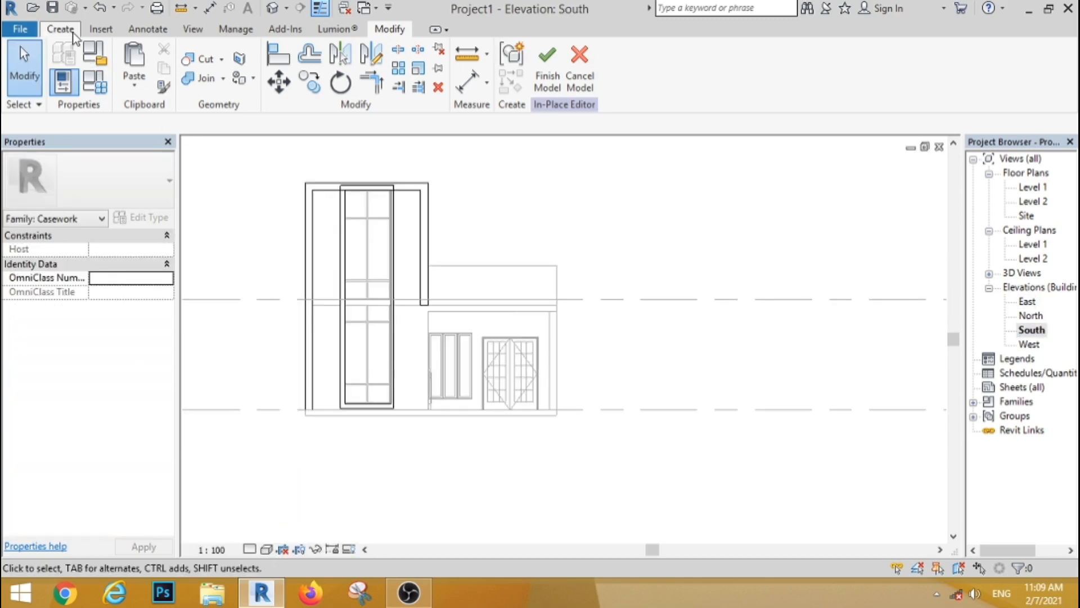
Step: Start a third Extrusion on the lower south wall's face and sketch a rectangle around the window and door, about 12' 6" wide and 9' 11" high
{"action": "left_click", "coordinate": [60, 29]}
{"action": "left_click", "coordinate": [136, 66]}
{"action": "left_click", "coordinate": [495, 390]}
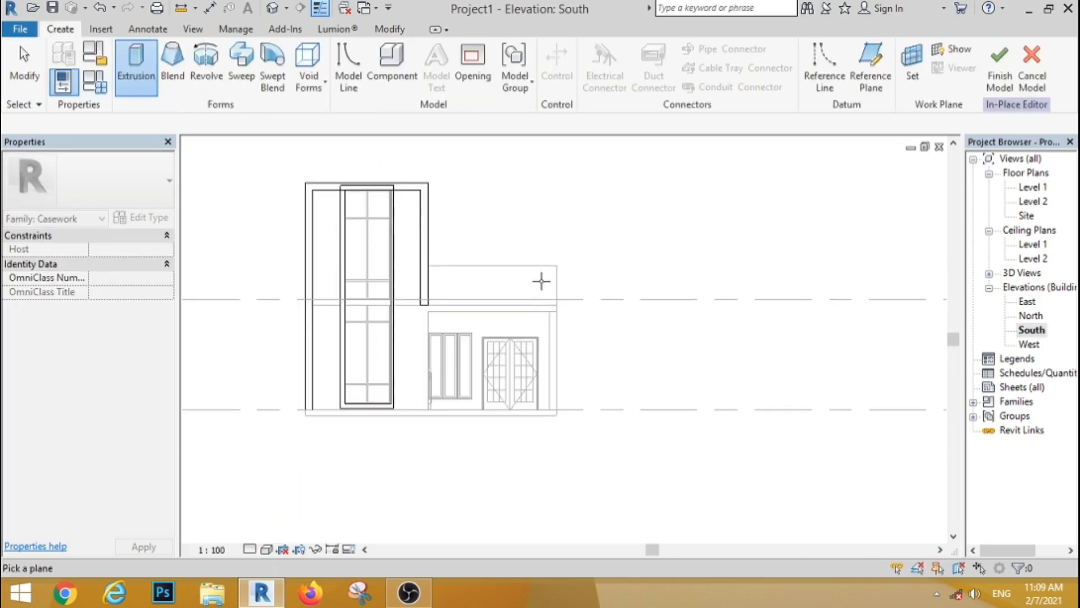
{"action": "left_click", "coordinate": [553, 274]}
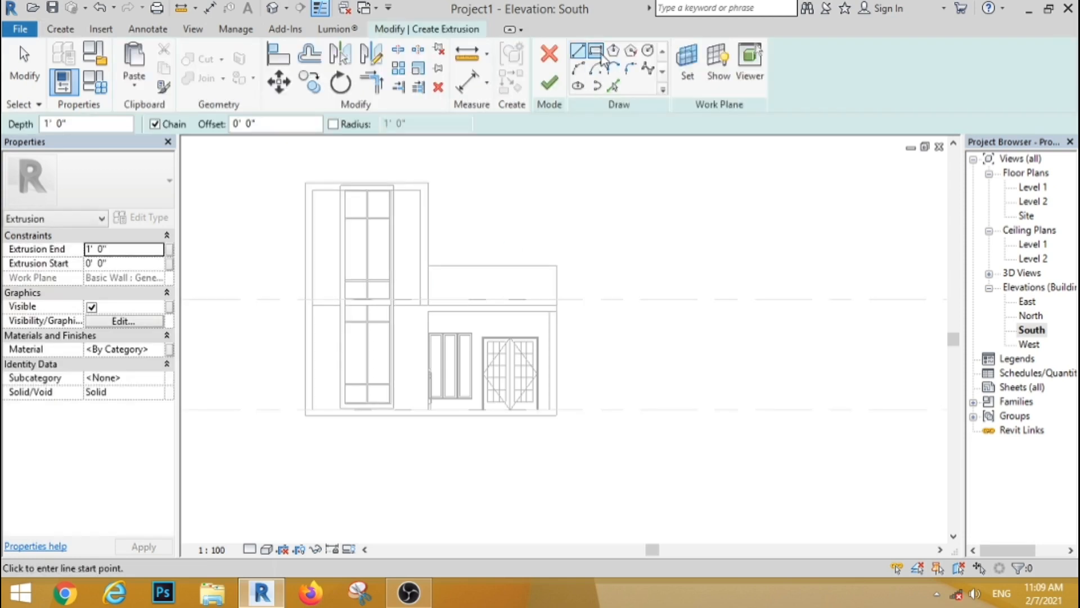
{"action": "scroll", "coordinate": [435, 341], "scroll_direction": "up", "scroll_amount": 3}
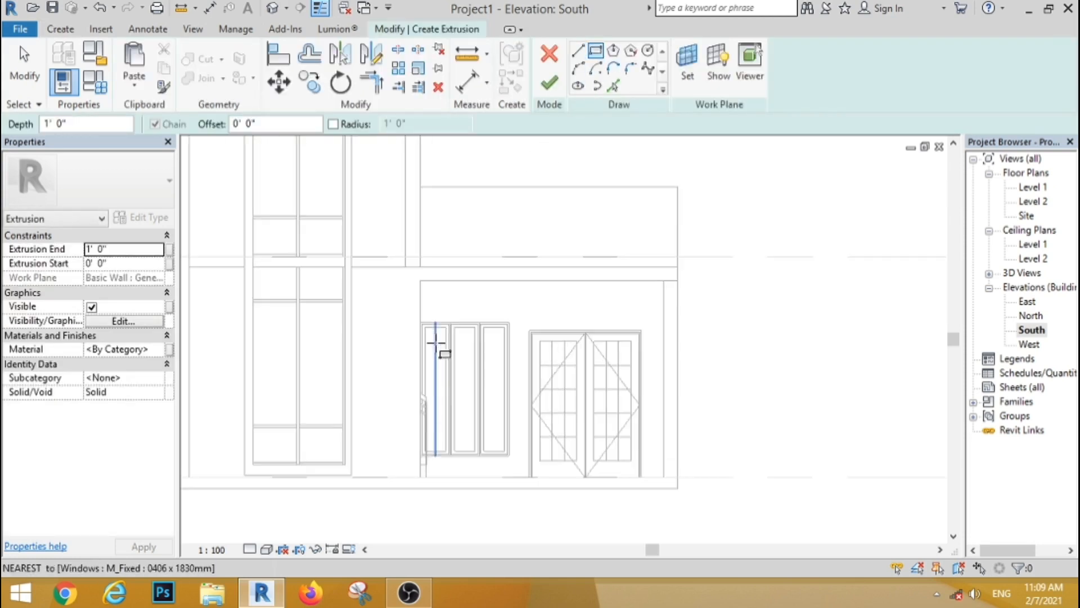
{"action": "left_click", "coordinate": [421, 266]}
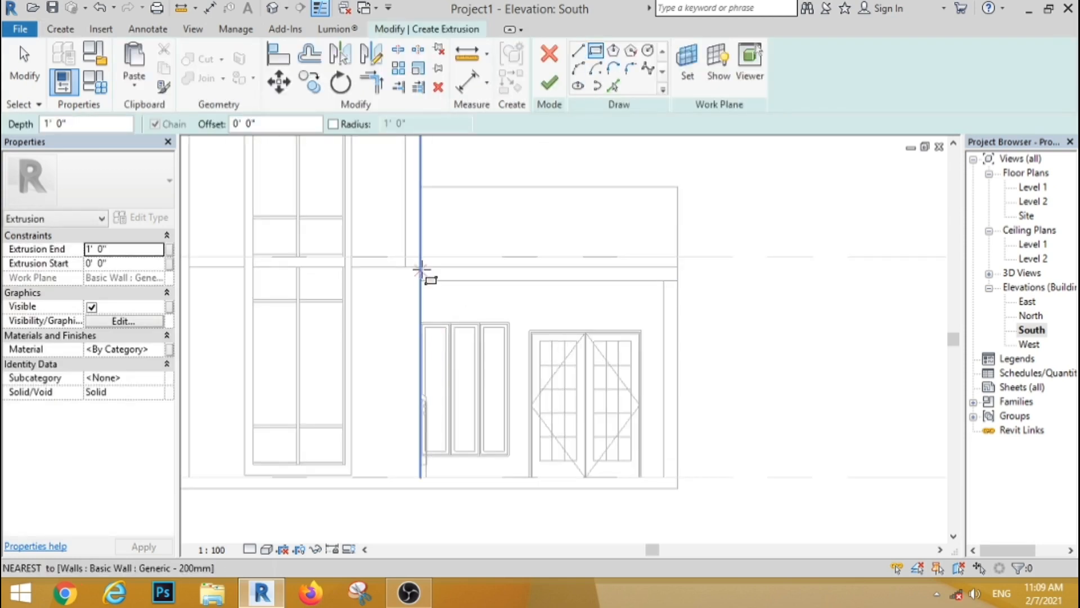
{"action": "left_click", "coordinate": [421, 266]}
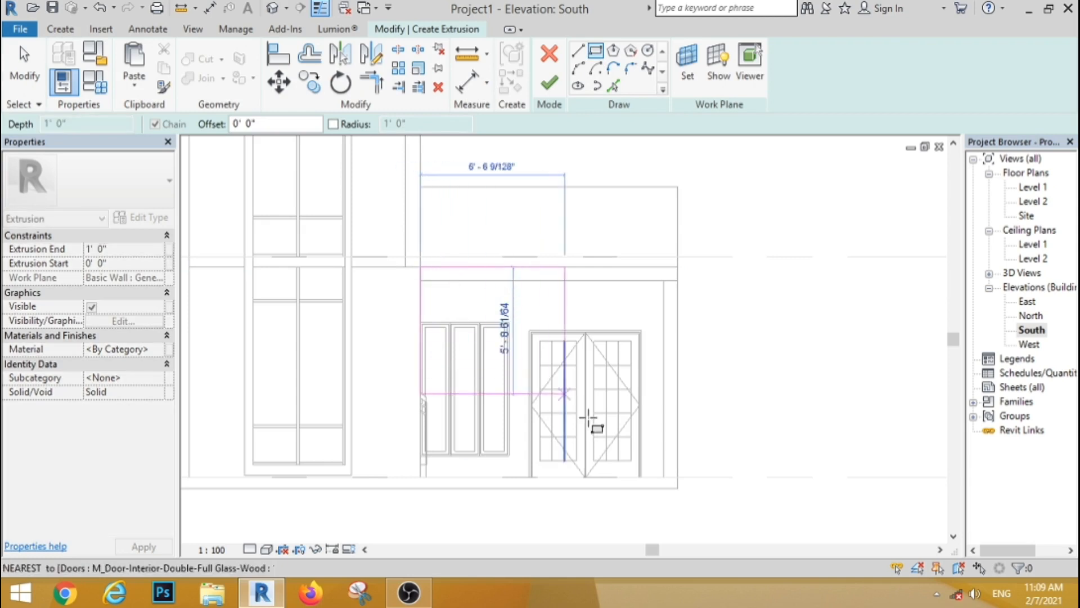
{"action": "left_click", "coordinate": [697, 488]}
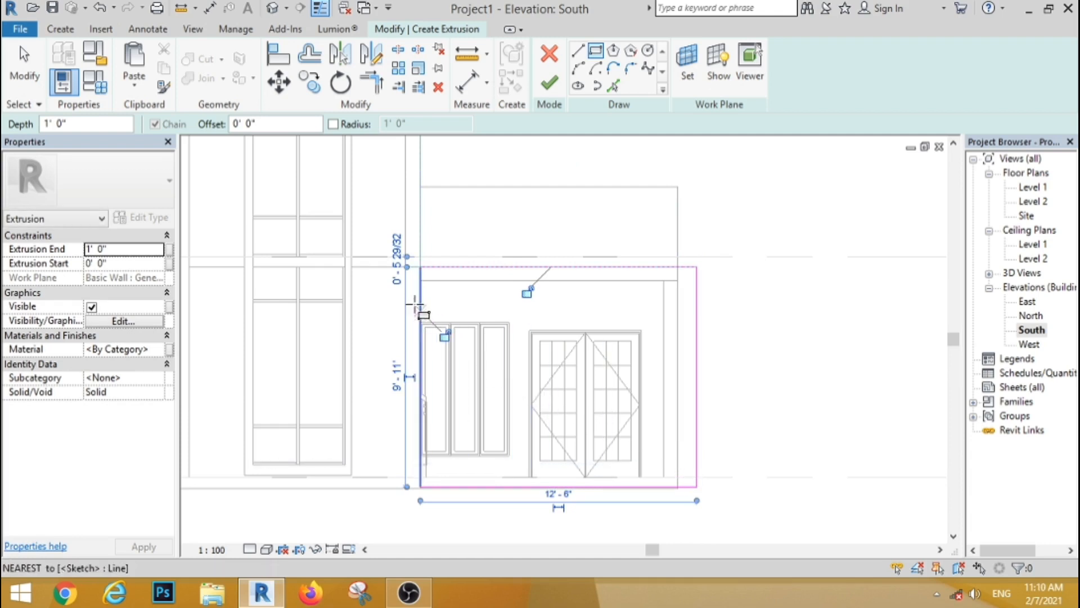
Step: Sketch an inner rectangle about 10' 5" wide inside the entrance frame, extending below the outer rectangle's base
{"action": "scroll", "coordinate": [415, 306], "scroll_direction": "up", "scroll_amount": 2}
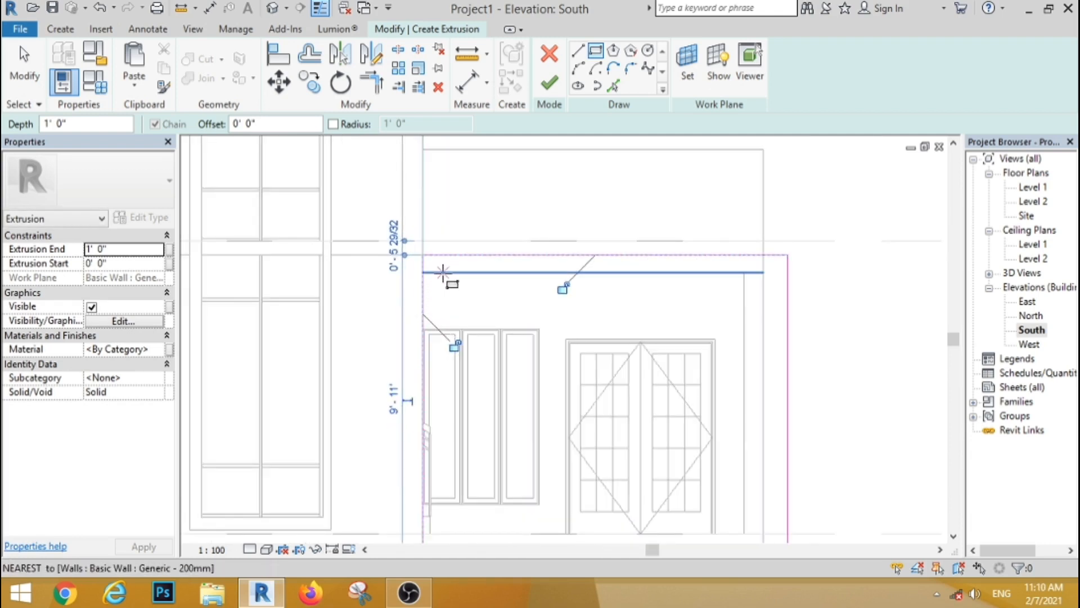
{"action": "left_click", "coordinate": [440, 272]}
{"action": "scroll", "coordinate": [591, 368], "scroll_direction": "down", "scroll_amount": 2}
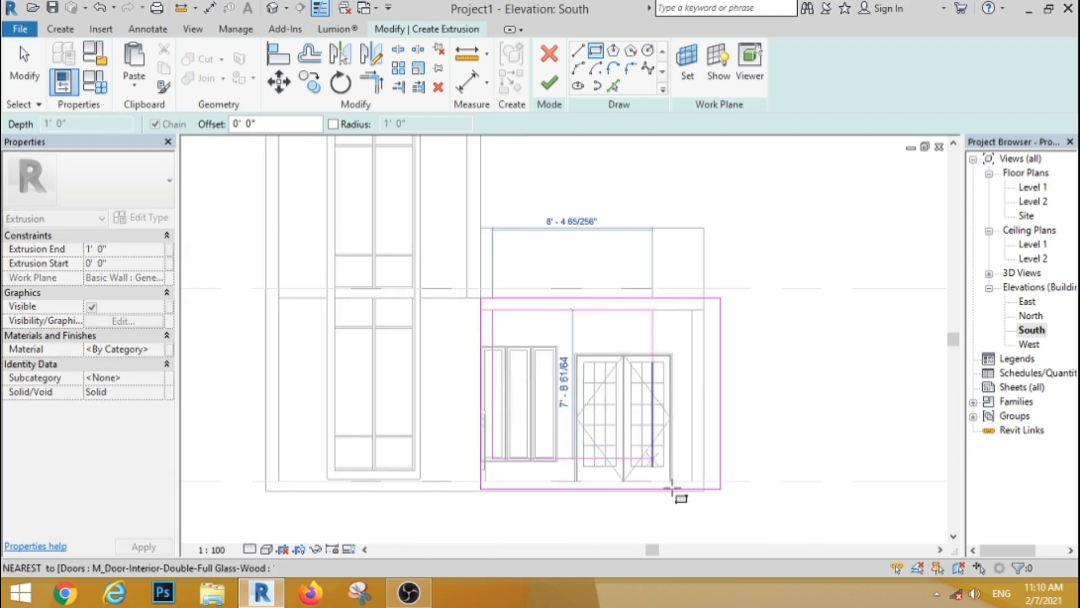
{"action": "left_click", "coordinate": [691, 530]}
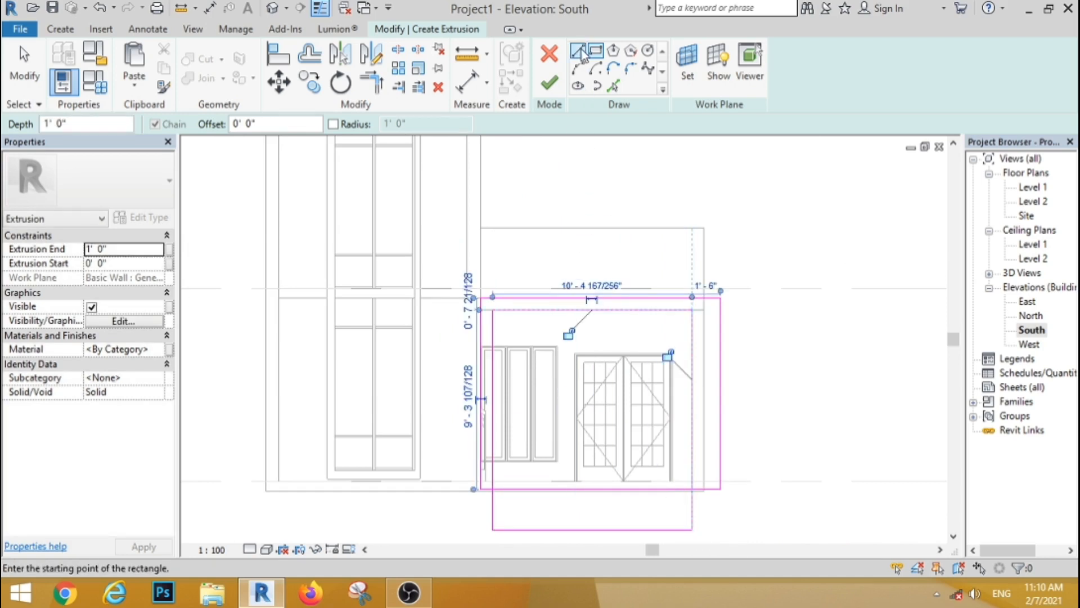
Step: Sketch short horizontal lines across both legs of the entrance frame, about 1' 9" at the window head and 1' 8" across the eastern leg
{"action": "key", "text": "l"}
{"action": "key", "text": "i"}
{"action": "scroll", "coordinate": [514, 354], "scroll_direction": "up", "scroll_amount": 3}
{"action": "left_click", "coordinate": [426, 338]}
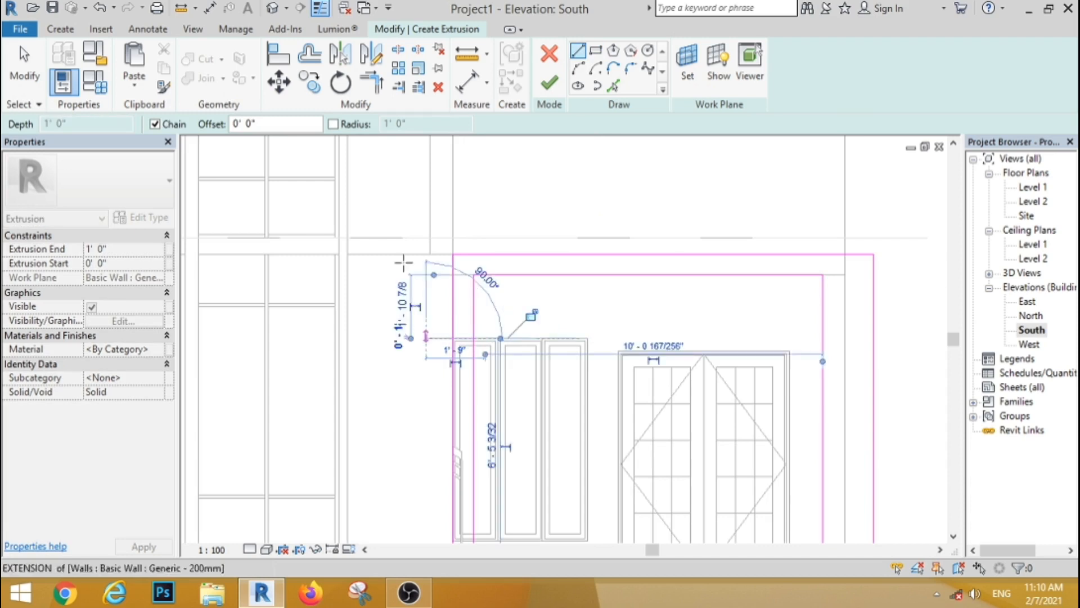
{"action": "scroll", "coordinate": [394, 265], "scroll_direction": "down", "scroll_amount": 2}
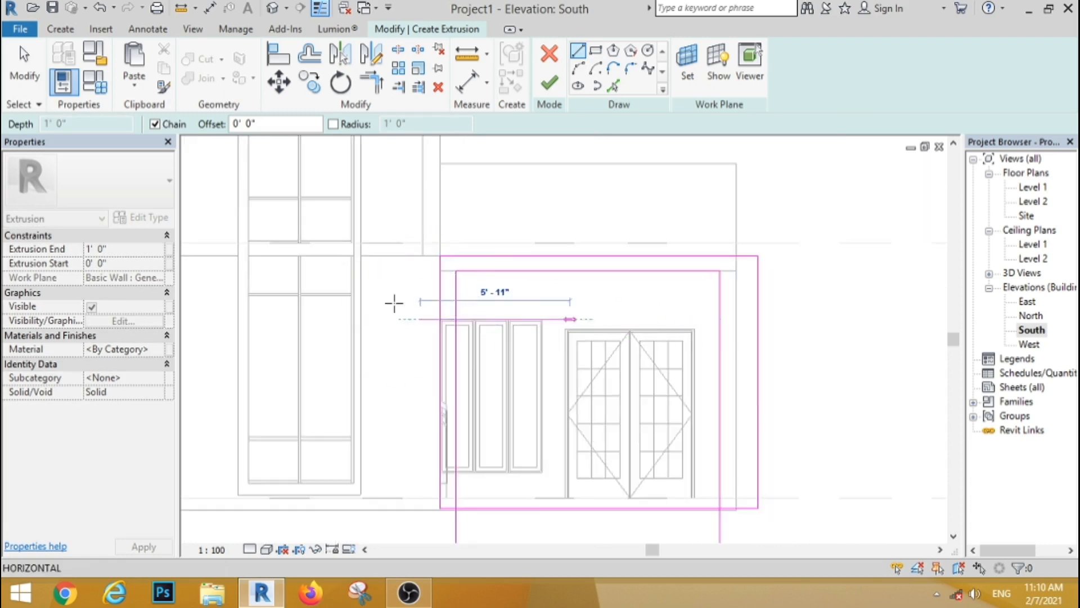
{"action": "key", "text": "Escape"}
{"action": "key", "text": "Escape"}
{"action": "left_click", "coordinate": [579, 51]}
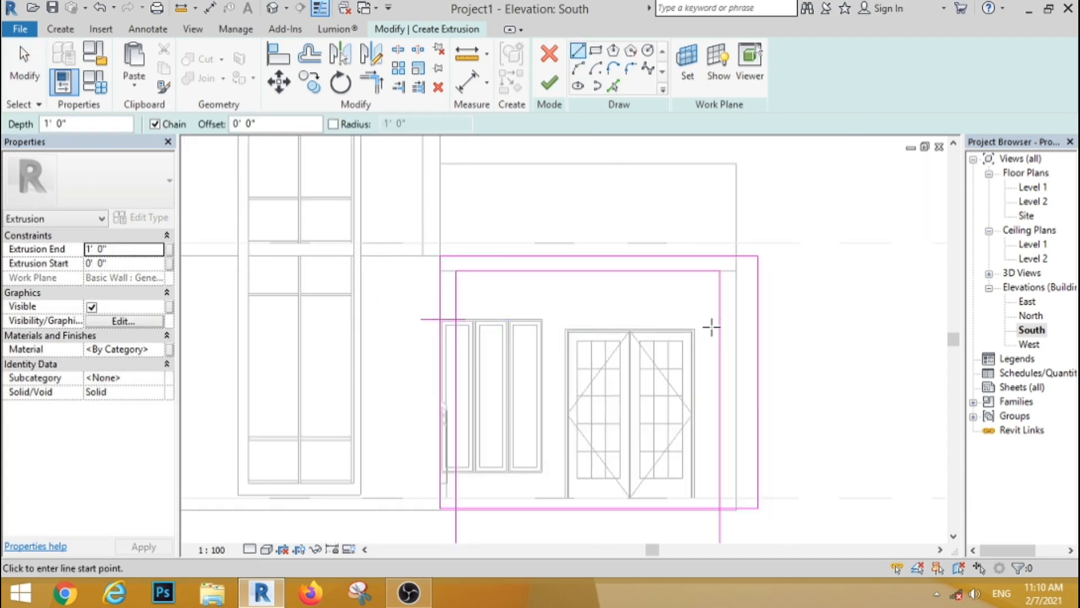
{"action": "left_click", "coordinate": [719, 326]}
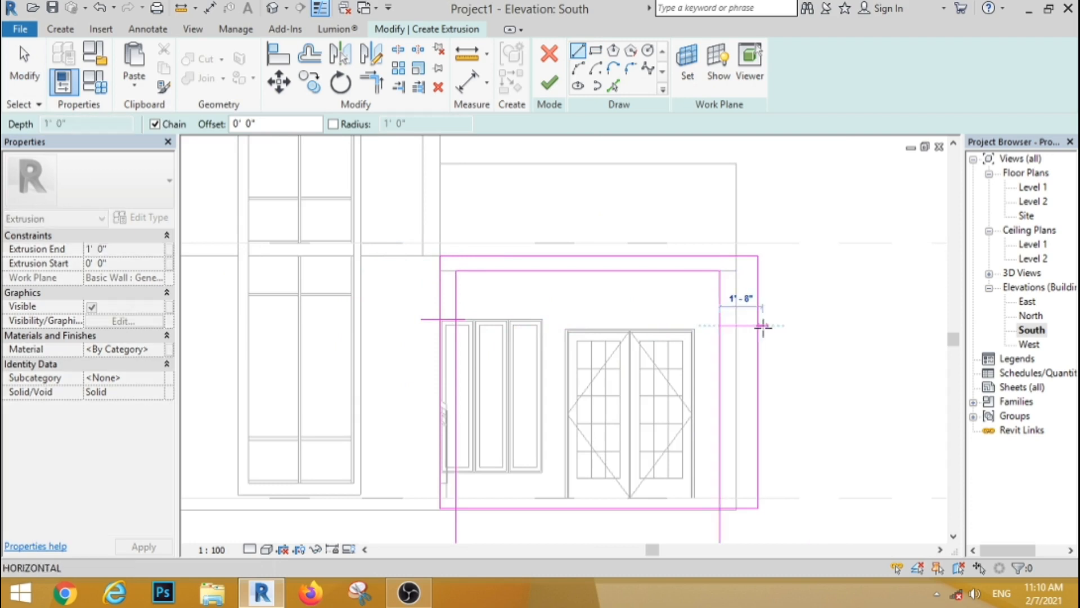
Step: Trim both edges of the entrance frame's western leg to the short horizontal line at the window head
{"action": "left_click", "coordinate": [371, 82]}
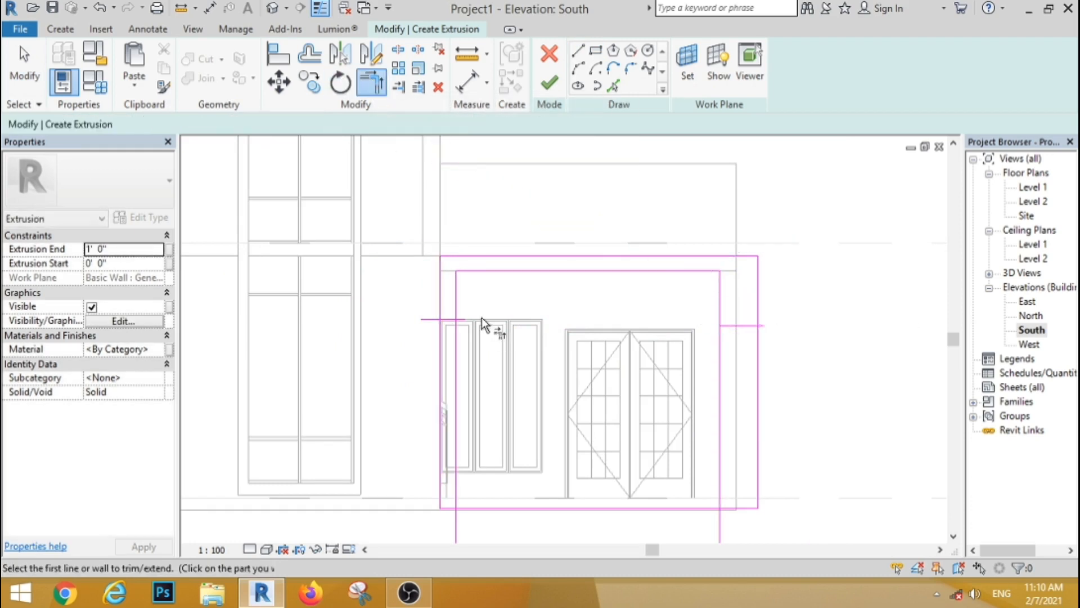
{"action": "scroll", "coordinate": [481, 317], "scroll_direction": "up", "scroll_amount": 3}
{"action": "left_click", "coordinate": [413, 321]}
{"action": "left_click", "coordinate": [431, 299]}
{"action": "left_click", "coordinate": [420, 320]}
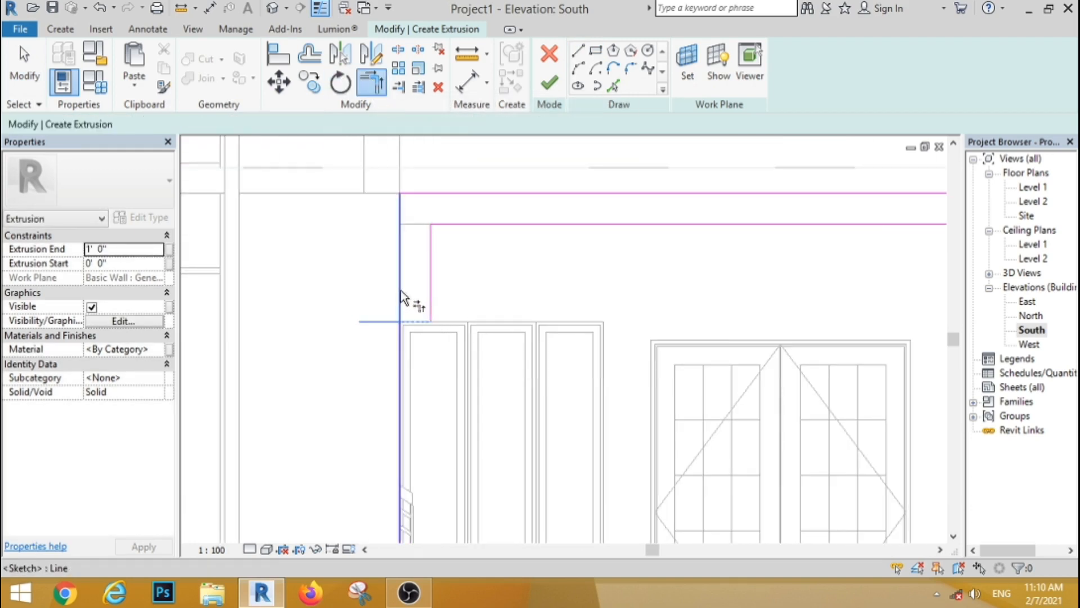
{"action": "left_click", "coordinate": [400, 292]}
Step: Trim the outer edge of the entrance frame's eastern leg to the short horizontal line crossing it
{"action": "scroll", "coordinate": [368, 280], "scroll_direction": "down", "scroll_amount": 1}
{"action": "scroll", "coordinate": [372, 279], "scroll_direction": "down", "scroll_amount": 2}
{"action": "scroll", "coordinate": [572, 306], "scroll_direction": "up", "scroll_amount": 1}
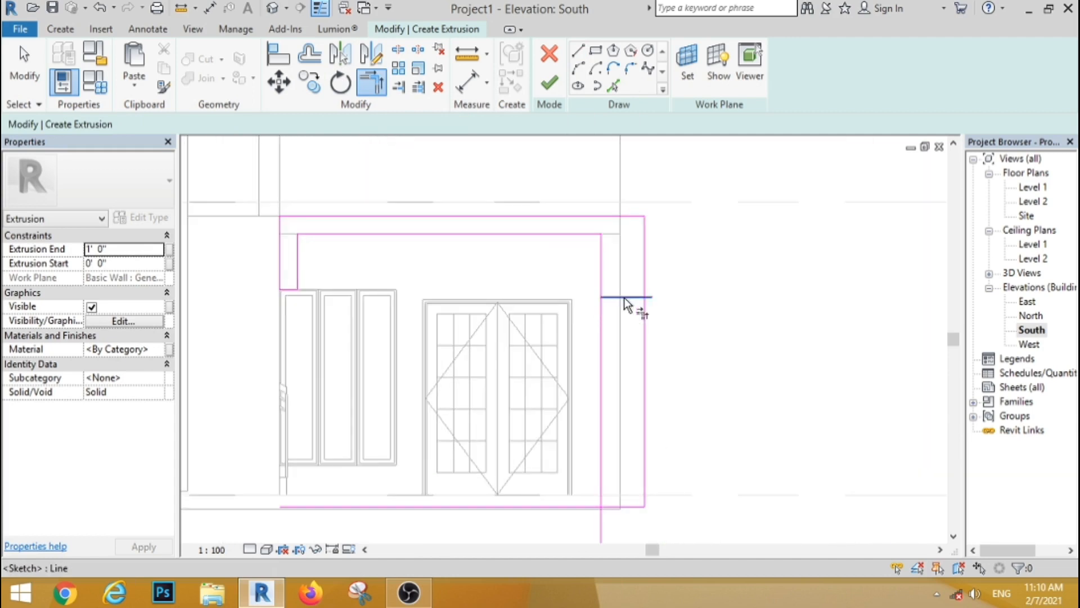
{"action": "left_click", "coordinate": [645, 276]}
{"action": "scroll", "coordinate": [552, 279], "scroll_direction": "down", "scroll_amount": 2}
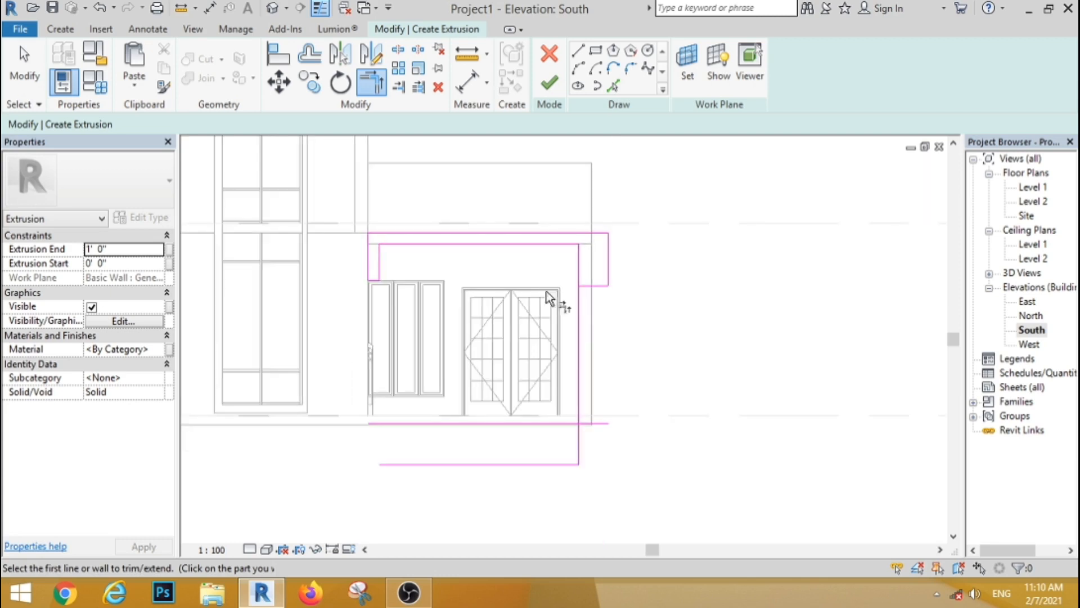
Step: Sketch a vertical line along the wall's outer edge, from the eastern leg's short horizontal line down to the frame's base line
{"action": "left_click", "coordinate": [578, 52]}
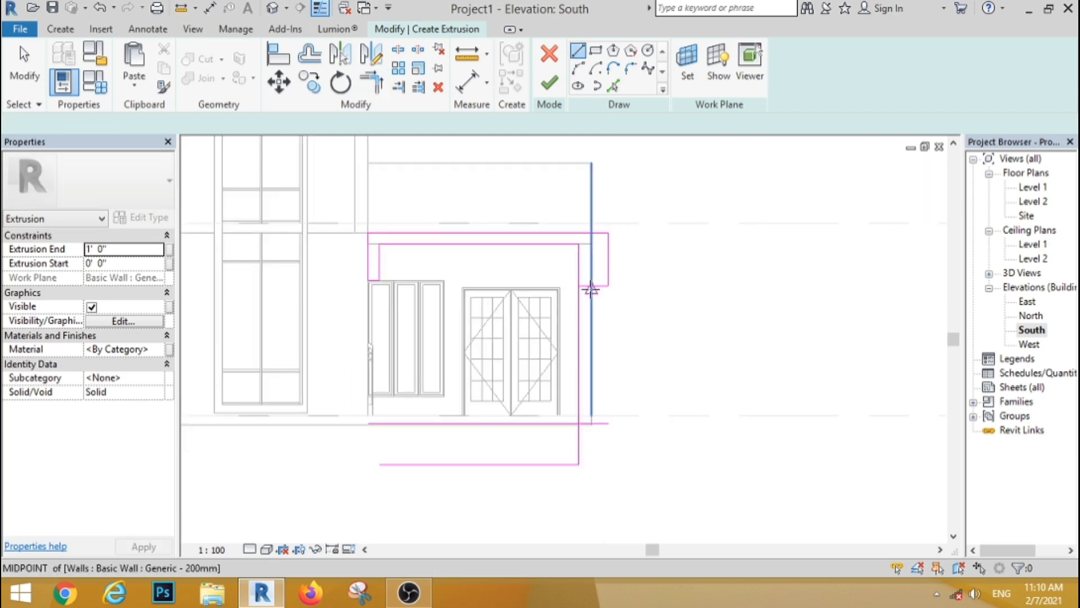
{"action": "left_click", "coordinate": [591, 286]}
{"action": "left_click", "coordinate": [591, 423]}
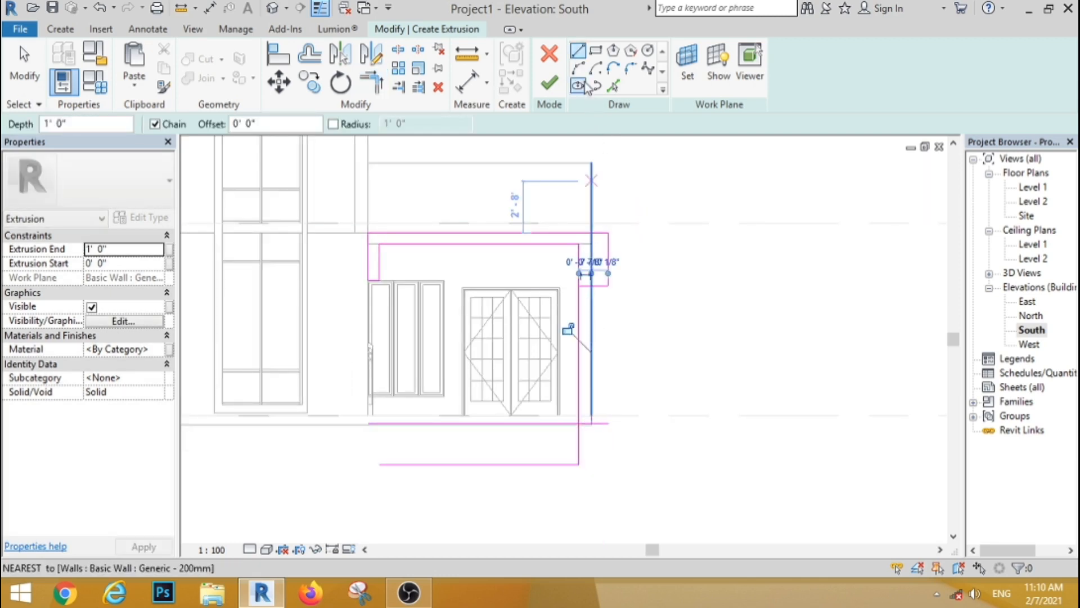
Step: Trim the entrance frame's eastern leg into closed corners with the short horizontal line at its head and the base line
{"action": "left_click", "coordinate": [380, 89]}
{"action": "scroll", "coordinate": [603, 292], "scroll_direction": "up", "scroll_amount": 3}
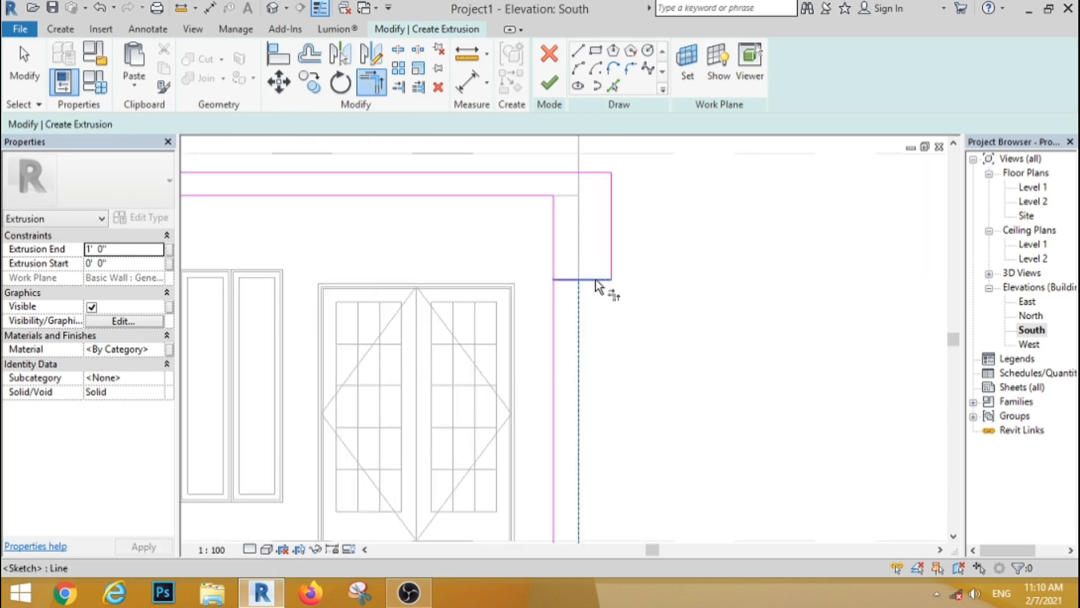
{"action": "left_click", "coordinate": [595, 280]}
{"action": "scroll", "coordinate": [562, 242], "scroll_direction": "down", "scroll_amount": 5}
{"action": "scroll", "coordinate": [562, 374], "scroll_direction": "up", "scroll_amount": 4}
{"action": "left_click", "coordinate": [558, 347]}
{"action": "left_click", "coordinate": [566, 363]}
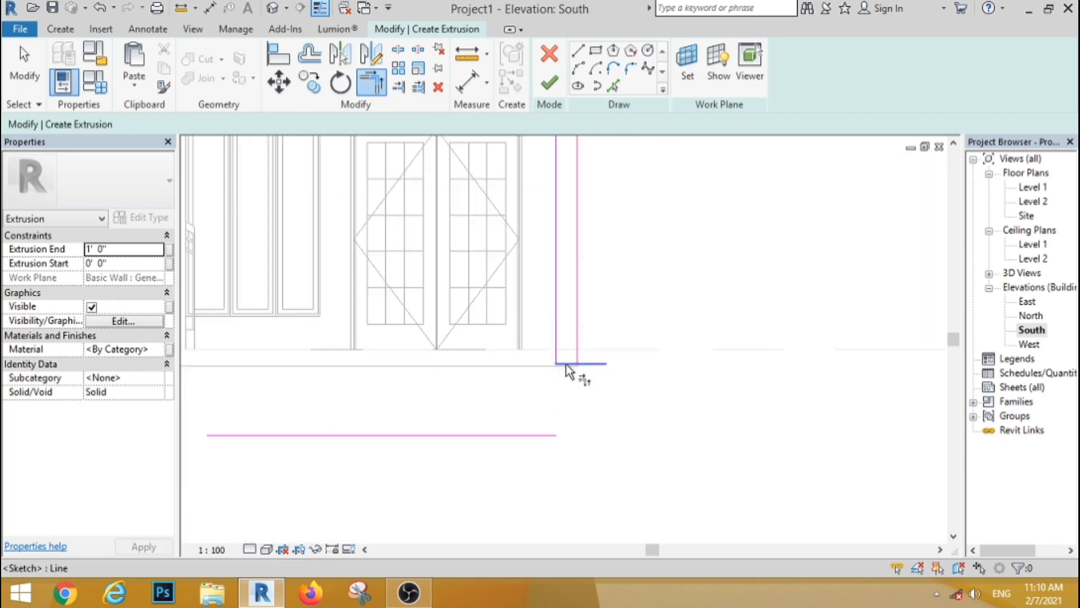
{"action": "left_click", "coordinate": [581, 352]}
{"action": "scroll", "coordinate": [604, 354], "scroll_direction": "down", "scroll_amount": 4}
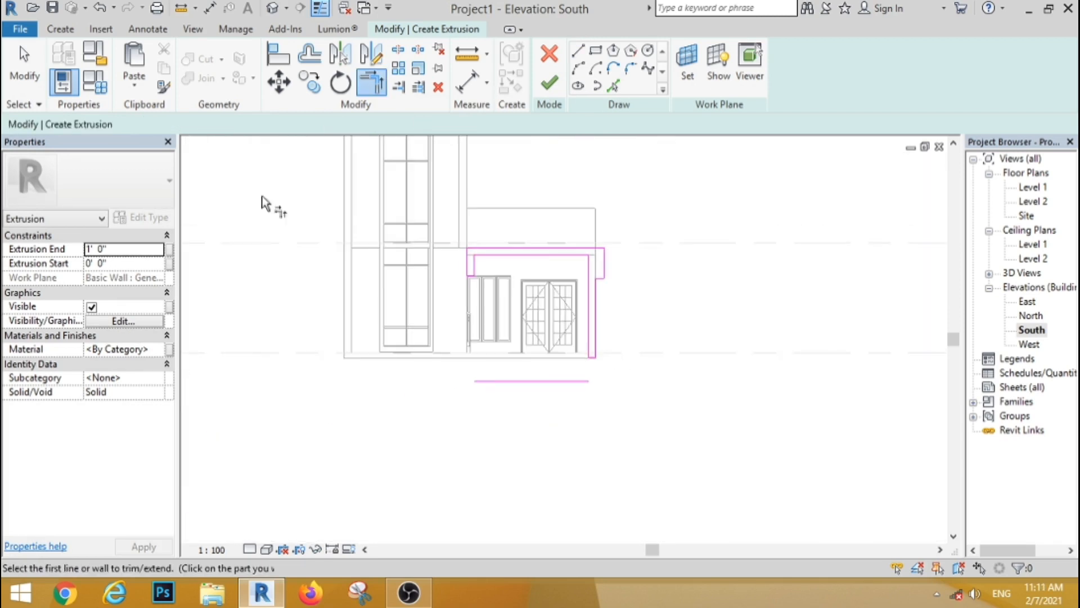
Step: Delete the leftover horizontal line below the base and finish the entrance frame's extrusion
{"action": "key", "text": "Escape"}
{"action": "scroll", "coordinate": [524, 402], "scroll_direction": "up", "scroll_amount": 2}
{"action": "left_click", "coordinate": [551, 371]}
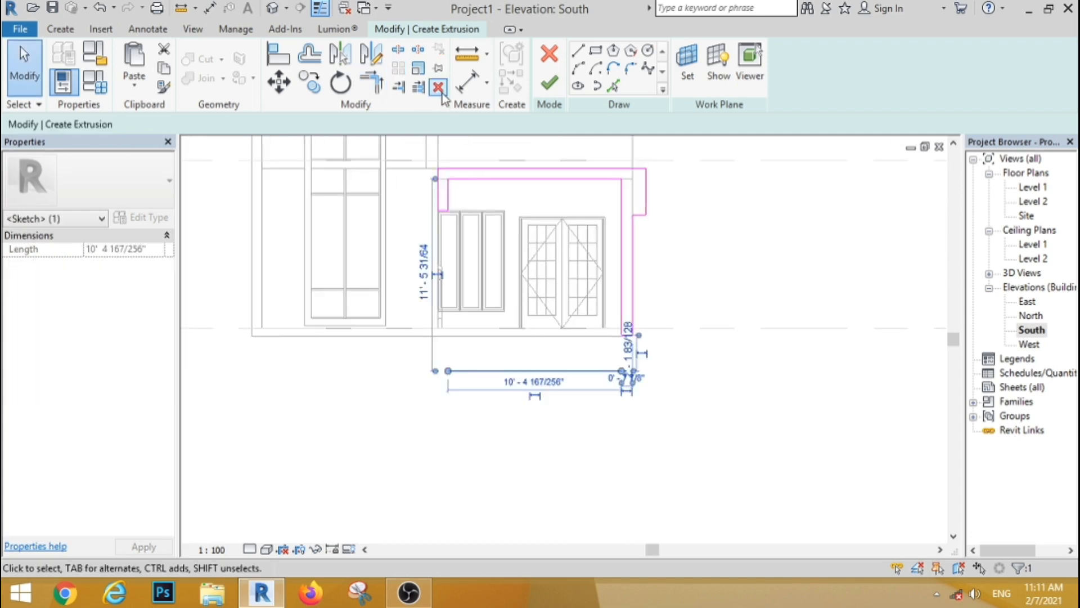
{"action": "key", "text": "Delete"}
{"action": "left_click", "coordinate": [549, 84]}
{"action": "left_click", "coordinate": [599, 412]}
{"action": "scroll", "coordinate": [428, 345], "scroll_direction": "down", "scroll_amount": 5}
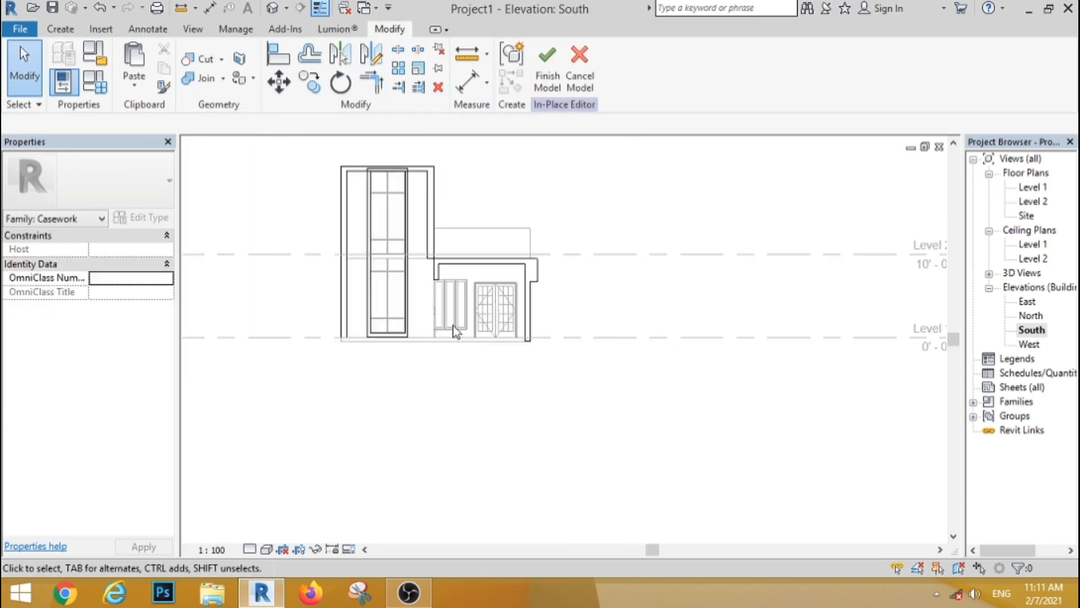
Step: Start an extrusion on the wall face above the entrance and sketch a rectangle about 14' 1" by 6" from Level 2 down to the frame's upper edge
{"action": "scroll", "coordinate": [528, 228], "scroll_direction": "up", "scroll_amount": 4}
{"action": "left_click", "coordinate": [60, 29]}
{"action": "left_click", "coordinate": [136, 67]}
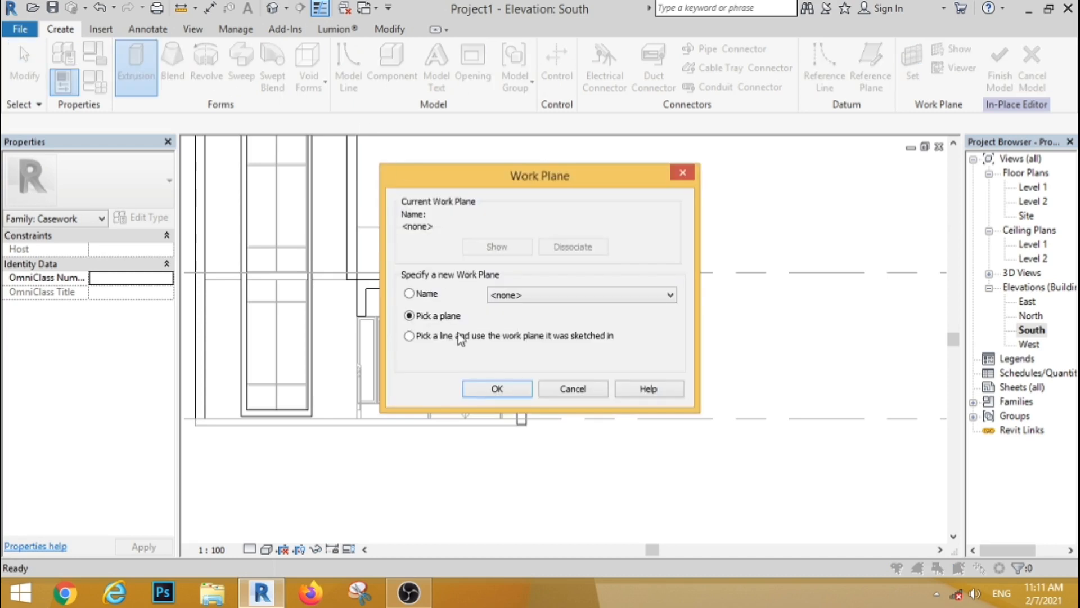
{"action": "left_click", "coordinate": [494, 388]}
{"action": "left_click", "coordinate": [520, 229]}
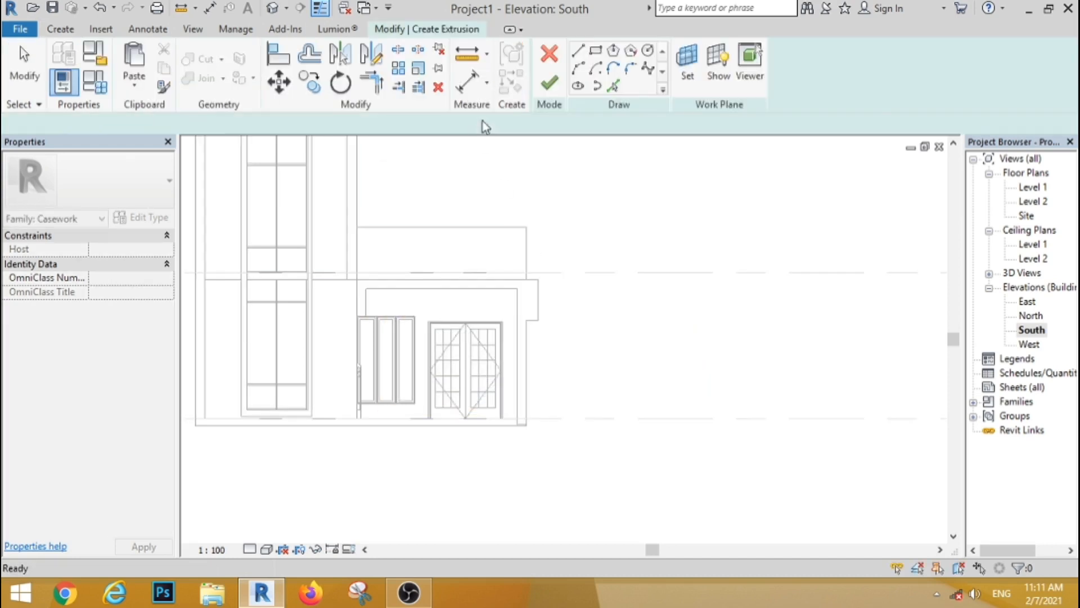
{"action": "left_click", "coordinate": [596, 51]}
{"action": "scroll", "coordinate": [349, 272], "scroll_direction": "up", "scroll_amount": 3}
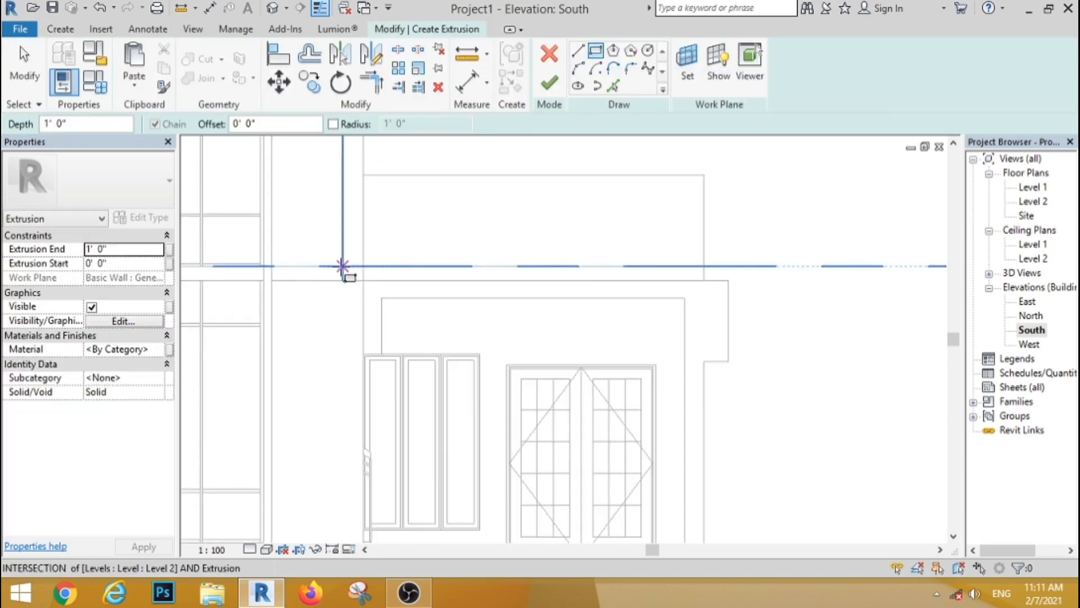
{"action": "left_click", "coordinate": [344, 267]}
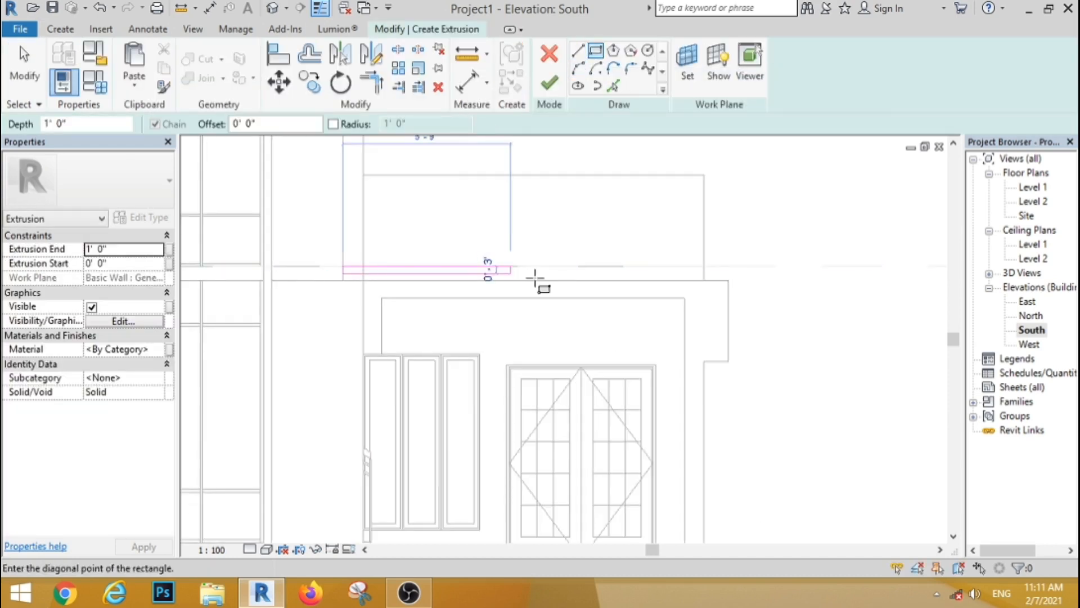
{"action": "left_click", "coordinate": [754, 280]}
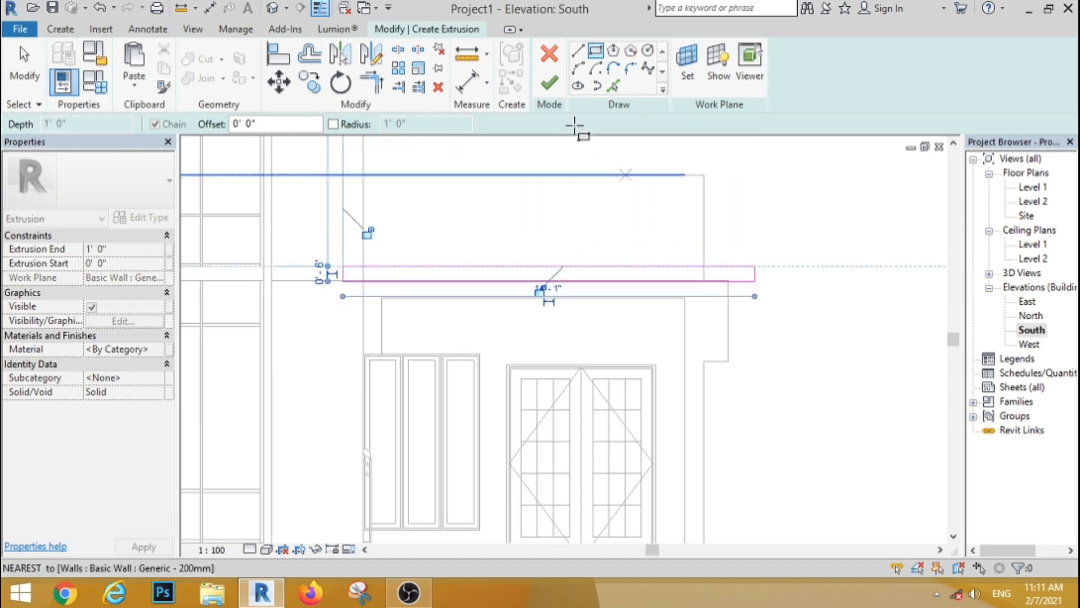
Step: Finish the thin band above the entrance frame as a 1' 0" extrusion
{"action": "left_click", "coordinate": [550, 83]}
{"action": "left_click", "coordinate": [861, 437]}
{"action": "scroll", "coordinate": [461, 258], "scroll_direction": "down", "scroll_amount": 2}
{"action": "scroll", "coordinate": [579, 348], "scroll_direction": "up", "scroll_amount": 1}
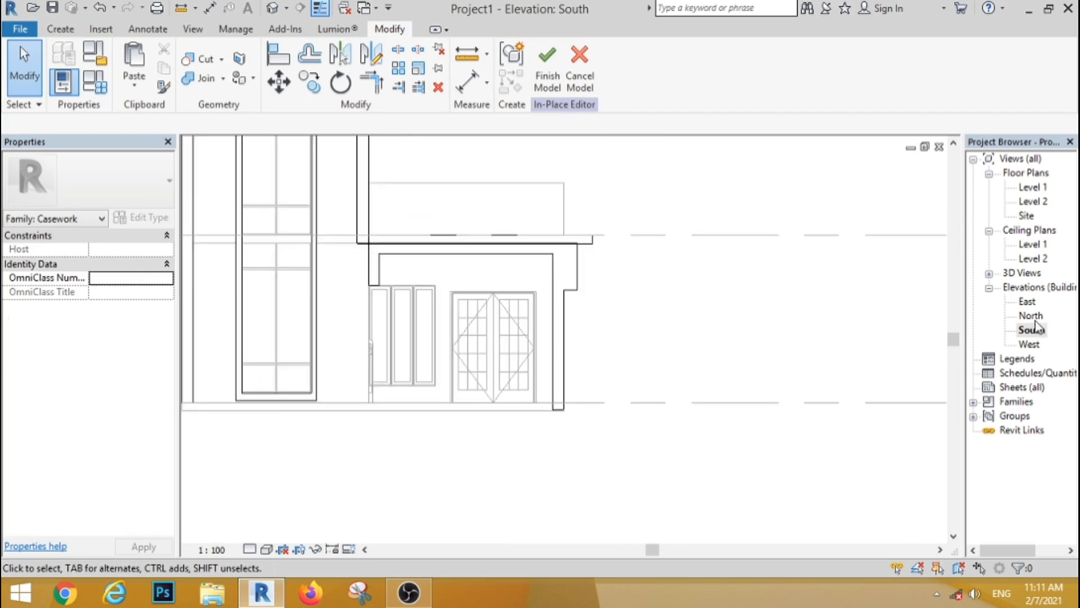
Step: In the East elevation, start an extrusion on the side wall's face and sketch a rectangle about 10' 9" by 6' 9" behind the front frame
{"action": "double_click", "coordinate": [1026, 303]}
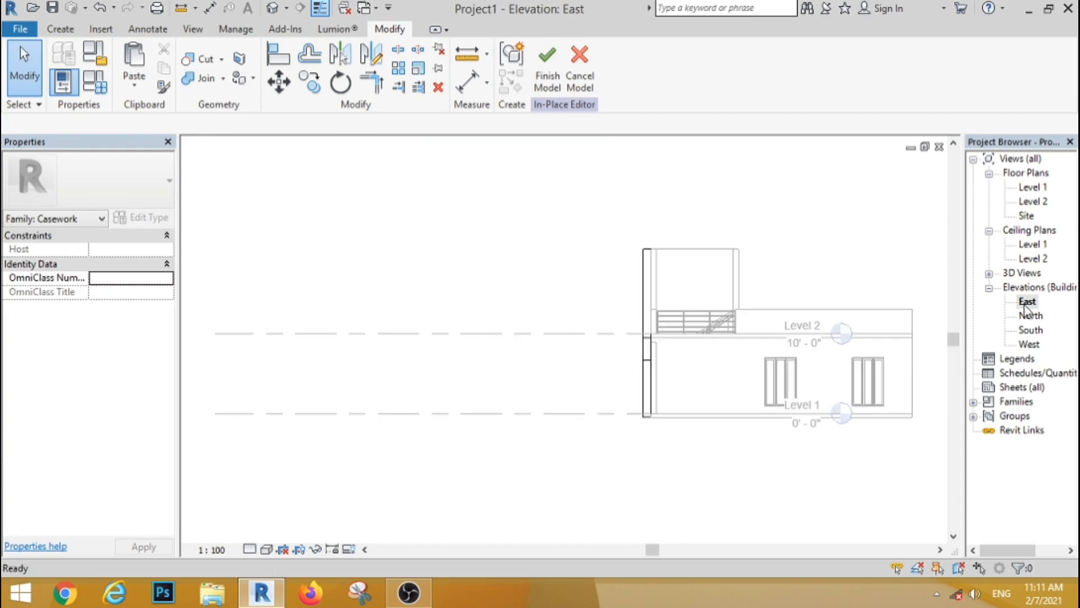
{"action": "scroll", "coordinate": [727, 369], "scroll_direction": "up", "scroll_amount": 4}
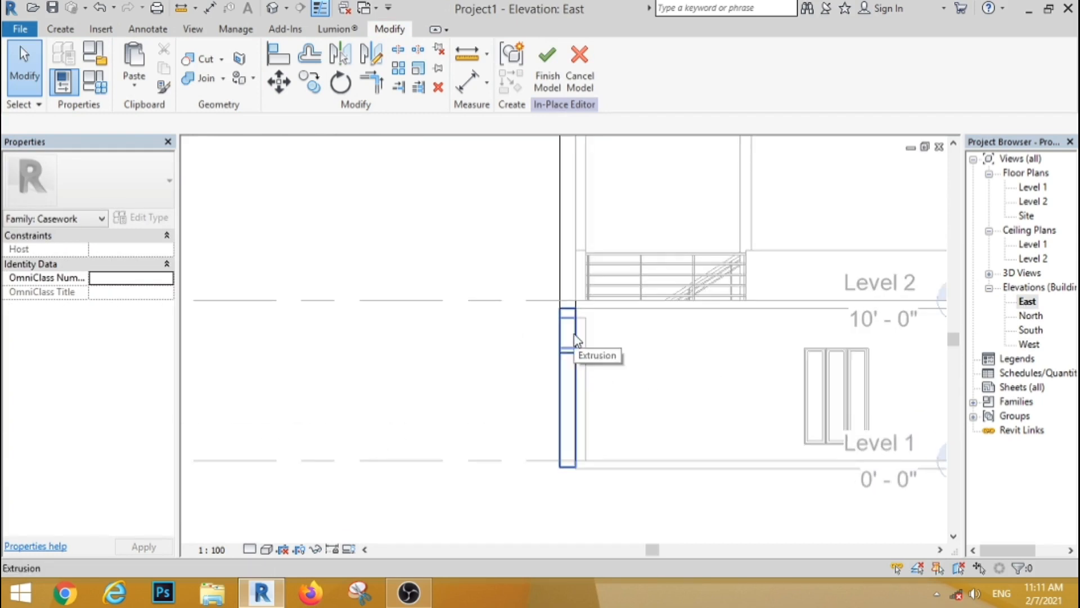
{"action": "left_click", "coordinate": [59, 29]}
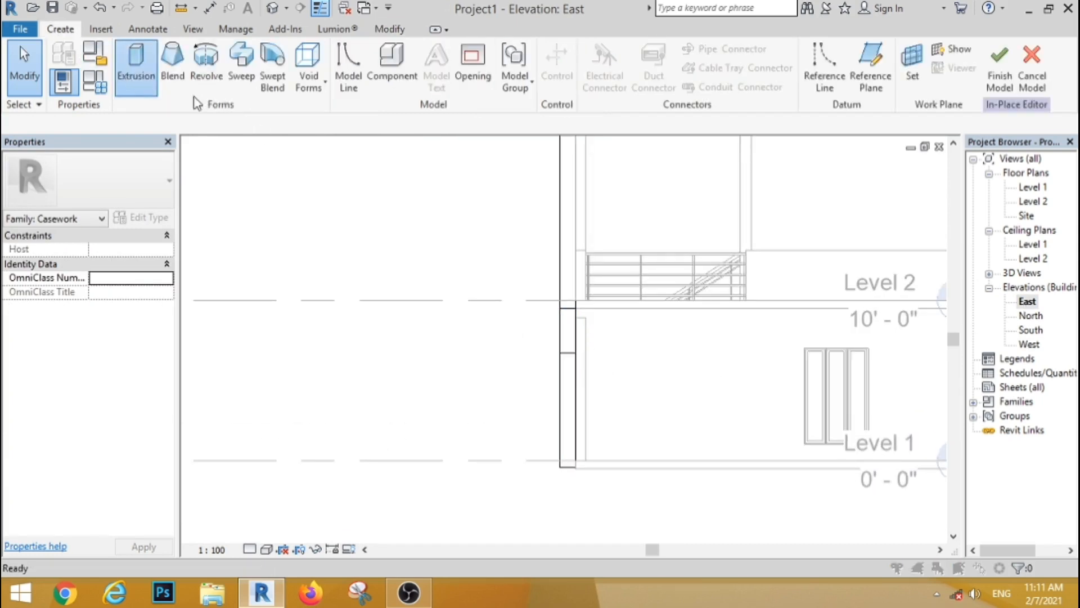
{"action": "left_click", "coordinate": [136, 64]}
{"action": "left_click", "coordinate": [496, 389]}
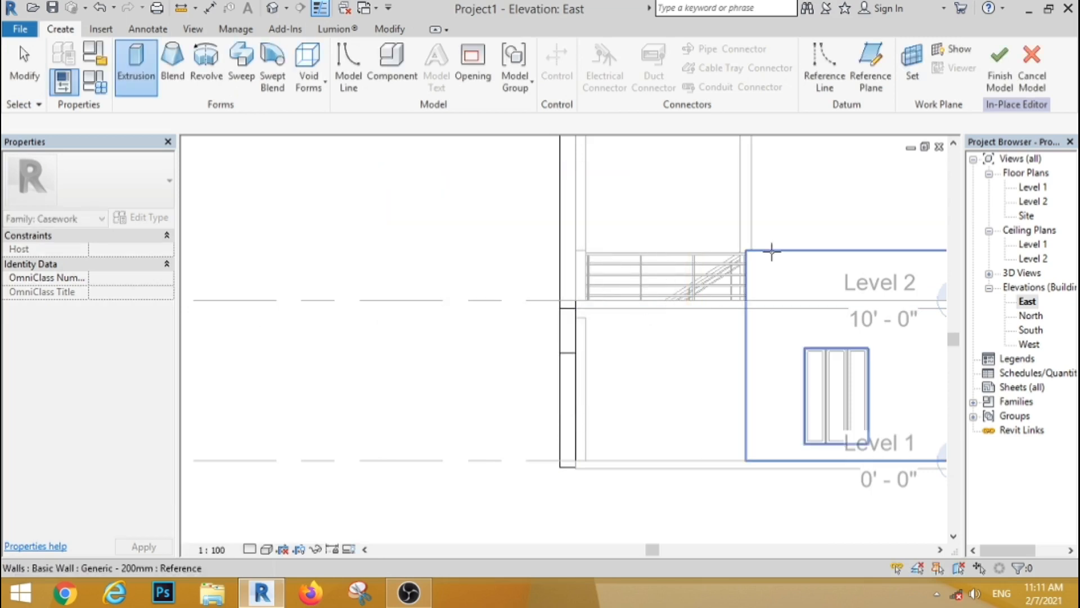
{"action": "left_click", "coordinate": [772, 248]}
{"action": "left_click", "coordinate": [596, 52]}
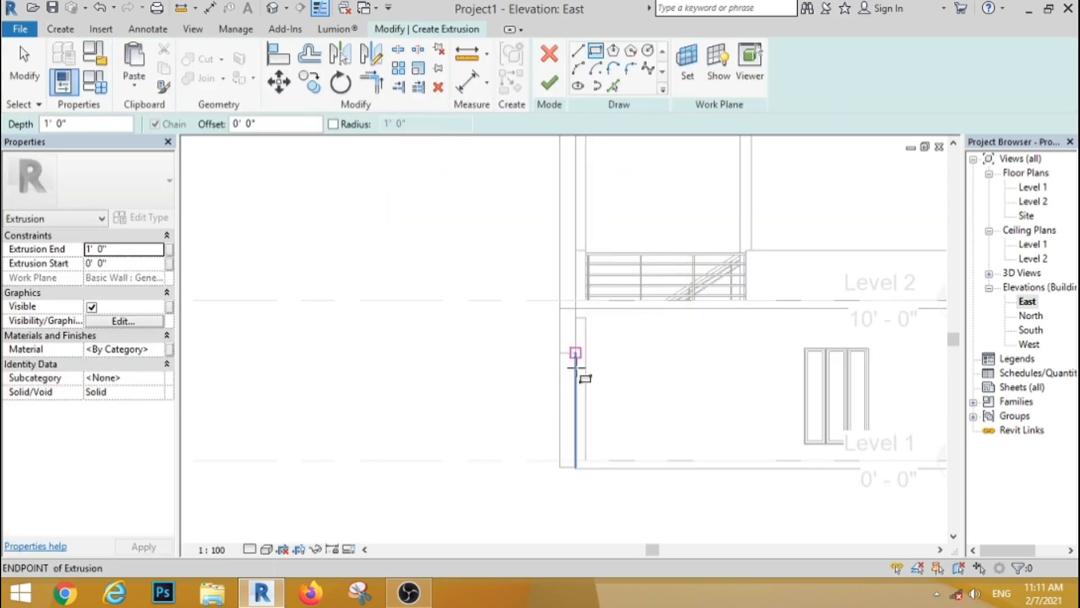
{"action": "scroll", "coordinate": [575, 360], "scroll_direction": "up", "scroll_amount": 2}
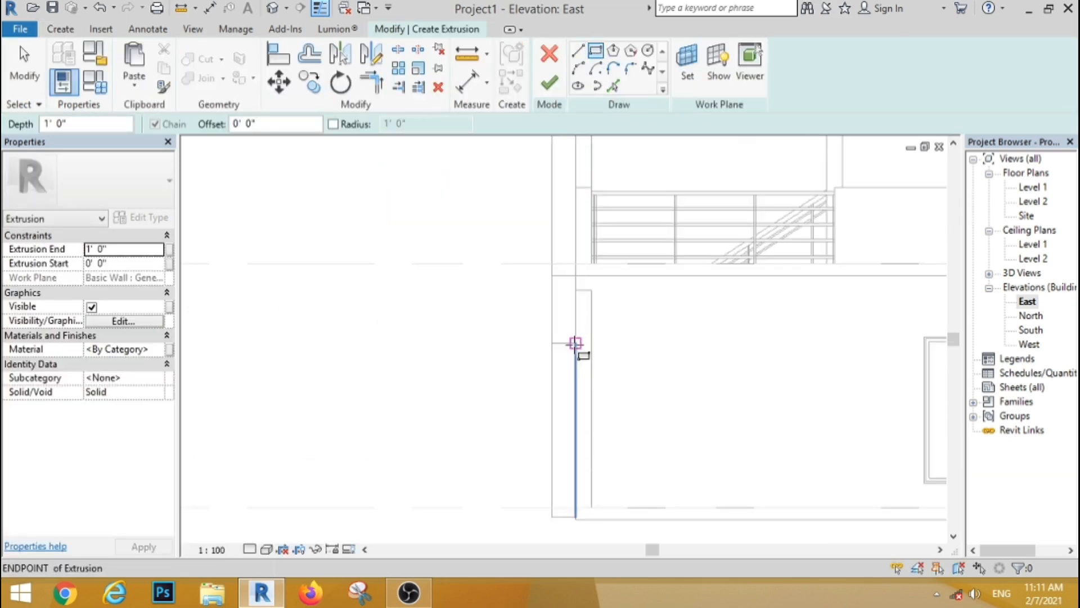
{"action": "left_click", "coordinate": [575, 343]}
{"action": "scroll", "coordinate": [578, 343], "scroll_direction": "down", "scroll_amount": 1}
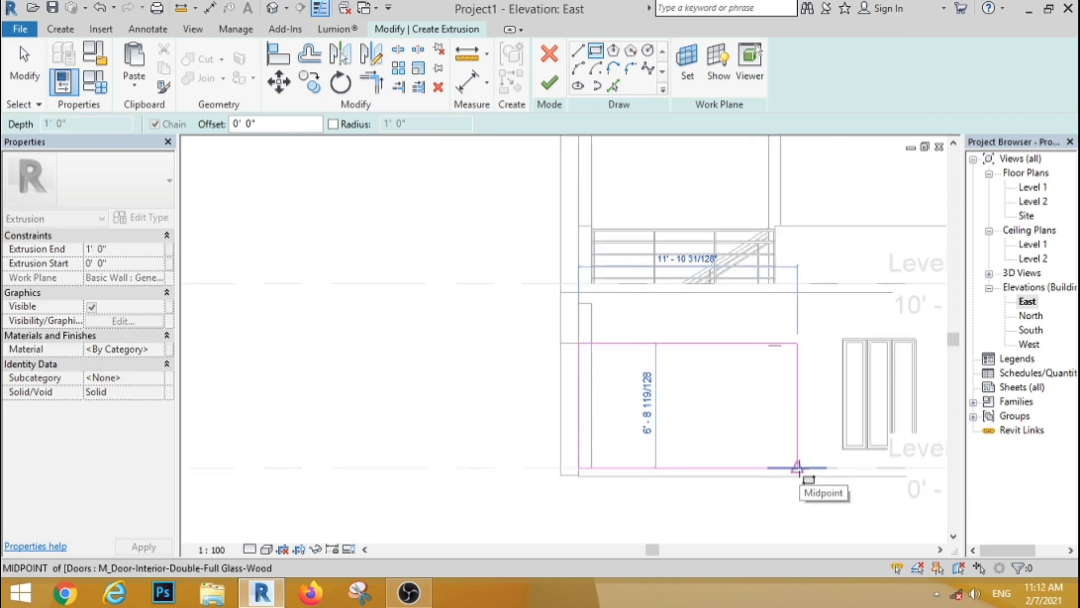
{"action": "left_click", "coordinate": [777, 467]}
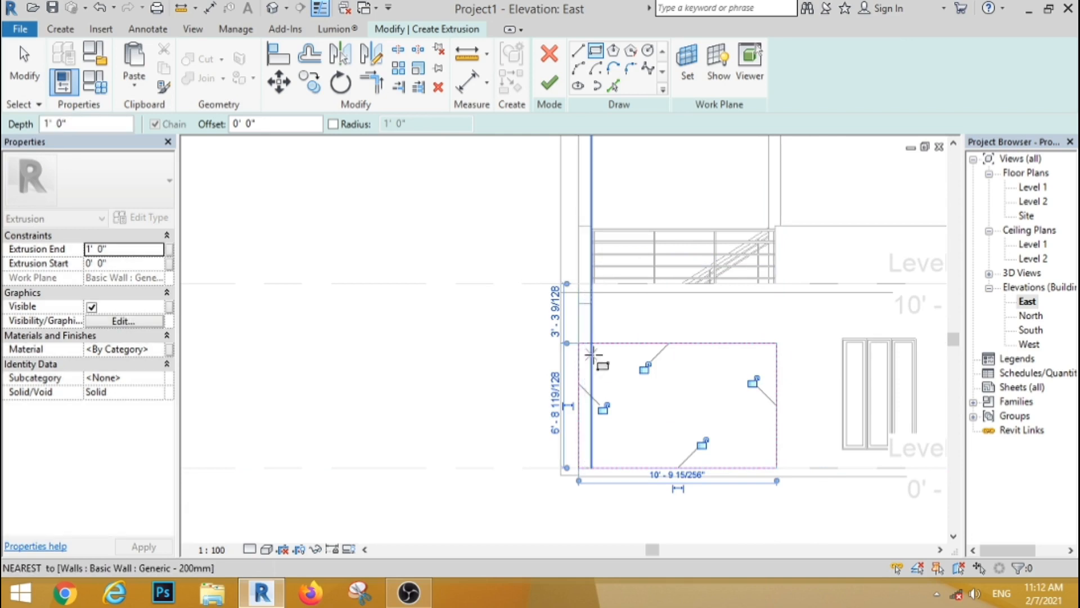
Step: Sketch an inner rectangle about 9' 8" by 5' 7" inside the side frame and finish it as a 1' 0" extrusion
{"action": "left_click", "coordinate": [592, 355]}
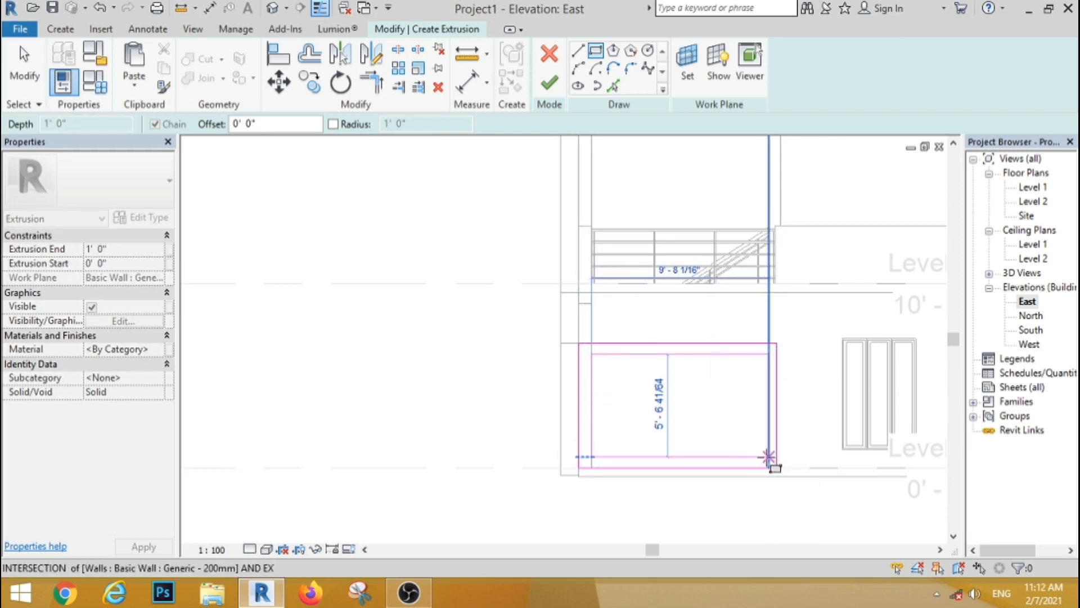
{"action": "left_click", "coordinate": [768, 456]}
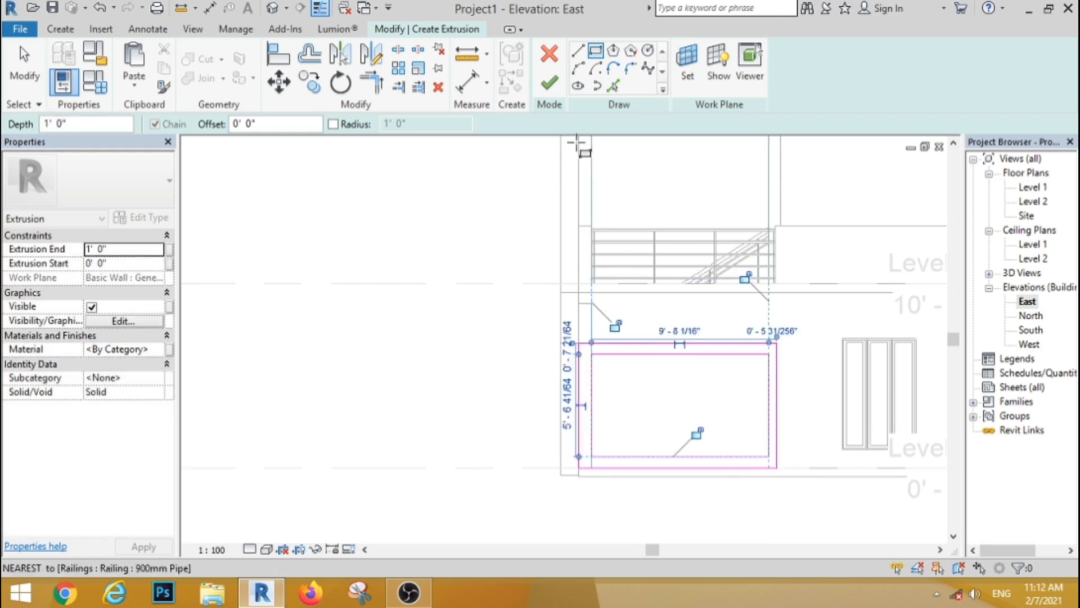
{"action": "left_click", "coordinate": [549, 84]}
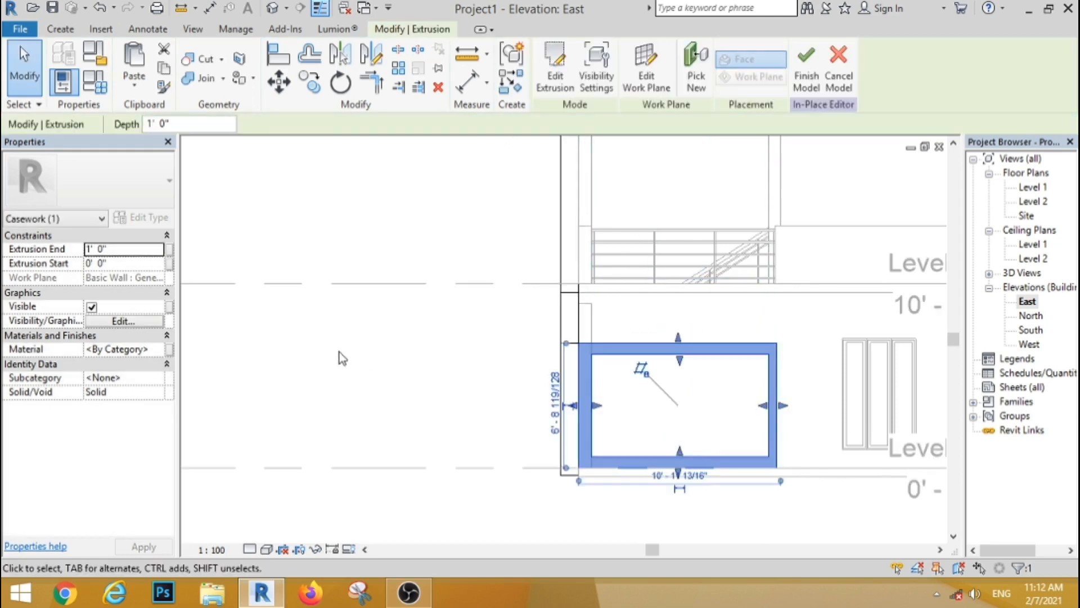
{"action": "left_click", "coordinate": [339, 351]}
{"action": "scroll", "coordinate": [326, 343], "scroll_direction": "down", "scroll_amount": 4}
{"action": "middle_click_drag", "start_coordinate": [662, 282], "coordinate": [541, 302]}
{"action": "scroll", "coordinate": [541, 303], "scroll_direction": "up", "scroll_amount": 3}
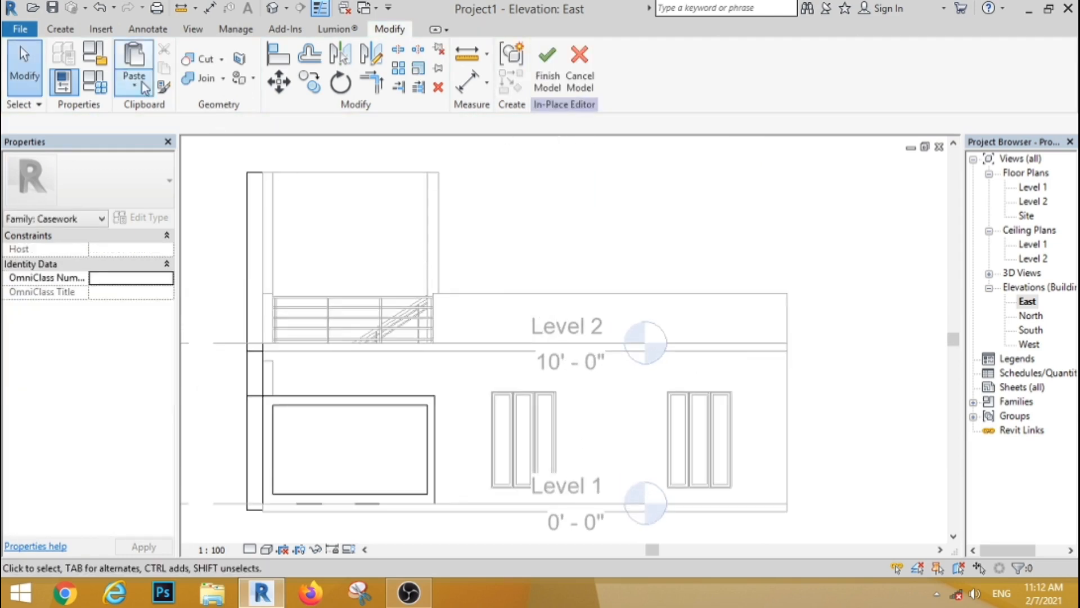
Step: Start an extrusion on the east wall's face and sketch a rectangle about 15' 11" by 3' 2" between the parapet top and Level 2
{"action": "left_click", "coordinate": [60, 29]}
{"action": "left_click", "coordinate": [136, 67]}
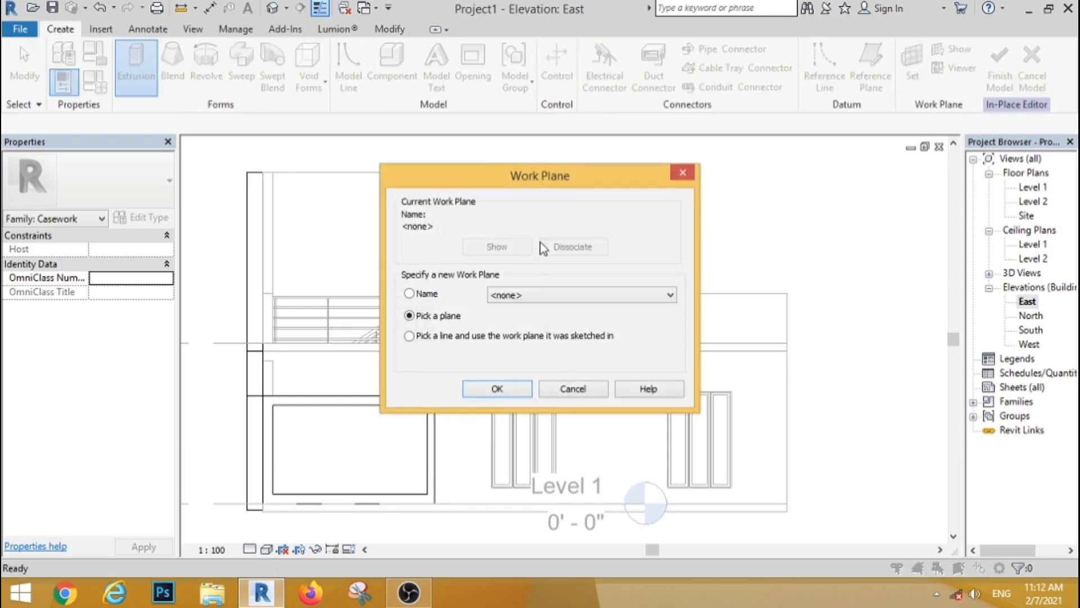
{"action": "left_click", "coordinate": [497, 387]}
{"action": "left_click", "coordinate": [754, 295]}
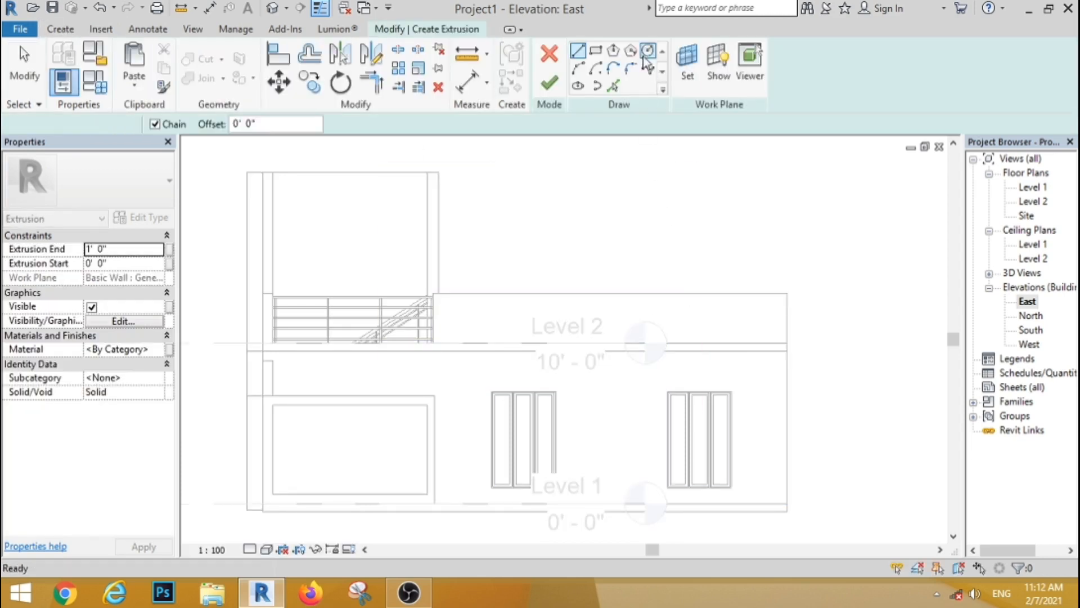
{"action": "left_click", "coordinate": [595, 52]}
{"action": "left_click", "coordinate": [481, 293]}
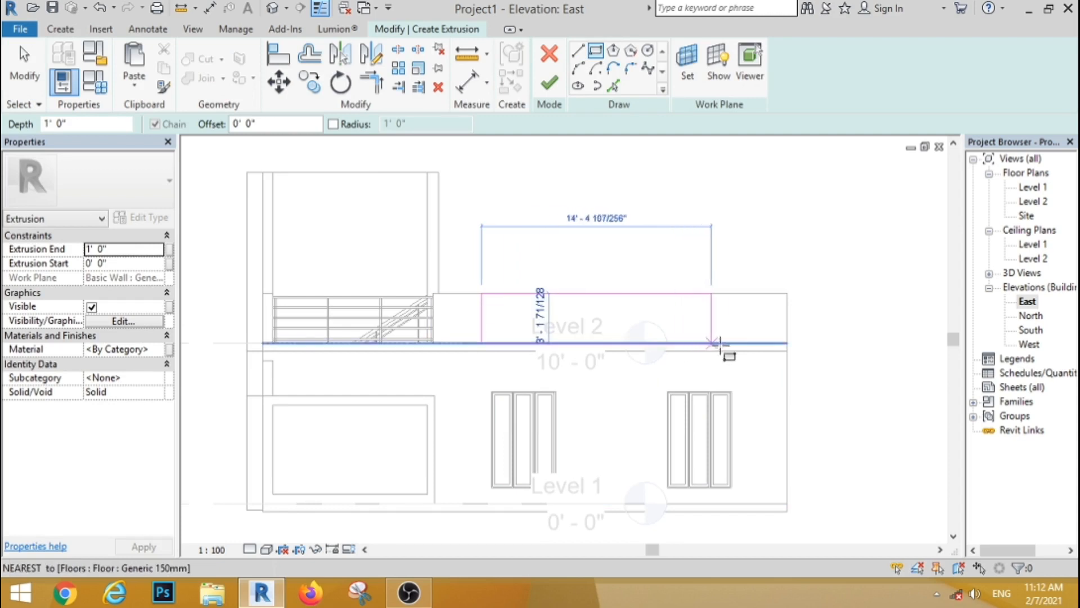
{"action": "left_click", "coordinate": [738, 343]}
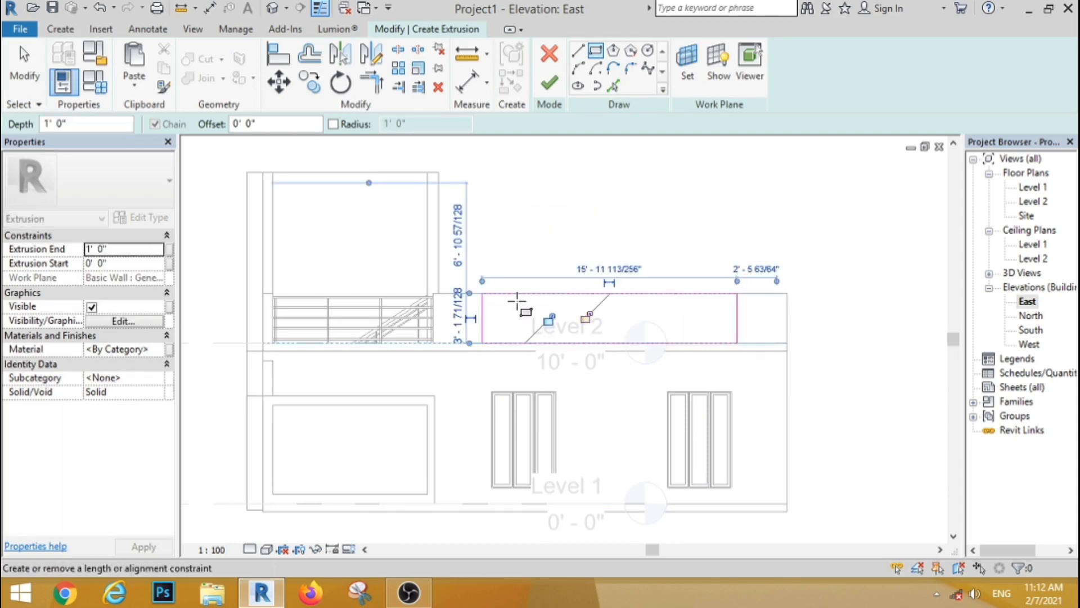
Step: Sketch an inner rectangle about 6' wide and 2'-4" high just inside the stair-side end of the Level 2 parapet frame outline
{"action": "scroll", "coordinate": [506, 310], "scroll_direction": "up", "scroll_amount": 2}
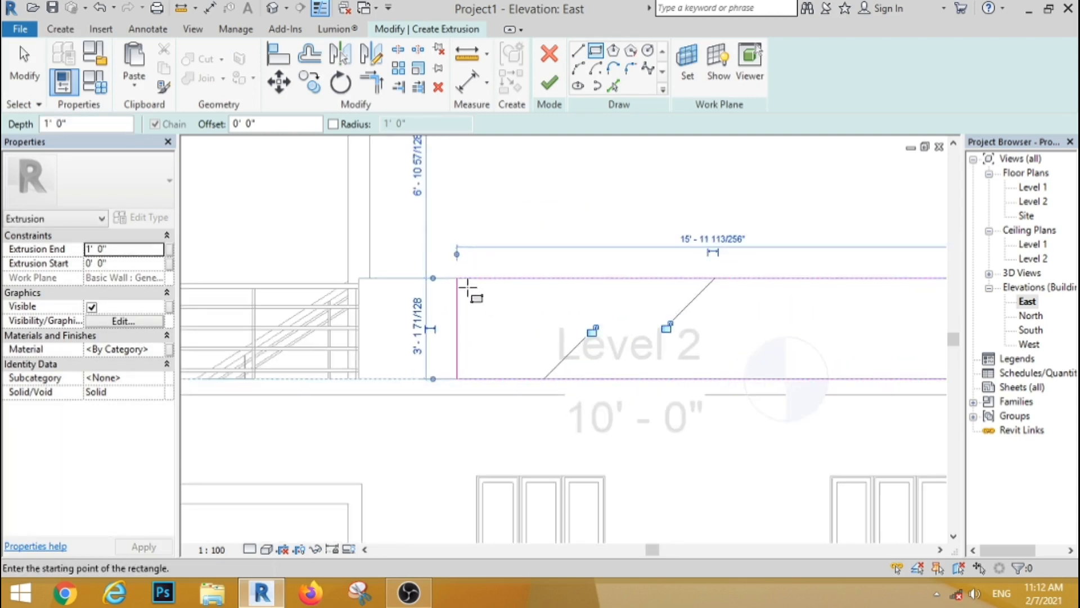
{"action": "left_click", "coordinate": [473, 290]}
{"action": "scroll", "coordinate": [605, 343], "scroll_direction": "down", "scroll_amount": 1}
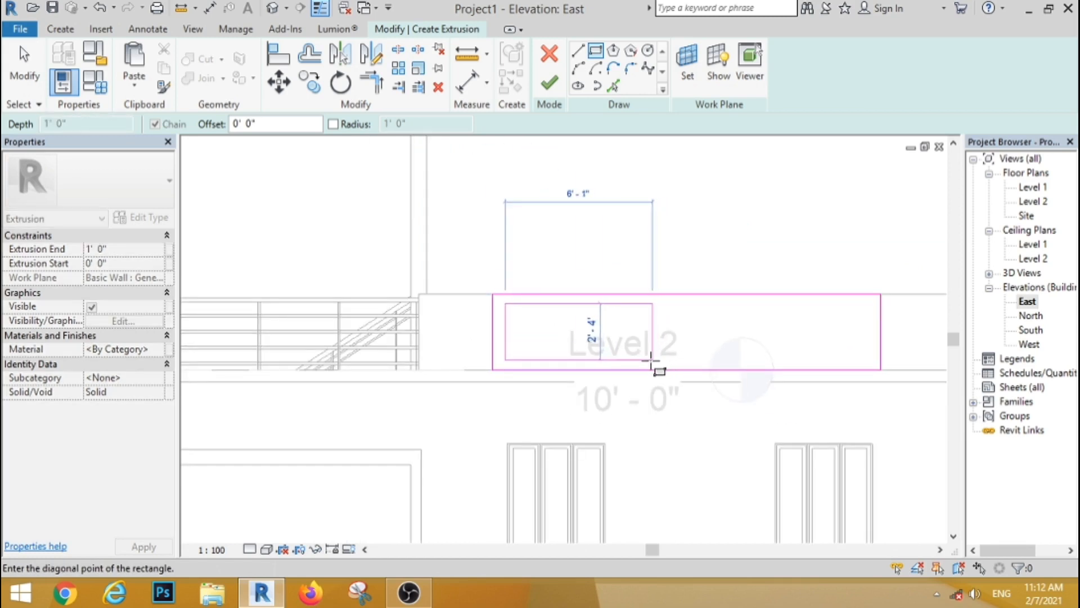
{"action": "left_click", "coordinate": [650, 361]}
{"action": "left_click", "coordinate": [25, 68]}
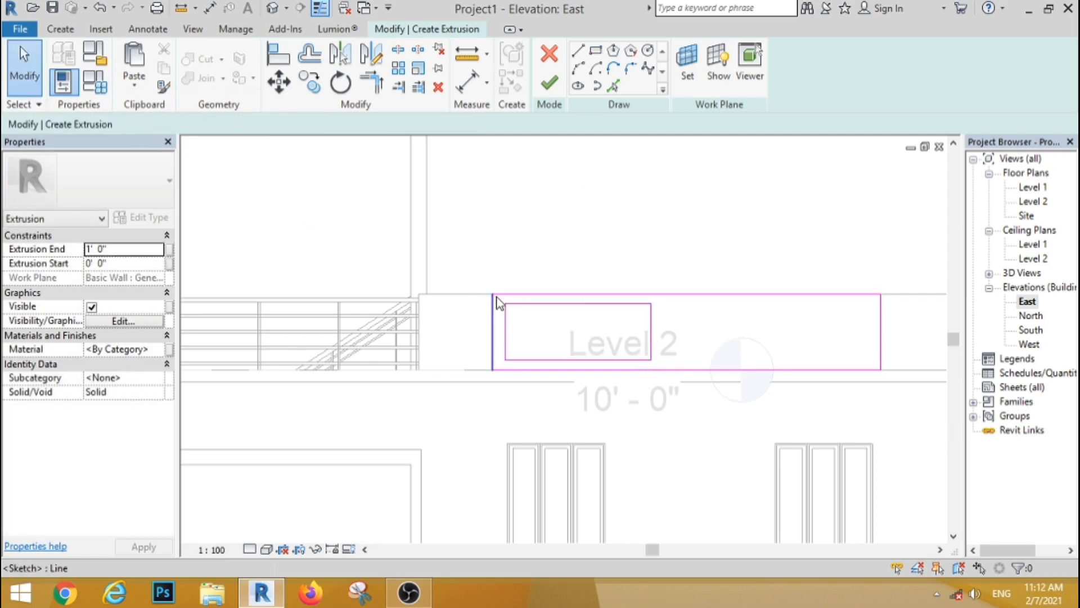
Step: Mirror a copy of the inner rectangle about a vertical axis near the middle of the frame outline
{"action": "left_click_drag", "start_coordinate": [497, 298], "coordinate": [670, 399]}
{"action": "left_click", "coordinate": [371, 55]}
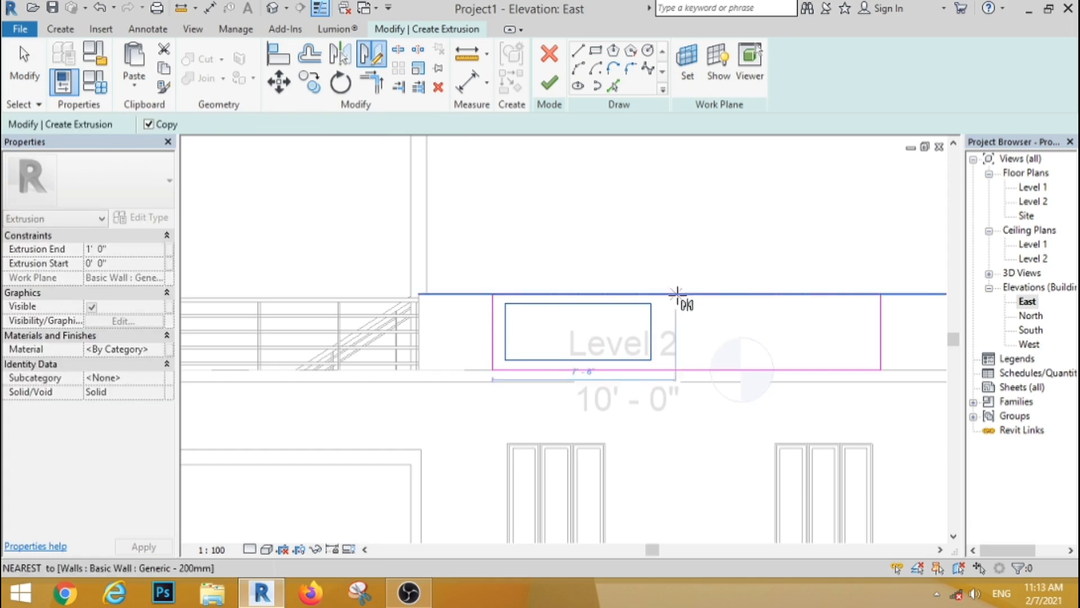
{"action": "left_click", "coordinate": [683, 294]}
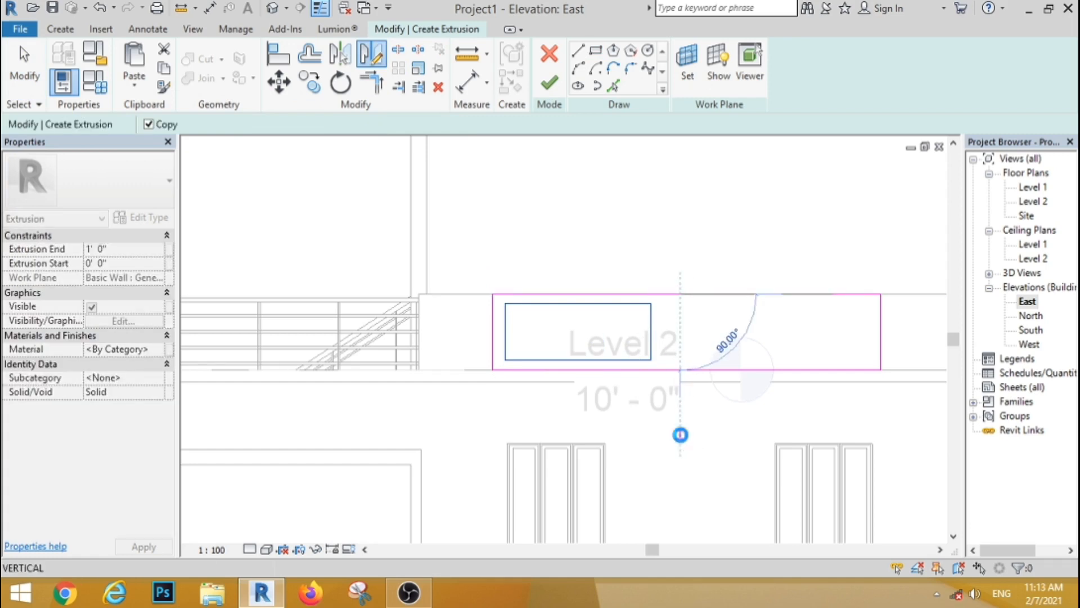
{"action": "left_click", "coordinate": [680, 434]}
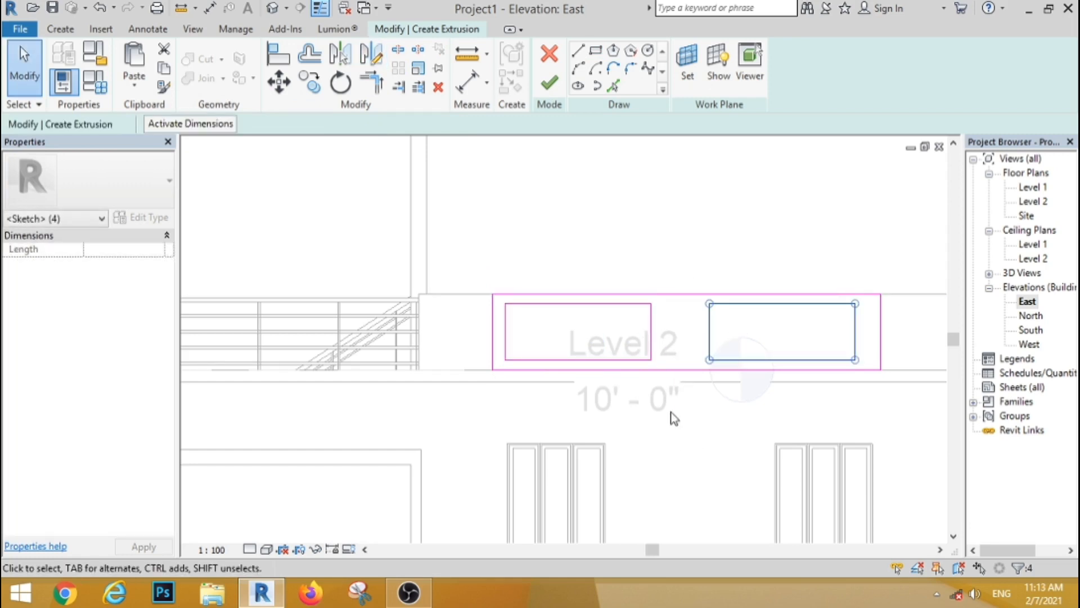
{"action": "left_click", "coordinate": [17, 75]}
Step: Move the facing edges of the two inner rectangles closer together to leave a narrow mullion, and finish the extrusion with a 1' 0" depth
{"action": "scroll", "coordinate": [677, 307], "scroll_direction": "down", "scroll_amount": 2}
{"action": "scroll", "coordinate": [677, 306], "scroll_direction": "up", "scroll_amount": 3}
{"action": "left_click", "coordinate": [607, 319]}
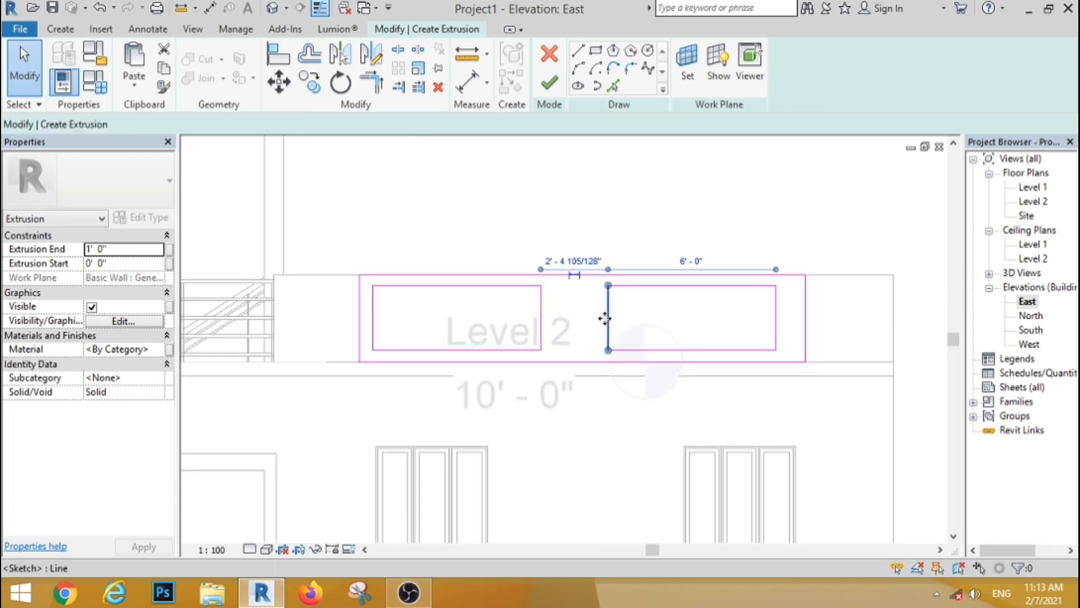
{"action": "left_click_drag", "start_coordinate": [606, 318], "coordinate": [566, 325]}
{"action": "left_click", "coordinate": [534, 244]}
{"action": "left_click", "coordinate": [549, 83]}
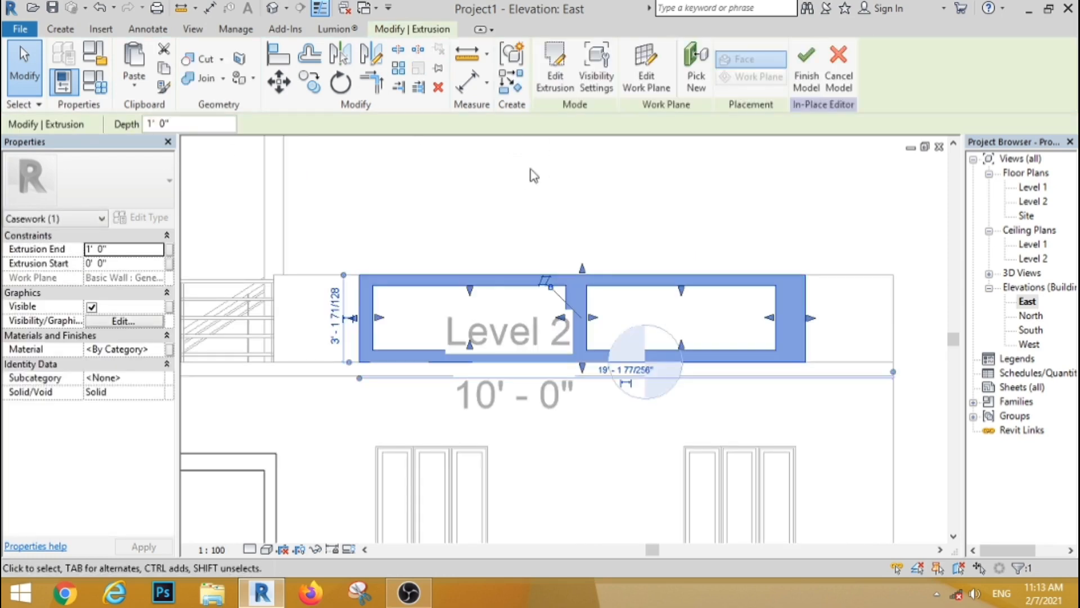
{"action": "left_click", "coordinate": [534, 438]}
{"action": "scroll", "coordinate": [490, 236], "scroll_direction": "down", "scroll_amount": 3}
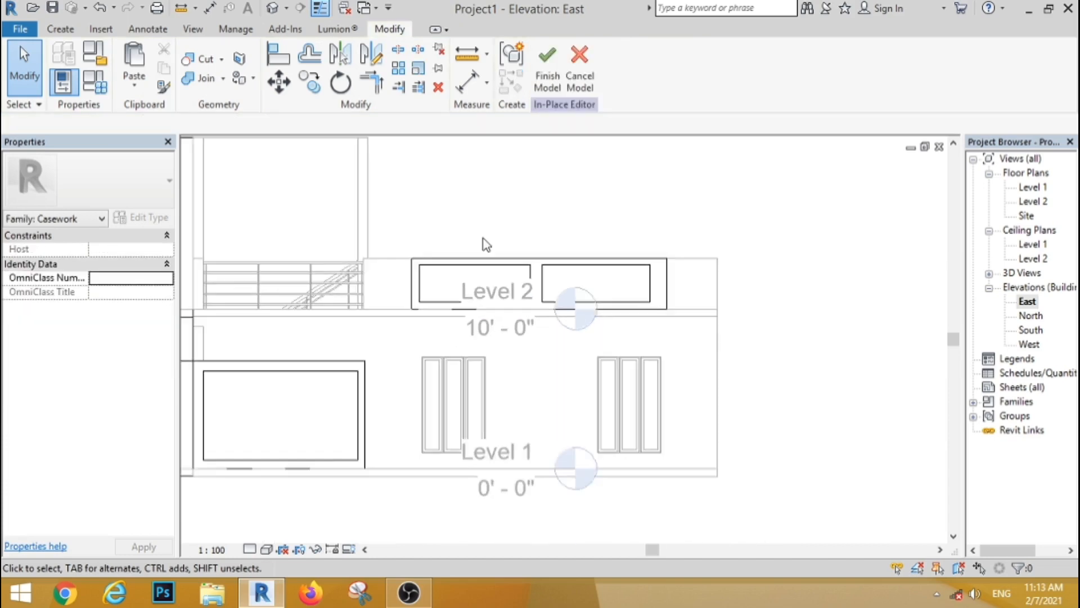
Step: Extrude a strip about 16'-7" long and 5" high on the east wall just above both windows, and finish the in-place model
{"action": "left_click", "coordinate": [76, 28]}
{"action": "left_click", "coordinate": [127, 58]}
{"action": "left_click", "coordinate": [488, 393]}
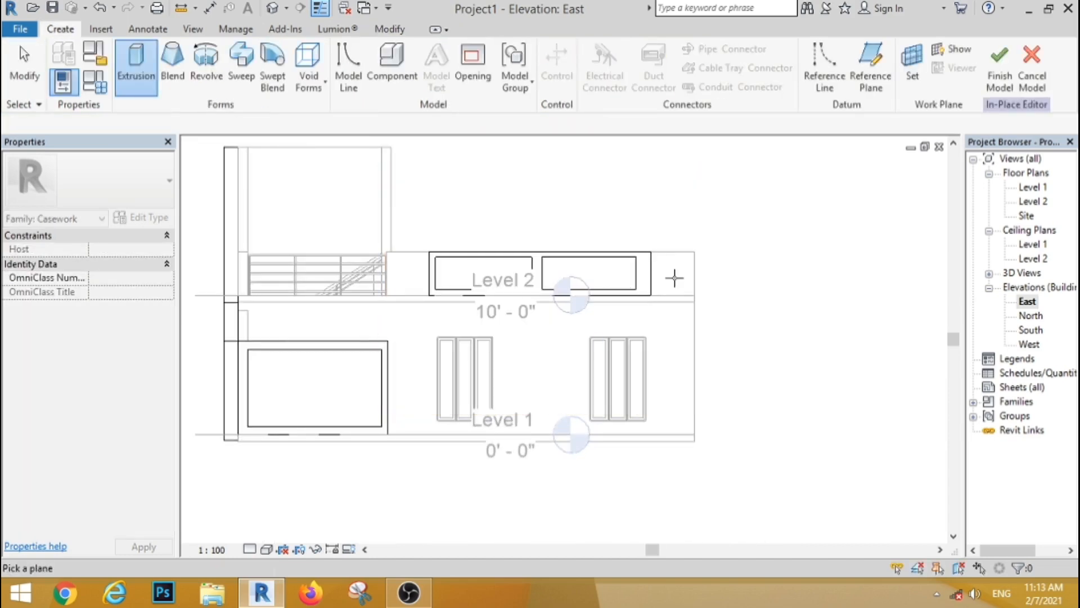
{"action": "left_click", "coordinate": [681, 251]}
{"action": "left_click", "coordinate": [595, 58]}
{"action": "scroll", "coordinate": [465, 335], "scroll_direction": "up", "scroll_amount": 3}
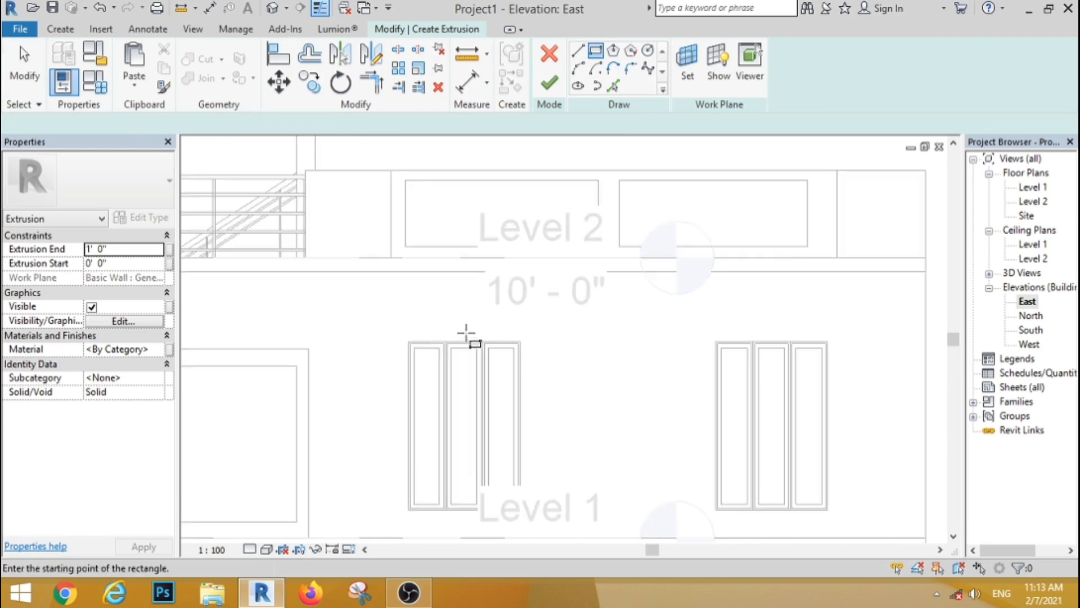
{"action": "left_click", "coordinate": [383, 217]}
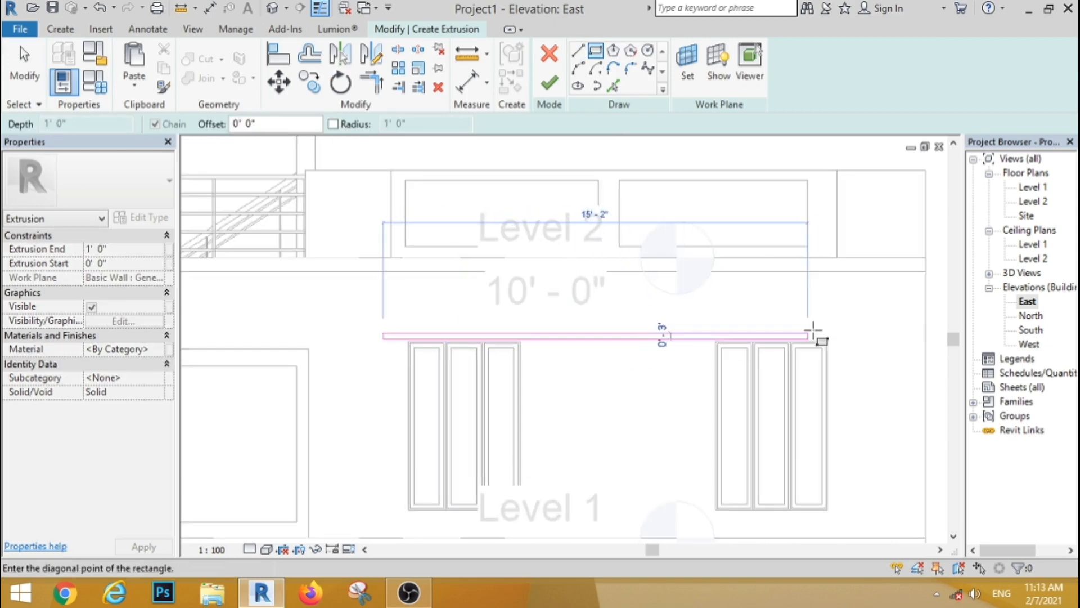
{"action": "left_click", "coordinate": [848, 328]}
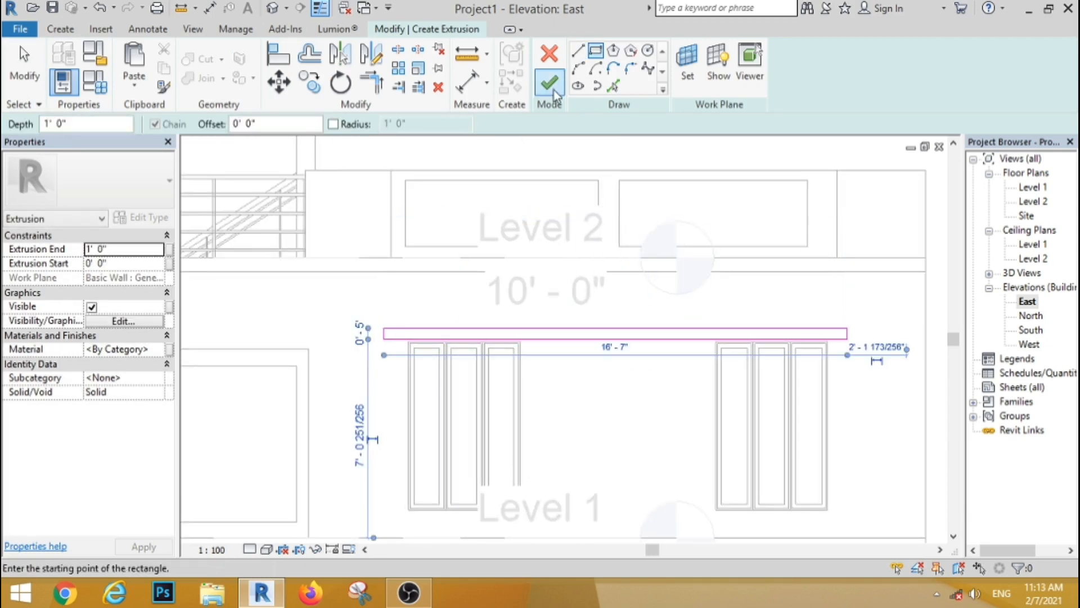
{"action": "left_click", "coordinate": [550, 82]}
{"action": "left_click", "coordinate": [593, 387]}
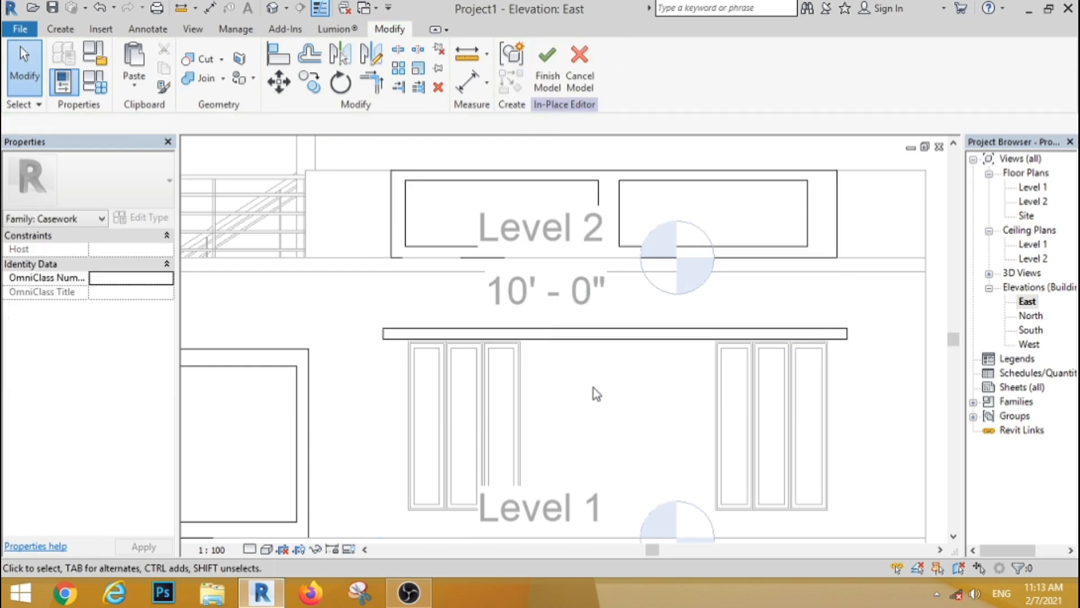
{"action": "scroll", "coordinate": [526, 300], "scroll_direction": "down", "scroll_amount": 4}
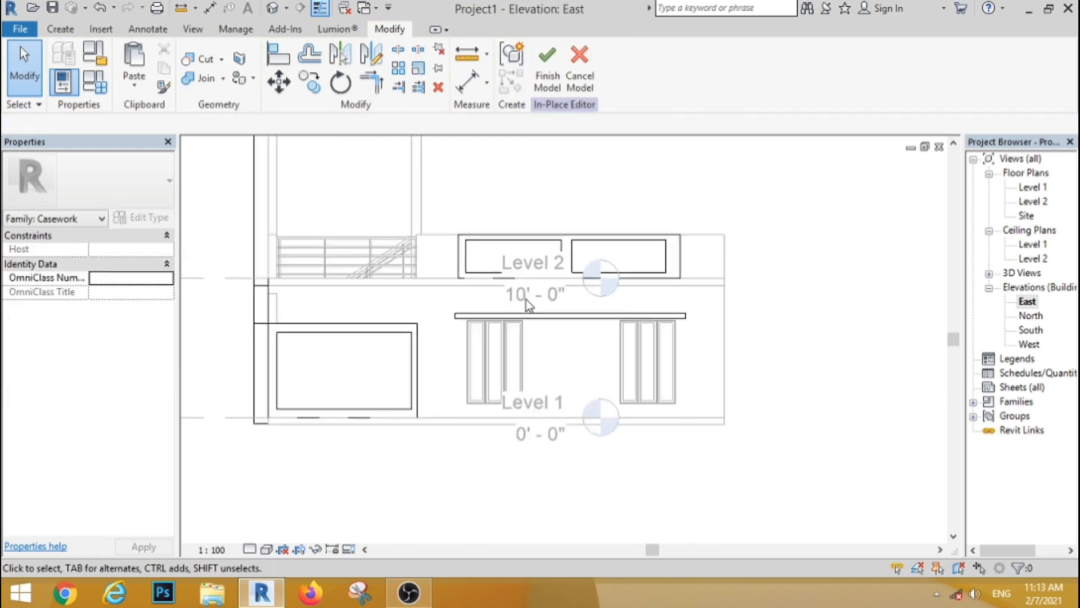
{"action": "left_click", "coordinate": [548, 68]}
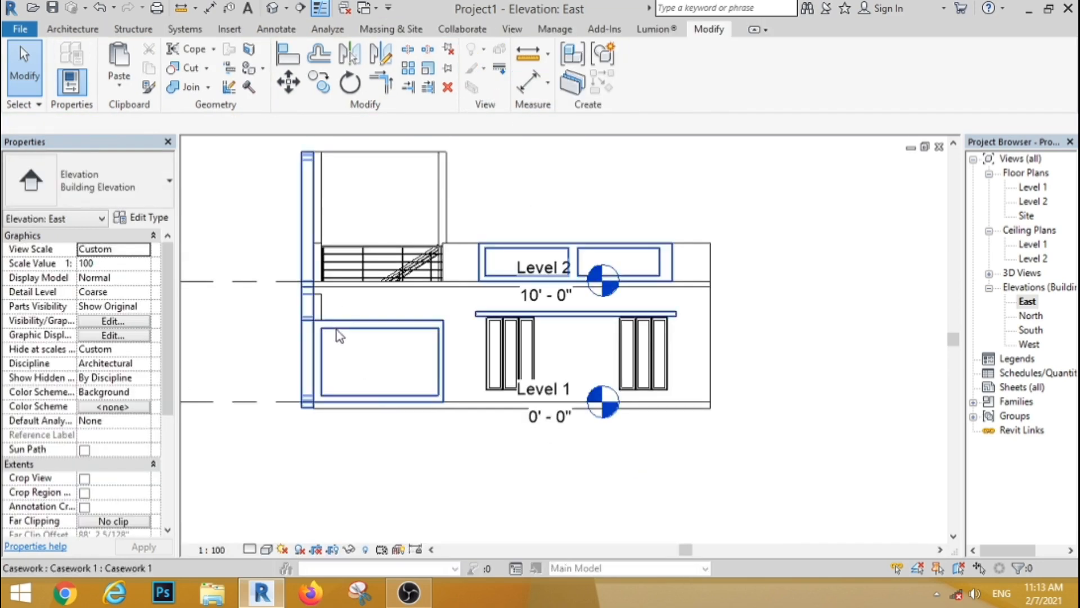
Step: Display the house in the default 3D view from its home orientation and set the visual style to Realistic
{"action": "left_click", "coordinate": [272, 10]}
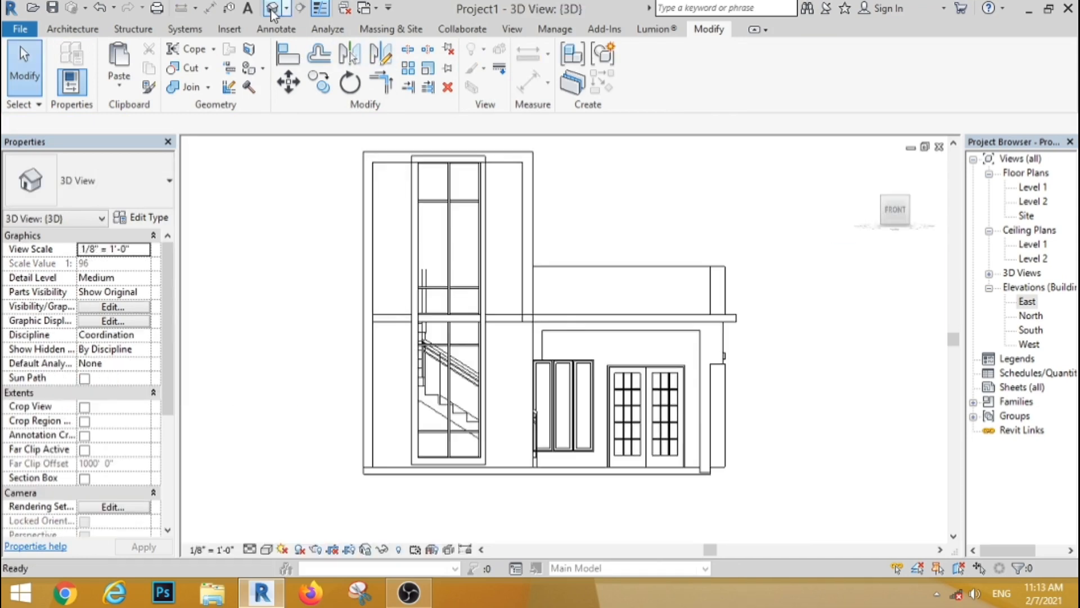
{"action": "left_click", "coordinate": [871, 169]}
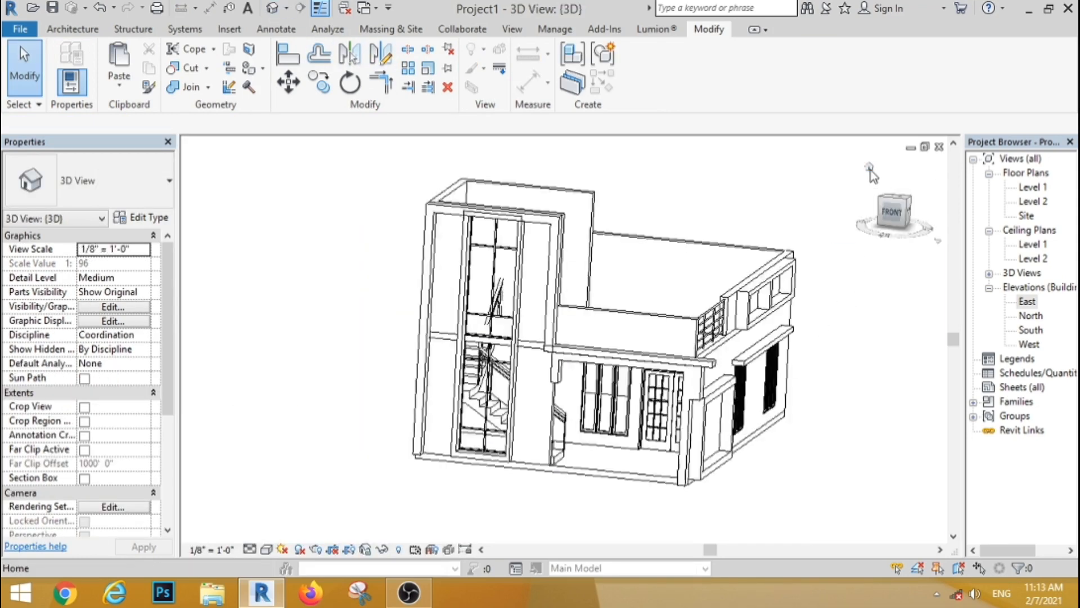
{"action": "scroll", "coordinate": [556, 489], "scroll_direction": "up", "scroll_amount": 5}
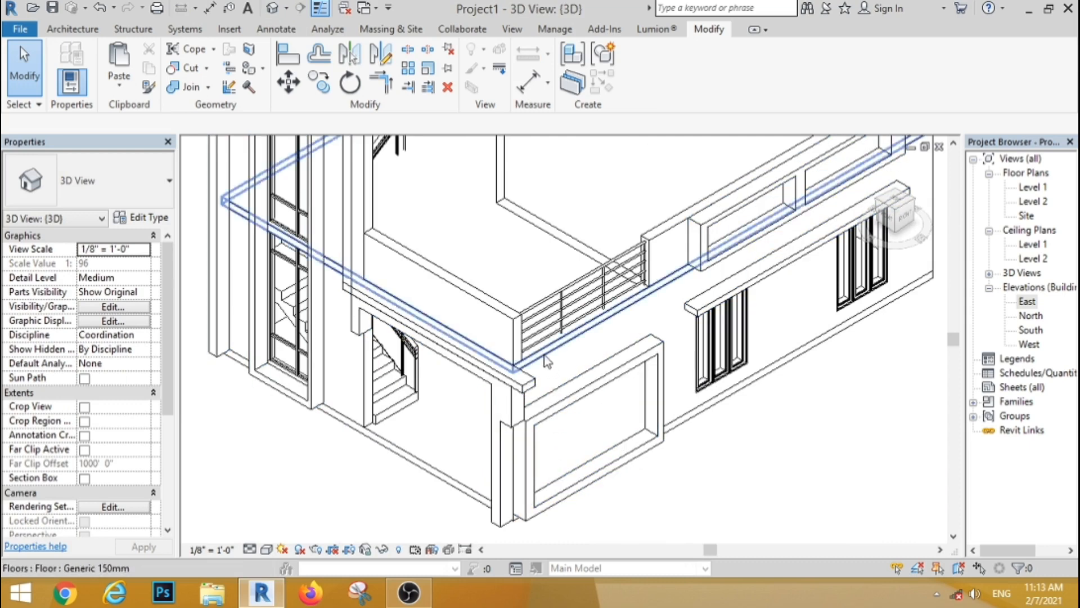
{"action": "scroll", "coordinate": [521, 415], "scroll_direction": "up", "scroll_amount": 2}
{"action": "scroll", "coordinate": [520, 414], "scroll_direction": "down", "scroll_amount": 3}
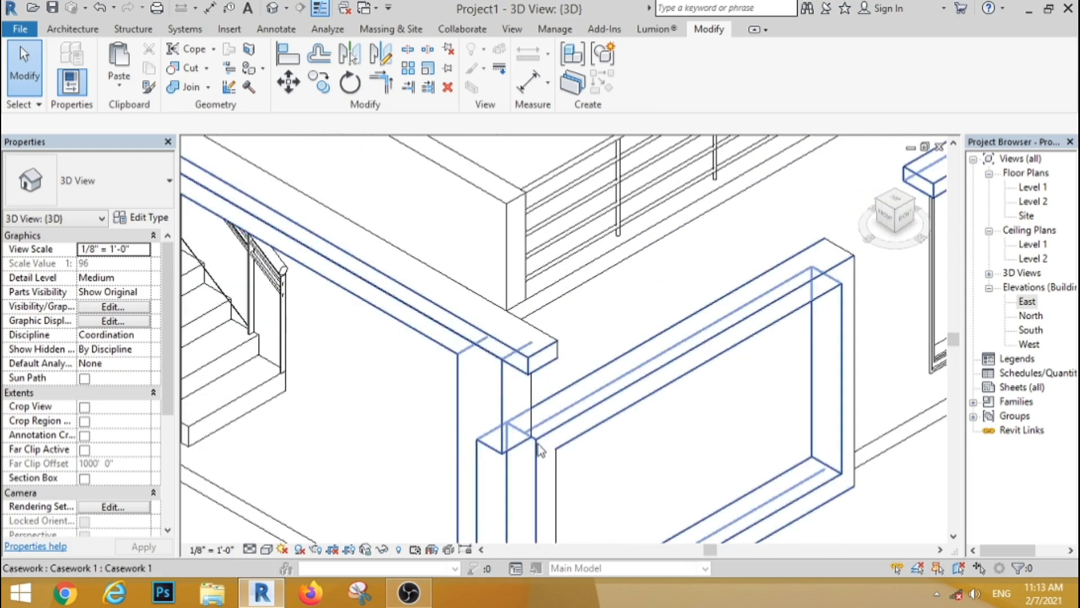
{"action": "left_click", "coordinate": [266, 550]}
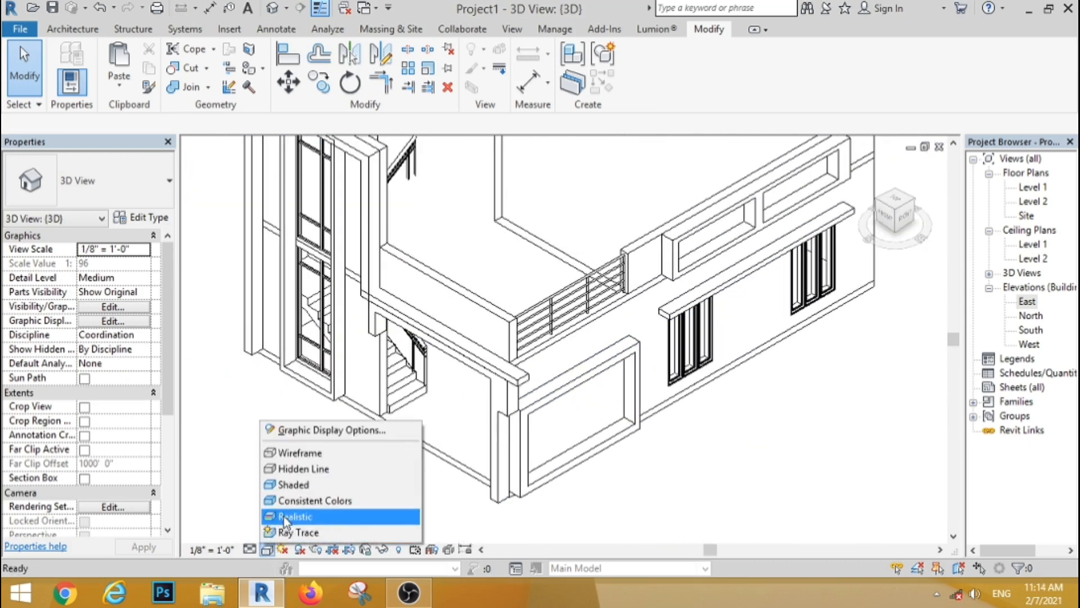
{"action": "key", "text": "Escape"}
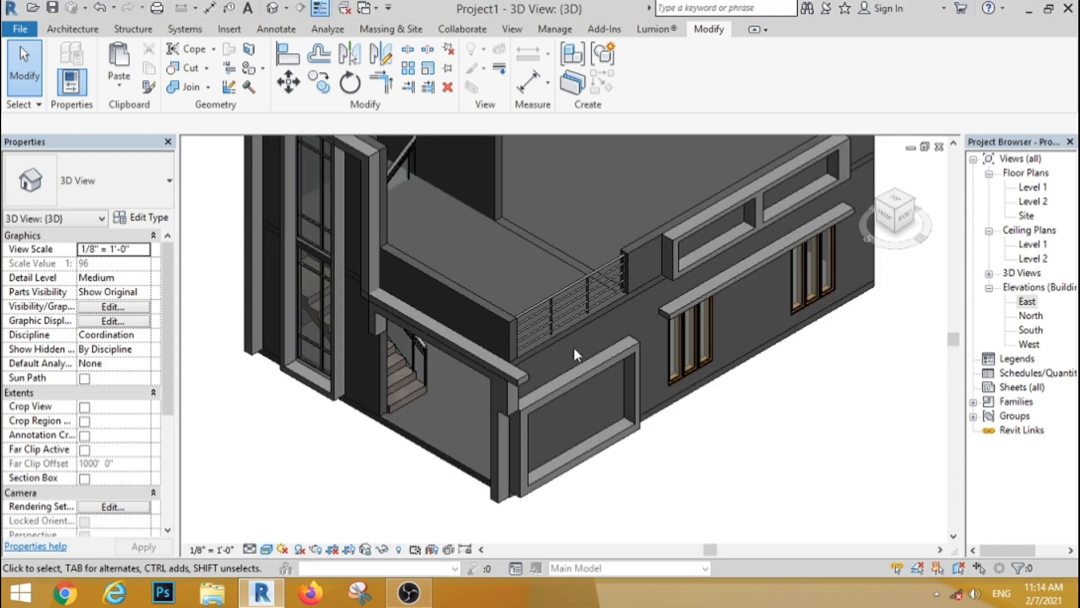
Step: Raise the base of the wall behind the ground-floor frame to the frame's top edge, about 6'-9" above Level 1, and check it in 3D
{"action": "scroll", "coordinate": [560, 336], "scroll_direction": "up", "scroll_amount": 3}
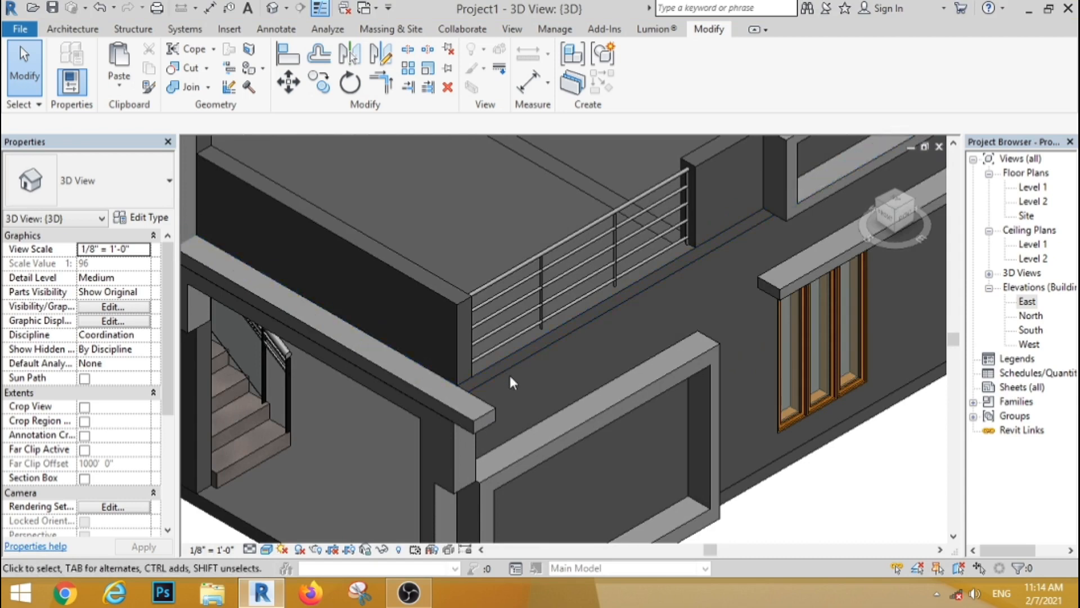
{"action": "scroll", "coordinate": [511, 377], "scroll_direction": "down", "scroll_amount": 2}
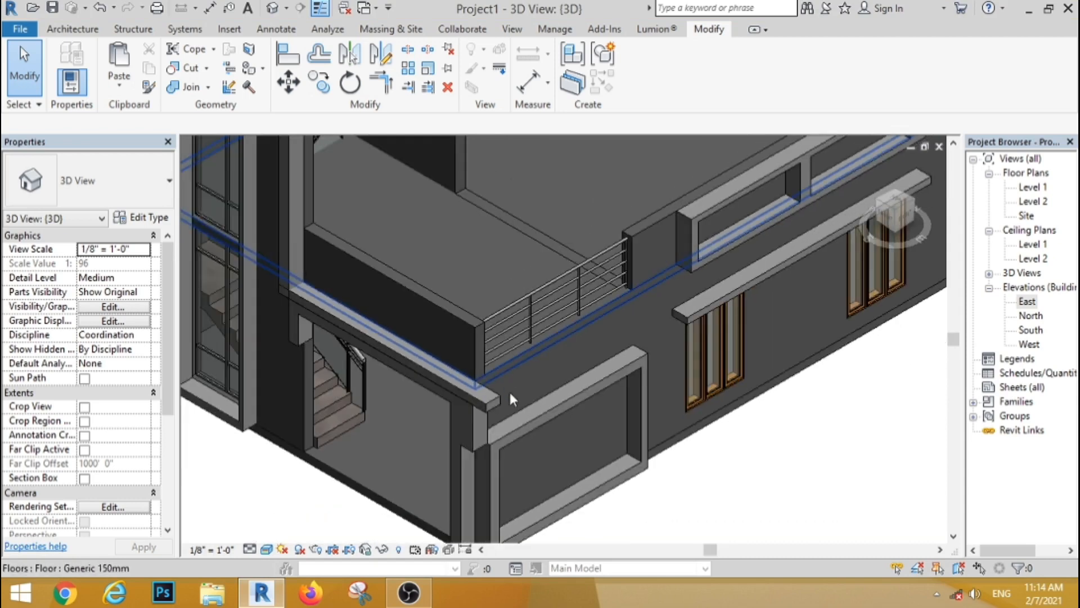
{"action": "middle_click_drag", "start_coordinate": [494, 455], "coordinate": [519, 481], "text": "shift"}
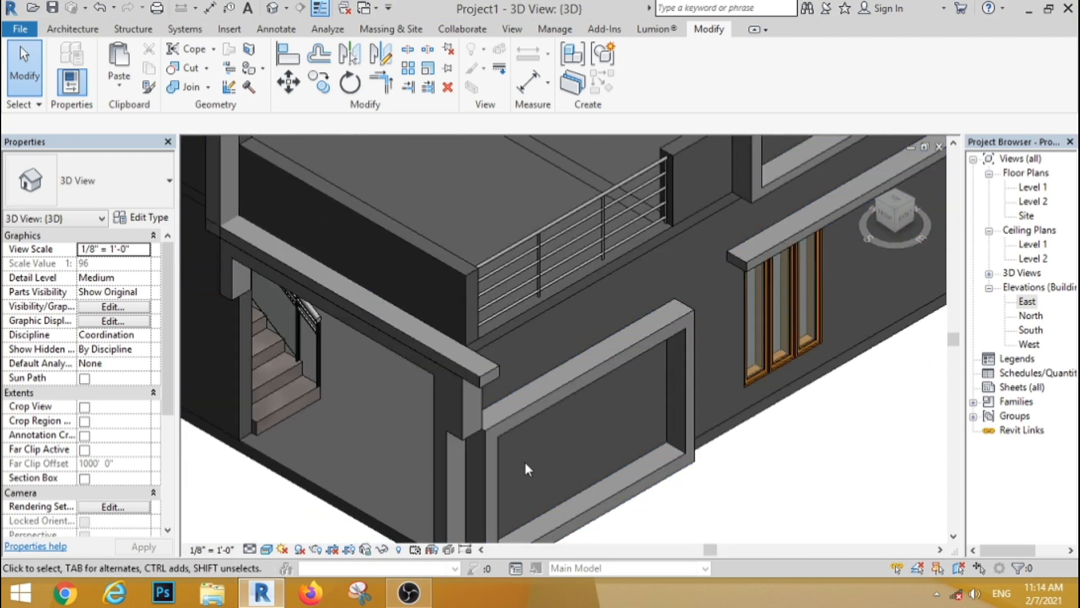
{"action": "scroll", "coordinate": [525, 466], "scroll_direction": "down", "scroll_amount": 3}
{"action": "double_click", "coordinate": [1034, 187]}
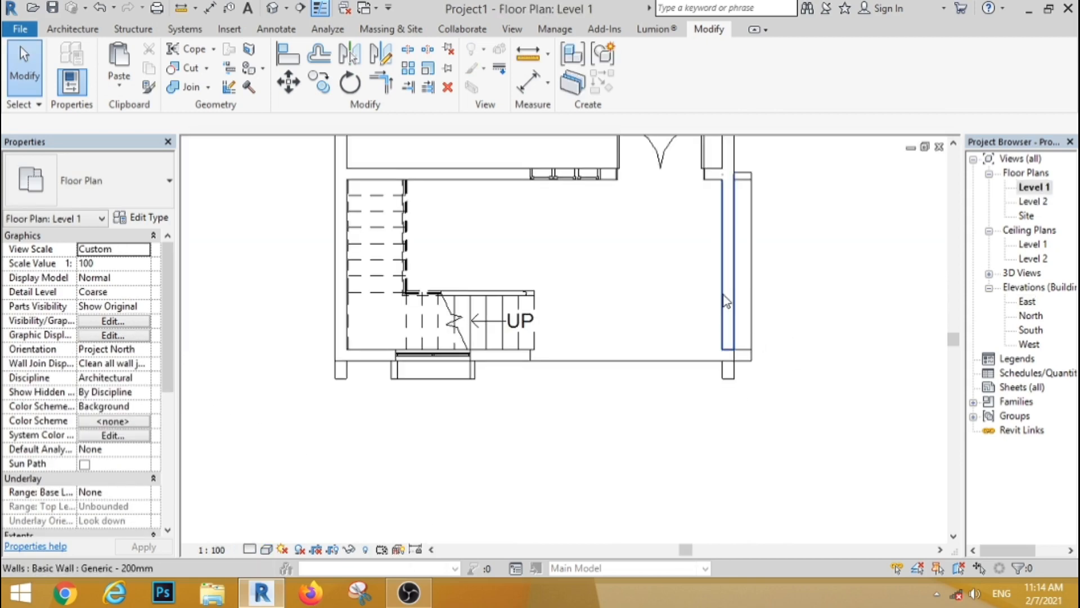
{"action": "left_click", "coordinate": [726, 301]}
{"action": "double_click", "coordinate": [1027, 301]}
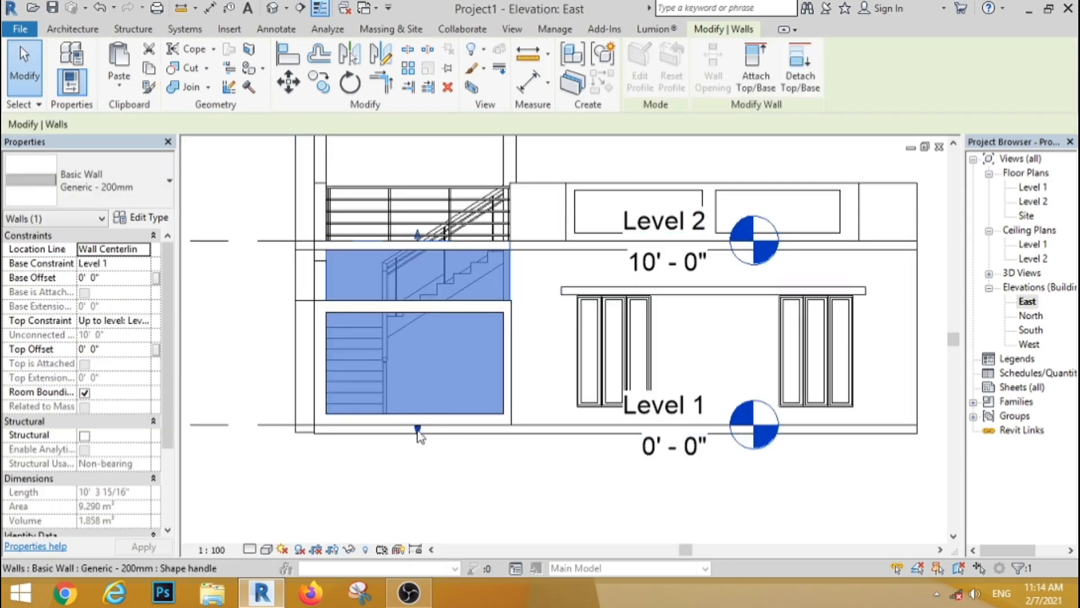
{"action": "left_click_drag", "start_coordinate": [417, 429], "coordinate": [416, 304]}
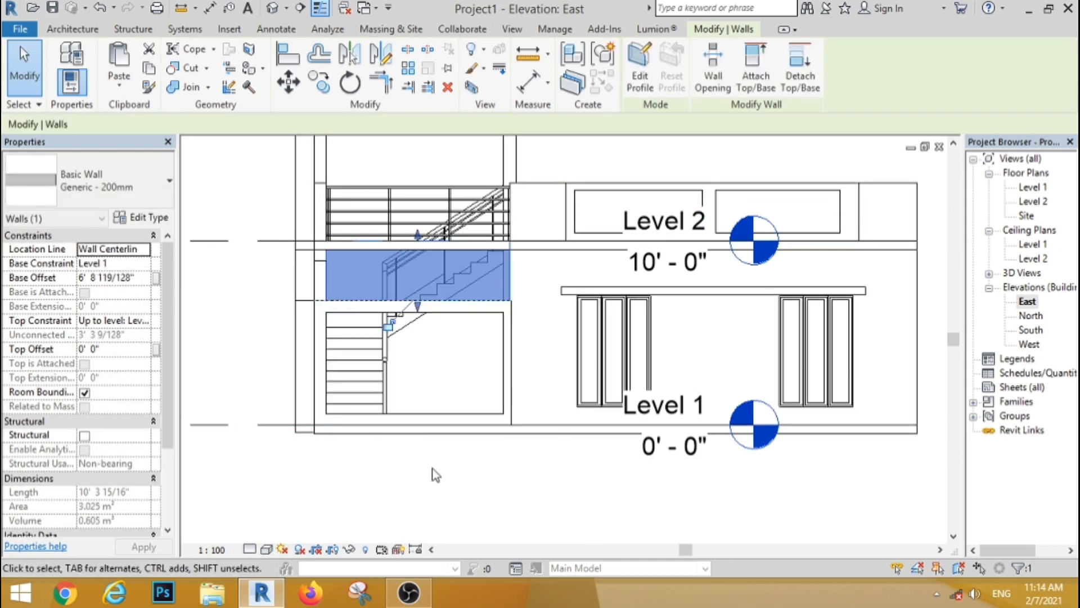
{"action": "left_click", "coordinate": [434, 473]}
{"action": "left_click", "coordinate": [272, 9]}
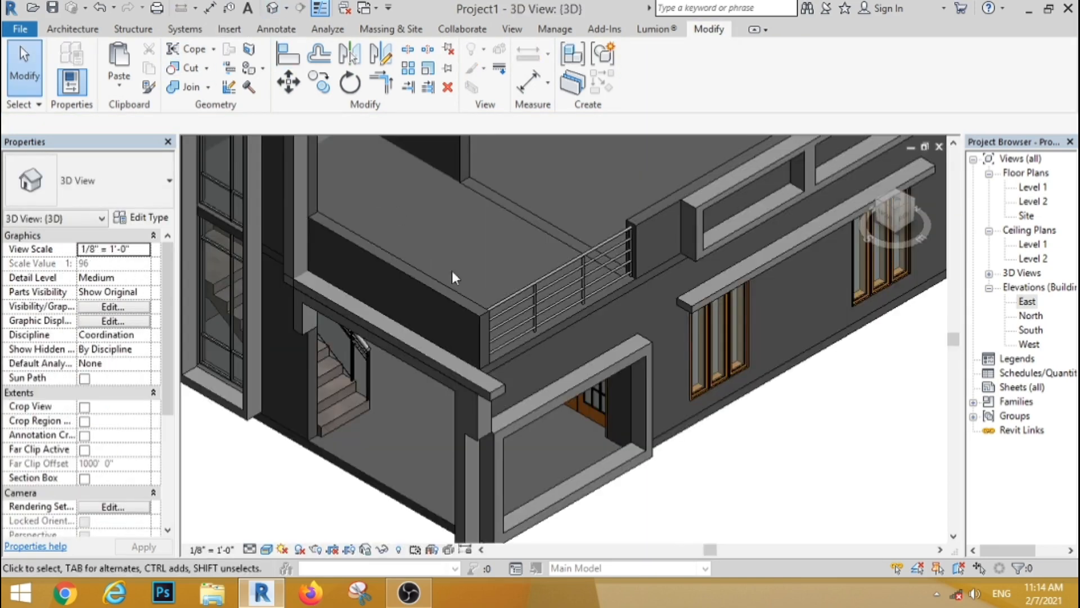
{"action": "scroll", "coordinate": [479, 315], "scroll_direction": "down", "scroll_amount": 3}
{"action": "scroll", "coordinate": [510, 383], "scroll_direction": "up", "scroll_amount": 2}
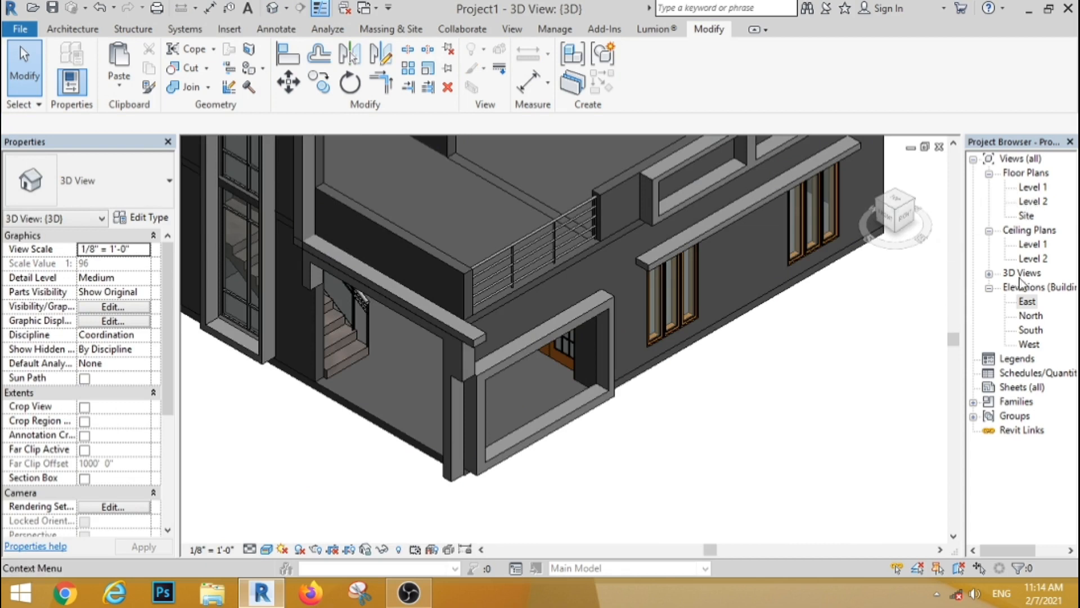
Step: Open the South elevation and edit the in-place casework at the corner beside the entrance
{"action": "double_click", "coordinate": [1027, 330]}
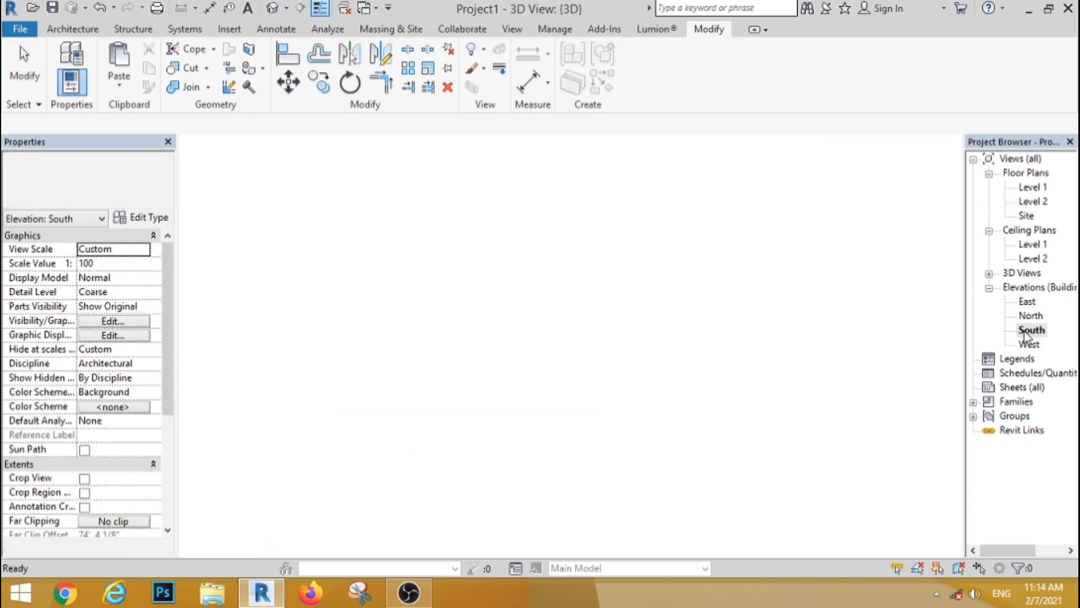
{"action": "scroll", "coordinate": [601, 264], "scroll_direction": "up", "scroll_amount": 3}
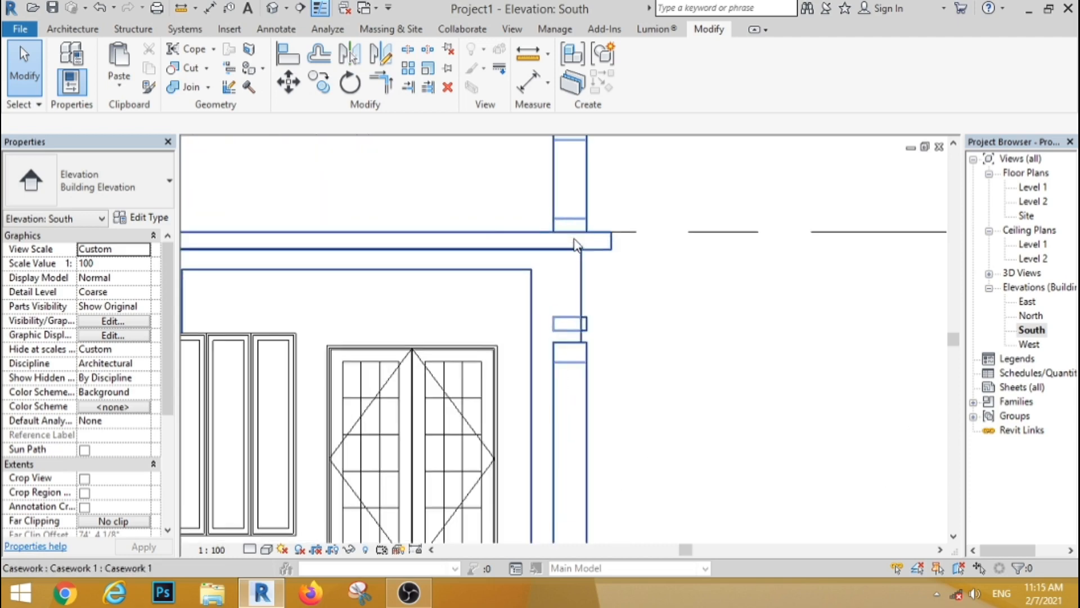
{"action": "left_click", "coordinate": [569, 220]}
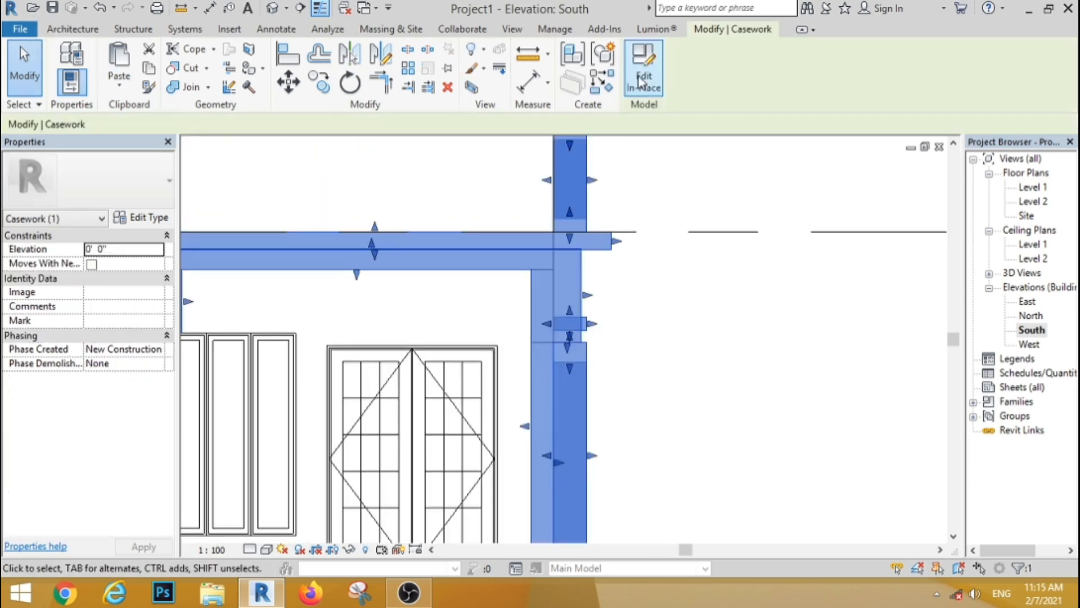
{"action": "left_click", "coordinate": [642, 62]}
Step: Create an extrusion from a rectangle about 2'-9" high, filling the corner between the slab edge and the ground-floor frame, using a picked wall plane
{"action": "left_click", "coordinate": [61, 29]}
{"action": "left_click", "coordinate": [135, 66]}
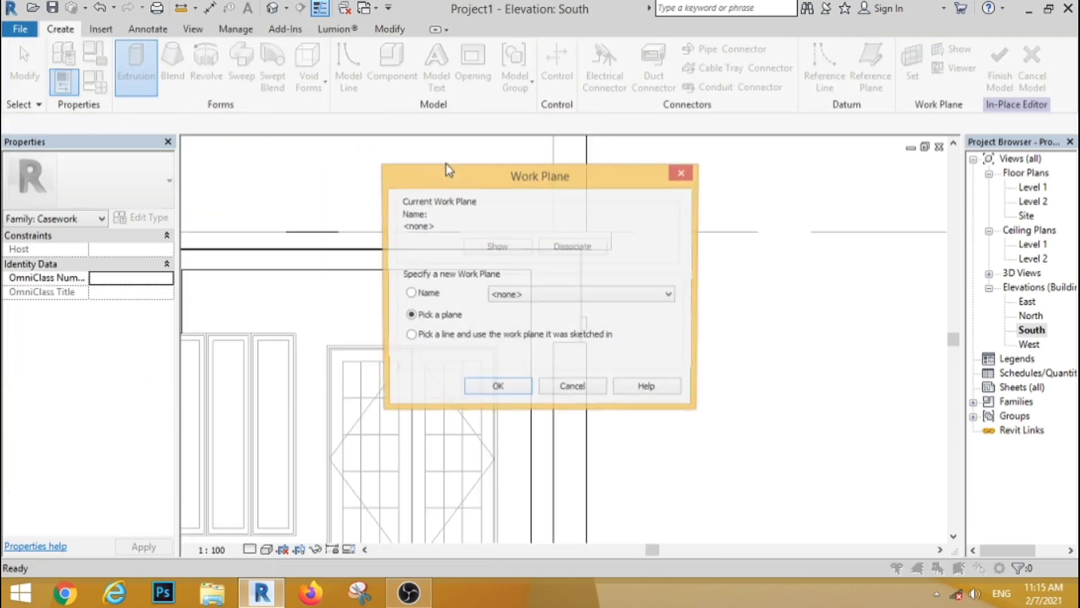
{"action": "key", "text": "Return"}
{"action": "scroll", "coordinate": [572, 189], "scroll_direction": "down", "scroll_amount": 4}
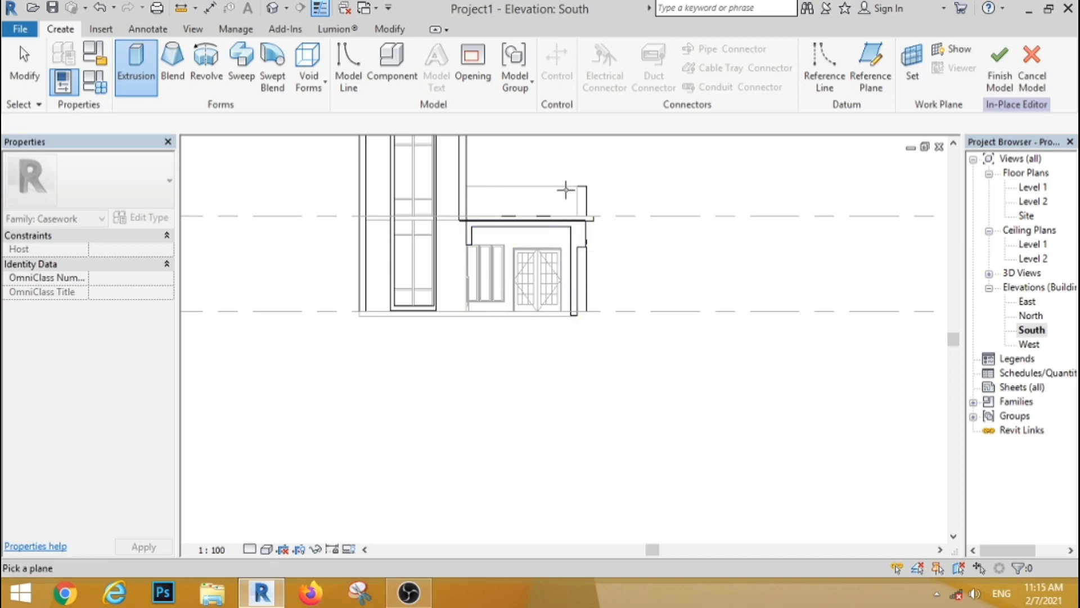
{"action": "left_click", "coordinate": [579, 216]}
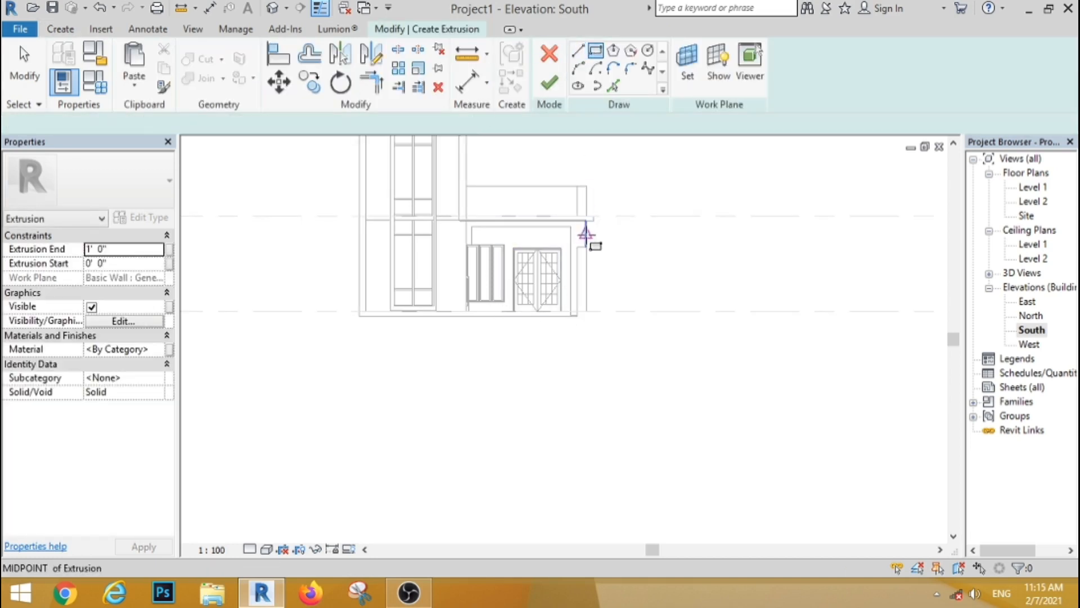
{"action": "scroll", "coordinate": [586, 234], "scroll_direction": "up", "scroll_amount": 4}
{"action": "left_click", "coordinate": [583, 283]}
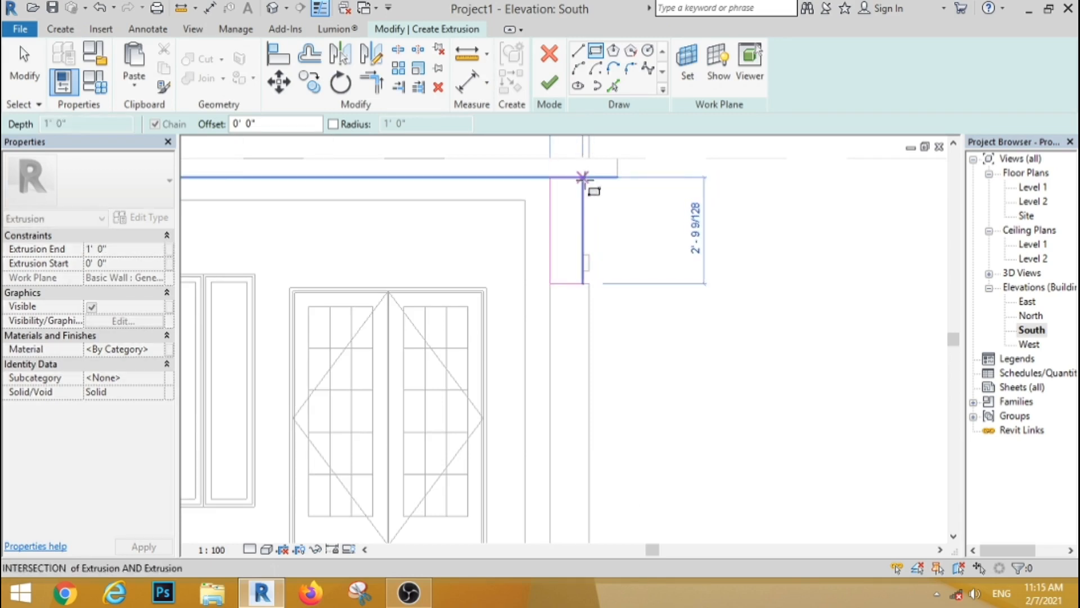
{"action": "left_click", "coordinate": [583, 177]}
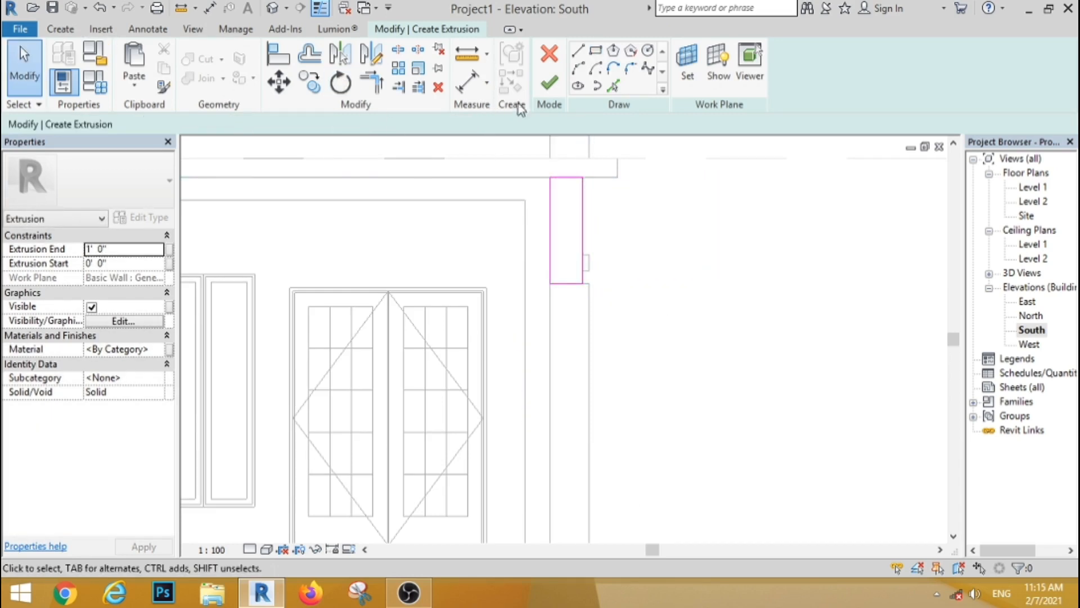
{"action": "left_click", "coordinate": [549, 83]}
Step: Stretch the new extrusion along the east facade in 3D so it spans the ground-floor frame up to the end of the balcony railing
{"action": "left_click", "coordinate": [273, 10]}
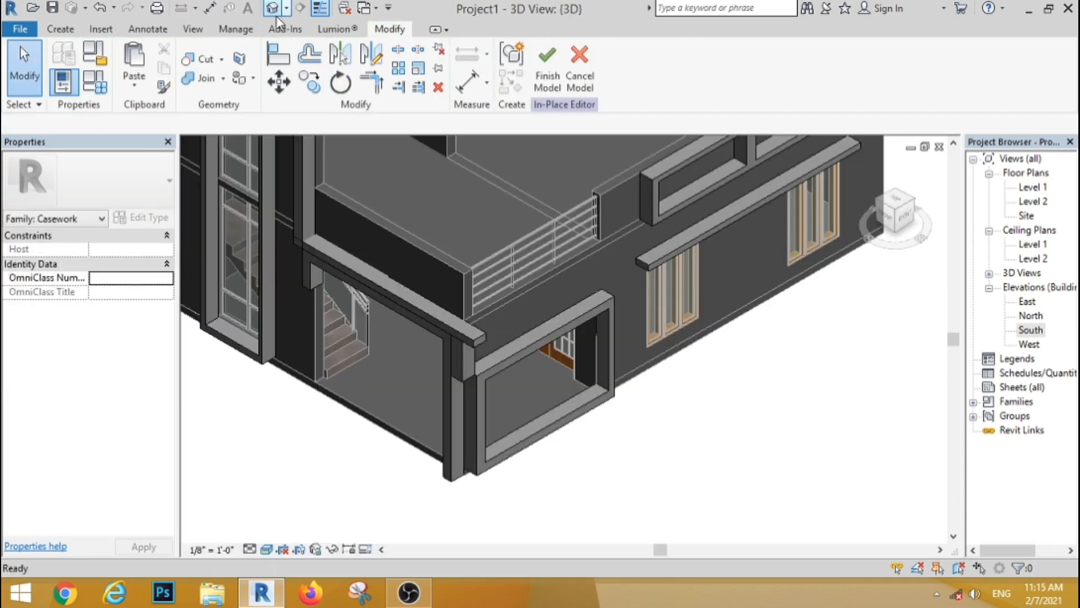
{"action": "left_click", "coordinate": [472, 353]}
{"action": "left_click", "coordinate": [906, 216]}
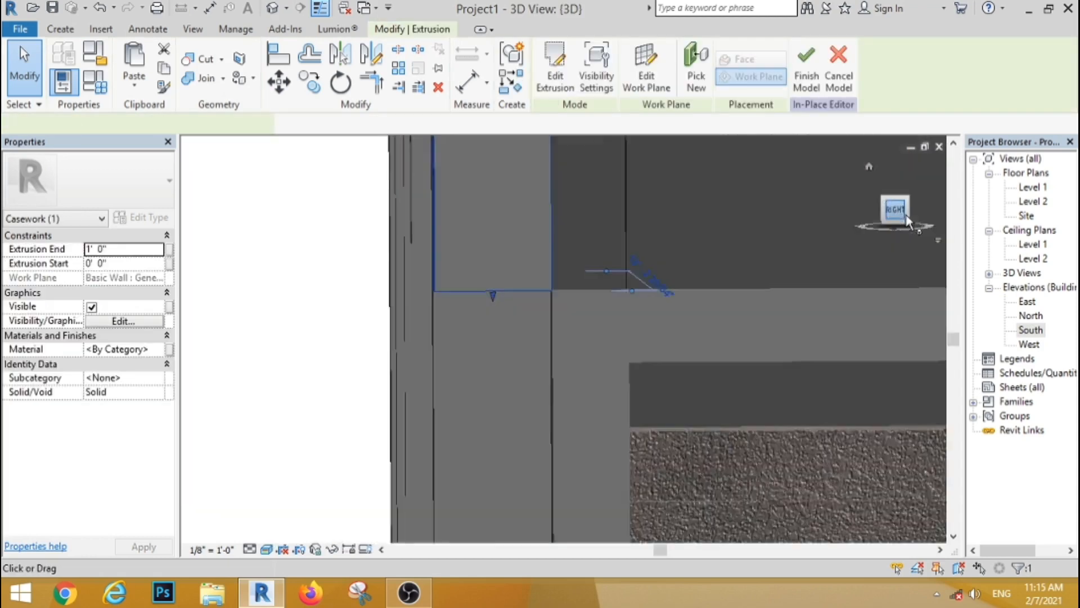
{"action": "scroll", "coordinate": [350, 285], "scroll_direction": "down", "scroll_amount": 6}
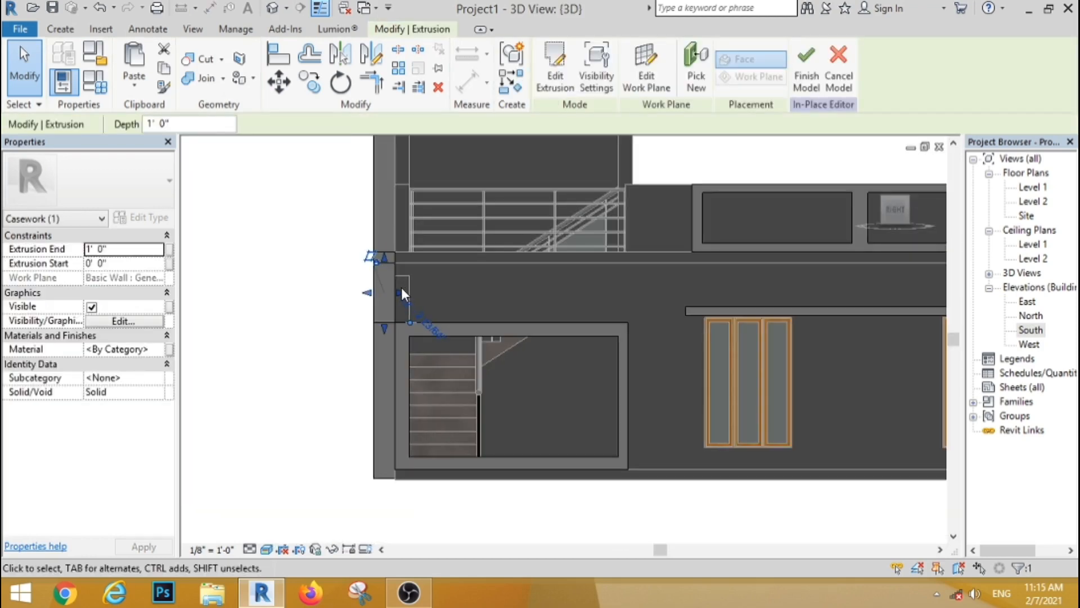
{"action": "left_click", "coordinate": [480, 296]}
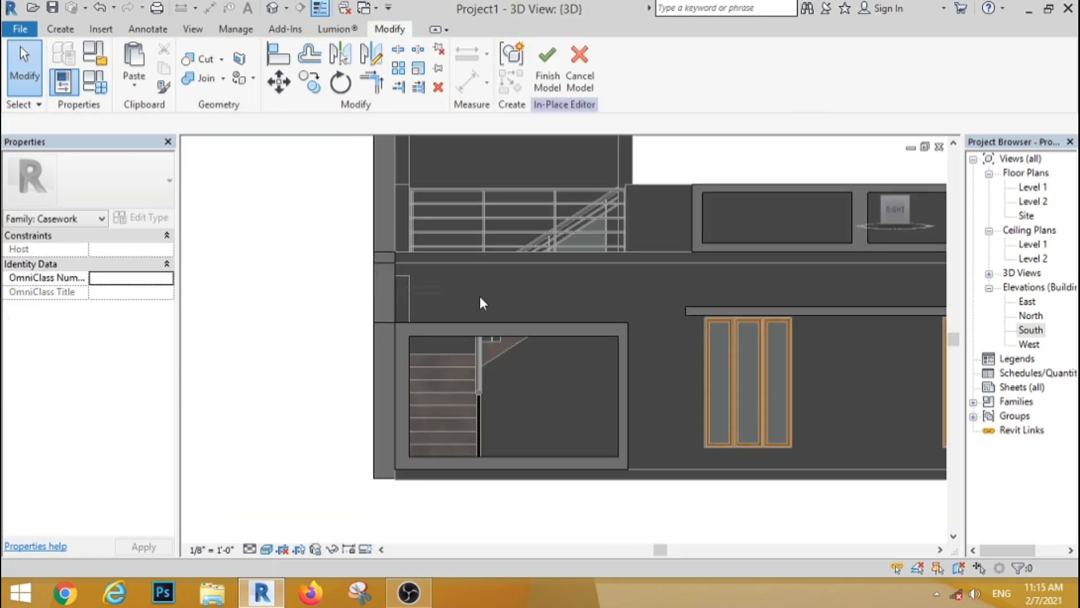
{"action": "left_click", "coordinate": [396, 289]}
{"action": "left_click_drag", "start_coordinate": [609, 306], "coordinate": [624, 308]}
{"action": "key", "text": "Escape"}
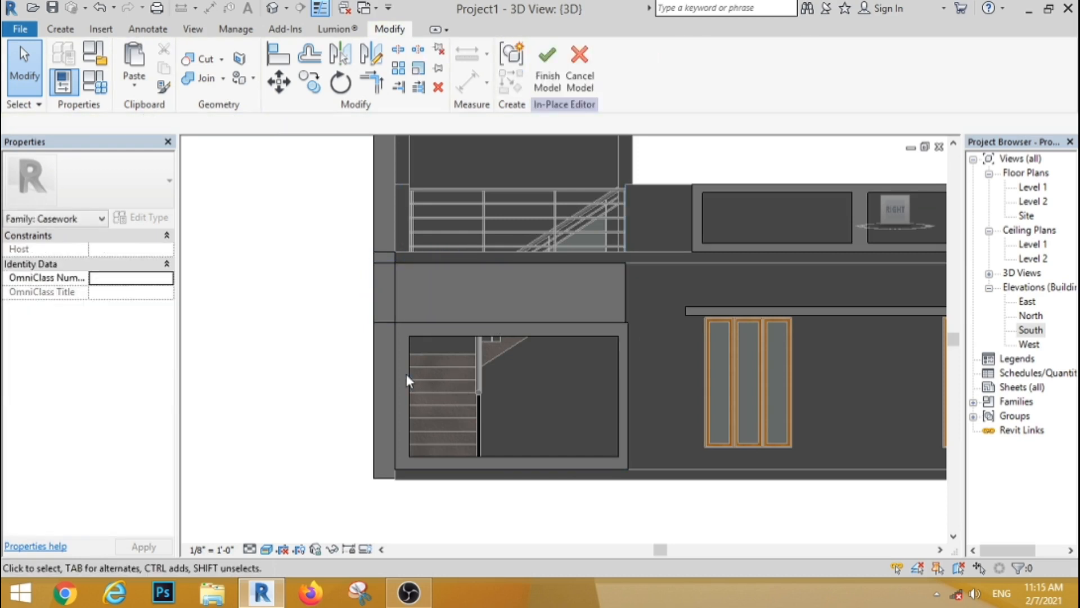
Step: Move both near-corner vertical edges of the ground-floor frame's sketch out to the building corner, and finish the extrusion
{"action": "left_click", "coordinate": [407, 374]}
{"action": "scroll", "coordinate": [346, 380], "scroll_direction": "up", "scroll_amount": 3}
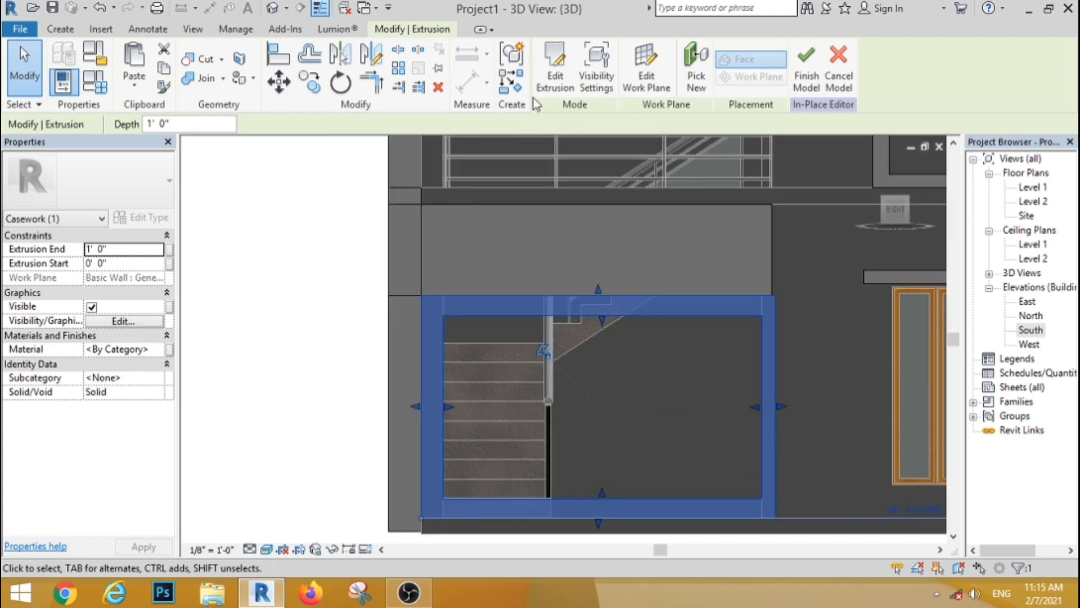
{"action": "left_click", "coordinate": [555, 72]}
{"action": "left_click_drag", "start_coordinate": [362, 391], "coordinate": [365, 391]}
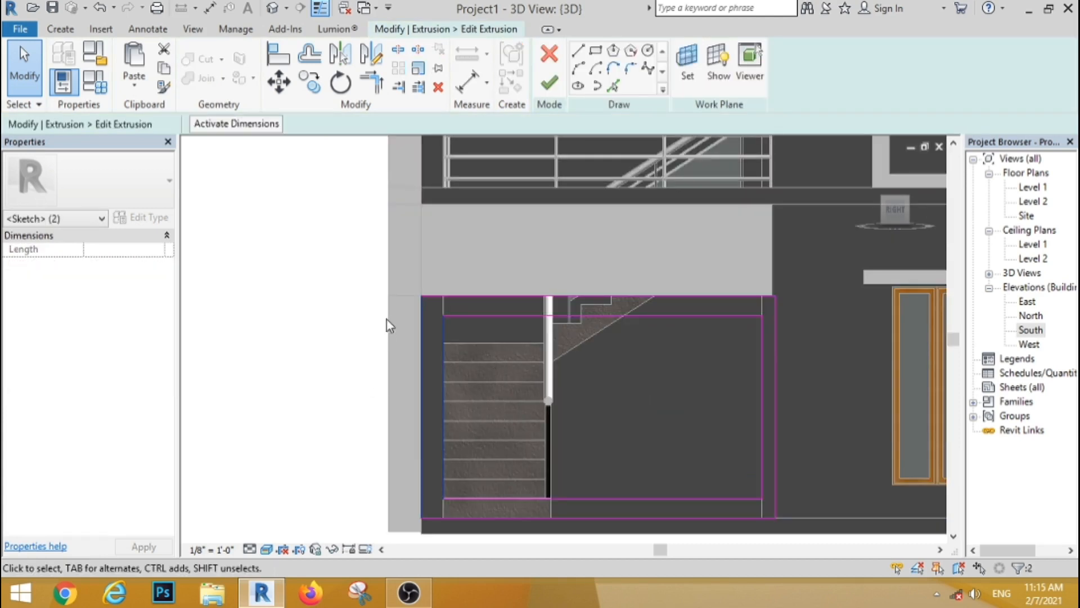
{"action": "left_click", "coordinate": [279, 83]}
{"action": "scroll", "coordinate": [406, 302], "scroll_direction": "up", "scroll_amount": 3}
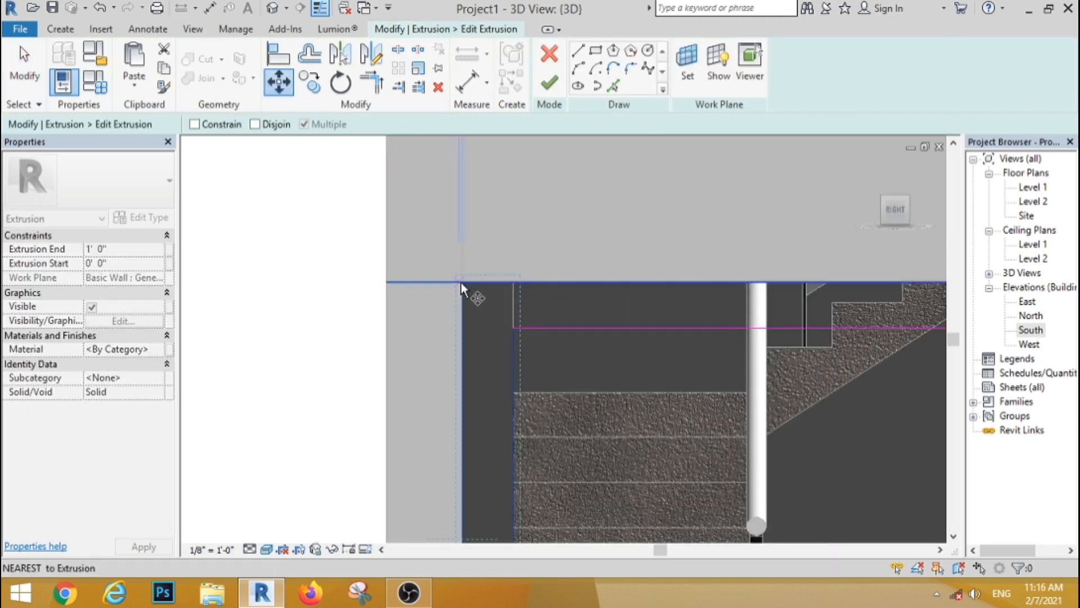
{"action": "left_click", "coordinate": [461, 282]}
{"action": "left_click", "coordinate": [387, 283]}
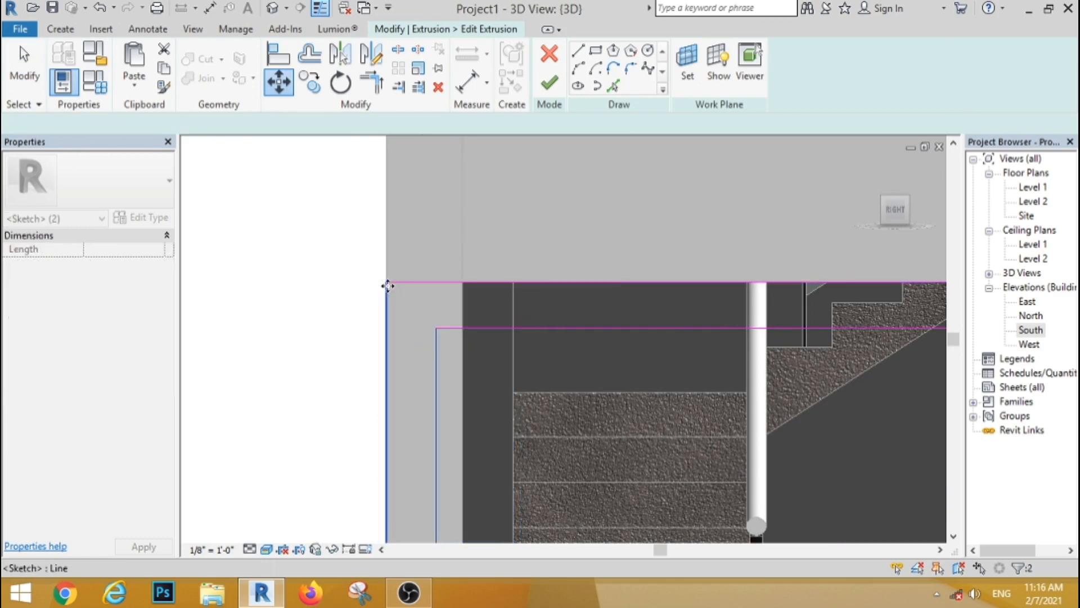
{"action": "key", "text": "Escape"}
{"action": "left_click", "coordinate": [545, 85]}
{"action": "left_click", "coordinate": [332, 253]}
{"action": "scroll", "coordinate": [332, 254], "scroll_direction": "down", "scroll_amount": 3}
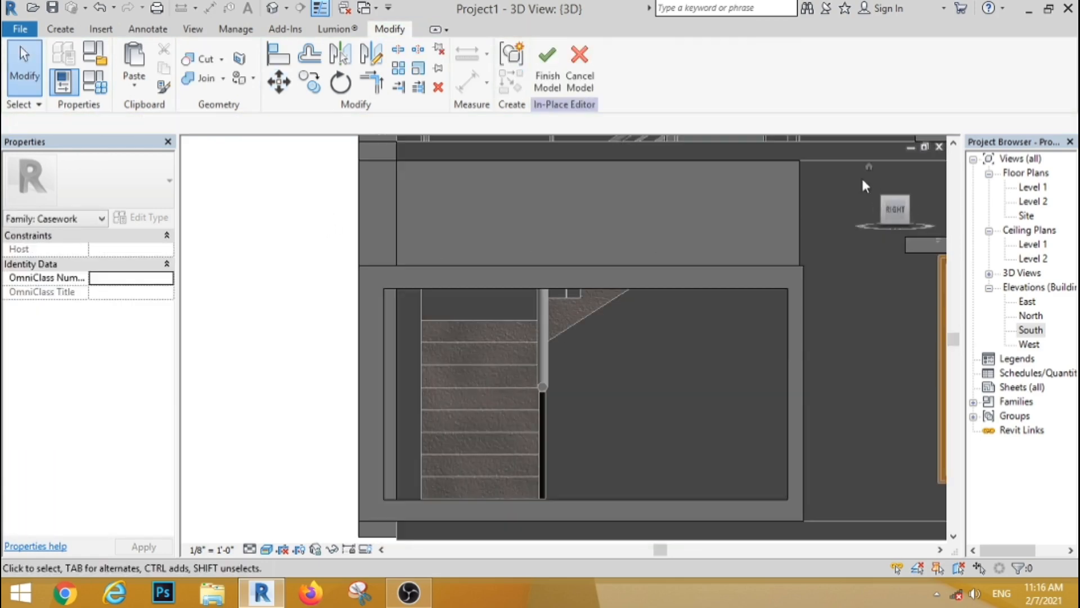
Step: Open the sketch of the large frame around the stair tower for editing in the front view
{"action": "left_click", "coordinate": [869, 166]}
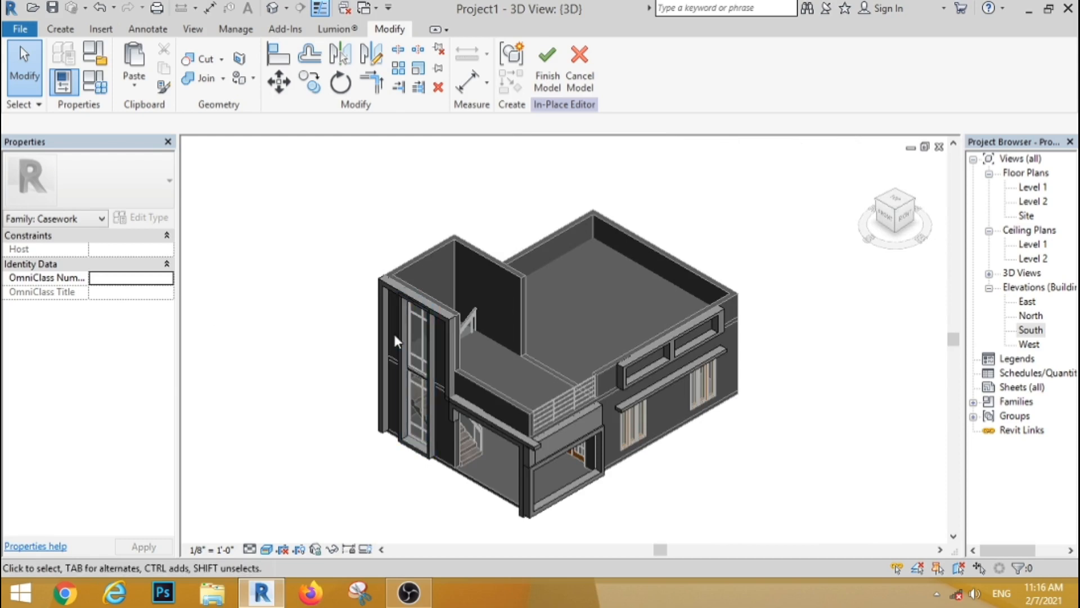
{"action": "scroll", "coordinate": [394, 335], "scroll_direction": "up", "scroll_amount": 3}
{"action": "scroll", "coordinate": [393, 332], "scroll_direction": "down", "scroll_amount": 1}
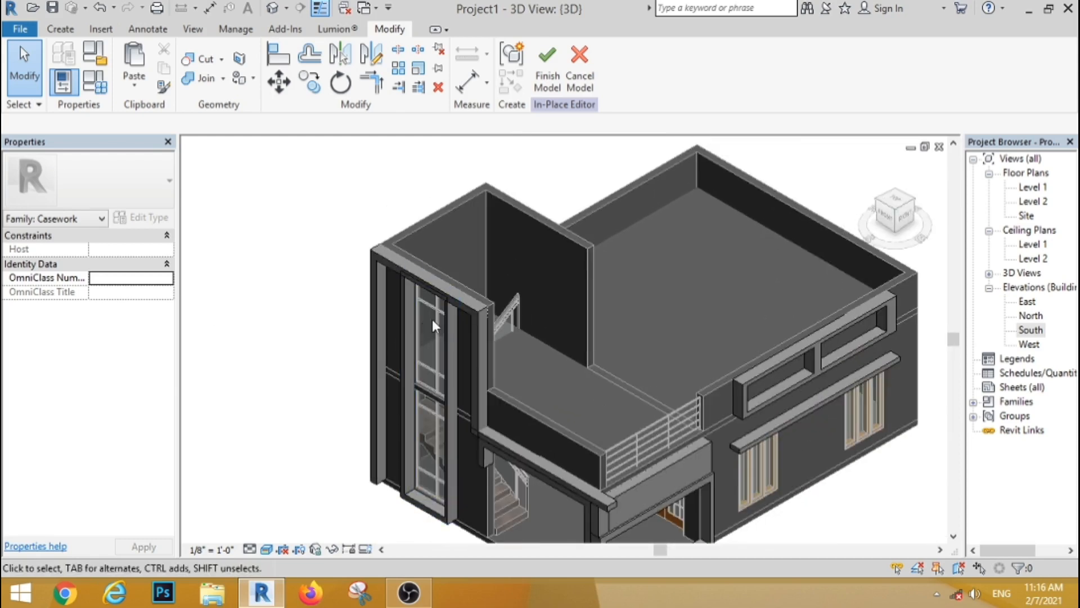
{"action": "left_click", "coordinate": [460, 301]}
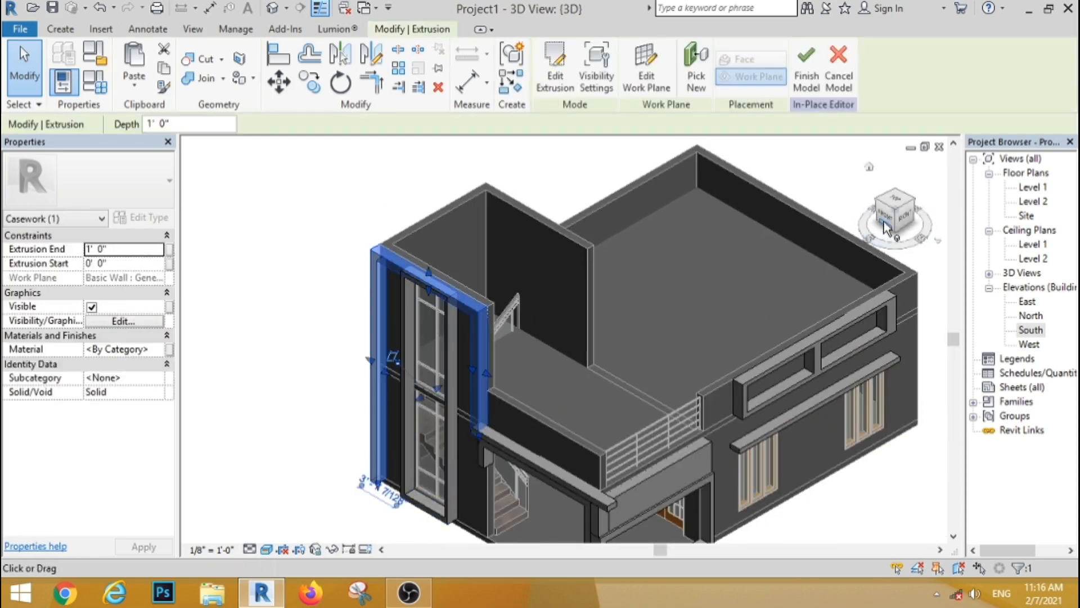
{"action": "left_click", "coordinate": [884, 224]}
{"action": "scroll", "coordinate": [580, 274], "scroll_direction": "up", "scroll_amount": 4}
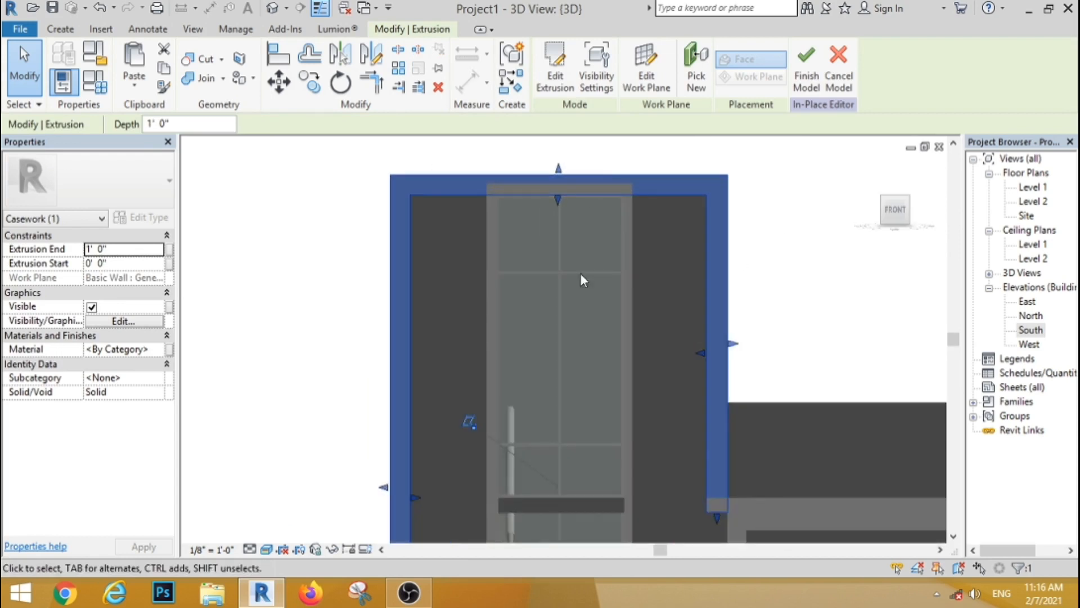
{"action": "scroll", "coordinate": [581, 274], "scroll_direction": "up", "scroll_amount": 1}
{"action": "middle_click_drag", "start_coordinate": [581, 274], "coordinate": [597, 382]}
{"action": "left_click_drag", "start_coordinate": [573, 264], "coordinate": [572, 265]}
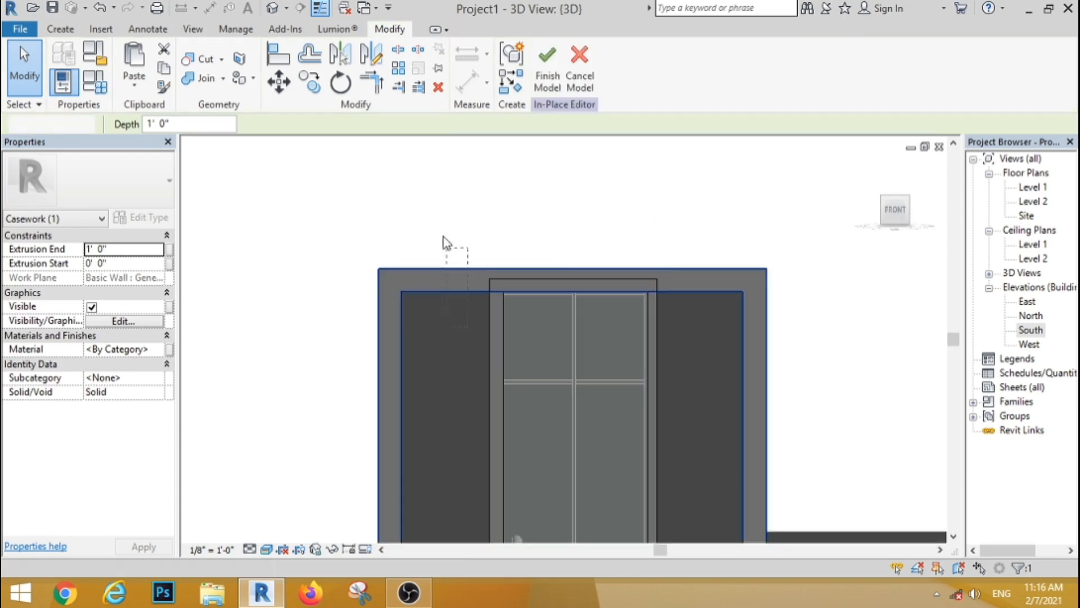
{"action": "left_click", "coordinate": [555, 80]}
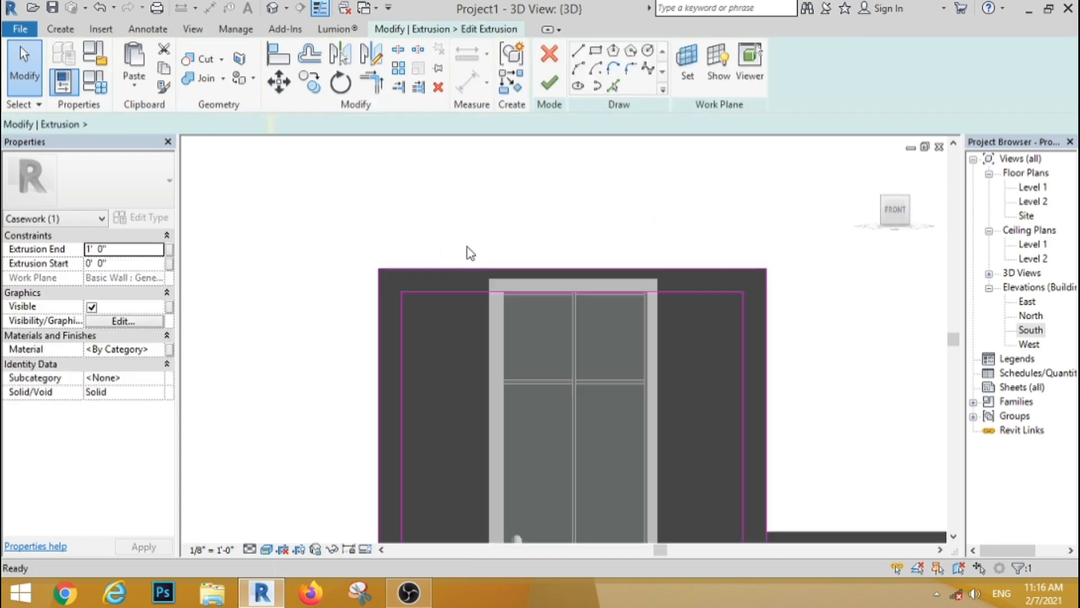
Step: Move both top edges of the tower frame's sketch up about 4 1/2" to the top of the inner window frame, and finish the extrusion
{"action": "left_click", "coordinate": [278, 82]}
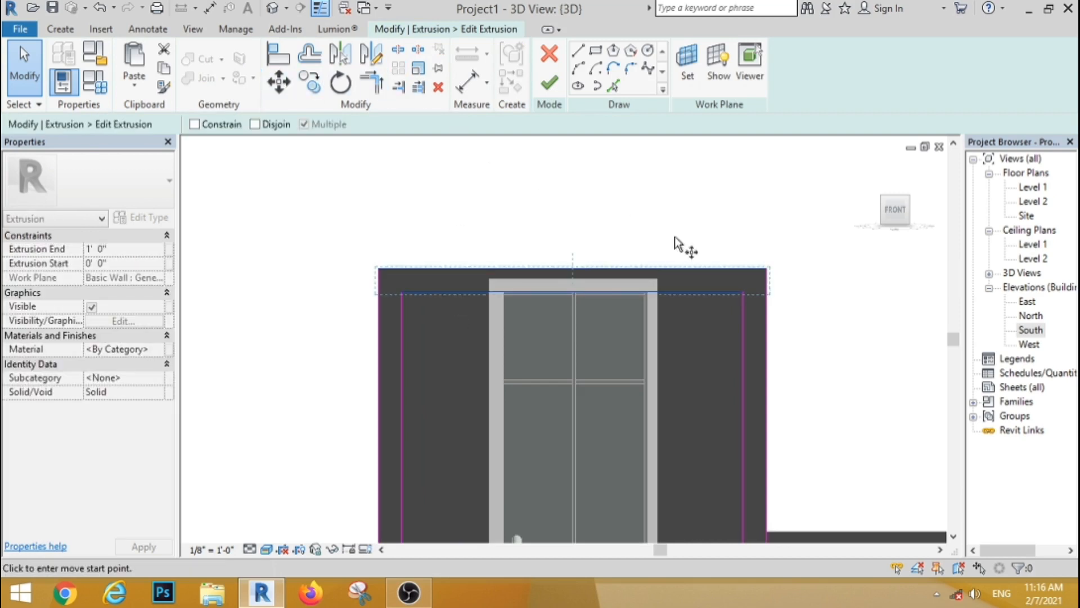
{"action": "scroll", "coordinate": [674, 236], "scroll_direction": "up", "scroll_amount": 3}
{"action": "left_click", "coordinate": [636, 301]}
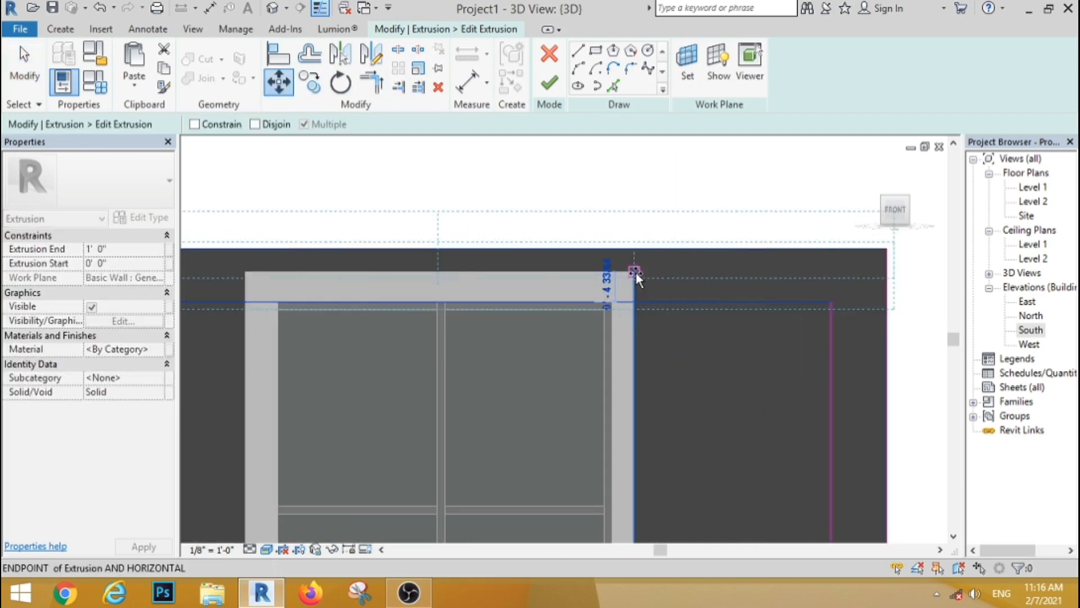
{"action": "left_click", "coordinate": [635, 272]}
{"action": "scroll", "coordinate": [658, 332], "scroll_direction": "down", "scroll_amount": 3}
{"action": "key", "text": "Escape"}
{"action": "scroll", "coordinate": [644, 316], "scroll_direction": "down", "scroll_amount": 3}
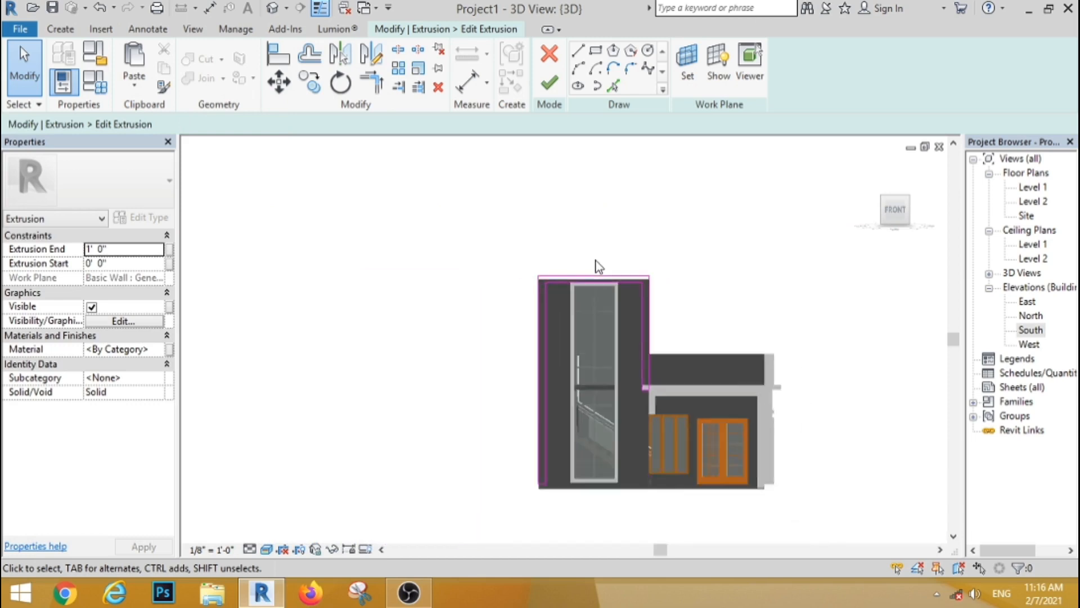
{"action": "scroll", "coordinate": [595, 264], "scroll_direction": "up", "scroll_amount": 1}
{"action": "left_click", "coordinate": [549, 83]}
{"action": "left_click", "coordinate": [701, 195]}
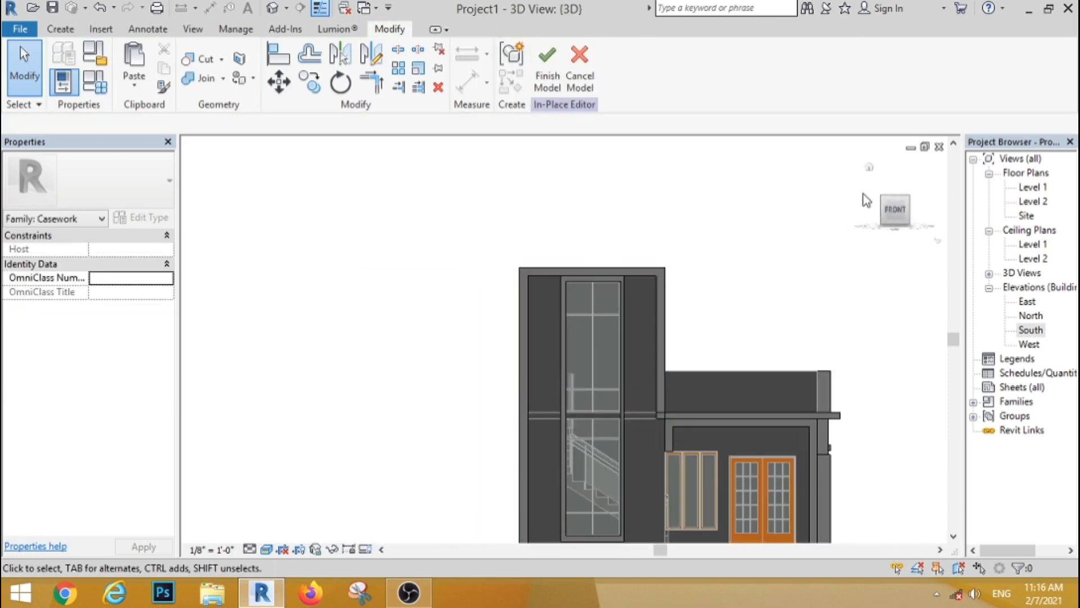
Step: Reduce the projection of the tower's inner window frame extrusion to about 5 13/16" from the top view, and return to the home view
{"action": "left_click", "coordinate": [870, 168]}
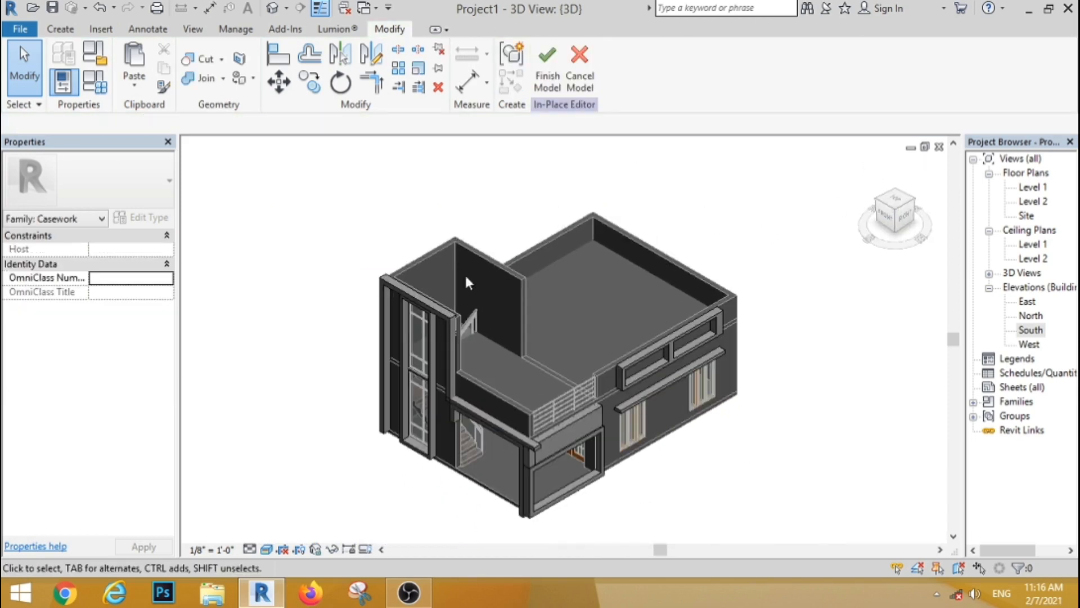
{"action": "scroll", "coordinate": [418, 309], "scroll_direction": "up", "scroll_amount": 3}
{"action": "scroll", "coordinate": [448, 259], "scroll_direction": "down", "scroll_amount": 1}
{"action": "scroll", "coordinate": [445, 383], "scroll_direction": "up", "scroll_amount": 1}
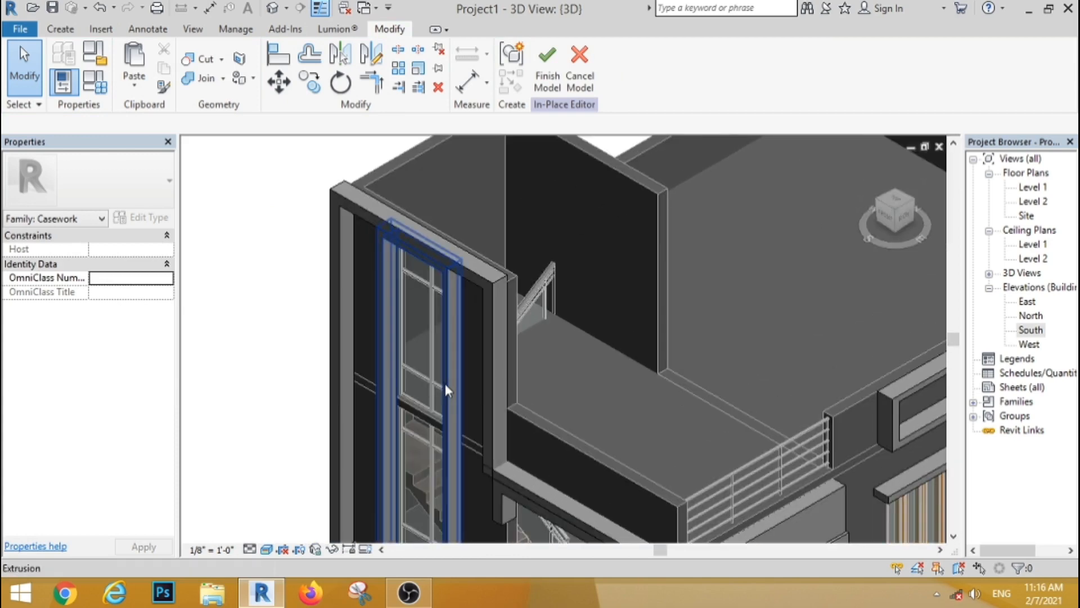
{"action": "left_click", "coordinate": [444, 383]}
{"action": "left_click", "coordinate": [897, 203]}
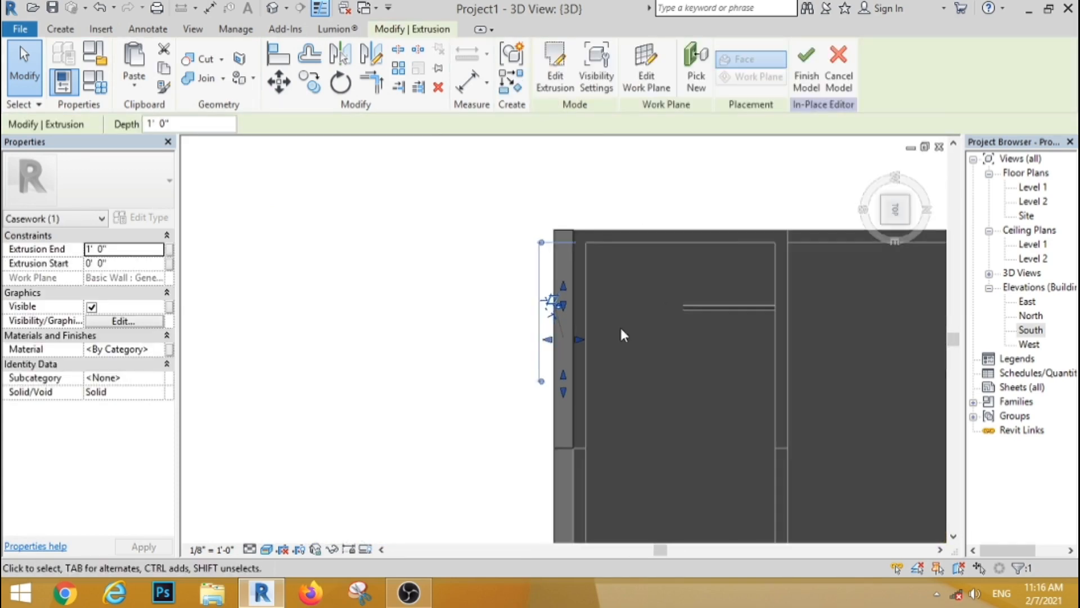
{"action": "scroll", "coordinate": [619, 325], "scroll_direction": "up", "scroll_amount": 2}
{"action": "left_click_drag", "start_coordinate": [494, 352], "coordinate": [476, 353]}
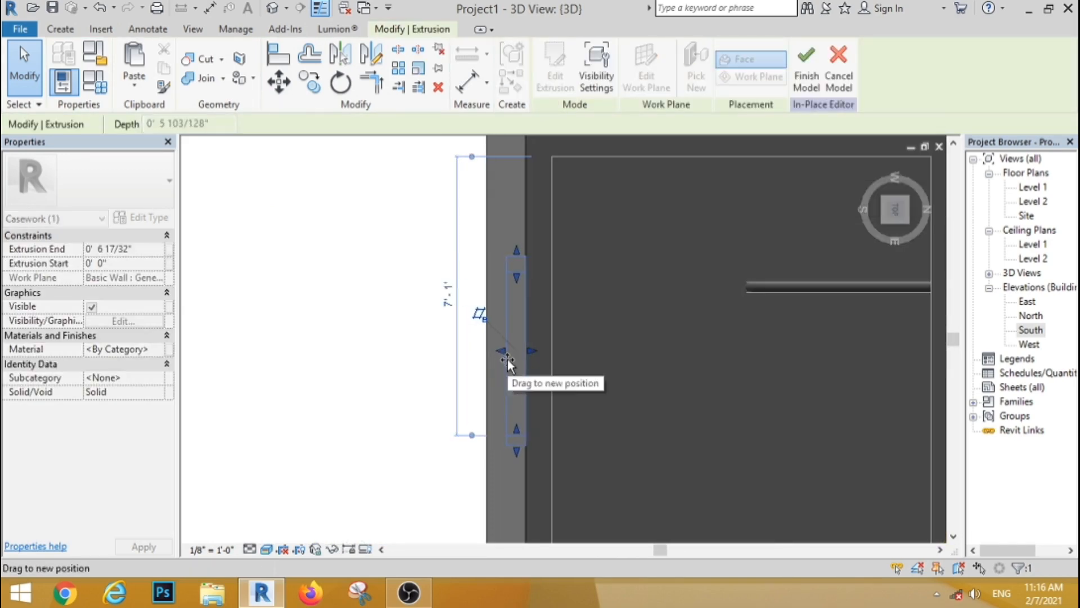
{"action": "left_click", "coordinate": [869, 168]}
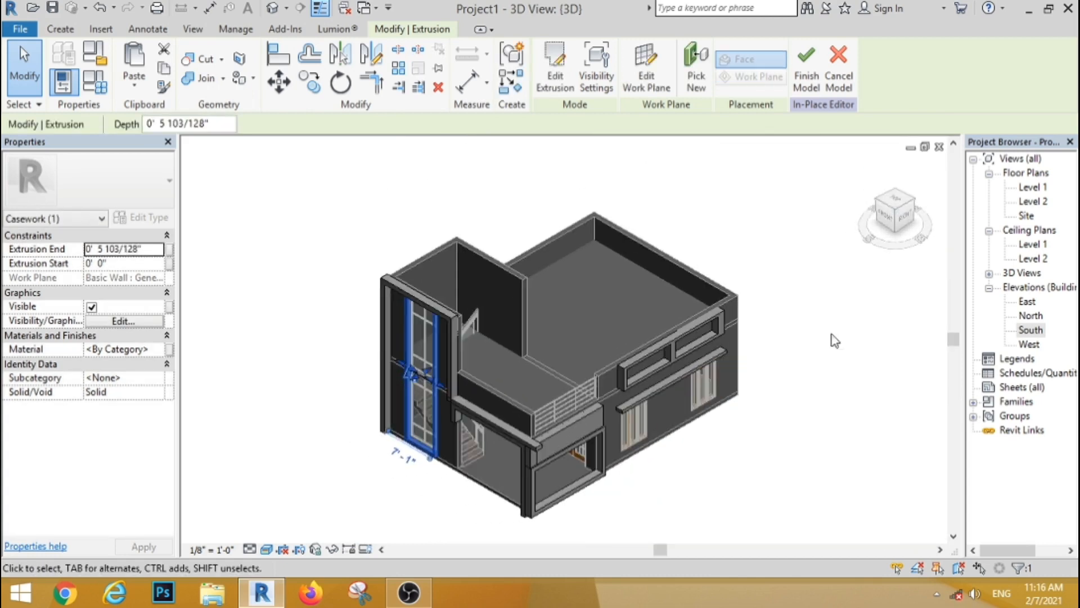
{"action": "key", "text": "Escape"}
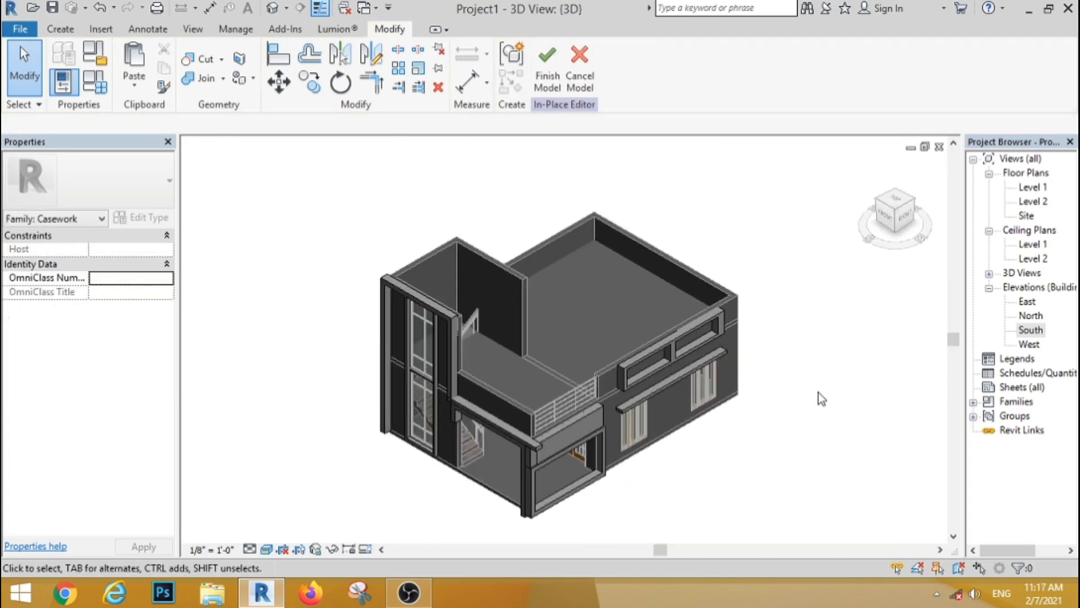
{"action": "left_click", "coordinate": [516, 444]}
{"action": "left_click", "coordinate": [908, 221]}
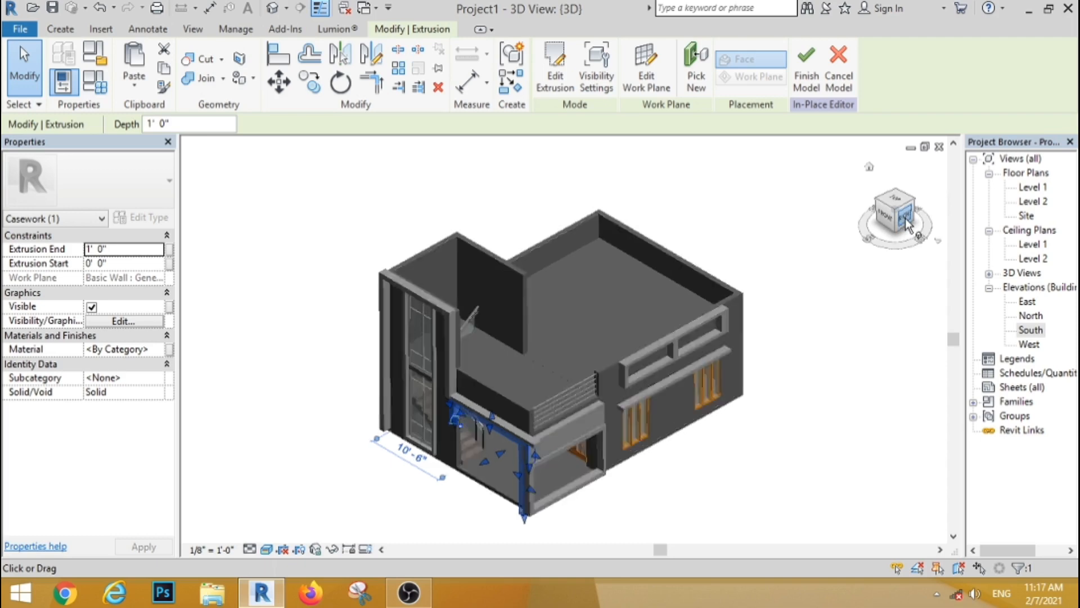
{"action": "left_click", "coordinate": [869, 166]}
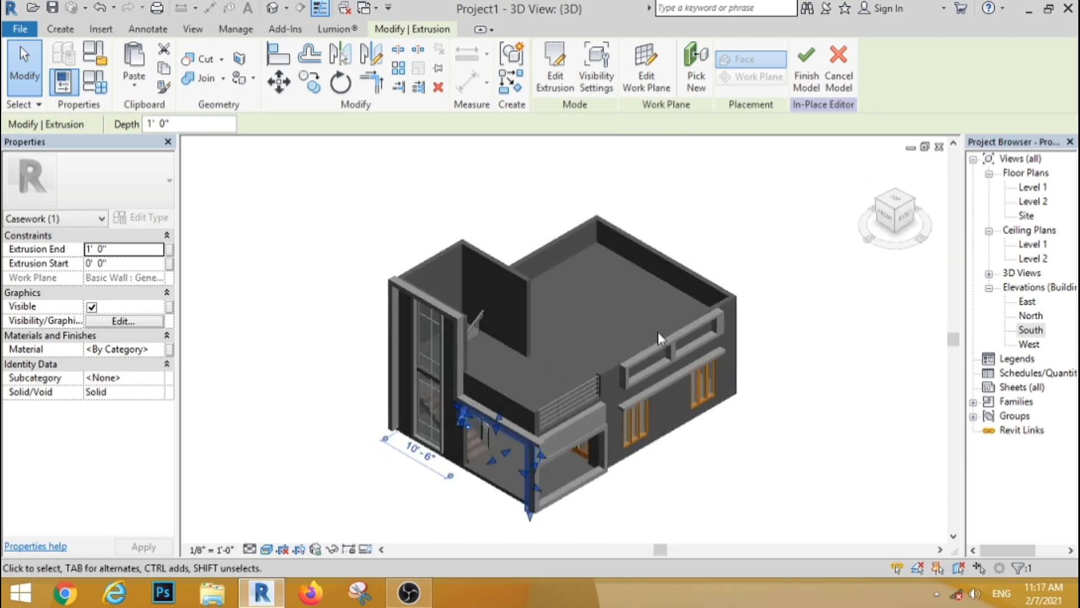
{"action": "key", "text": "Escape"}
Step: From the right view, extend the horizontal ledge above the ground-floor frame along the side wall to a depth of about 11' 7 7/8"
{"action": "left_click", "coordinate": [549, 444]}
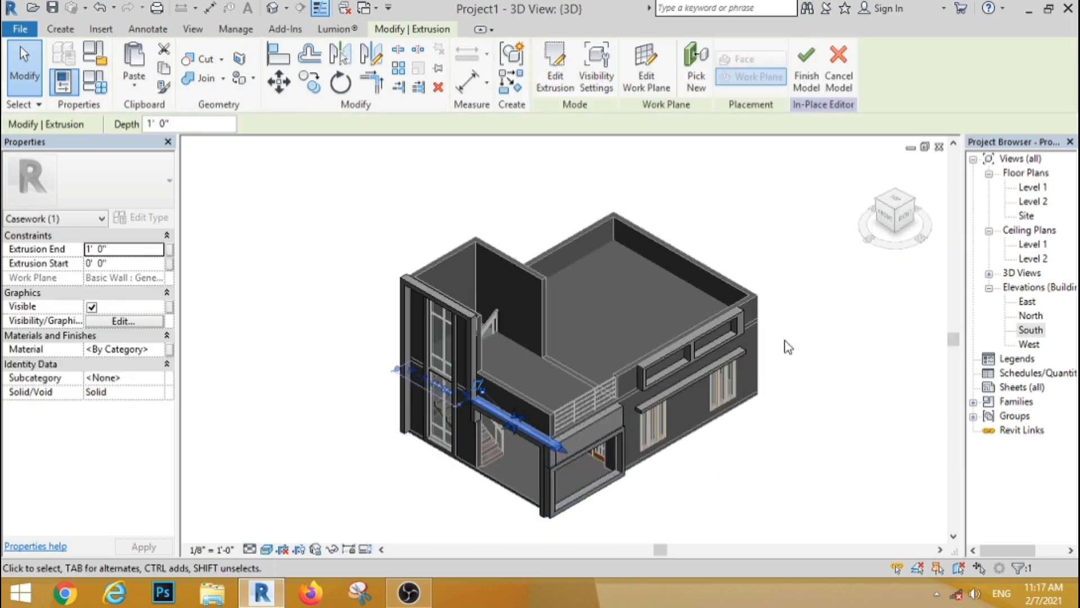
{"action": "left_click", "coordinate": [906, 220]}
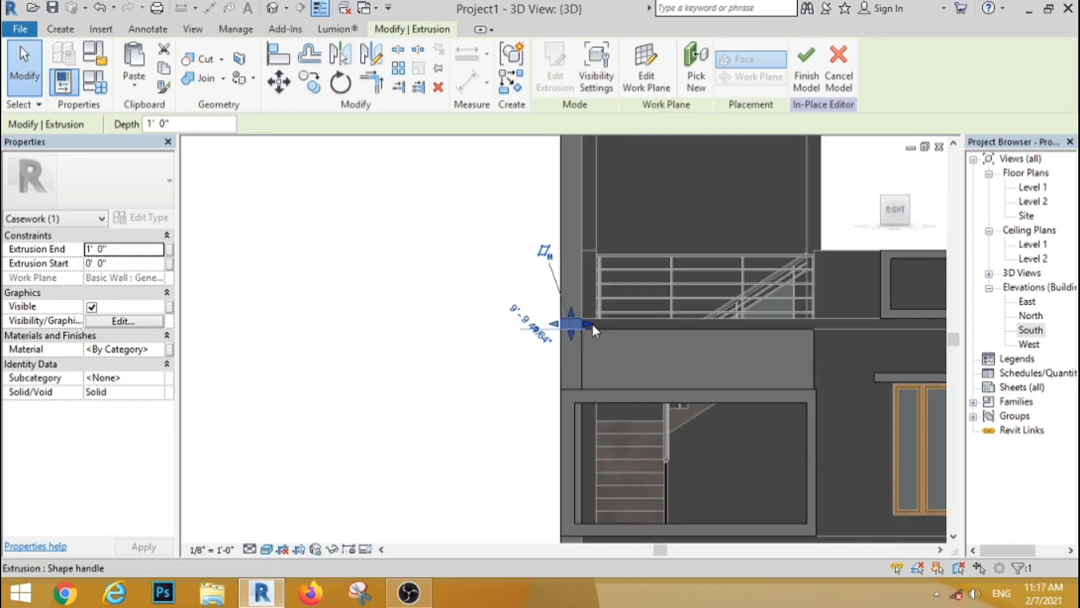
{"action": "left_click_drag", "start_coordinate": [649, 336], "coordinate": [815, 349]}
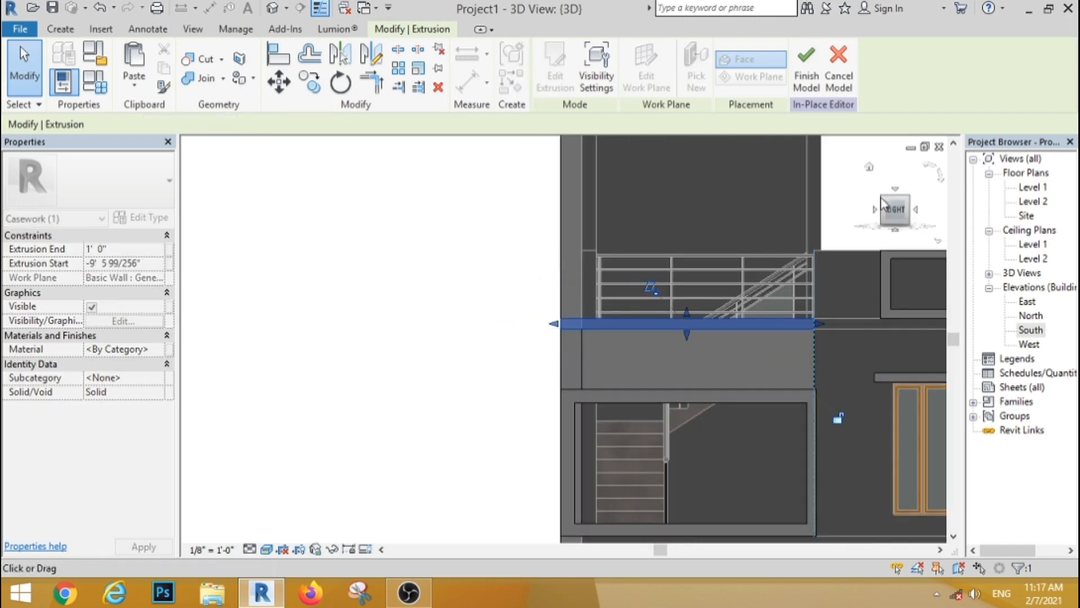
{"action": "left_click", "coordinate": [869, 168]}
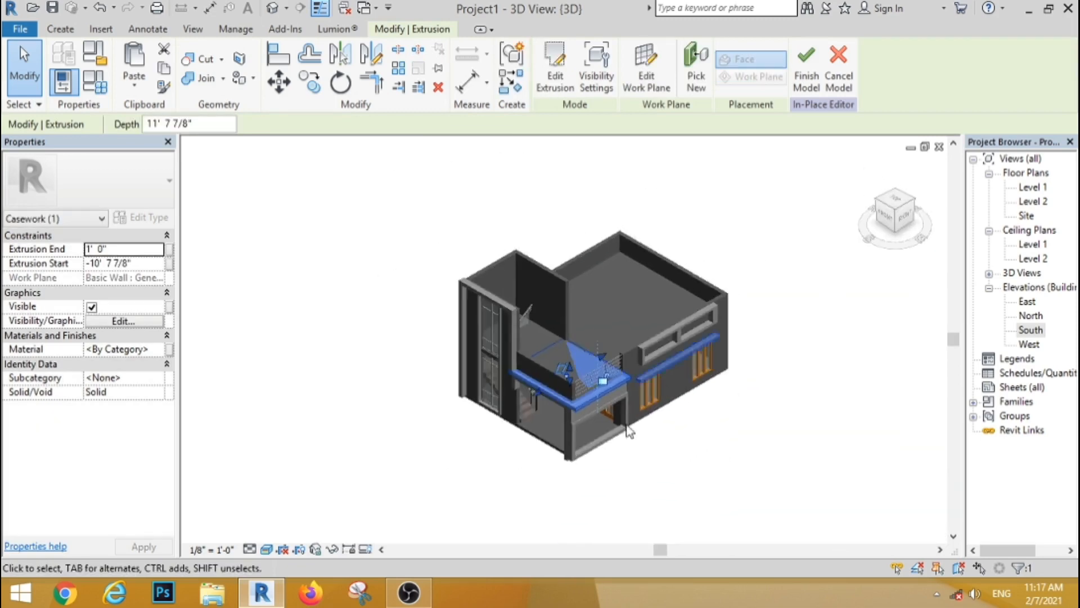
{"action": "scroll", "coordinate": [537, 473], "scroll_direction": "up", "scroll_amount": 5}
{"action": "scroll", "coordinate": [538, 473], "scroll_direction": "up", "scroll_amount": 2}
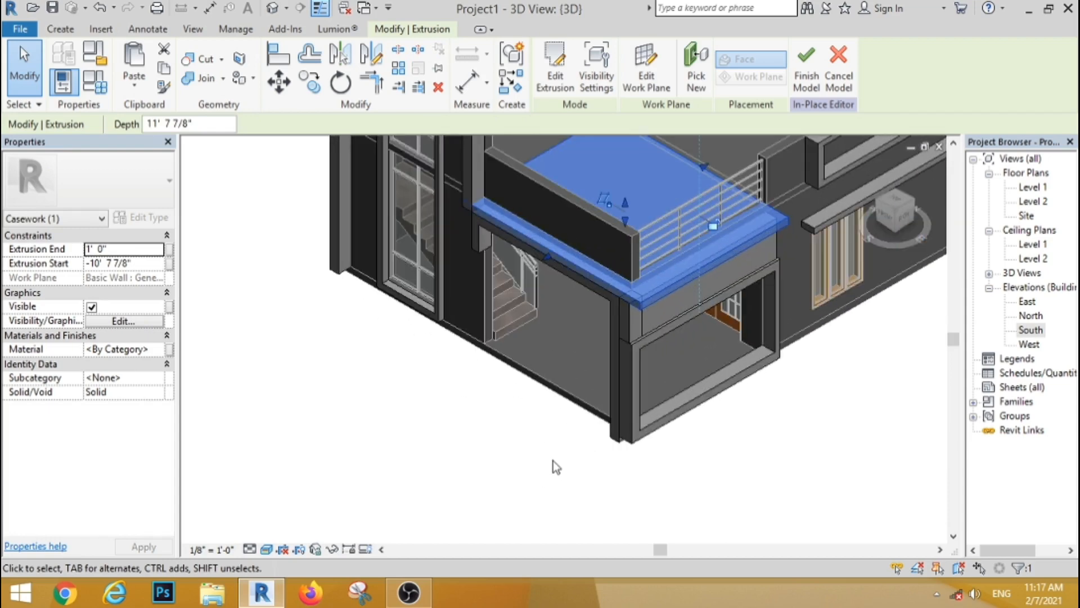
{"action": "left_click", "coordinate": [552, 461]}
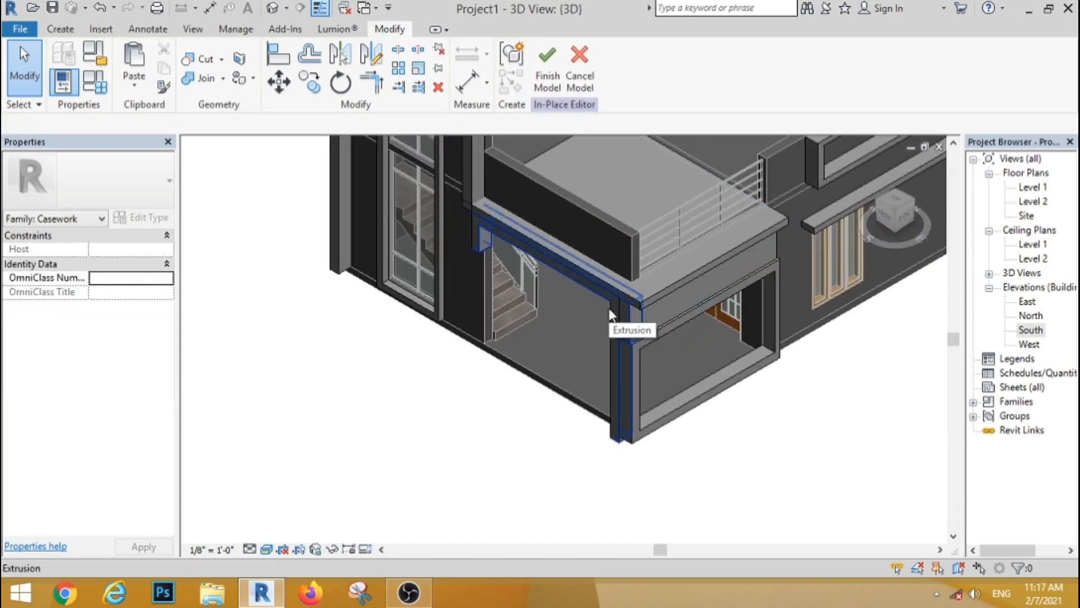
Step: From the right view, extend the ground-floor frame extrusion back past its wall plane to a depth of about 1' 7 7/8"
{"action": "left_click", "coordinate": [609, 314]}
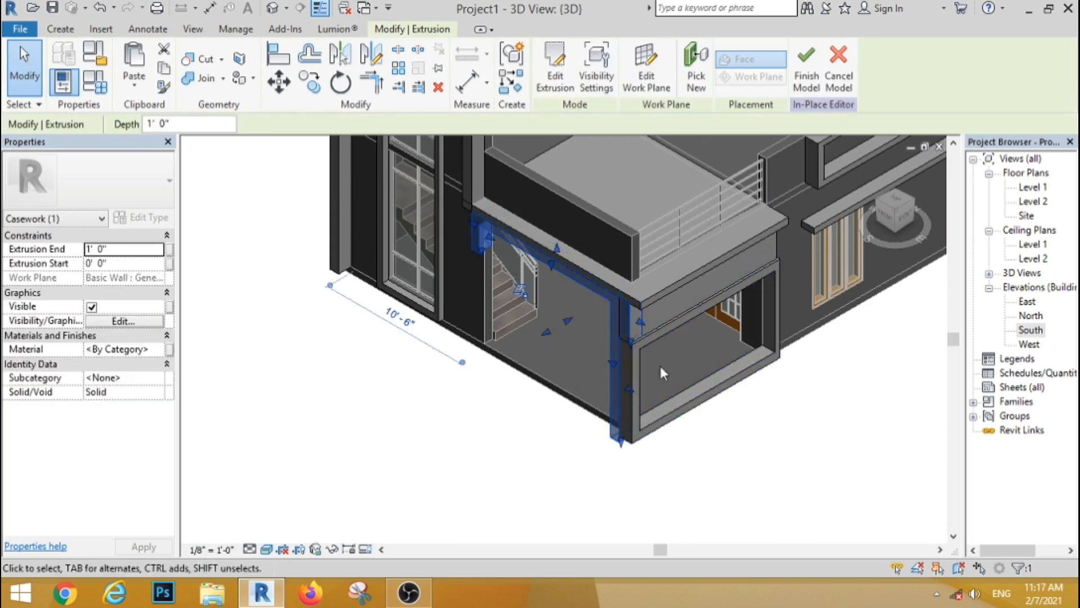
{"action": "scroll", "coordinate": [668, 396], "scroll_direction": "up", "scroll_amount": 3}
{"action": "left_click", "coordinate": [472, 448]}
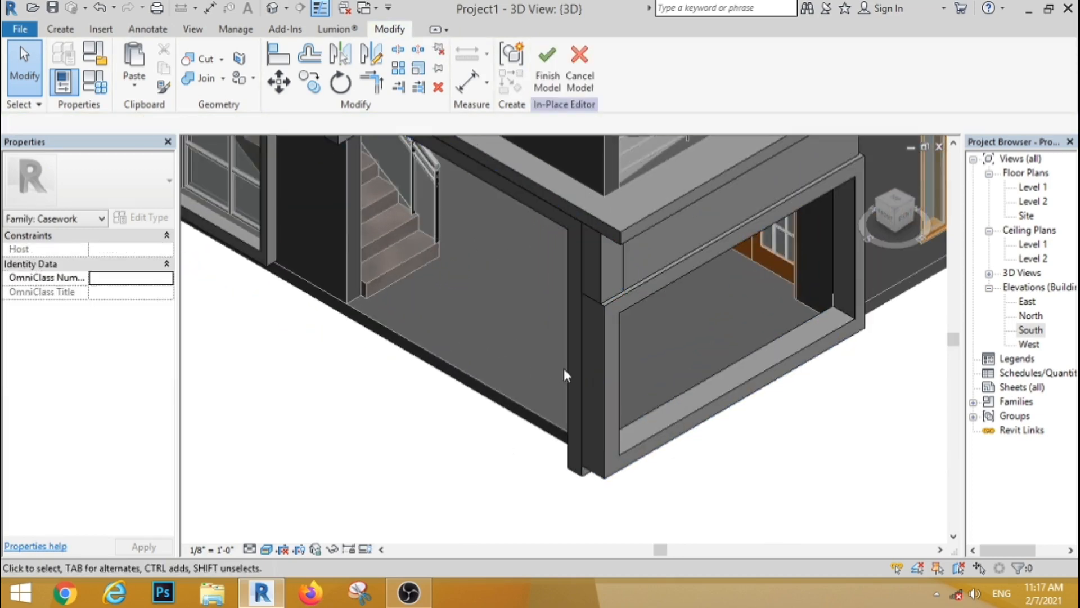
{"action": "left_click", "coordinate": [628, 360]}
{"action": "left_click", "coordinate": [904, 224]}
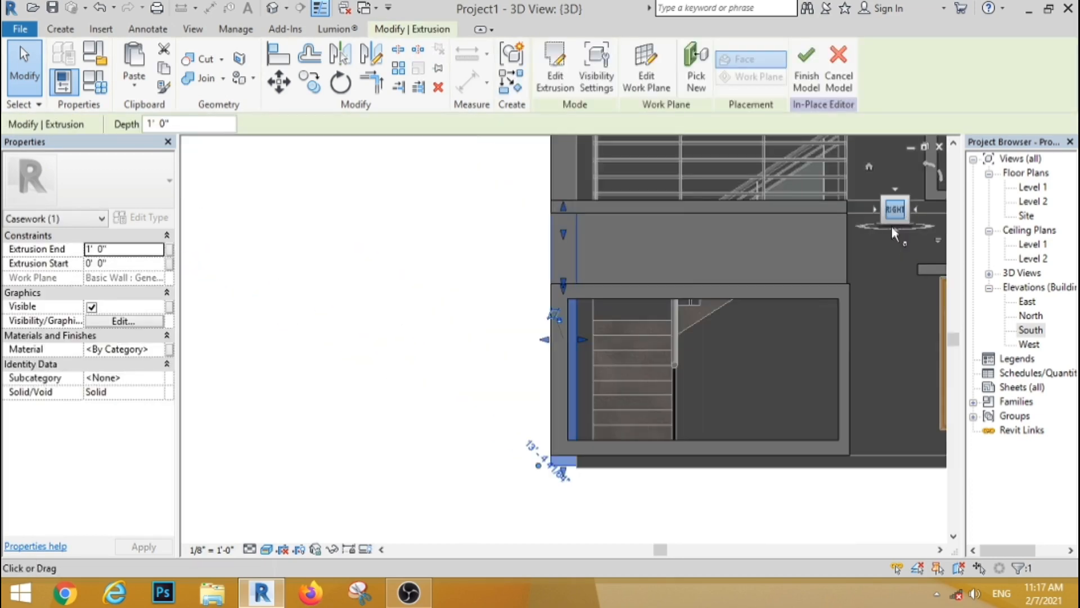
{"action": "left_click_drag", "start_coordinate": [576, 341], "coordinate": [617, 362]}
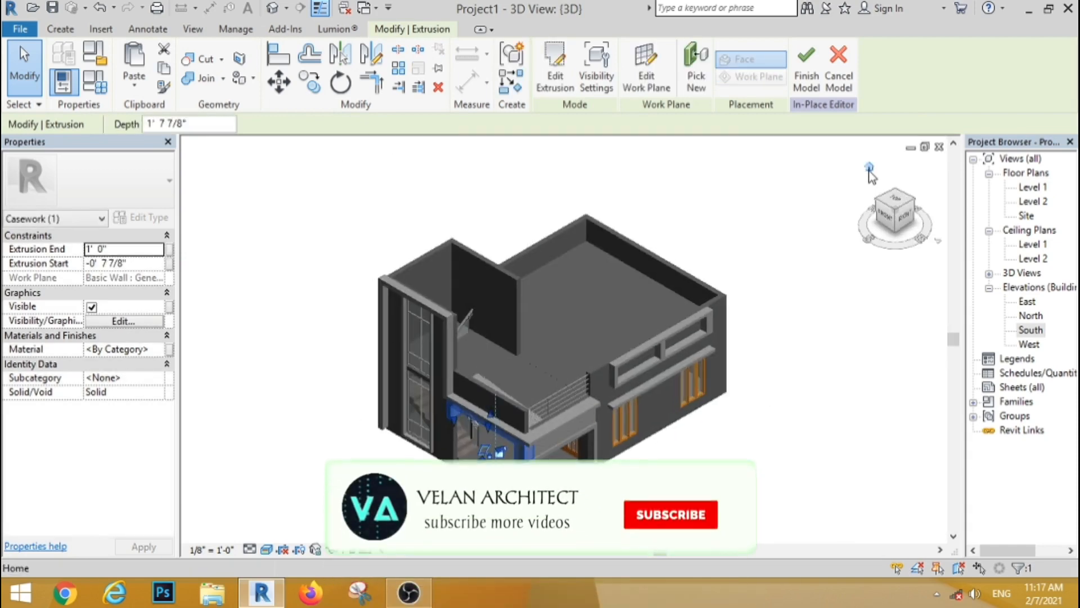
{"action": "left_click", "coordinate": [712, 448]}
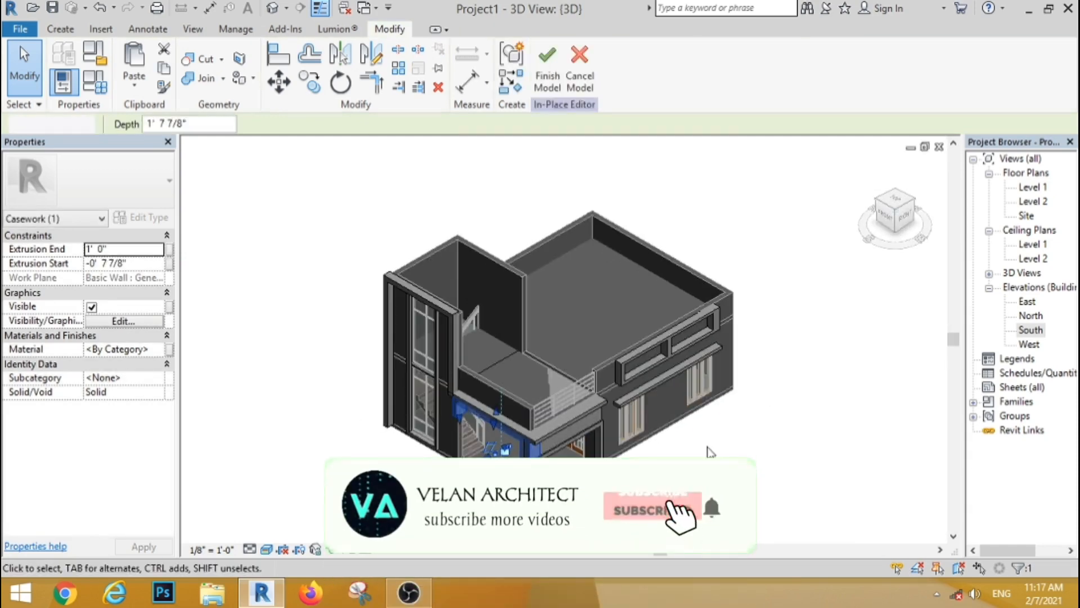
{"action": "scroll", "coordinate": [407, 414], "scroll_direction": "down", "scroll_amount": 2}
{"action": "scroll", "coordinate": [405, 450], "scroll_direction": "up", "scroll_amount": 5}
{"action": "scroll", "coordinate": [406, 473], "scroll_direction": "down", "scroll_amount": 2}
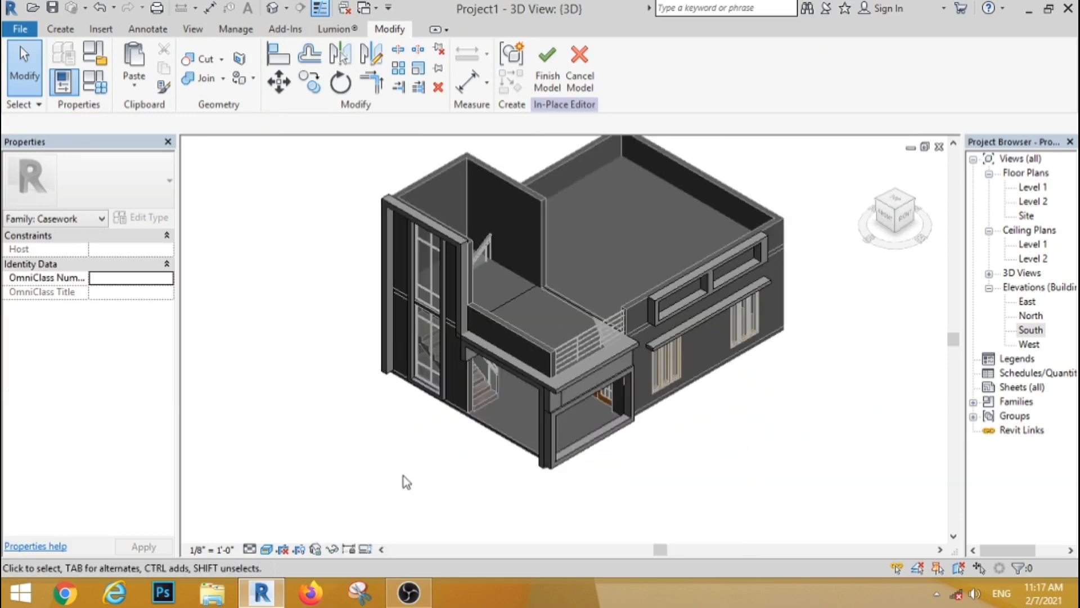
Step: Start a new extrusion on the front wall plane and sketch a tall, curved leaf outline from two arcs beside the stair window
{"action": "left_click", "coordinate": [886, 220]}
{"action": "left_click", "coordinate": [61, 29]}
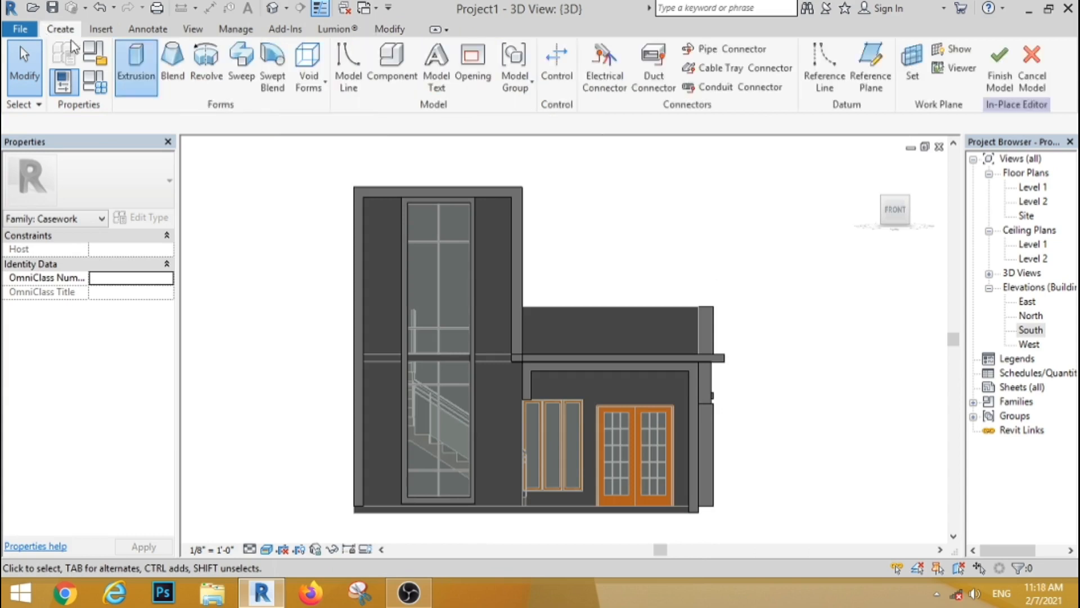
{"action": "left_click", "coordinate": [145, 59]}
{"action": "left_click", "coordinate": [690, 67]}
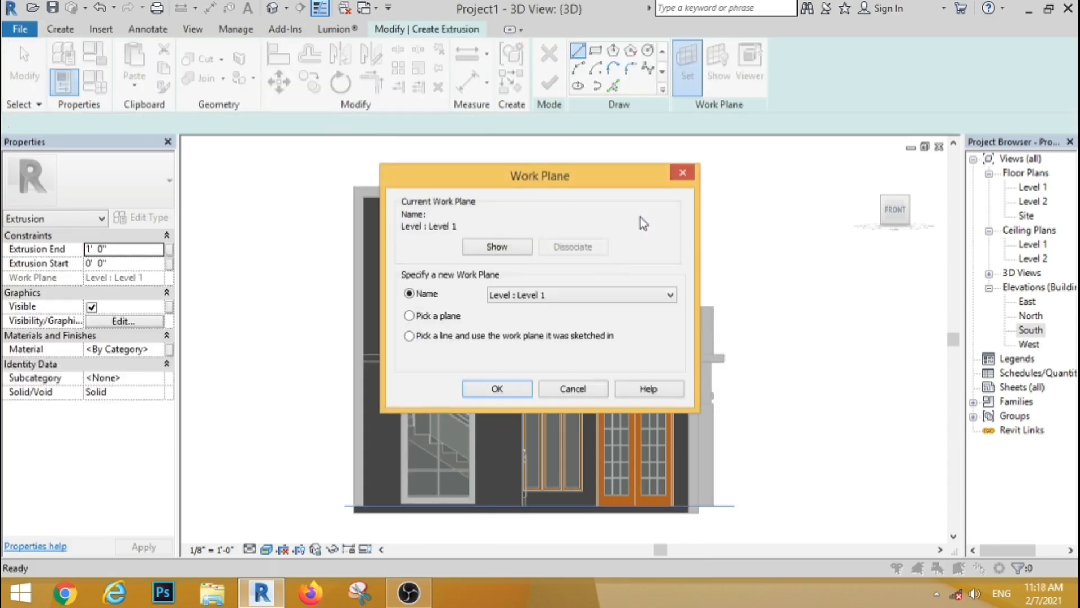
{"action": "left_click", "coordinate": [482, 389]}
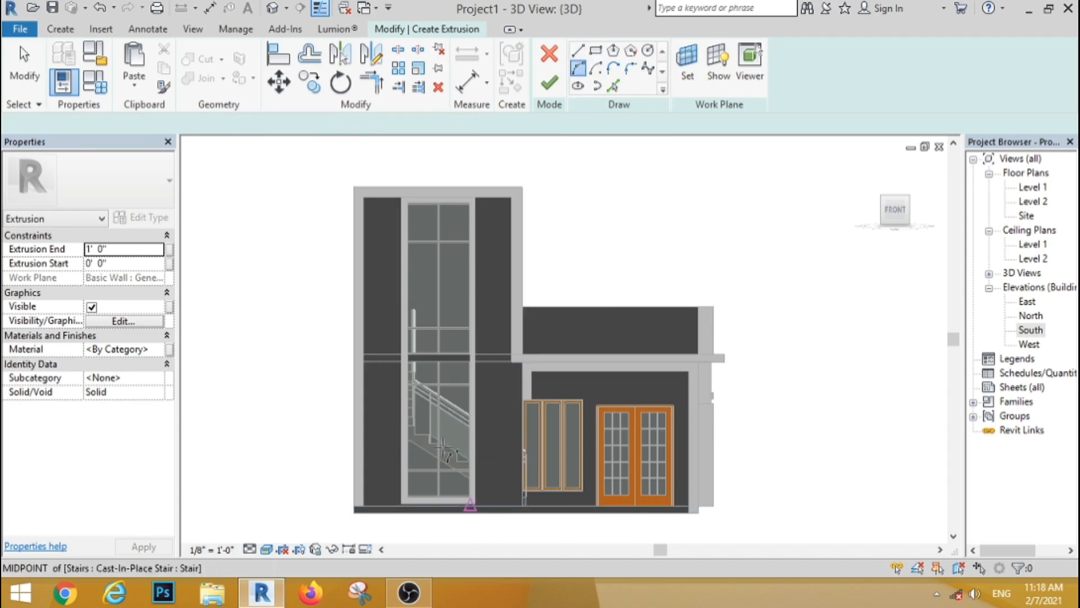
{"action": "scroll", "coordinate": [484, 472], "scroll_direction": "up", "scroll_amount": 5}
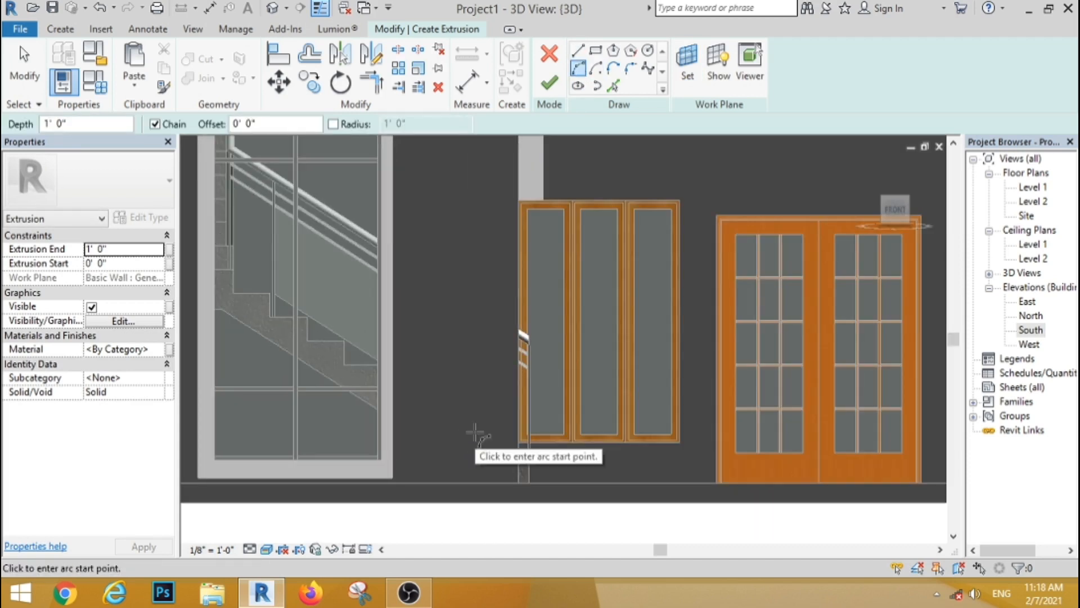
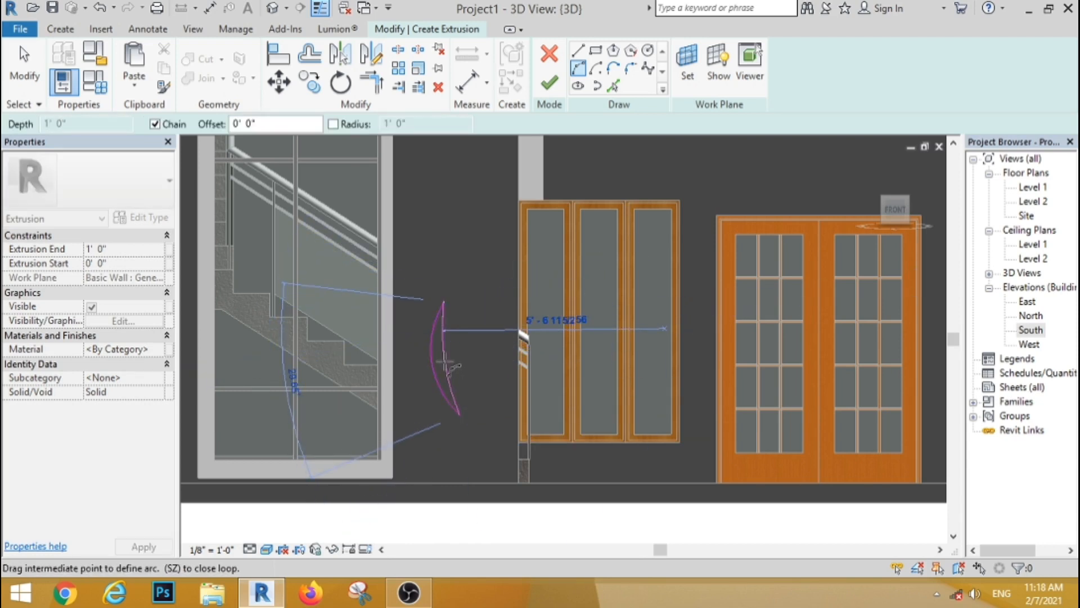
{"action": "left_click", "coordinate": [444, 361]}
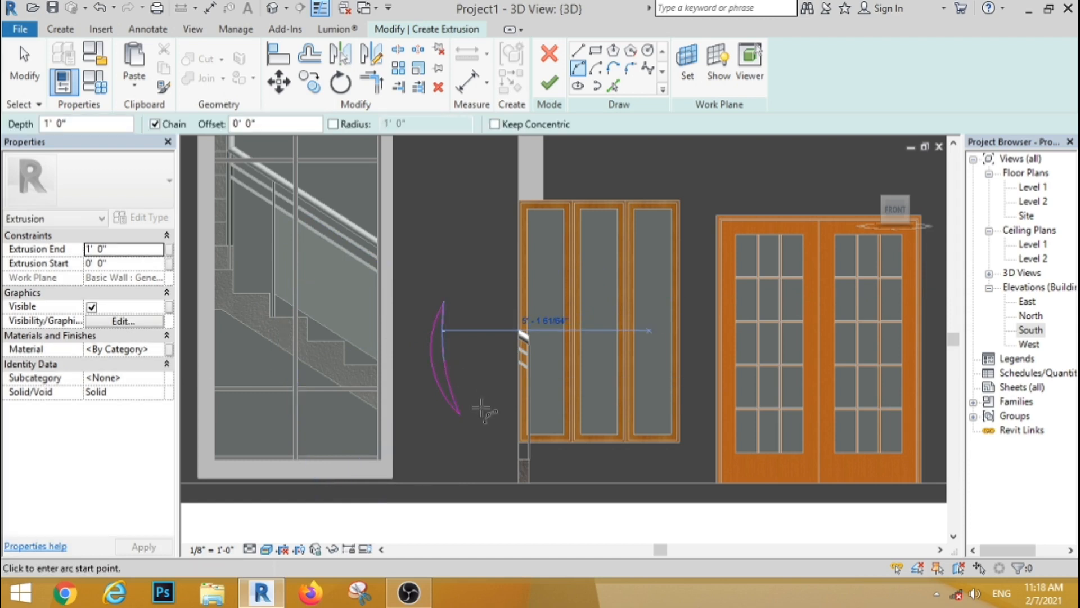
Step: Sketch a smaller leaf outline from two arcs, between the tall leaf and the three-pane window
{"action": "scroll", "coordinate": [442, 425], "scroll_direction": "up", "scroll_amount": 2}
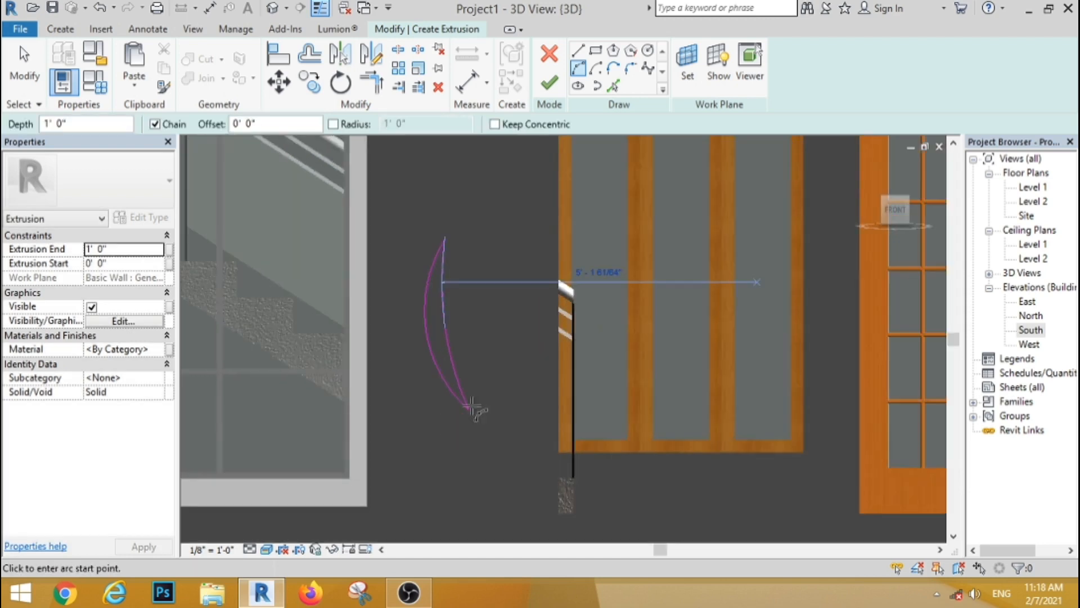
{"action": "left_click", "coordinate": [479, 401]}
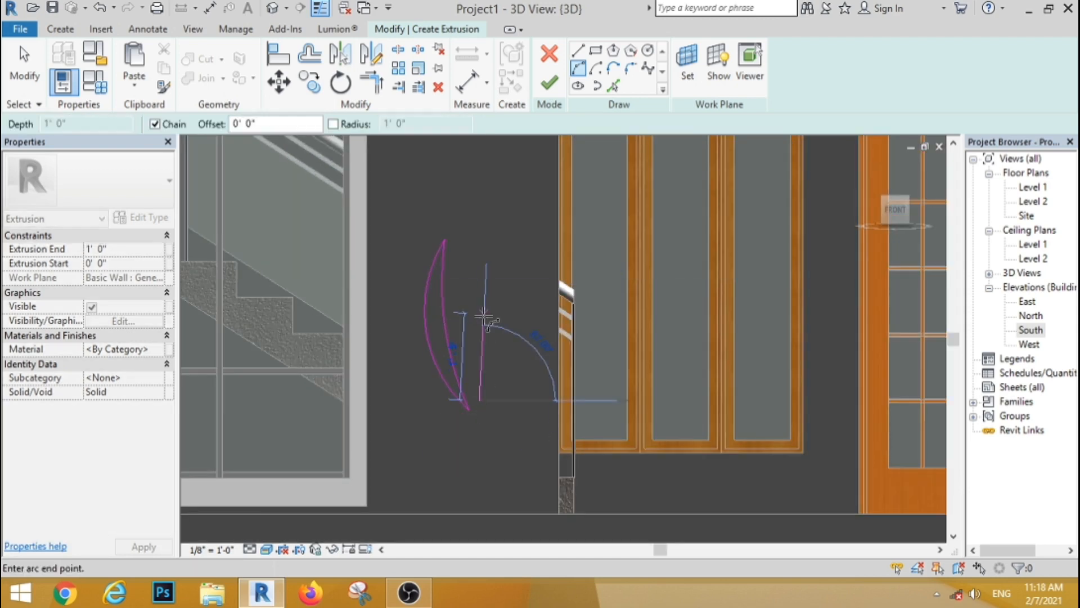
{"action": "left_click", "coordinate": [483, 314]}
{"action": "left_click", "coordinate": [468, 347]}
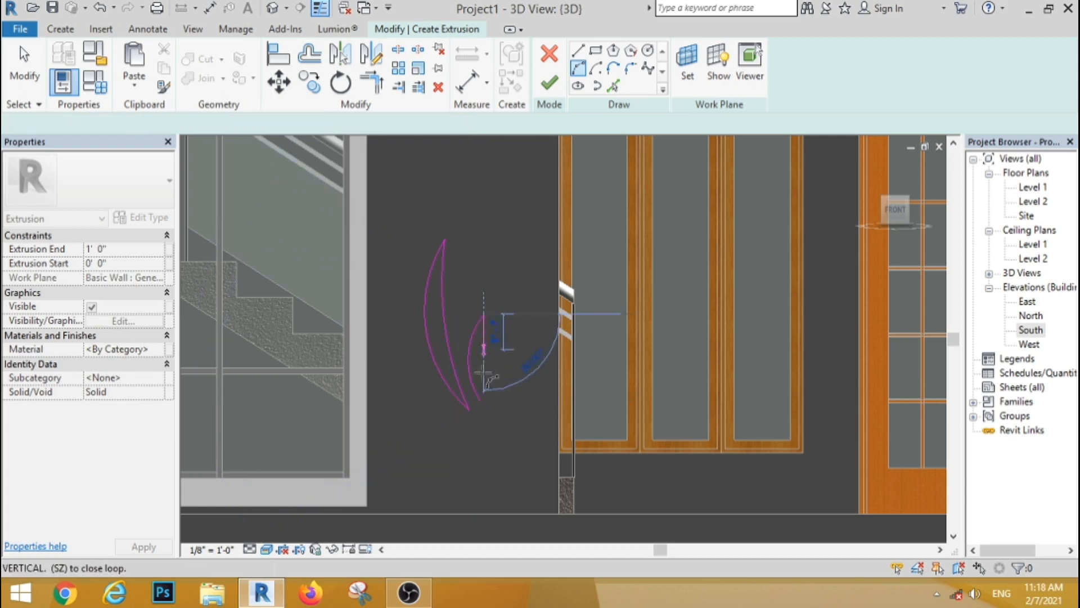
{"action": "left_click", "coordinate": [479, 401]}
{"action": "scroll", "coordinate": [476, 361], "scroll_direction": "up", "scroll_amount": 1}
{"action": "scroll", "coordinate": [477, 362], "scroll_direction": "up", "scroll_amount": 2}
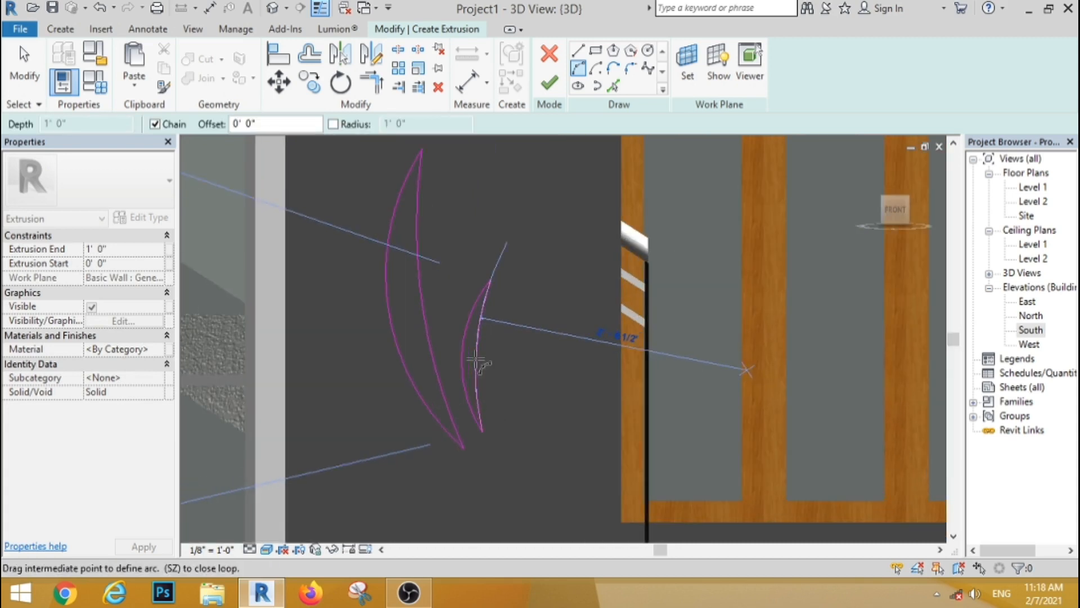
{"action": "left_click", "coordinate": [474, 358]}
{"action": "scroll", "coordinate": [510, 296], "scroll_direction": "down", "scroll_amount": 4}
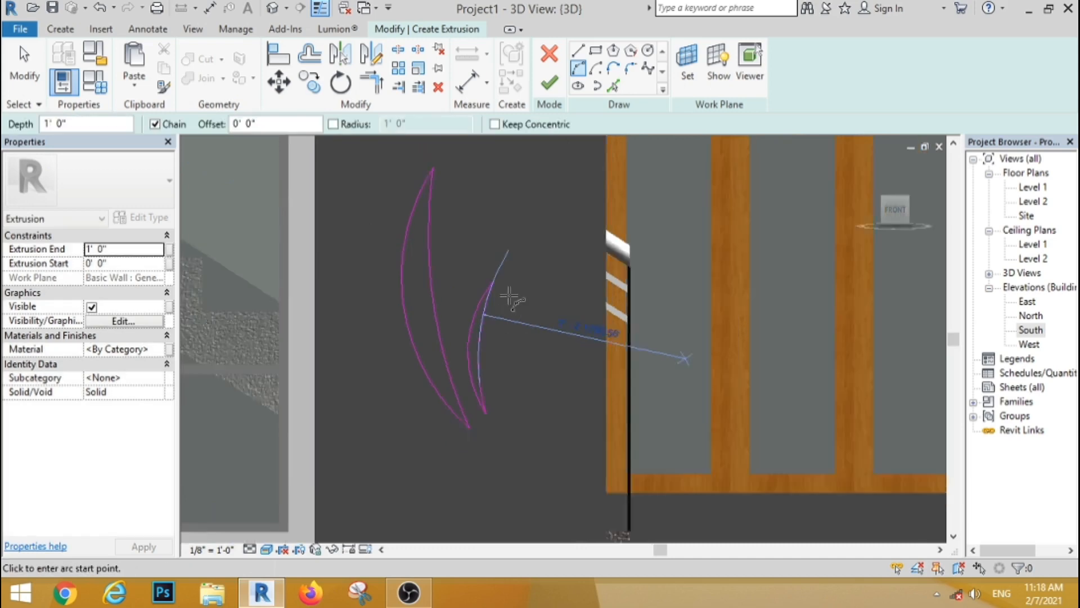
Step: Sketch a third leaf outline from two arcs on the stair-window side of the tall leaf, and trim the arcs to meet in a corner
{"action": "scroll", "coordinate": [440, 413], "scroll_direction": "up", "scroll_amount": 4}
{"action": "left_click", "coordinate": [494, 391]}
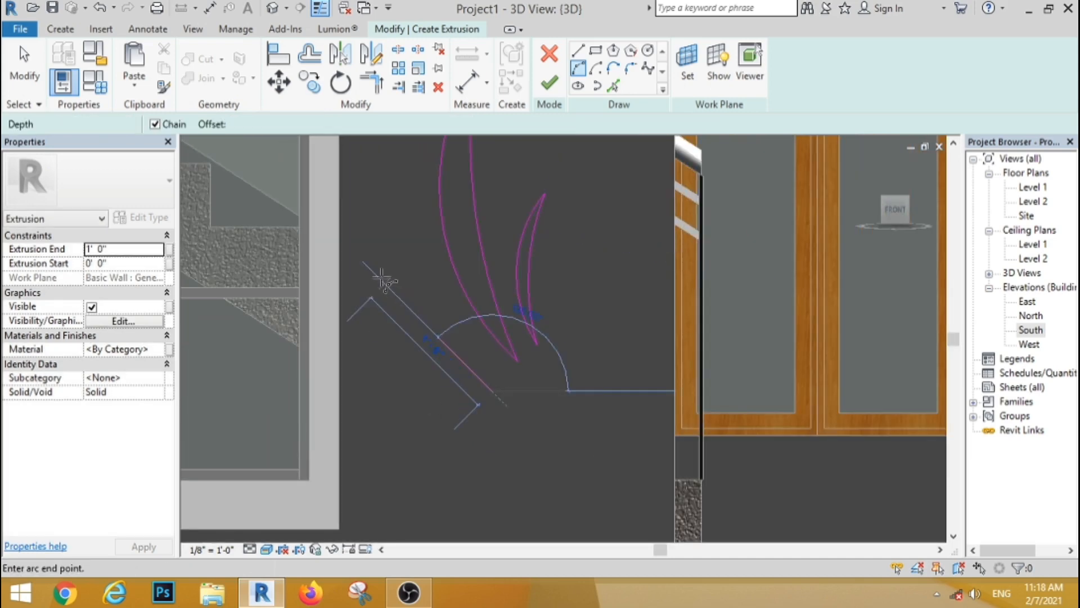
{"action": "left_click", "coordinate": [372, 257]}
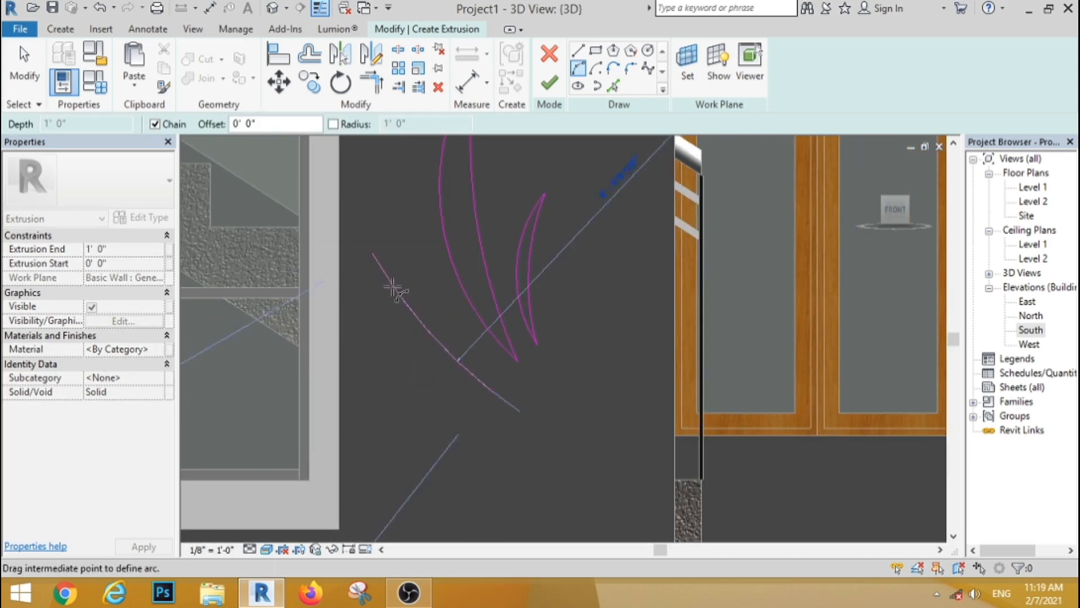
{"action": "left_click", "coordinate": [392, 335]}
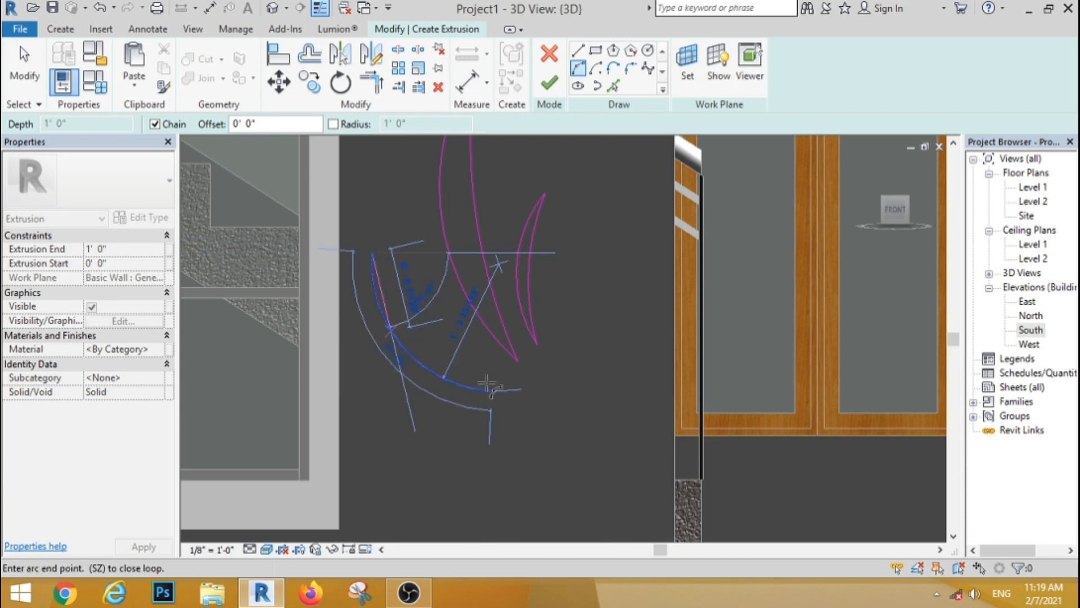
{"action": "left_click", "coordinate": [521, 391]}
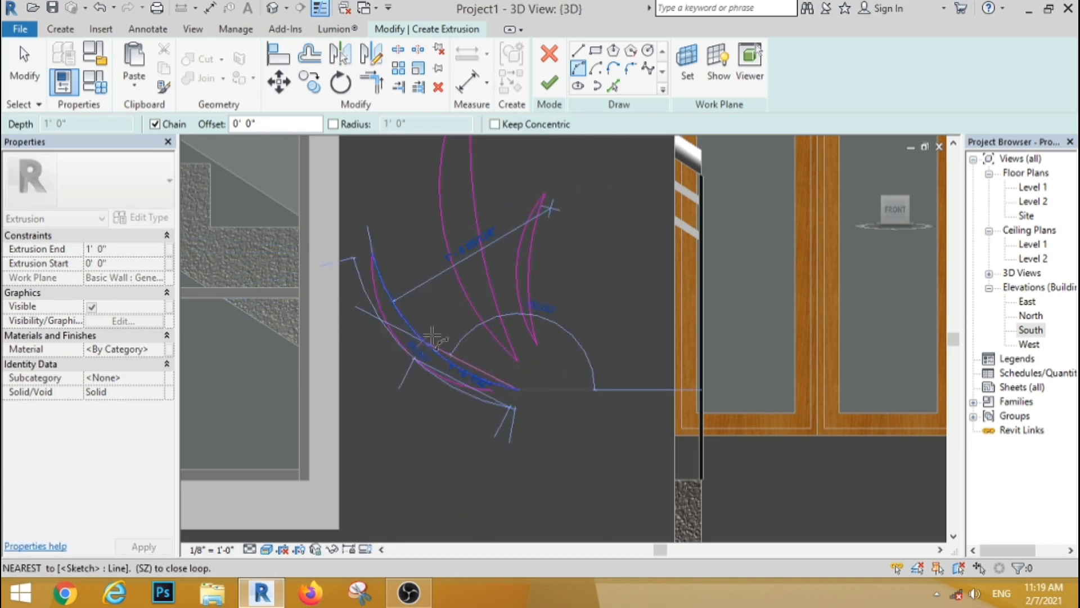
{"action": "key", "text": "Escape"}
{"action": "key", "text": "Escape"}
{"action": "left_click", "coordinate": [375, 84]}
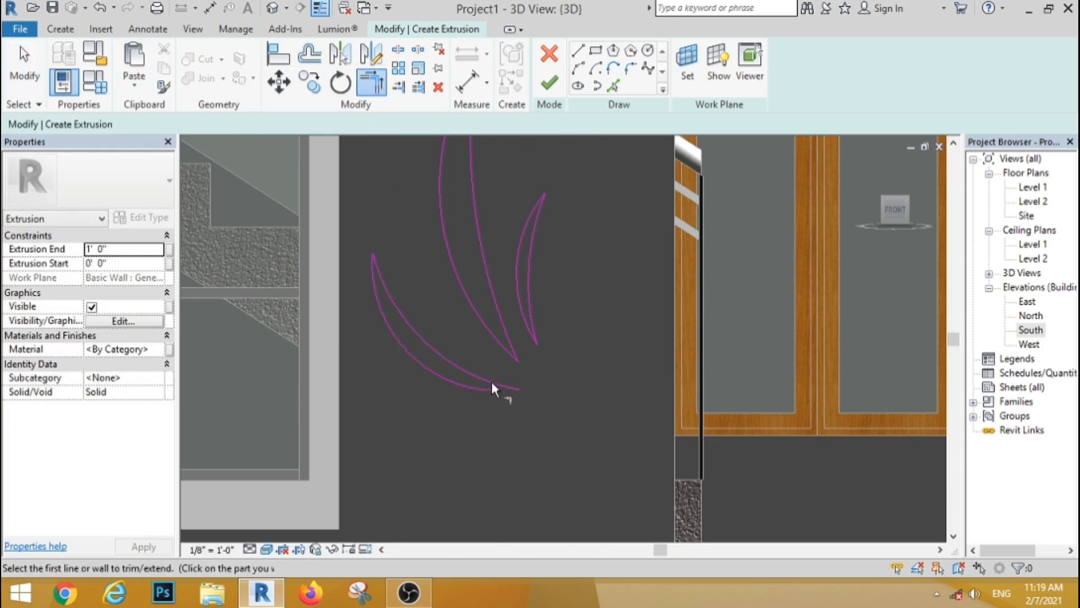
{"action": "scroll", "coordinate": [464, 387], "scroll_direction": "down", "scroll_amount": 3}
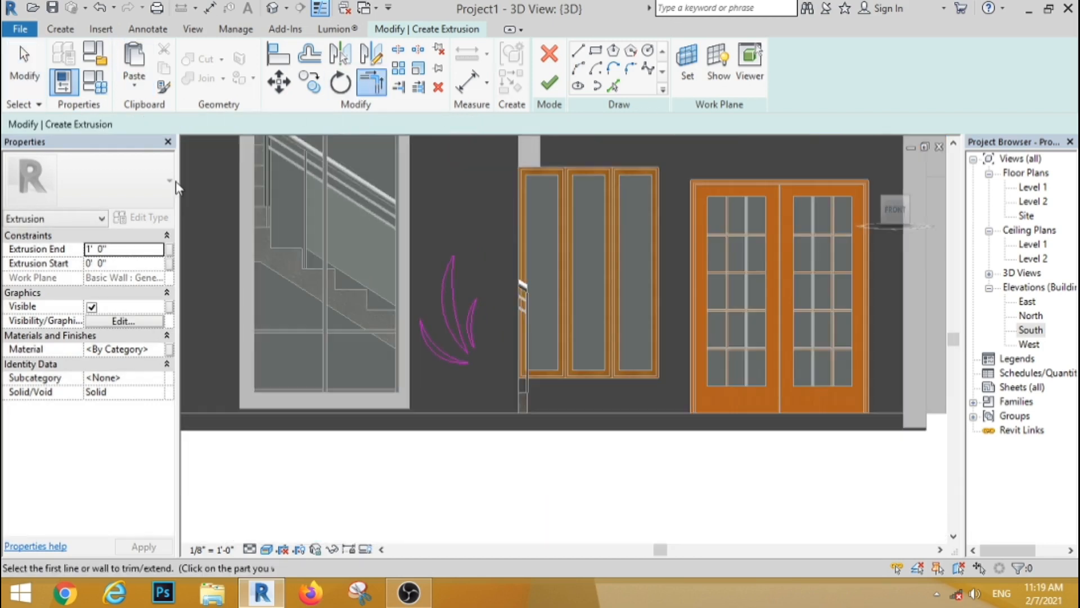
Step: Select all six arcs of the leaf outlines and move them slightly away from the stair window
{"action": "left_click", "coordinate": [22, 72]}
{"action": "scroll", "coordinate": [315, 265], "scroll_direction": "down", "scroll_amount": 4}
{"action": "scroll", "coordinate": [364, 282], "scroll_direction": "up", "scroll_amount": 3}
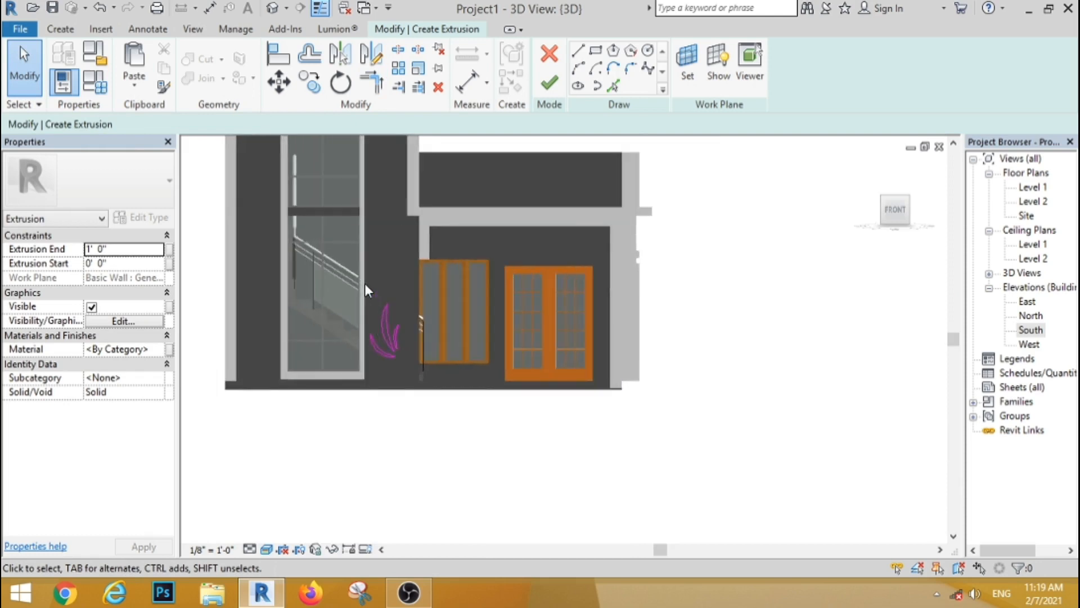
{"action": "left_click_drag", "start_coordinate": [382, 243], "coordinate": [371, 239]}
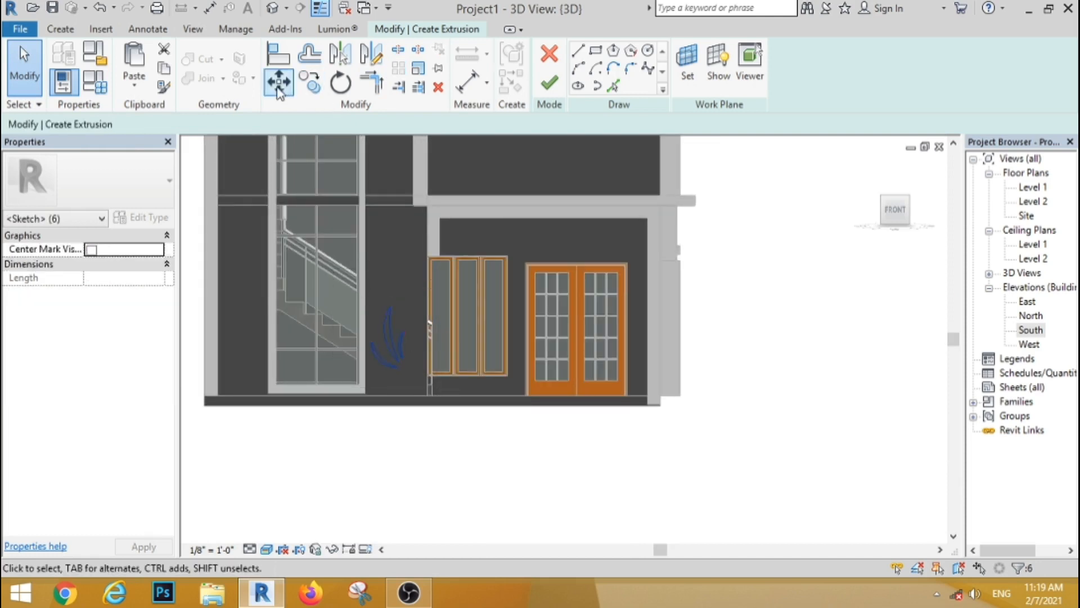
{"action": "left_click", "coordinate": [278, 84]}
{"action": "scroll", "coordinate": [373, 376], "scroll_direction": "up", "scroll_amount": 2}
{"action": "left_click", "coordinate": [386, 379]}
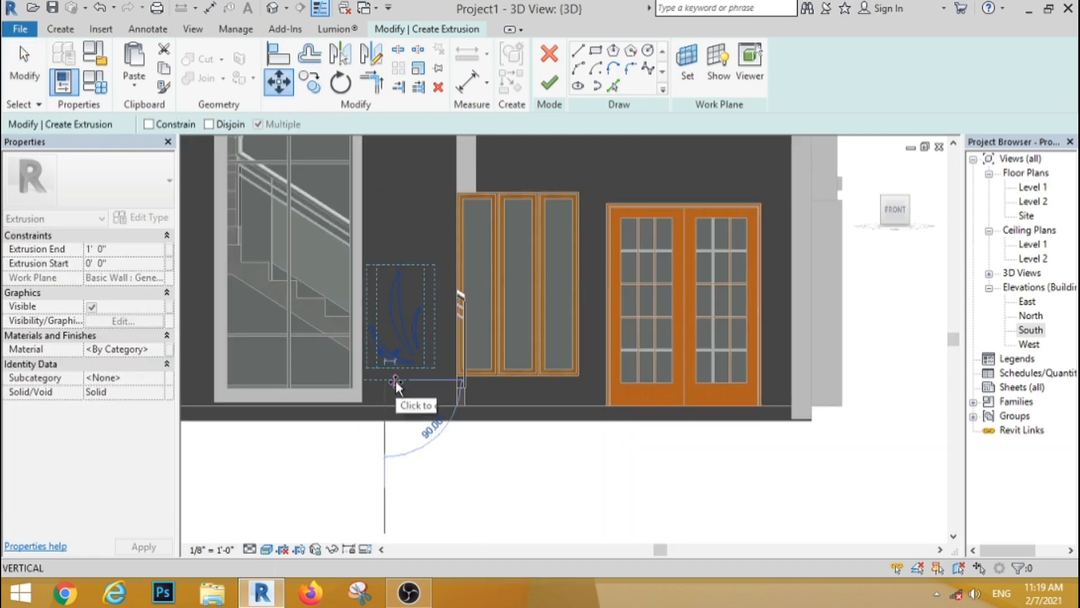
{"action": "left_click", "coordinate": [397, 381]}
Step: Copy the leaf outlines to the upper wall beside the stair window and to the balcony parapet, and finish the extrusion
{"action": "key", "text": "c"}
{"action": "key", "text": "o"}
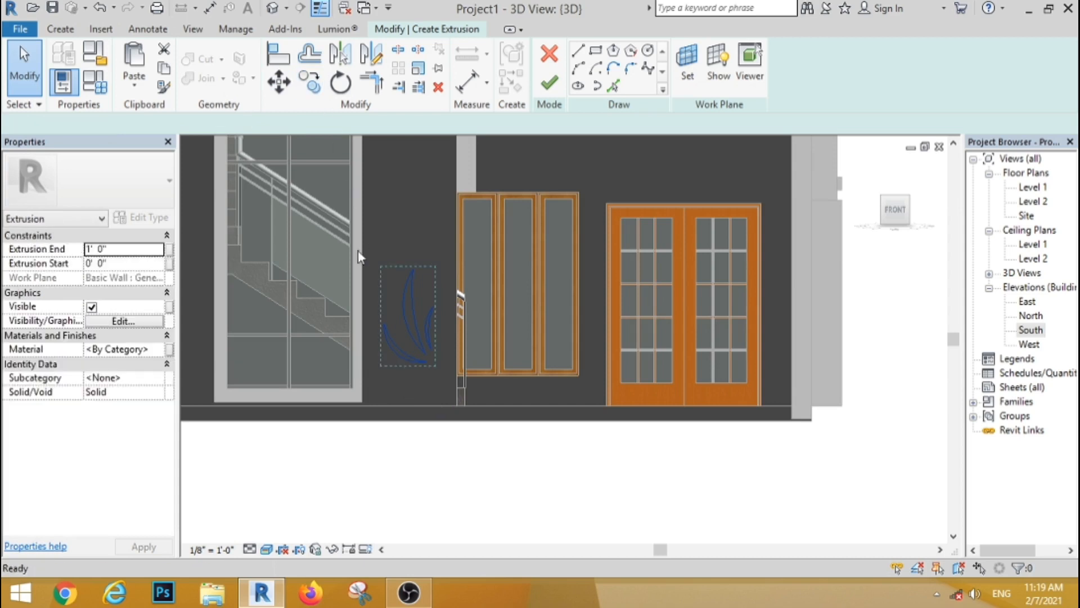
{"action": "left_click", "coordinate": [386, 368]}
{"action": "scroll", "coordinate": [387, 368], "scroll_direction": "down", "scroll_amount": 3}
{"action": "scroll", "coordinate": [386, 259], "scroll_direction": "up", "scroll_amount": 3}
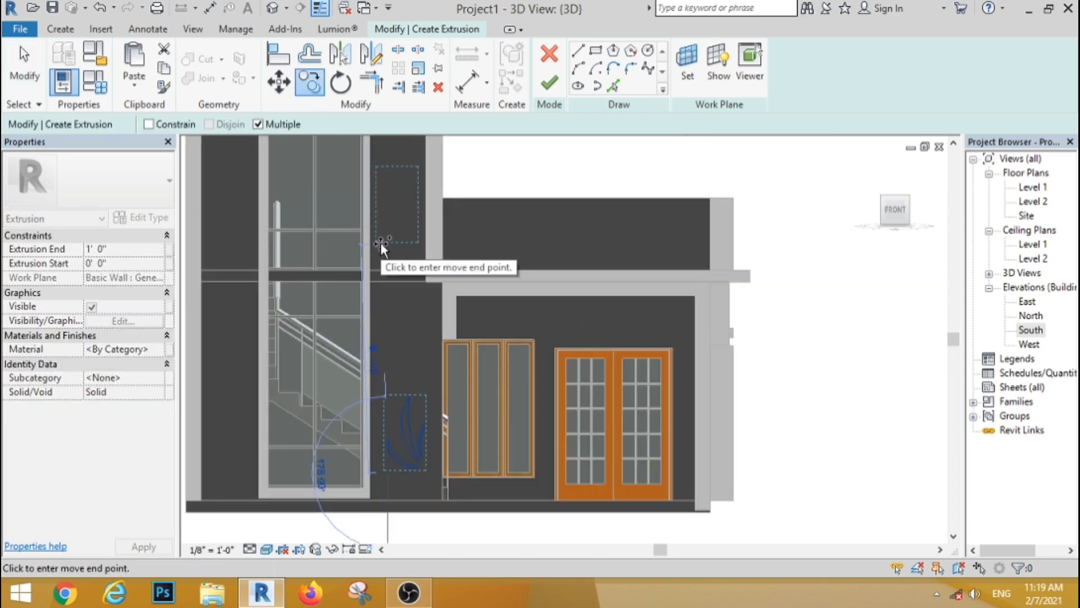
{"action": "left_click", "coordinate": [380, 241]}
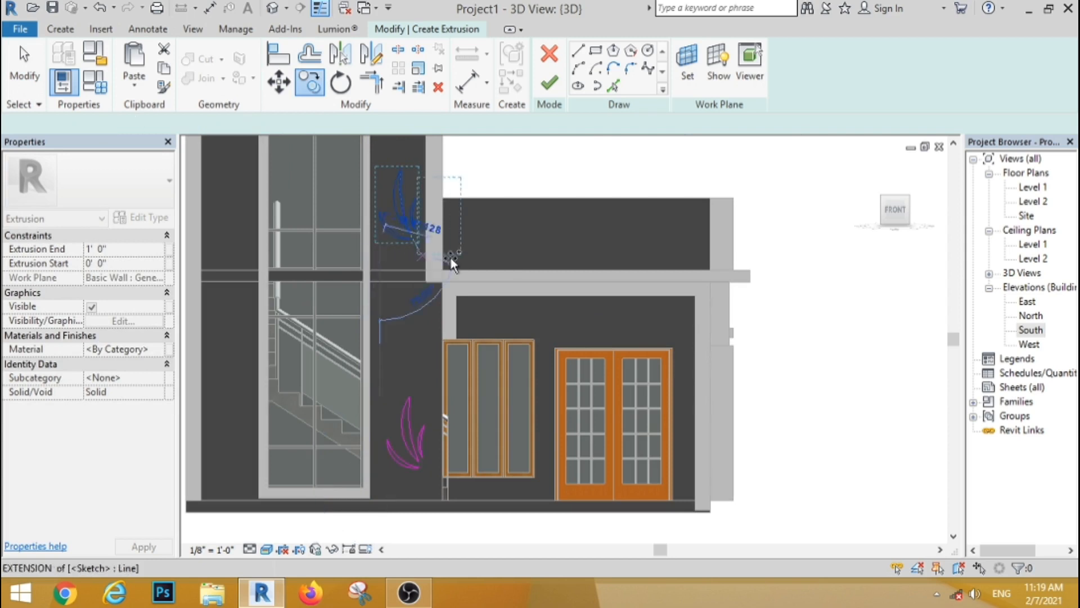
{"action": "left_click", "coordinate": [532, 271]}
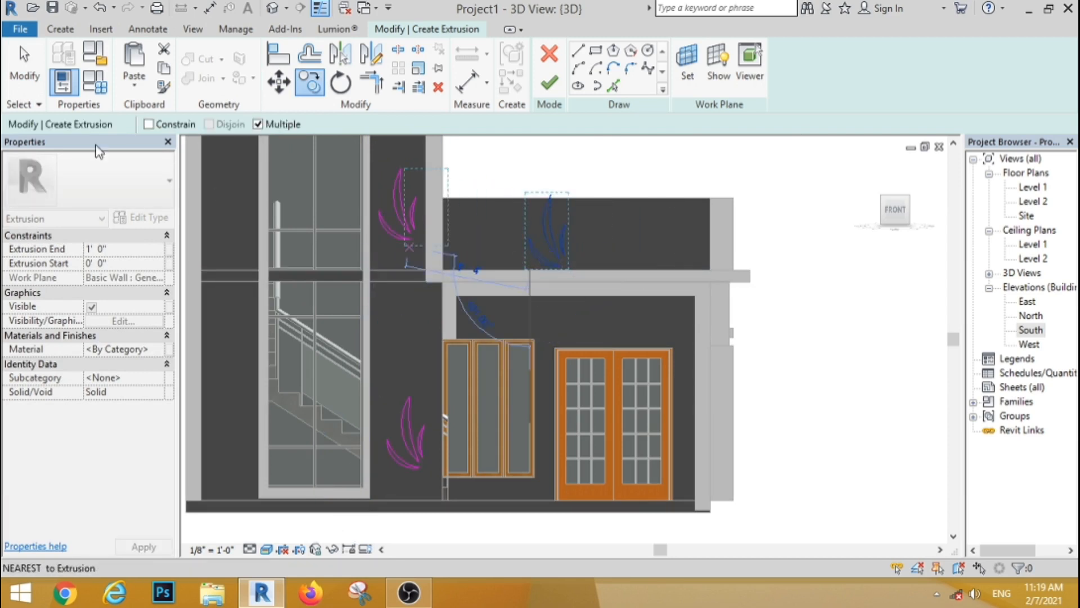
{"action": "scroll", "coordinate": [353, 352], "scroll_direction": "down", "scroll_amount": 4}
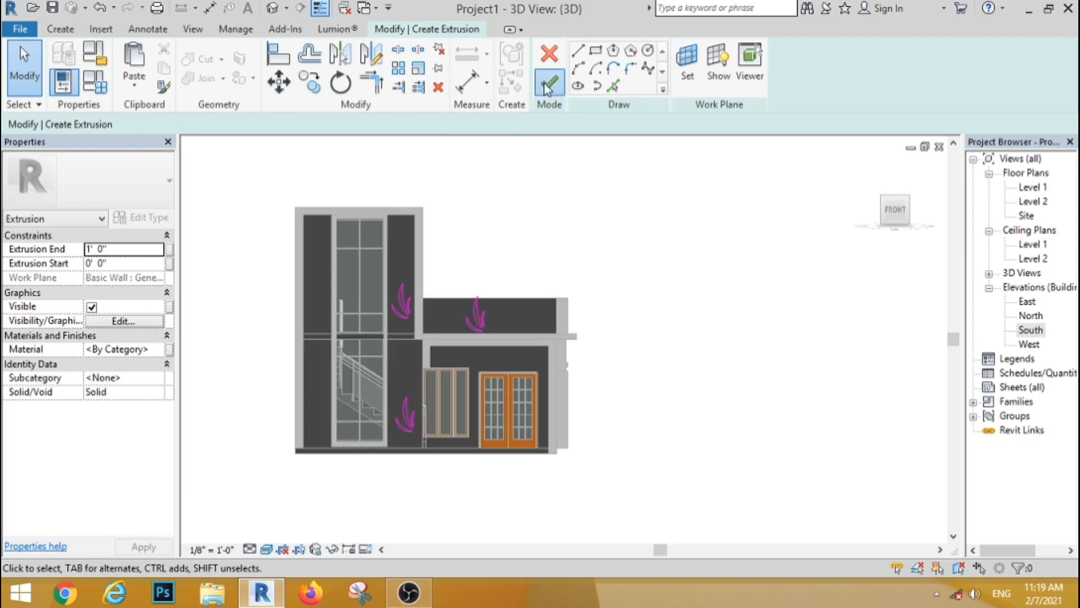
{"action": "left_click", "coordinate": [549, 83]}
Step: Reduce the leaf extrusion's depth to about 1 inch so it projects only slightly from the front wall
{"action": "left_click", "coordinate": [871, 167]}
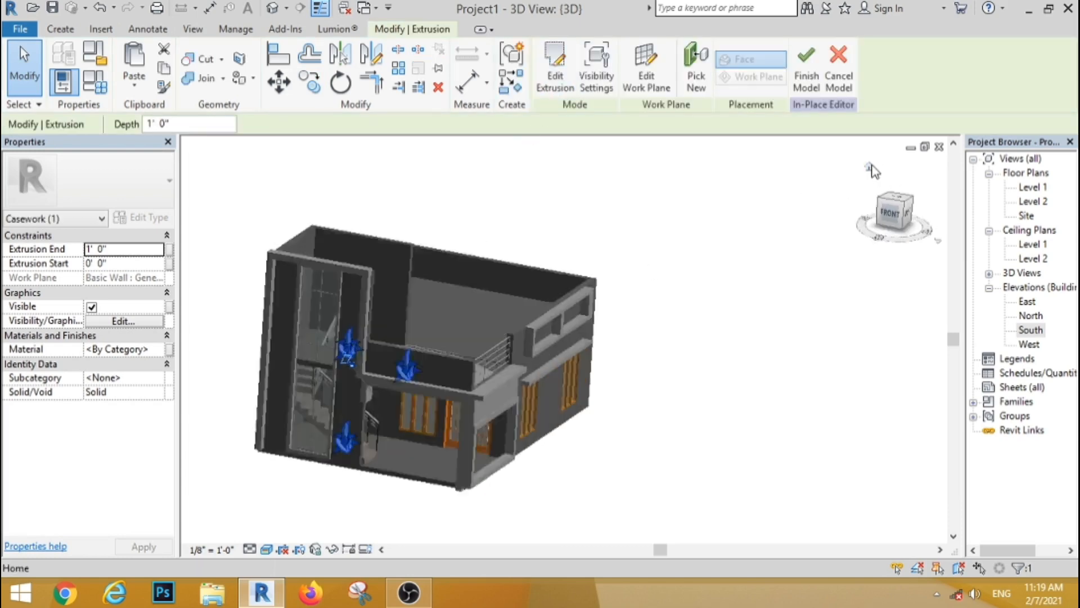
{"action": "left_click", "coordinate": [896, 199]}
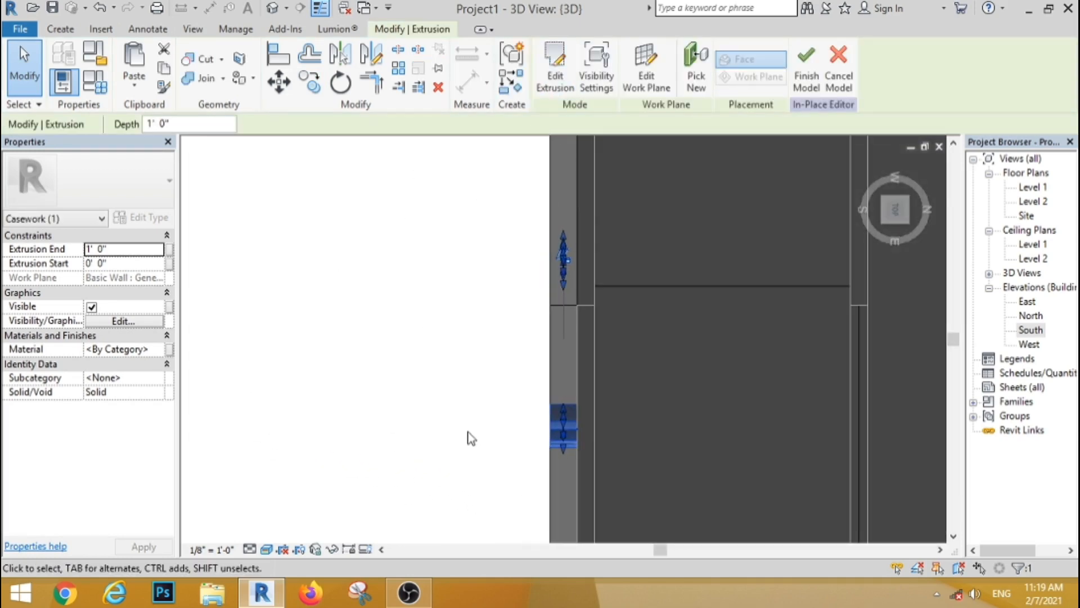
{"action": "left_click", "coordinate": [469, 433]}
{"action": "left_click", "coordinate": [562, 431]}
{"action": "scroll", "coordinate": [600, 432], "scroll_direction": "up", "scroll_amount": 2}
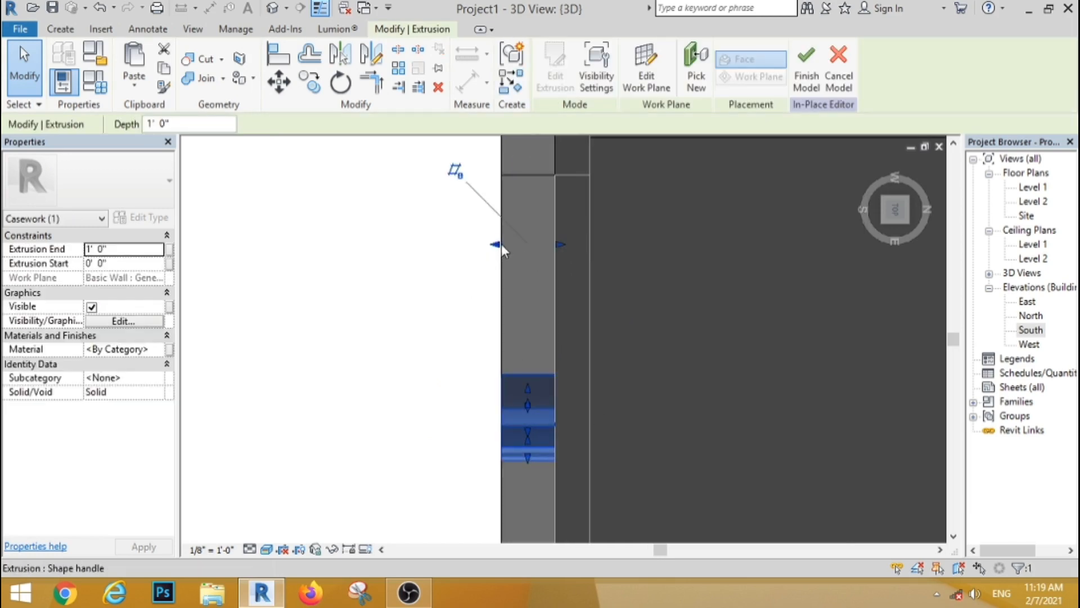
{"action": "left_click_drag", "start_coordinate": [501, 244], "coordinate": [550, 264]}
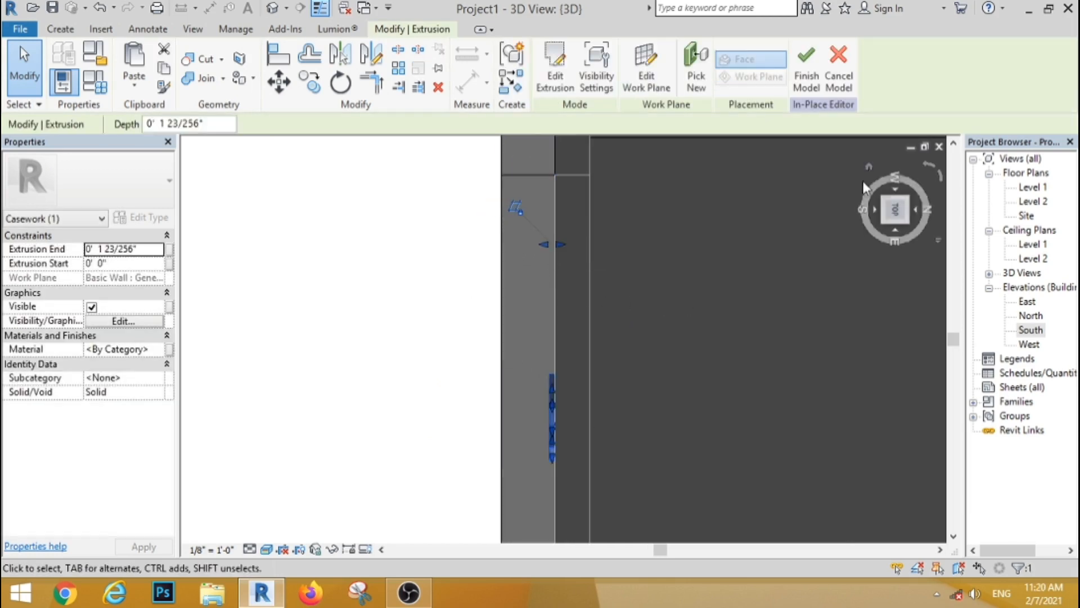
{"action": "left_click", "coordinate": [871, 167]}
{"action": "left_click", "coordinate": [653, 452]}
{"action": "scroll", "coordinate": [422, 470], "scroll_direction": "up", "scroll_amount": 3}
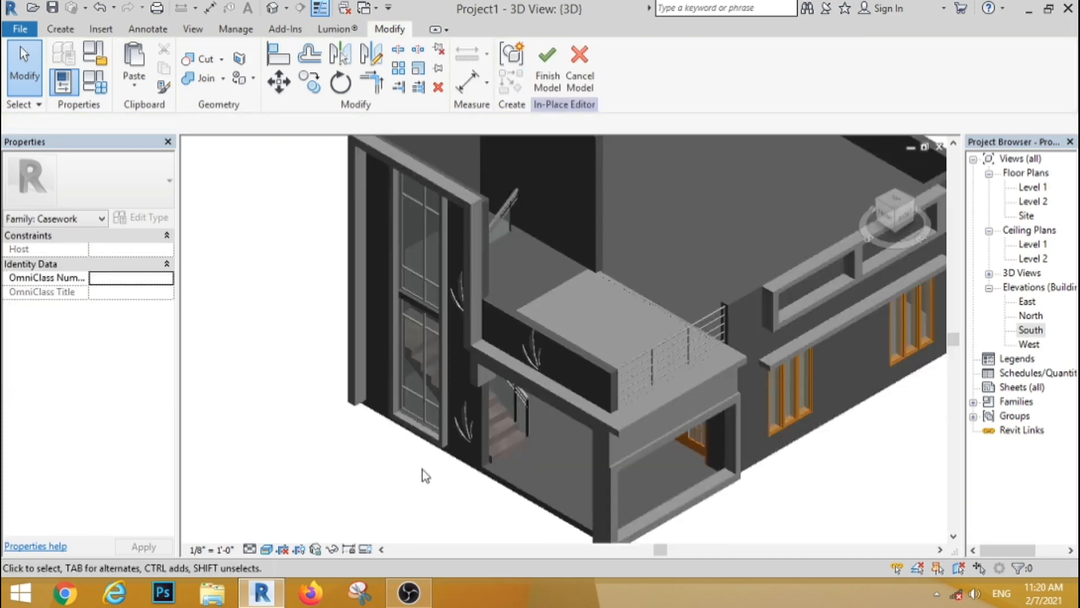
Step: Extend the projection above the side windows outward to line up with the porch slab's edge, and finish the in-place model
{"action": "scroll", "coordinate": [496, 276], "scroll_direction": "up", "scroll_amount": 4}
{"action": "scroll", "coordinate": [497, 278], "scroll_direction": "down", "scroll_amount": 6}
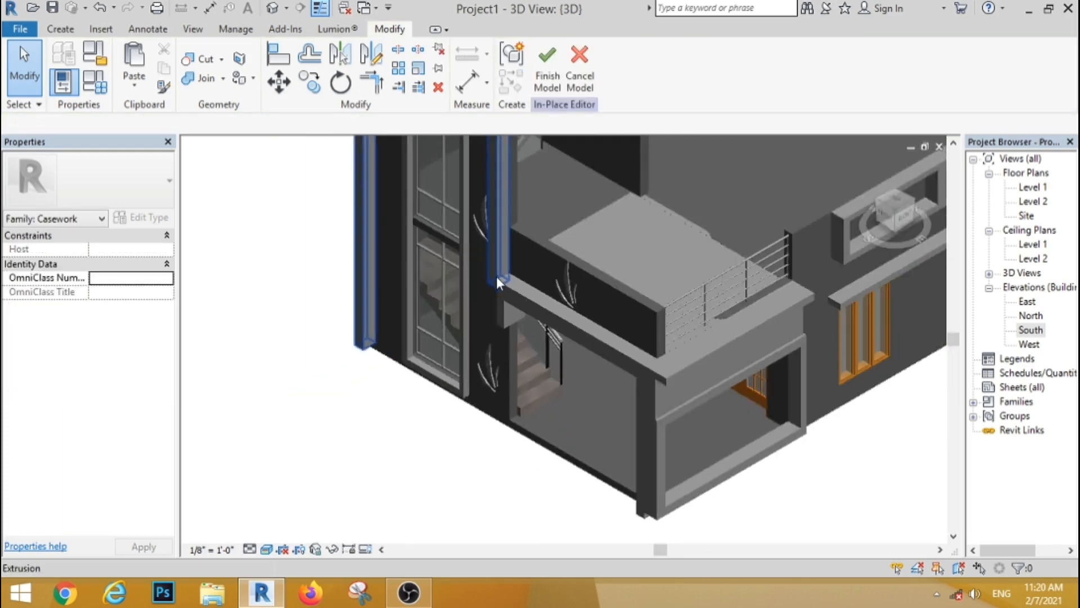
{"action": "scroll", "coordinate": [487, 332], "scroll_direction": "down", "scroll_amount": 3}
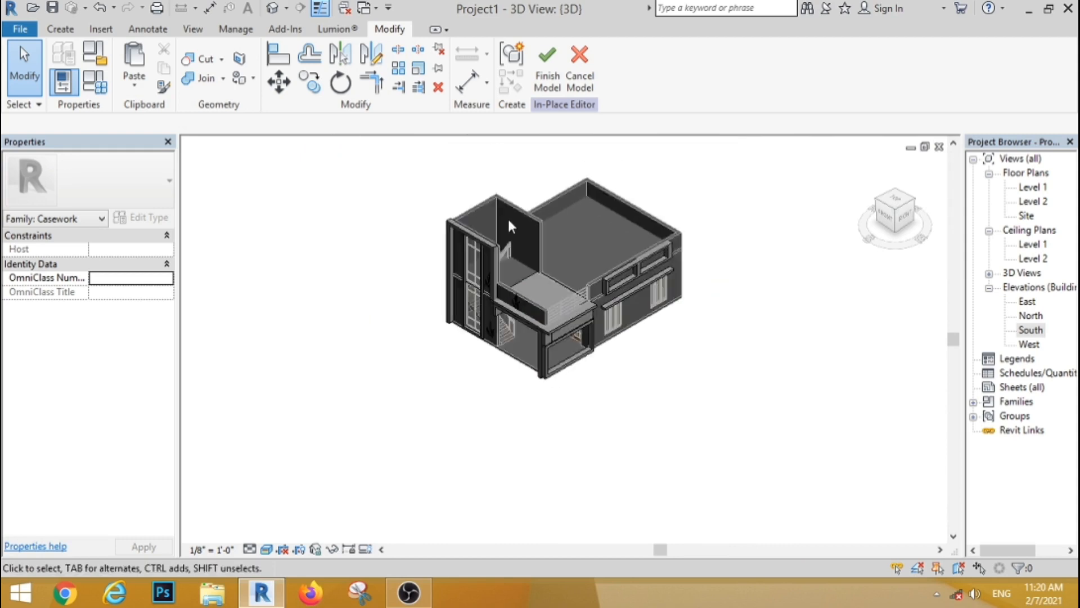
{"action": "scroll", "coordinate": [511, 206], "scroll_direction": "up", "scroll_amount": 3}
{"action": "scroll", "coordinate": [630, 390], "scroll_direction": "up", "scroll_amount": 3}
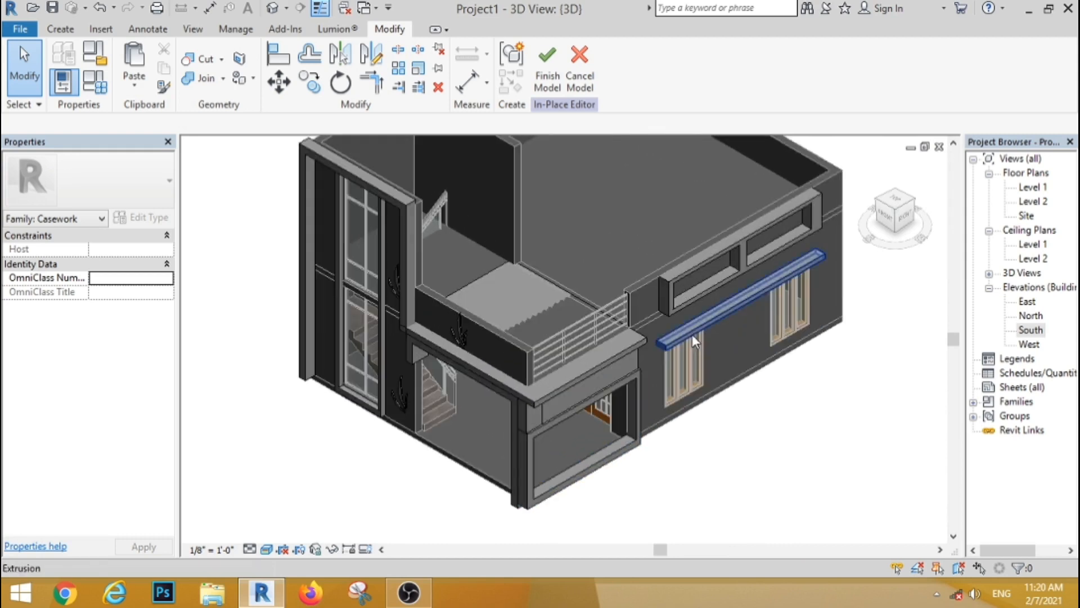
{"action": "left_click", "coordinate": [692, 332]}
{"action": "left_click", "coordinate": [885, 221]}
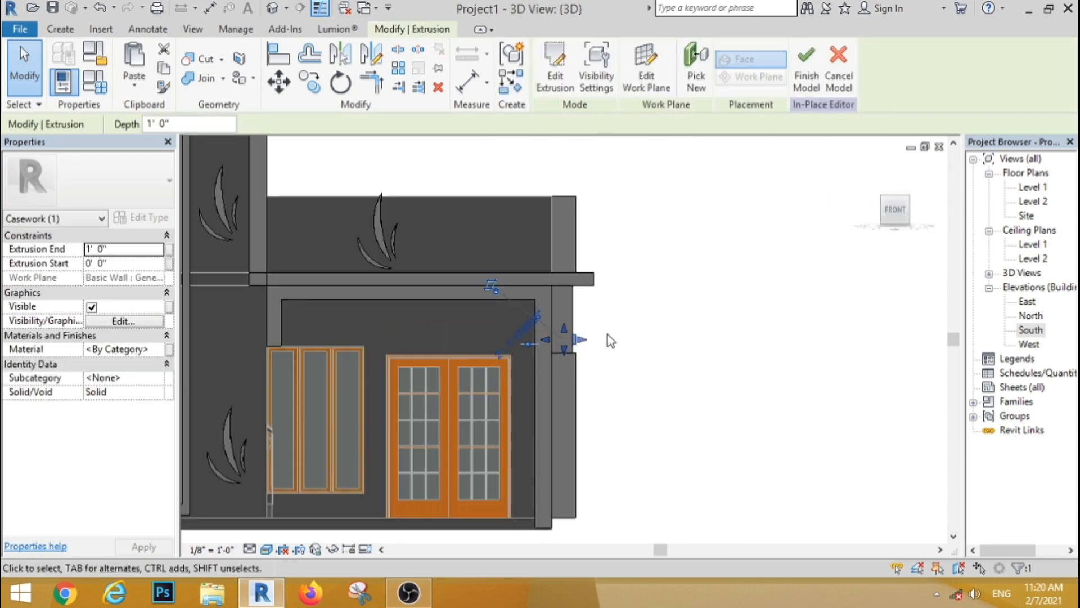
{"action": "left_click_drag", "start_coordinate": [584, 346], "coordinate": [595, 340]}
{"action": "left_click", "coordinate": [740, 318]}
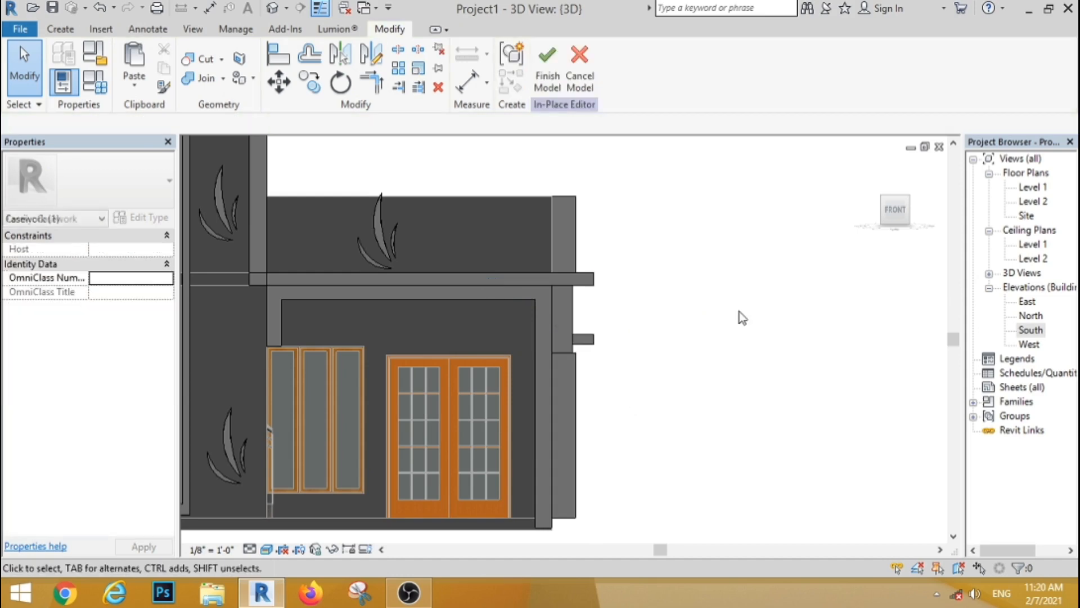
{"action": "left_click", "coordinate": [870, 167]}
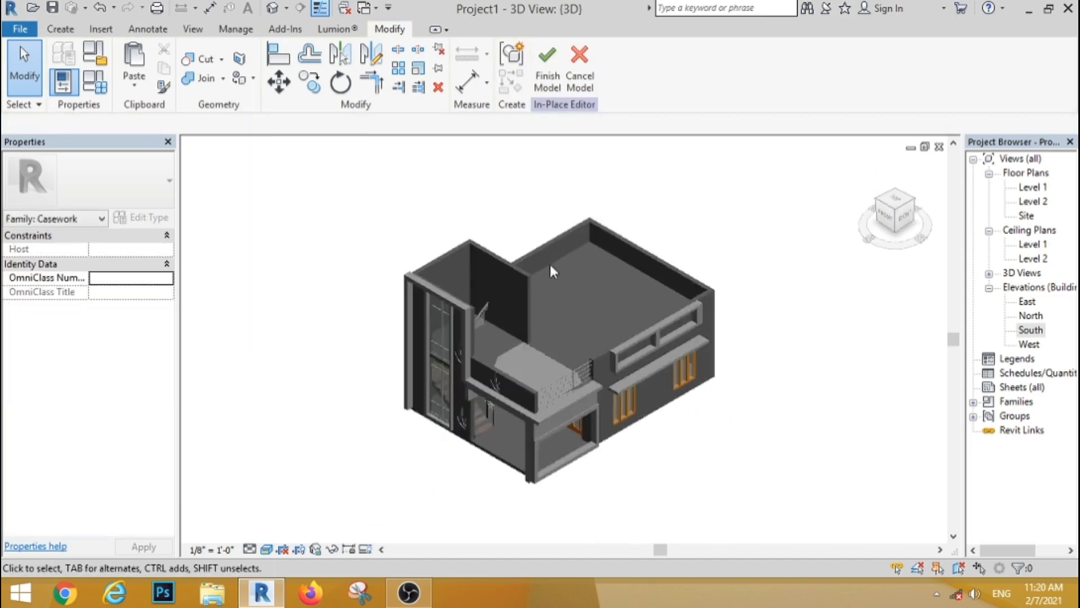
{"action": "left_click", "coordinate": [547, 62]}
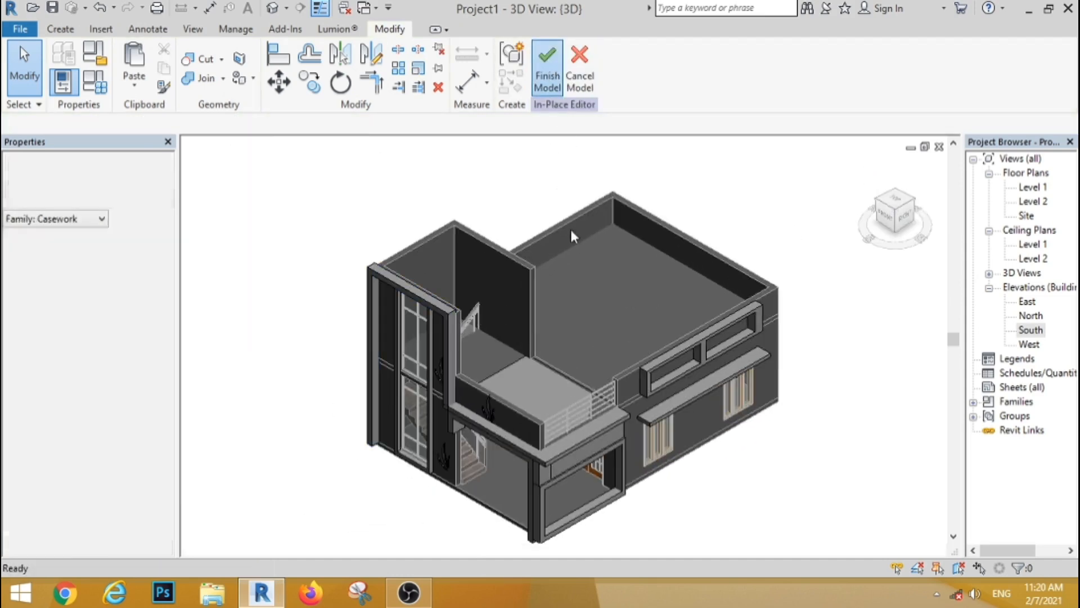
Step: Raise the top of the stair tower's front wall to the top edge of its surrounding frame
{"action": "left_click", "coordinate": [467, 313]}
{"action": "left_click", "coordinate": [457, 318]}
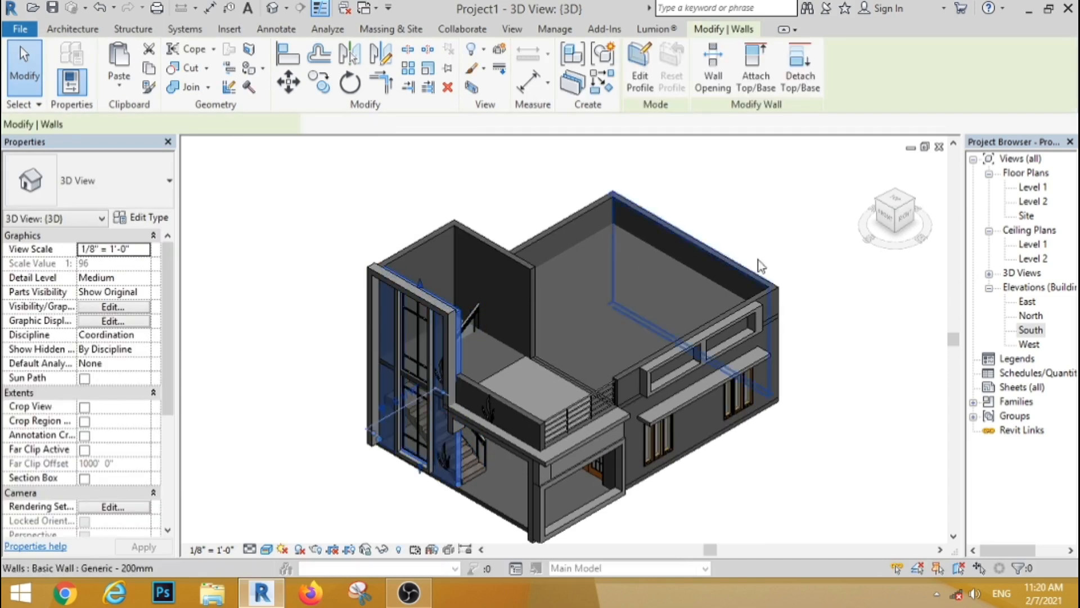
{"action": "left_click", "coordinate": [888, 219]}
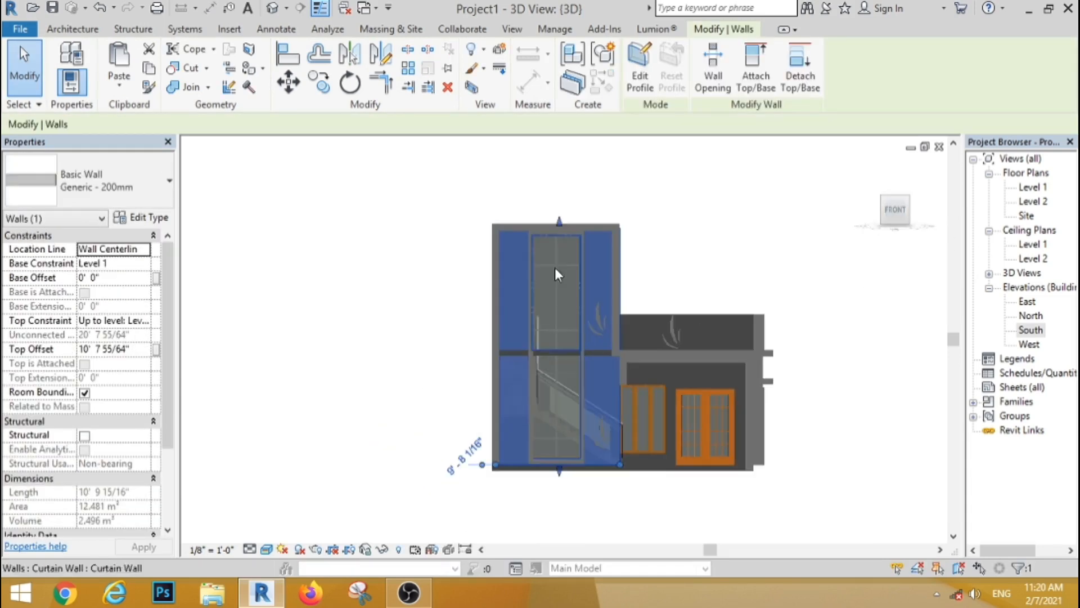
{"action": "left_click_drag", "start_coordinate": [558, 262], "coordinate": [562, 250]}
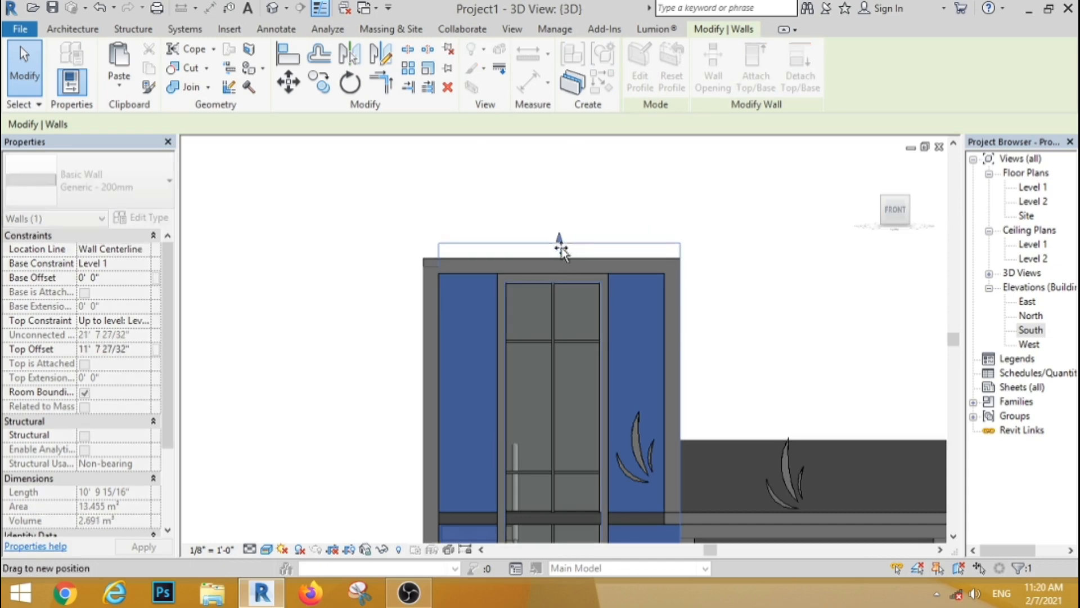
{"action": "left_click", "coordinate": [641, 227]}
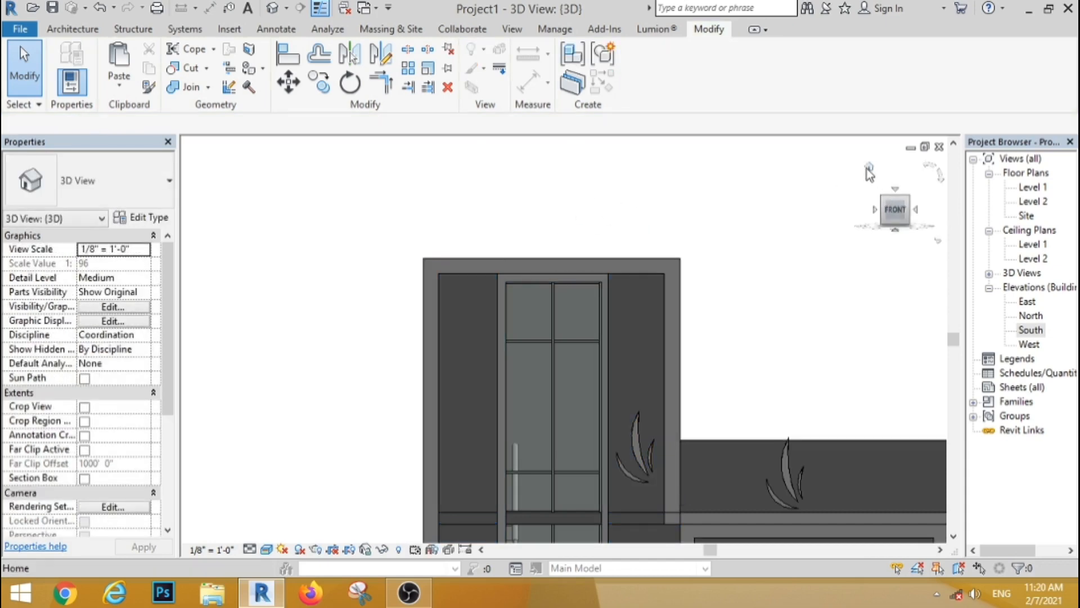
Step: Match the stair tower's side and rear walls to its raised front wall with Match Type
{"action": "left_click", "coordinate": [869, 171]}
{"action": "scroll", "coordinate": [423, 236], "scroll_direction": "up", "scroll_amount": 4}
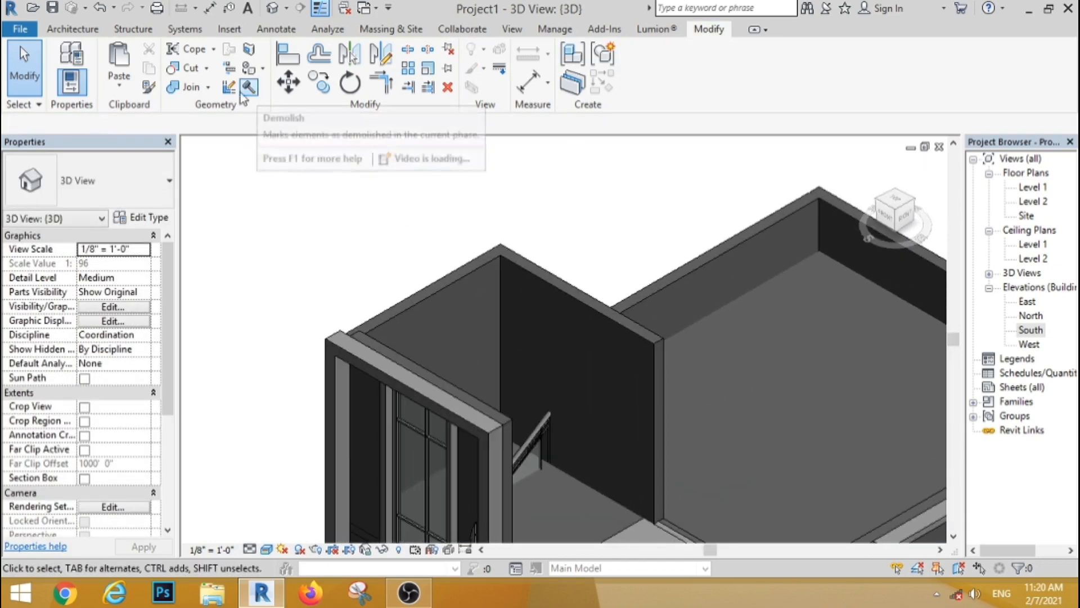
{"action": "left_click", "coordinate": [149, 87]}
{"action": "left_click", "coordinate": [375, 340]}
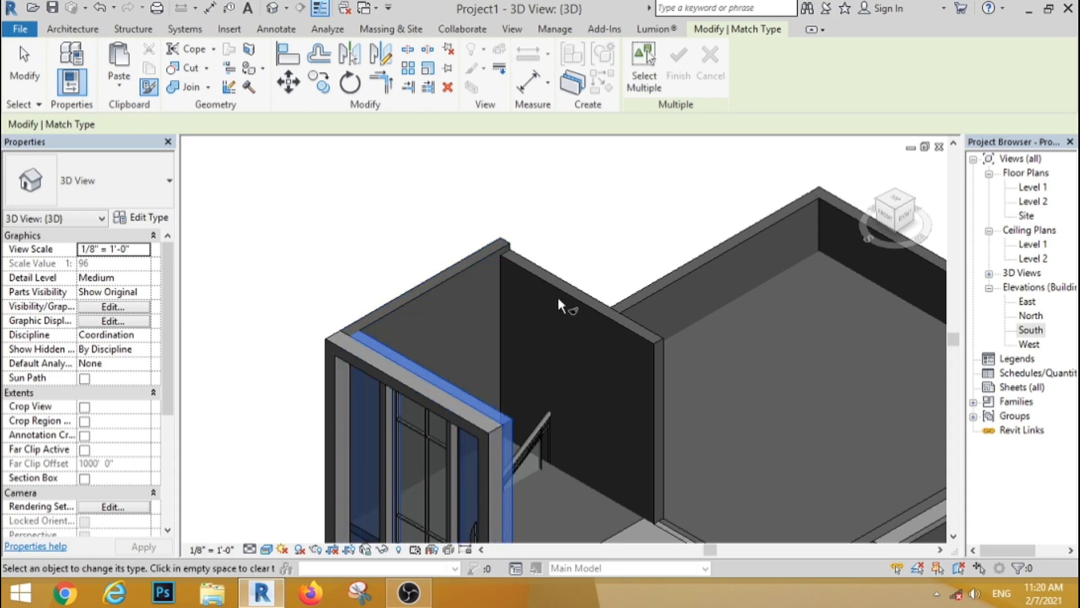
{"action": "key", "text": "Escape"}
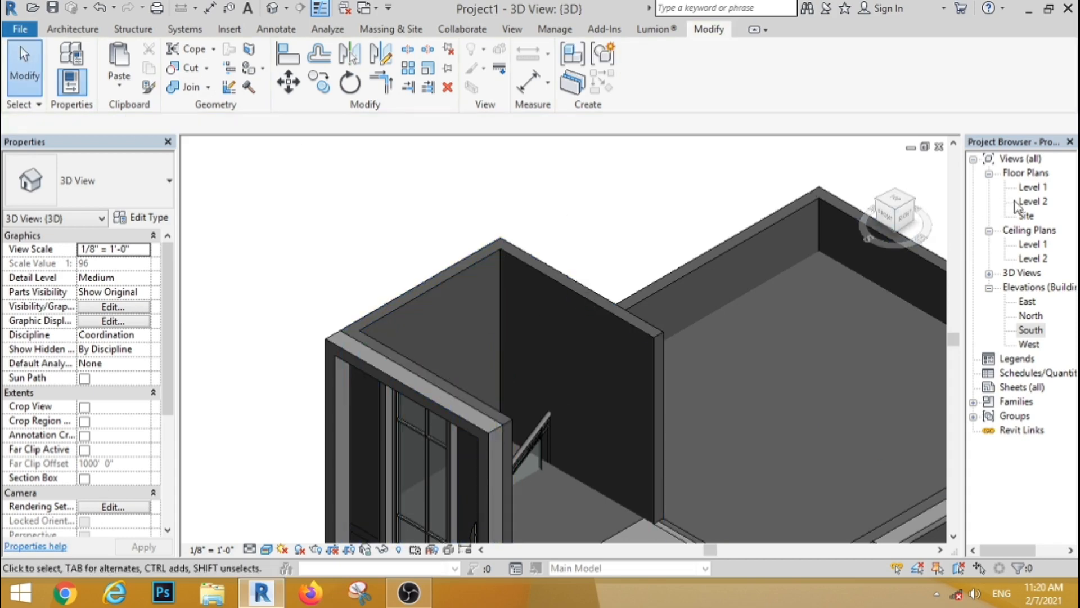
Step: On the Level 2 plan, draw a Generic - 200mm wall closing the stair tower's open side, from the rear wall's end to the front wall
{"action": "double_click", "coordinate": [1034, 200]}
{"action": "left_click", "coordinate": [71, 32]}
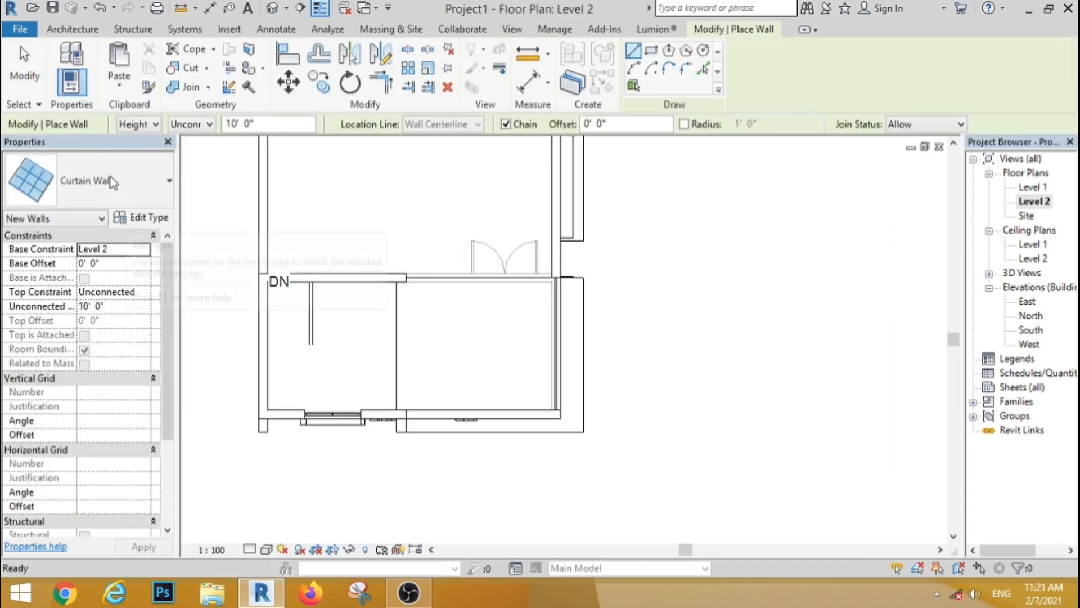
{"action": "left_click", "coordinate": [90, 180]}
{"action": "scroll", "coordinate": [199, 268], "scroll_direction": "up", "scroll_amount": 5}
{"action": "scroll", "coordinate": [200, 268], "scroll_direction": "down", "scroll_amount": 2}
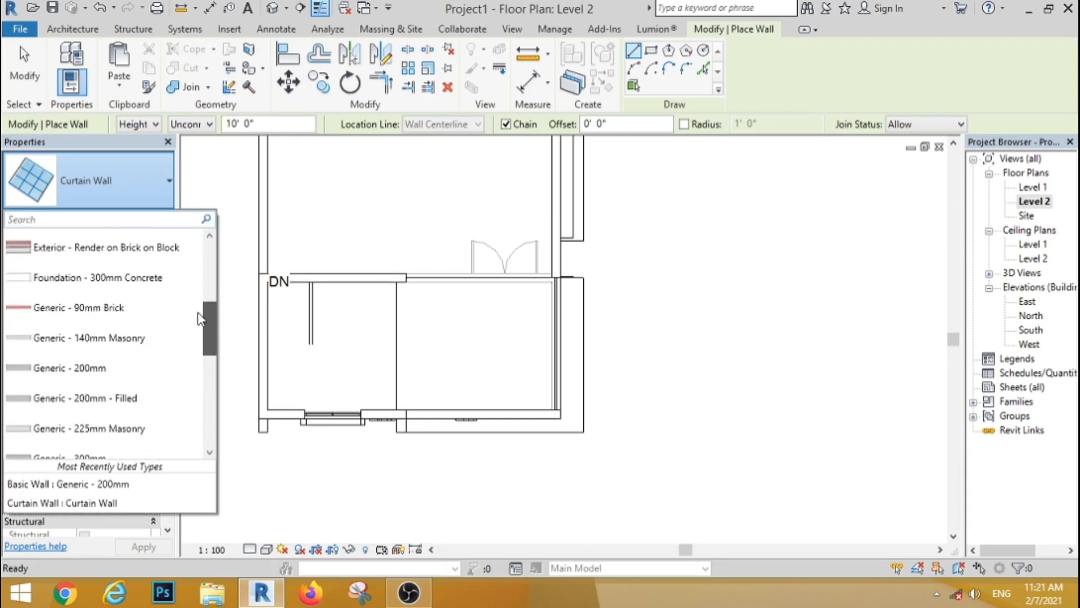
{"action": "left_click", "coordinate": [84, 369]}
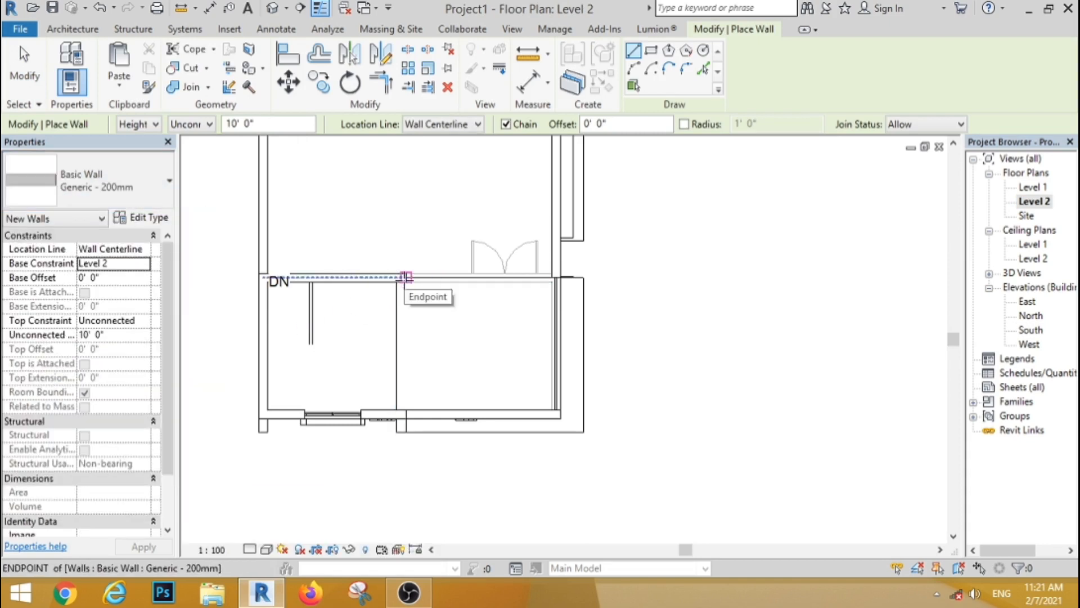
{"action": "left_click", "coordinate": [406, 277]}
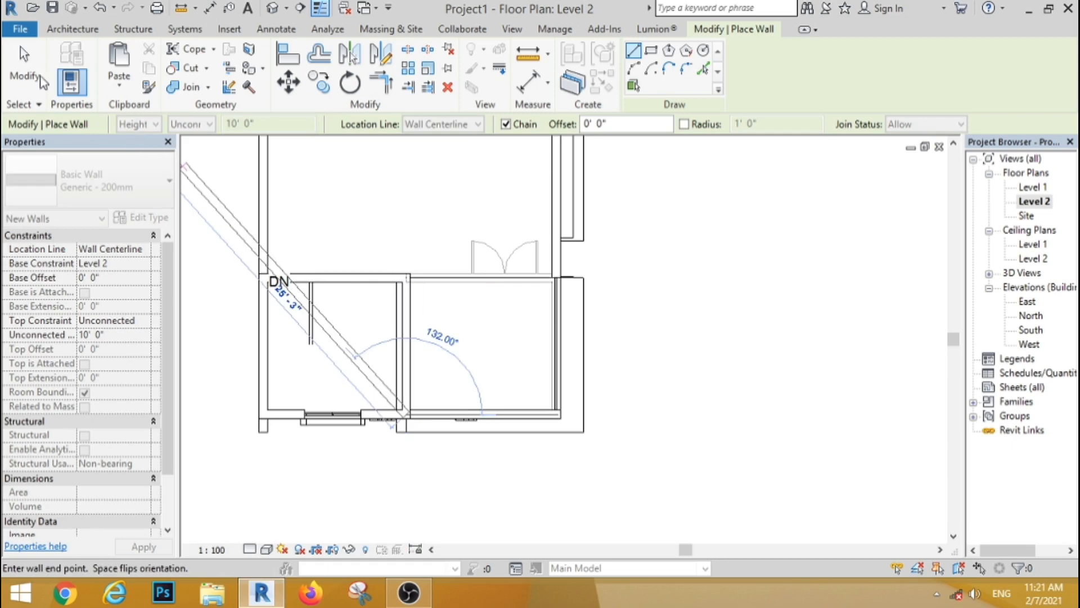
{"action": "key", "text": "Escape"}
{"action": "key", "text": "Escape"}
Step: In the 3D view, match the new tower side wall to the tower's rear wall with Match Type
{"action": "left_click", "coordinate": [270, 10]}
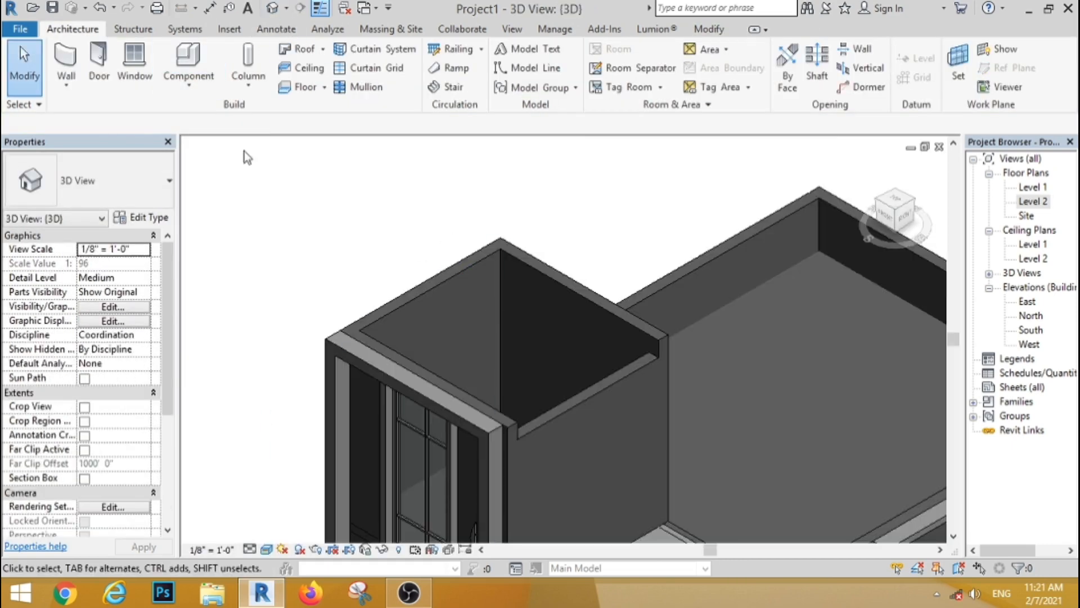
{"action": "left_click", "coordinate": [709, 30]}
{"action": "left_click", "coordinate": [149, 87]}
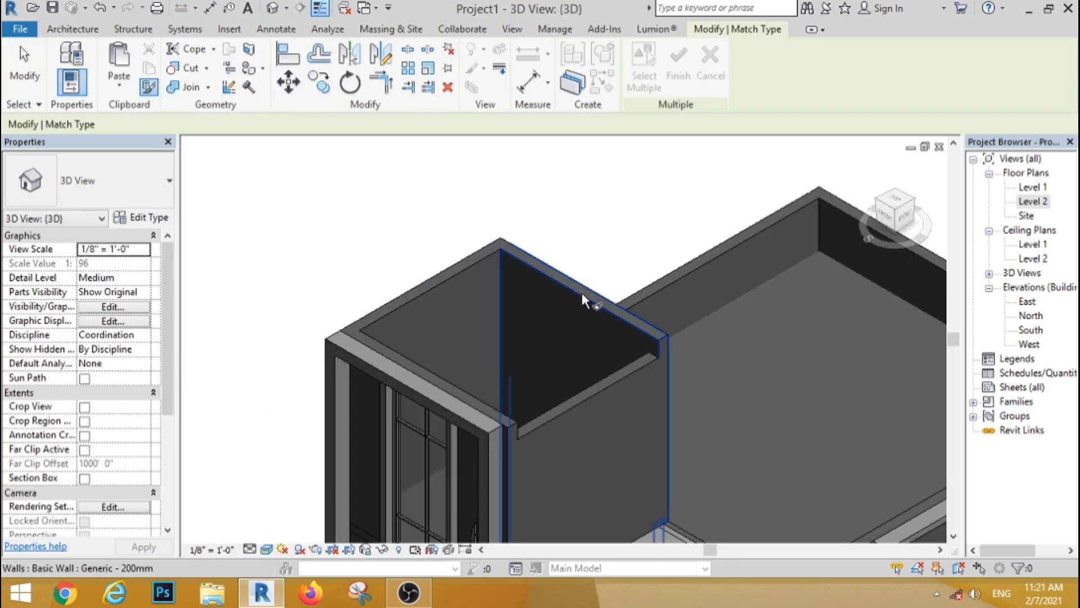
{"action": "left_click", "coordinate": [582, 292]}
{"action": "left_click", "coordinate": [557, 407]}
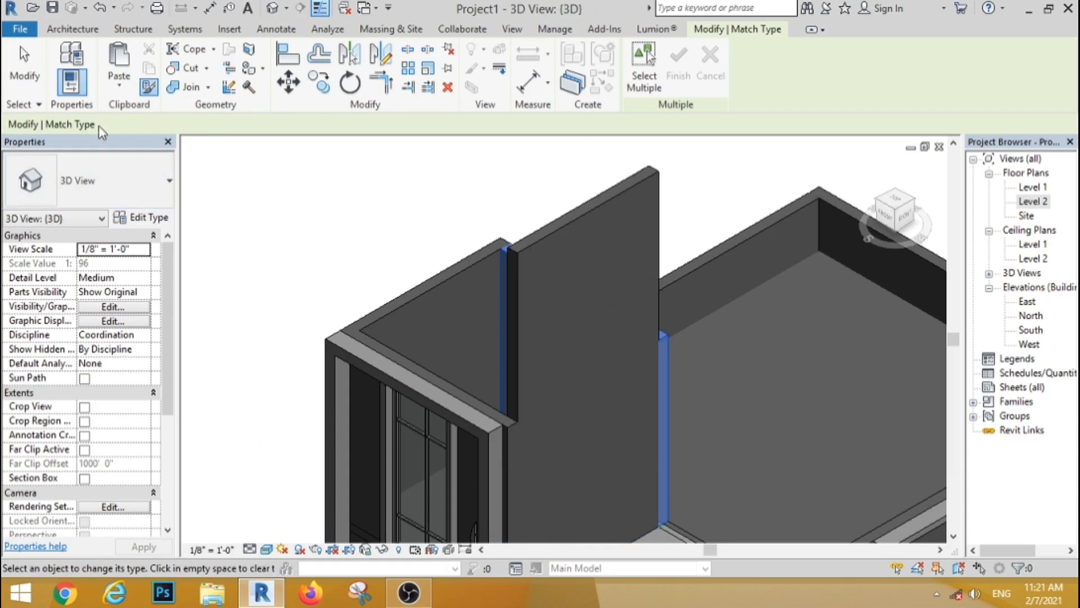
{"action": "key", "text": "Escape"}
Step: Select the new tower side wall and pull its top down towards the top of the stair tower
{"action": "left_click", "coordinate": [717, 239]}
{"action": "left_click", "coordinate": [889, 222]}
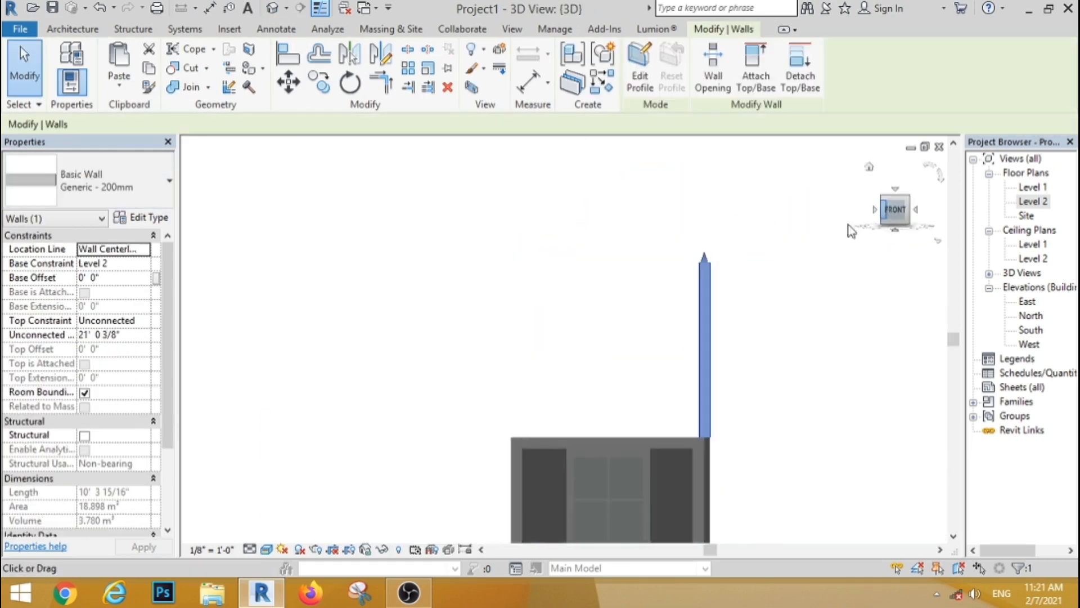
{"action": "left_click_drag", "start_coordinate": [564, 155], "coordinate": [581, 326]}
{"action": "key", "text": "Escape"}
{"action": "double_click", "coordinate": [1034, 201]}
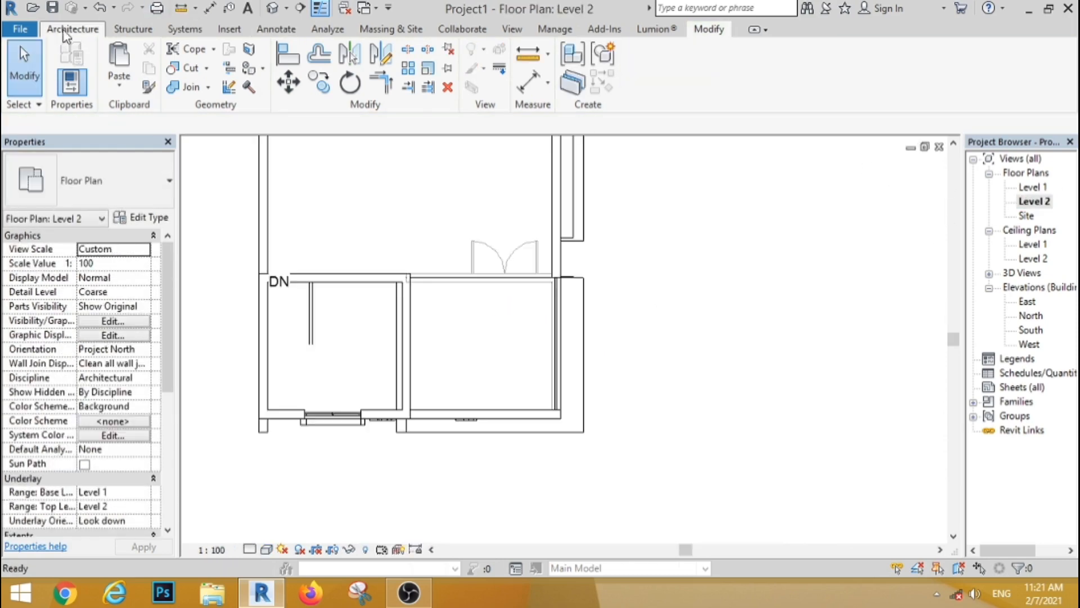
{"action": "left_click", "coordinate": [65, 32]}
{"action": "left_click", "coordinate": [91, 62]}
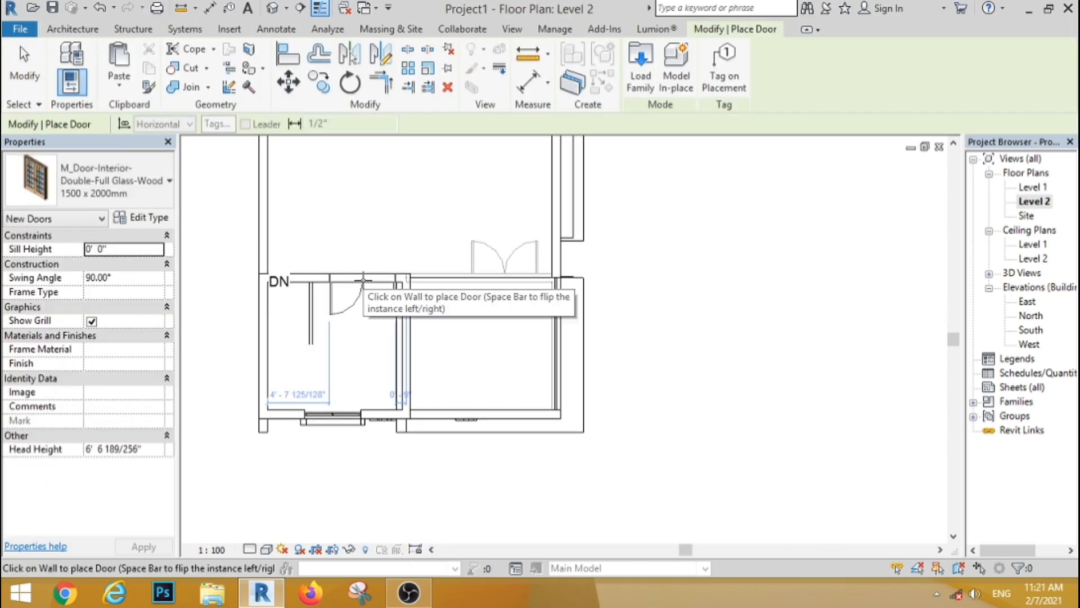
{"action": "left_click", "coordinate": [64, 29]}
{"action": "left_click", "coordinate": [68, 59]}
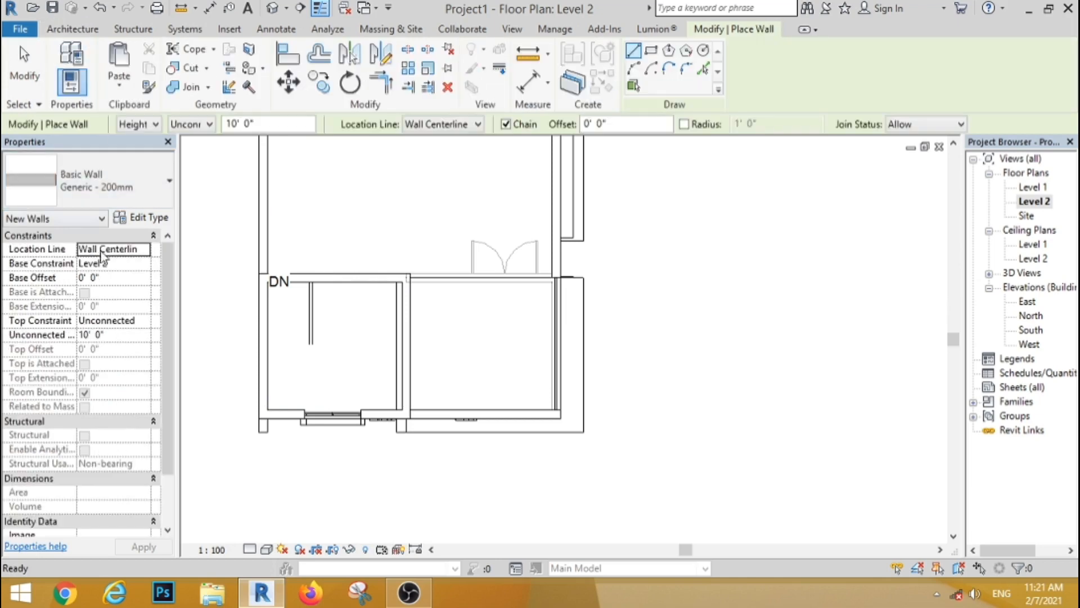
{"action": "left_click", "coordinate": [112, 186]}
{"action": "left_click", "coordinate": [72, 28]}
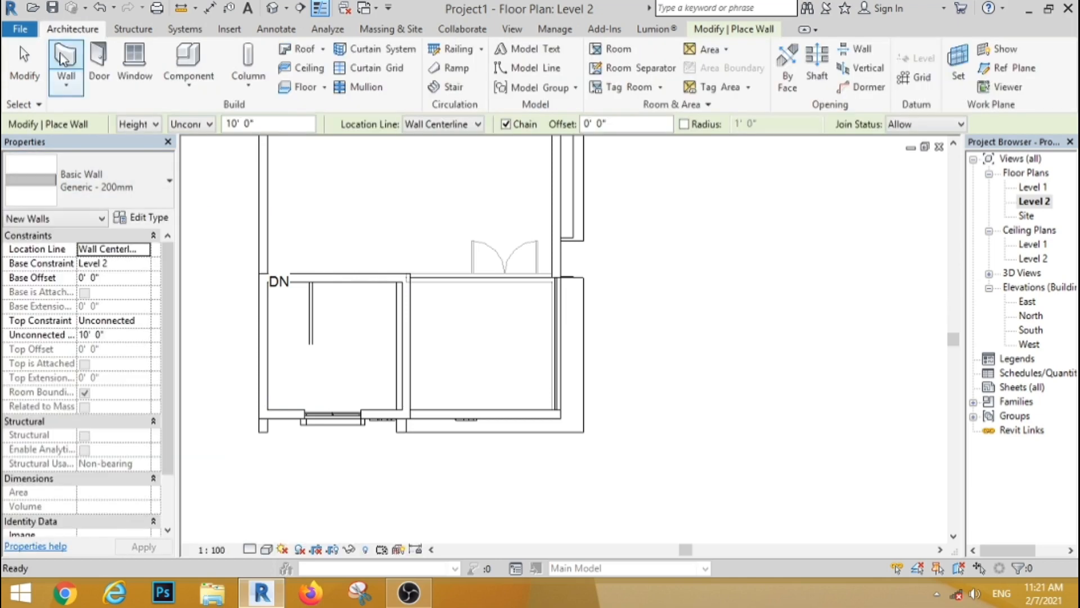
{"action": "left_click", "coordinate": [99, 62]}
{"action": "left_click", "coordinate": [113, 180]}
{"action": "left_click", "coordinate": [82, 319]}
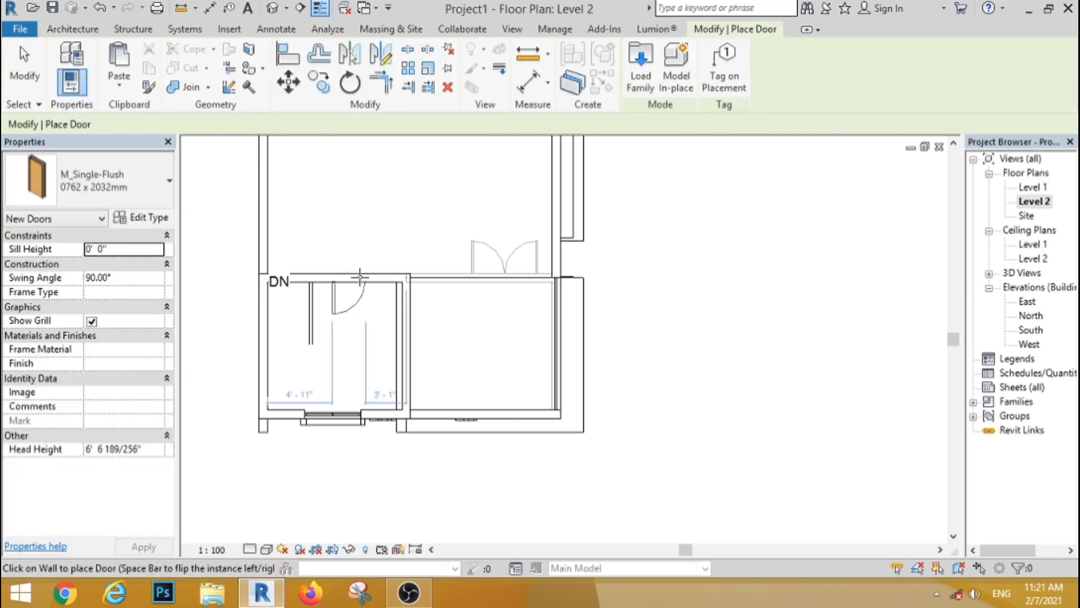
{"action": "key", "text": "Escape"}
{"action": "key", "text": "Escape"}
{"action": "left_click", "coordinate": [272, 8]}
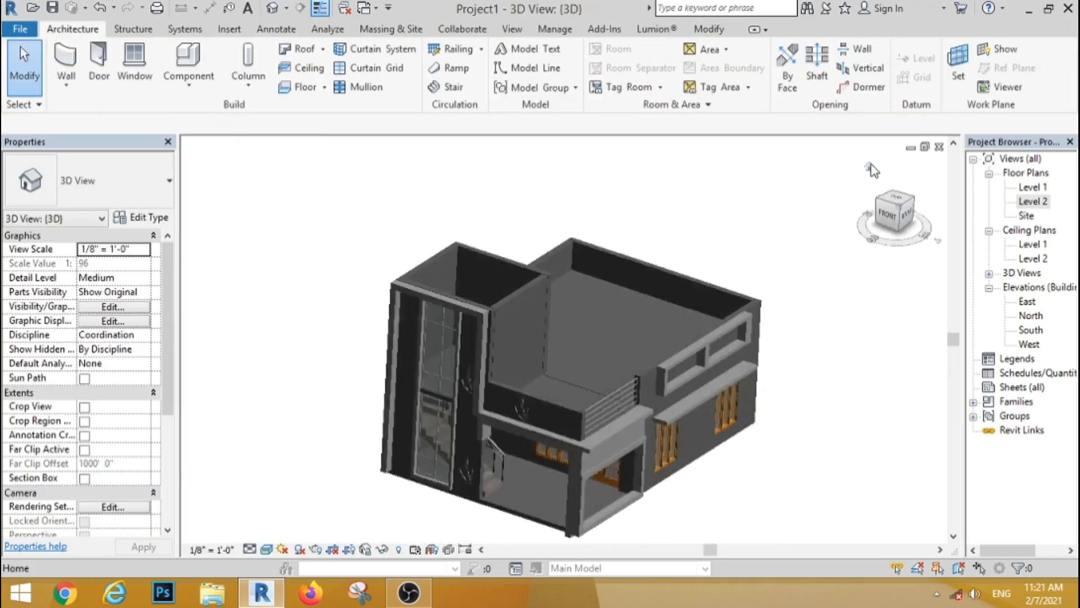
Step: Change the structure material of the Generic - 200mm wall type to Gypsum Wall Board
{"action": "scroll", "coordinate": [619, 329], "scroll_direction": "up", "scroll_amount": 4}
{"action": "scroll", "coordinate": [619, 330], "scroll_direction": "down", "scroll_amount": 4}
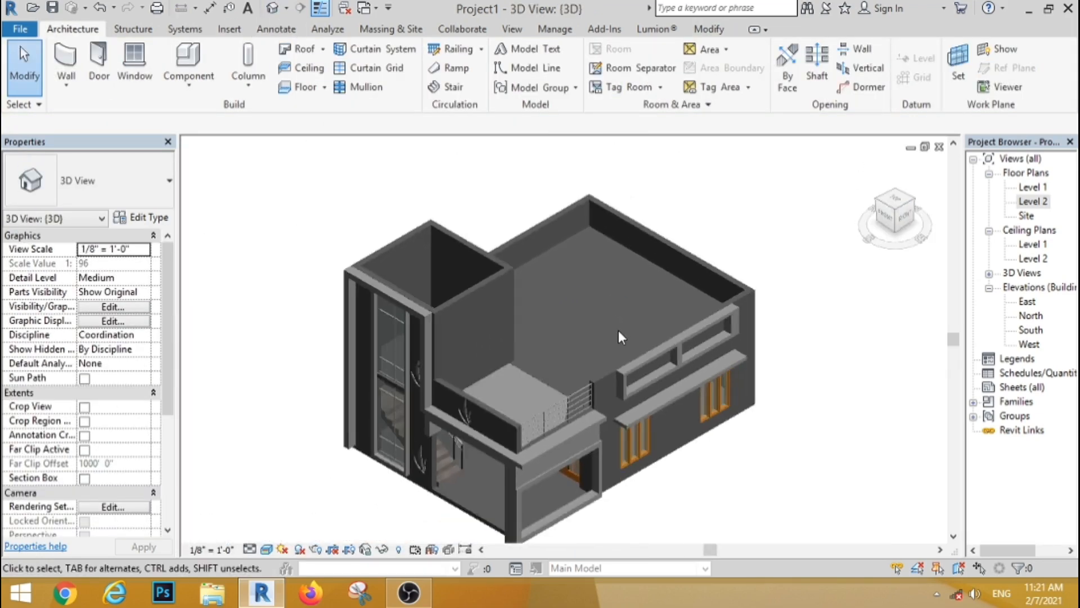
{"action": "scroll", "coordinate": [464, 333], "scroll_direction": "up", "scroll_amount": 4}
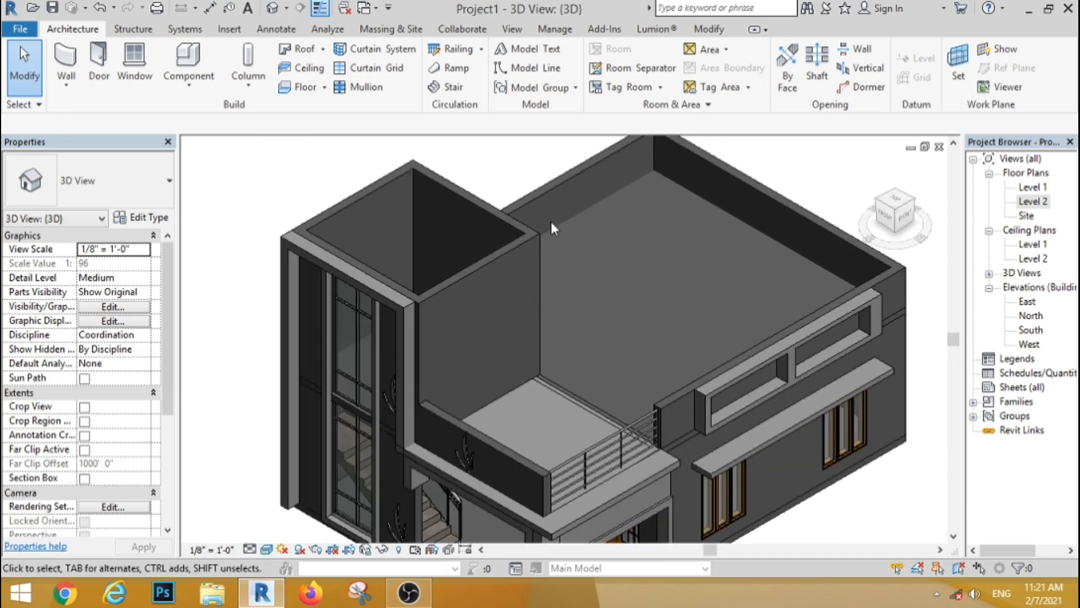
{"action": "left_click", "coordinate": [549, 193]}
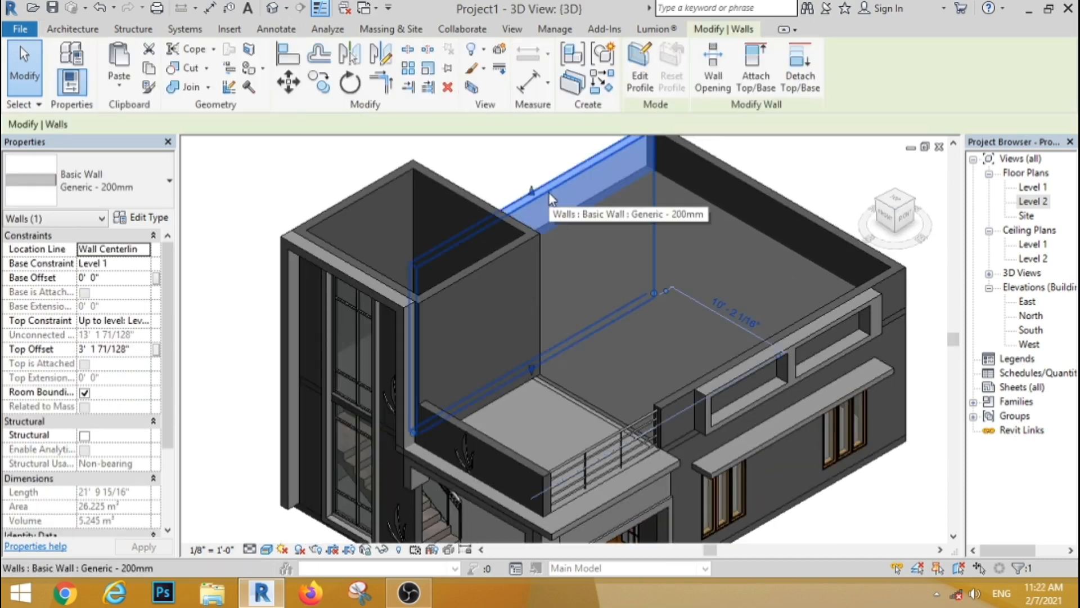
{"action": "left_click", "coordinate": [148, 220]}
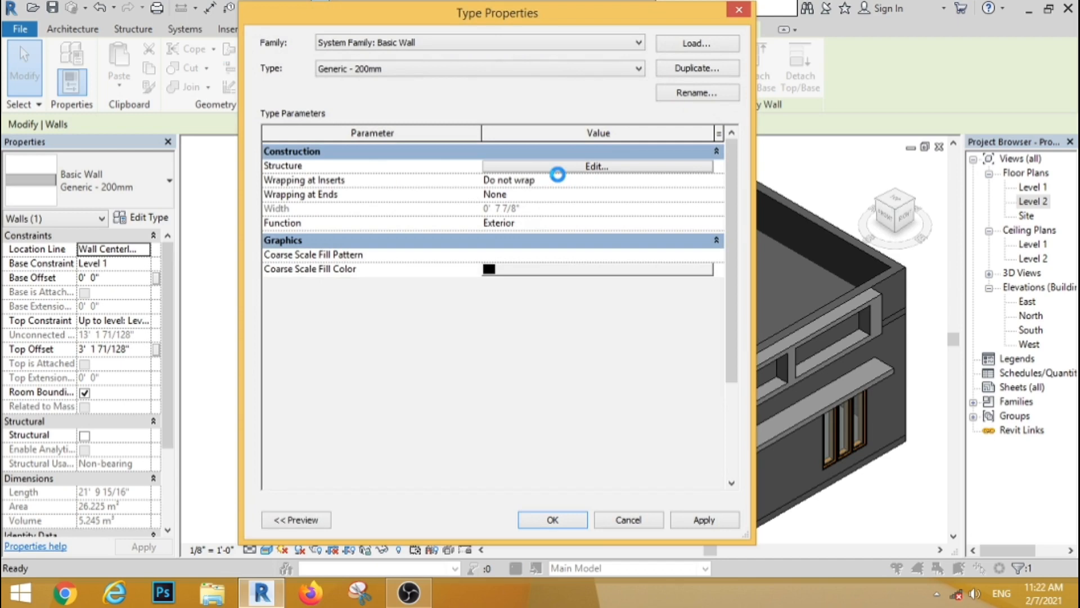
{"action": "left_click", "coordinate": [577, 167]}
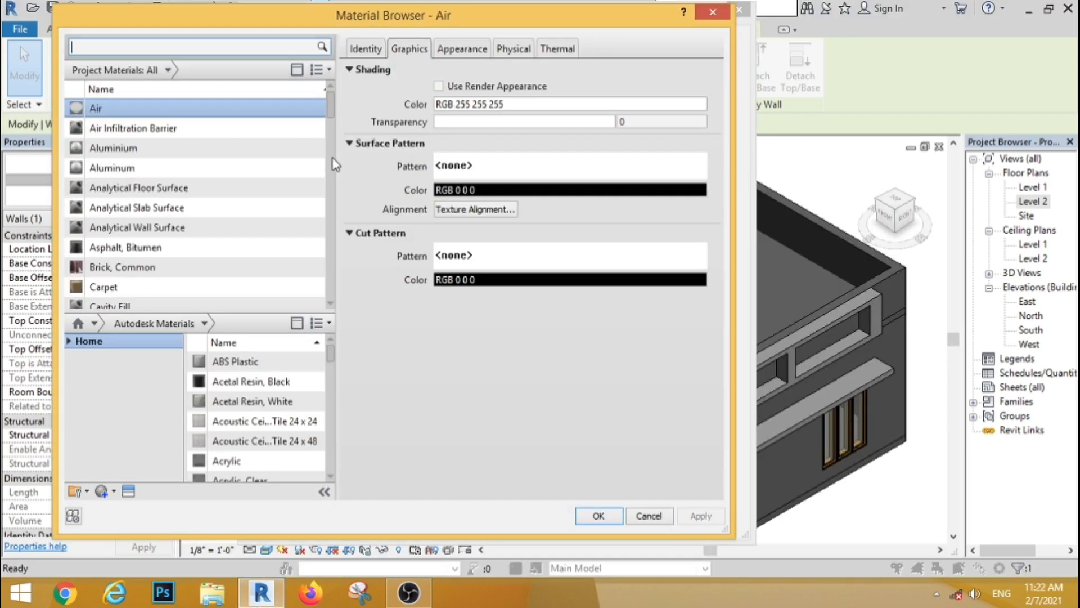
{"action": "left_click_drag", "start_coordinate": [329, 105], "coordinate": [329, 204]}
{"action": "left_click", "coordinate": [242, 230]}
{"action": "left_click", "coordinate": [597, 517]}
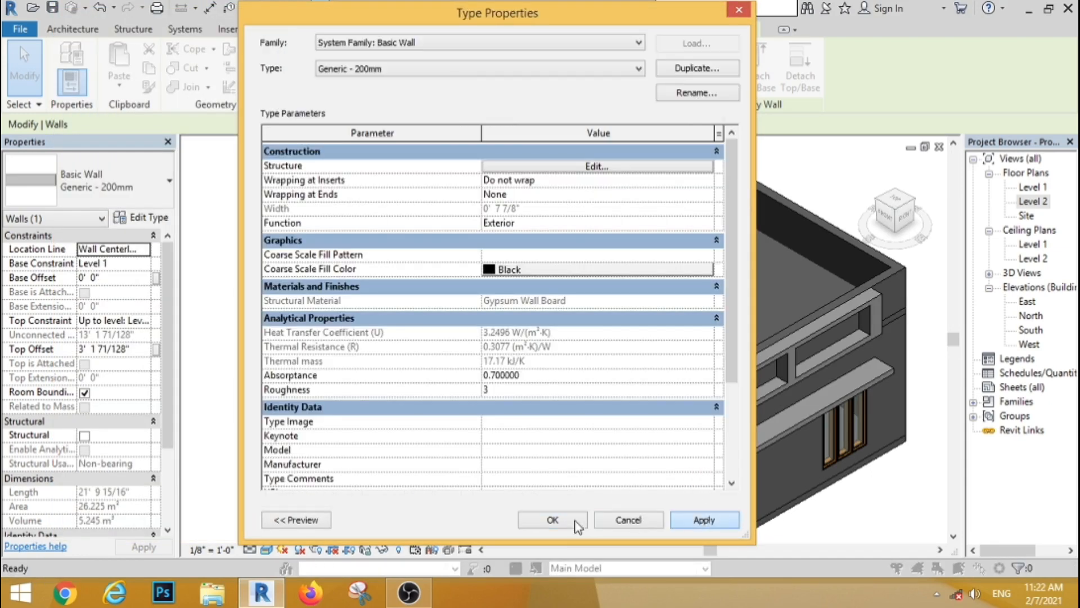
{"action": "scroll", "coordinate": [544, 485], "scroll_direction": "down", "scroll_amount": 3}
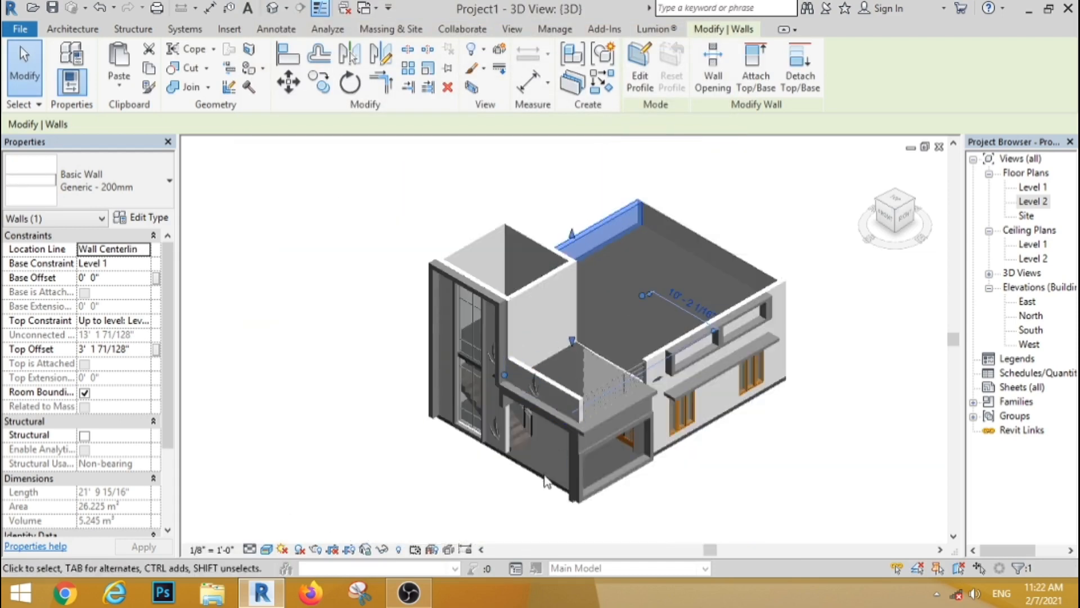
Step: Change the structure material of the Generic 150mm floor type to Gypsum Wall Board
{"action": "left_click", "coordinate": [545, 485]}
{"action": "left_click", "coordinate": [140, 217]}
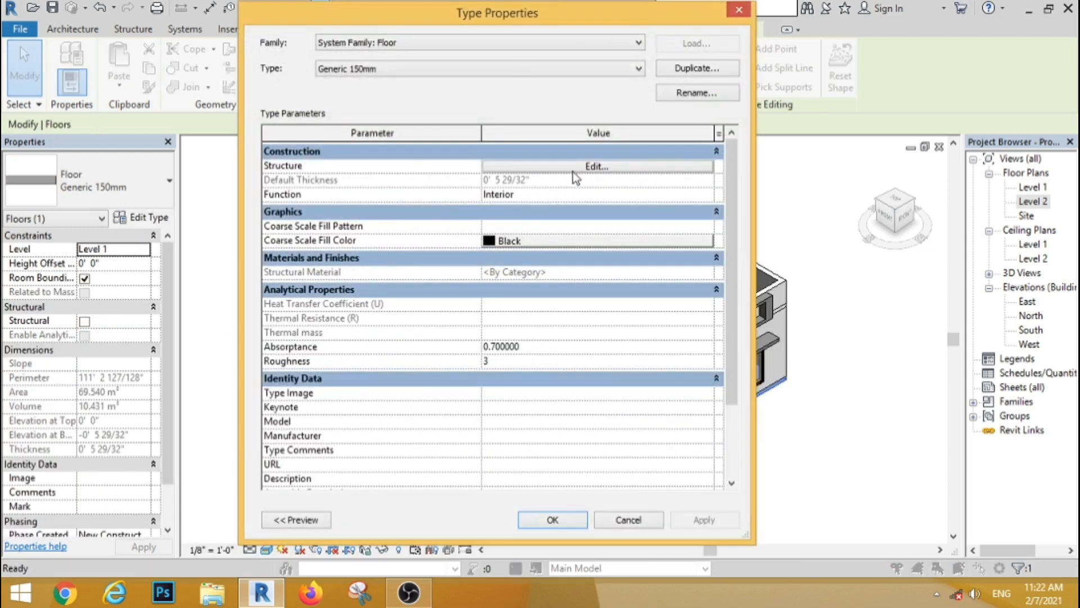
{"action": "left_click", "coordinate": [588, 162]}
{"action": "left_click", "coordinate": [459, 176]}
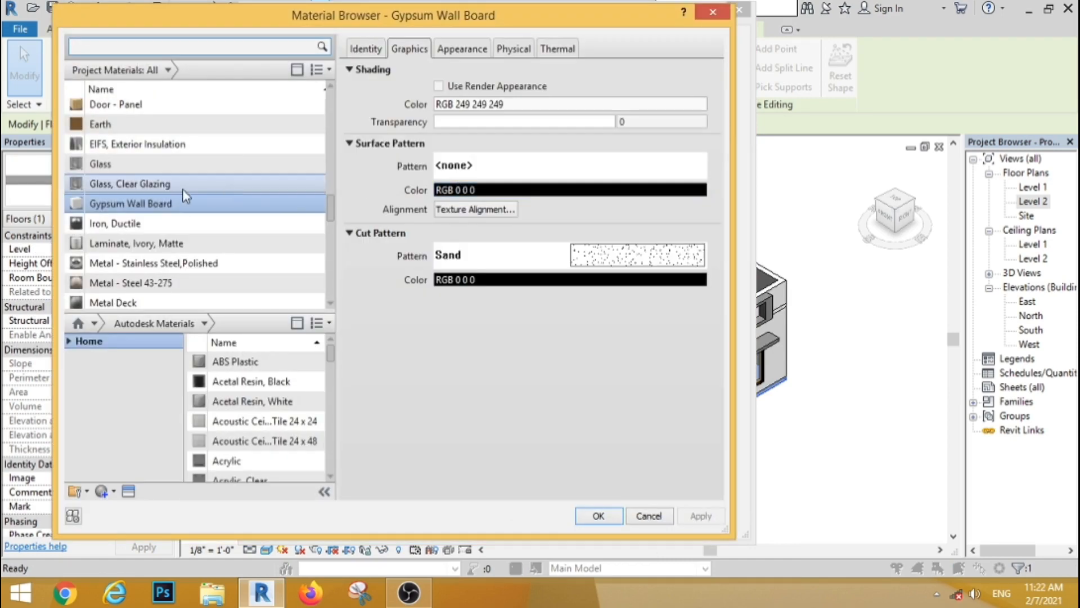
{"action": "left_click", "coordinate": [598, 516]}
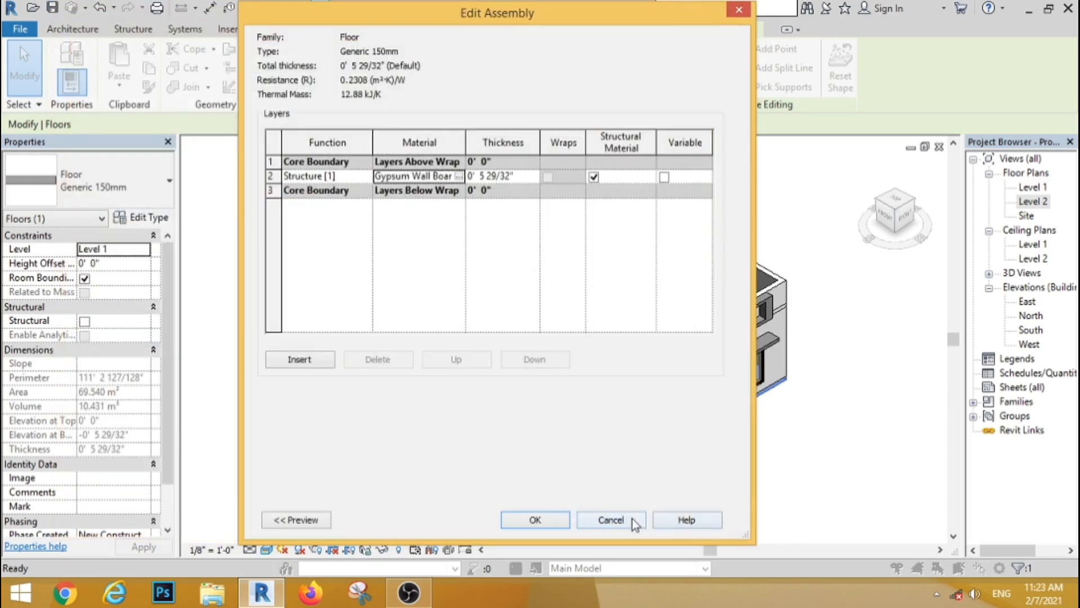
{"action": "left_click", "coordinate": [535, 519]}
{"action": "left_click", "coordinate": [568, 523]}
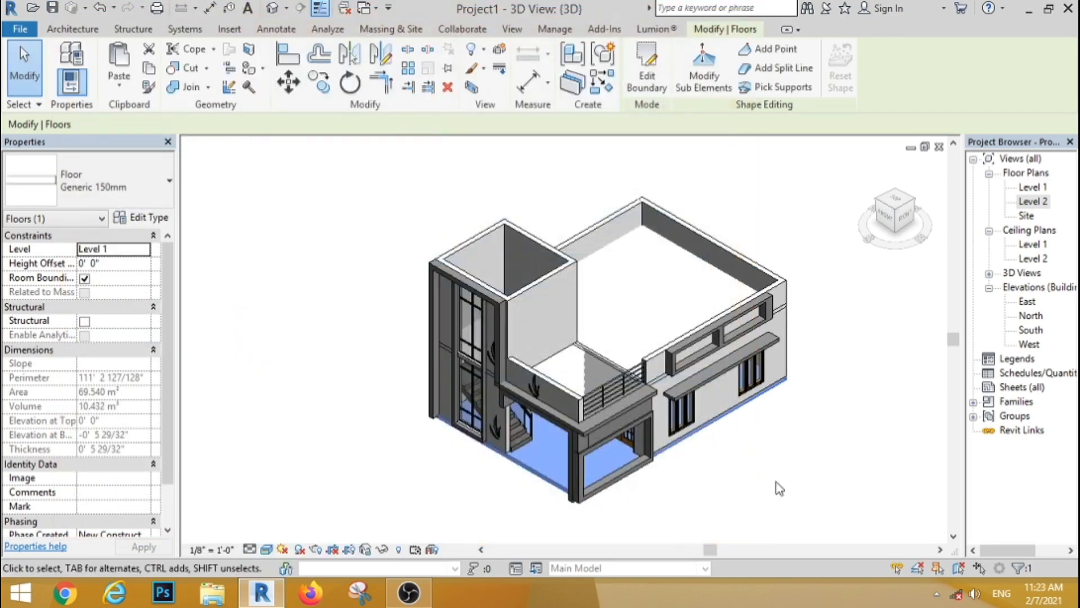
{"action": "left_click", "coordinate": [779, 483]}
Step: Edit the facade casework in place and reduce the side parapet frame's extrusion depth to about 0' 1 3/8"
{"action": "left_click", "coordinate": [717, 326]}
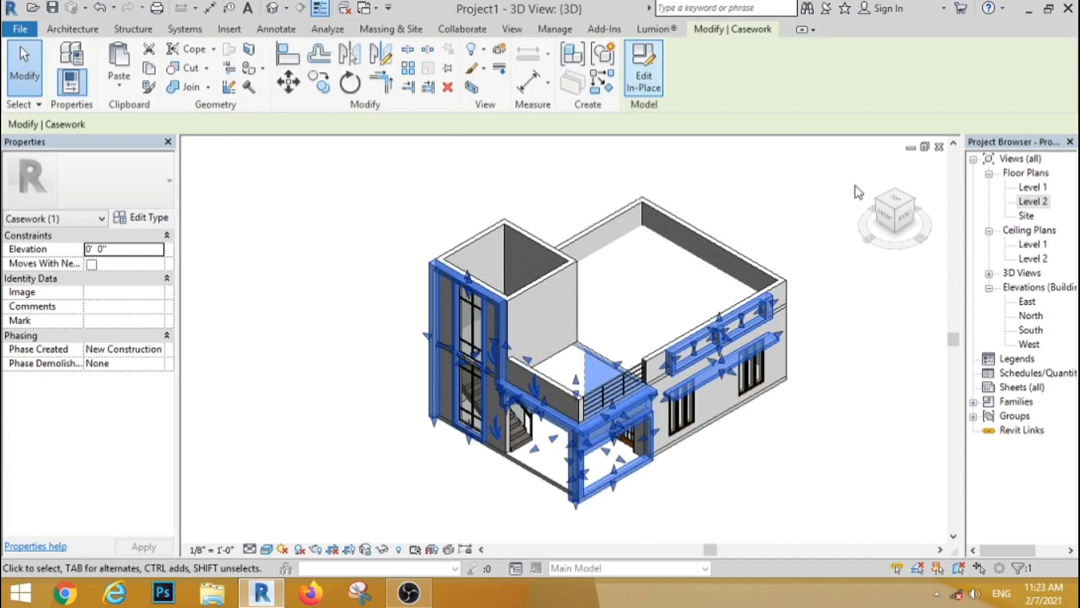
{"action": "left_click", "coordinate": [644, 67]}
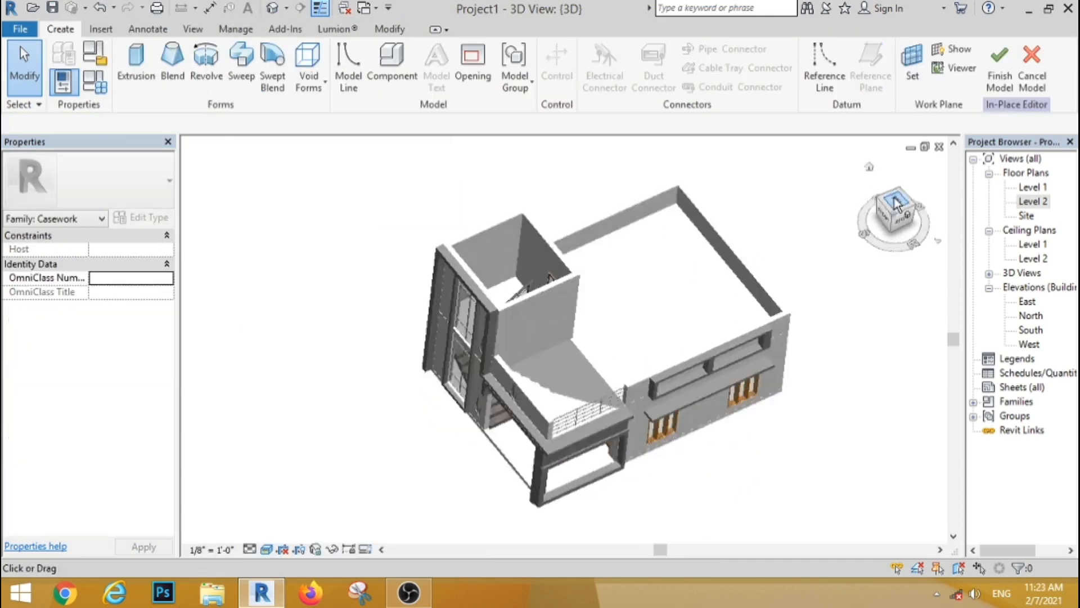
{"action": "scroll", "coordinate": [585, 439], "scroll_direction": "up", "scroll_amount": 5}
{"action": "left_click", "coordinate": [592, 394]}
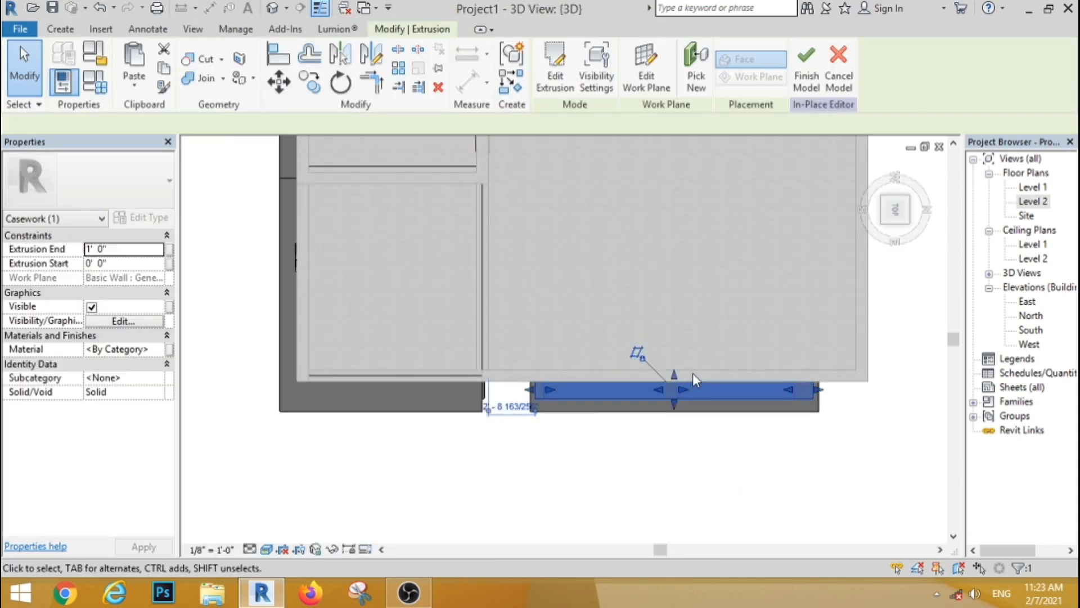
{"action": "scroll", "coordinate": [659, 430], "scroll_direction": "up", "scroll_amount": 2}
{"action": "left_click_drag", "start_coordinate": [657, 429], "coordinate": [660, 397]}
{"action": "left_click", "coordinate": [870, 168]}
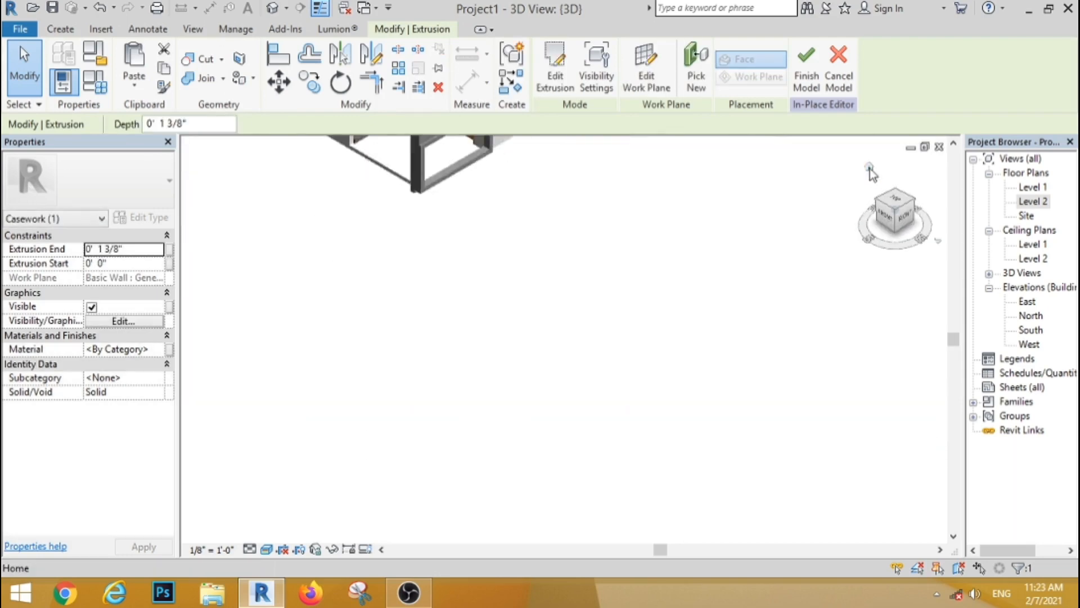
{"action": "left_click", "coordinate": [820, 281]}
Step: Create a new material with a brown appearance colour, RGB 98-49-0, and assign it to the stair tower's outer frame extrusion
{"action": "scroll", "coordinate": [524, 472], "scroll_direction": "up", "scroll_amount": 6}
{"action": "scroll", "coordinate": [545, 383], "scroll_direction": "down", "scroll_amount": 4}
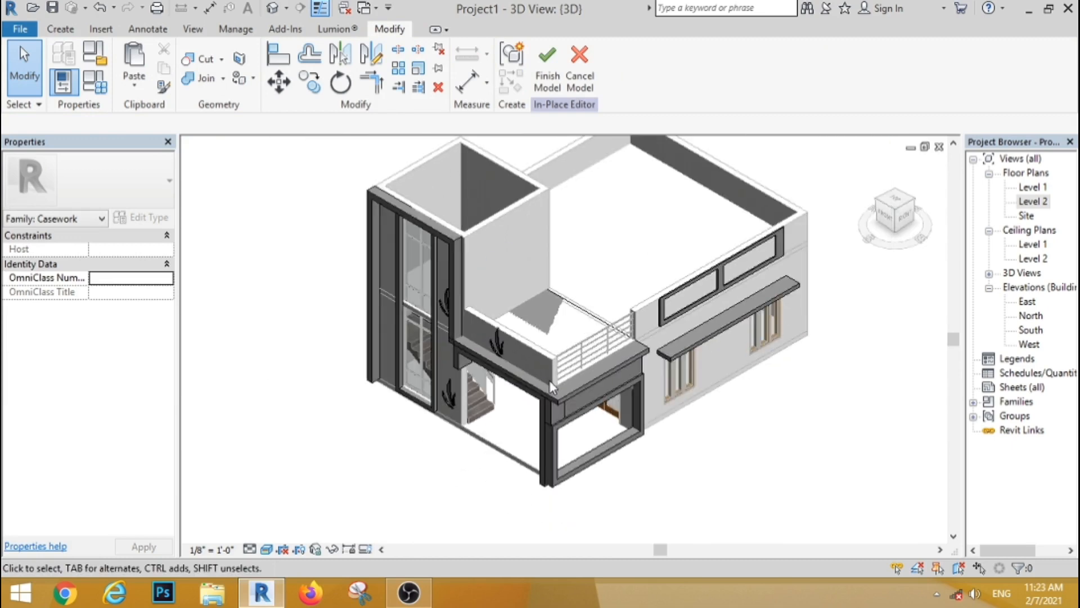
{"action": "scroll", "coordinate": [457, 400], "scroll_direction": "up", "scroll_amount": 2}
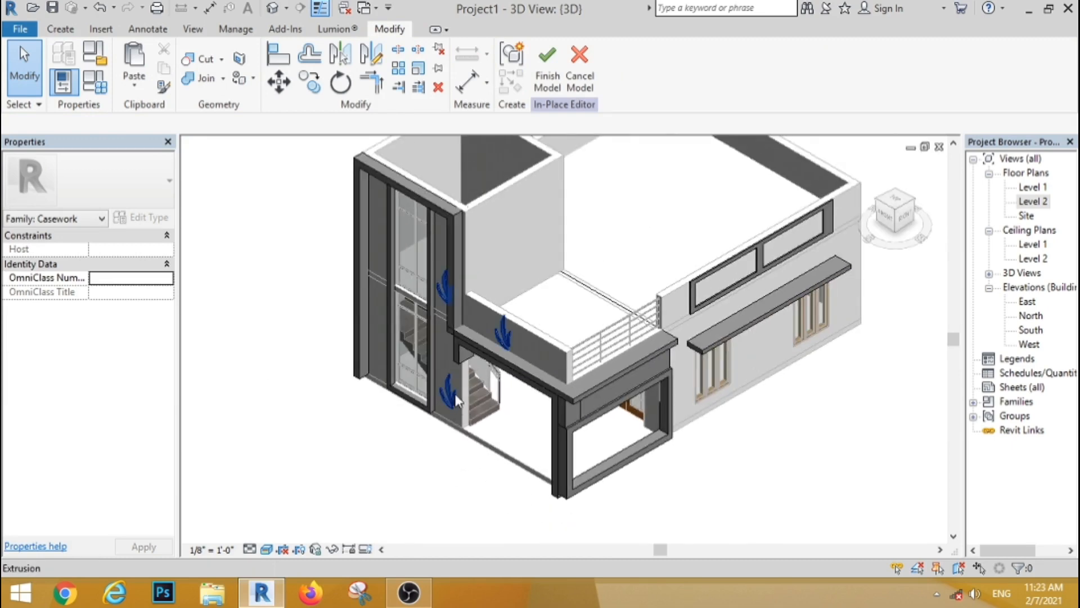
{"action": "left_click", "coordinate": [450, 211]}
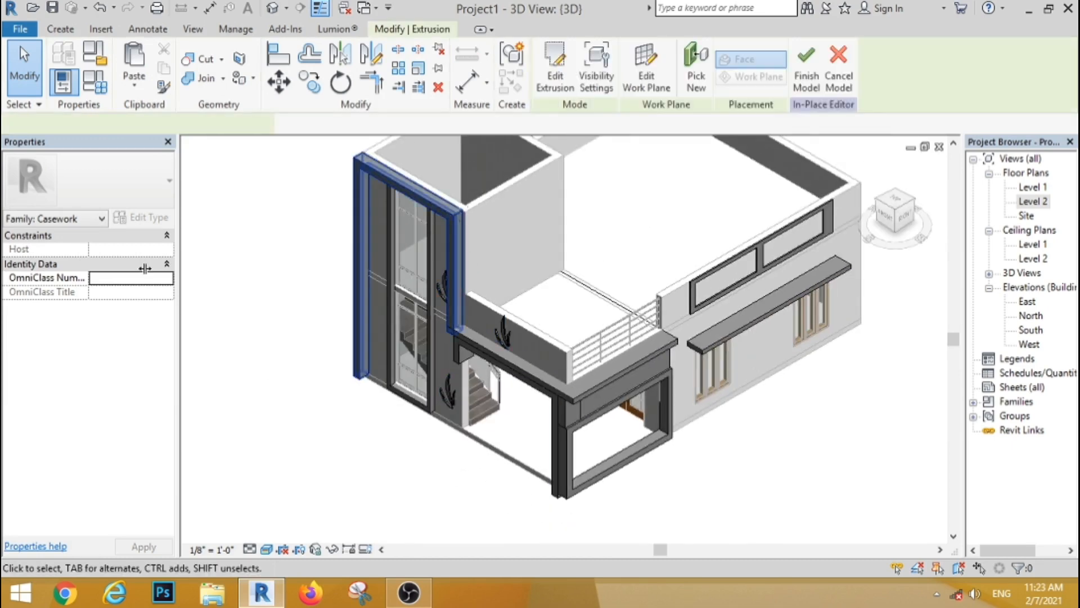
{"action": "left_click", "coordinate": [163, 350]}
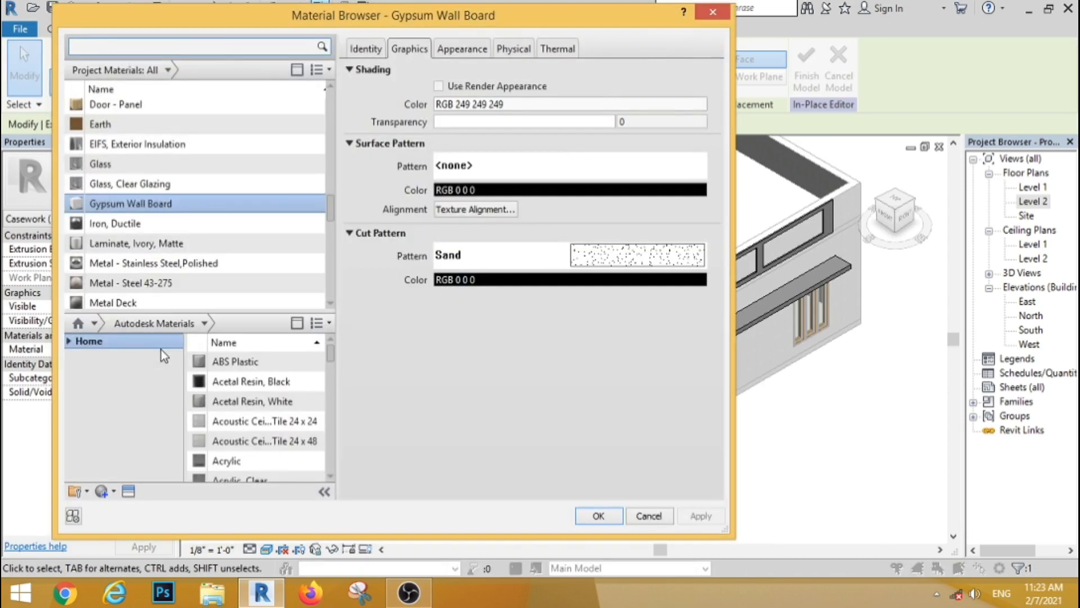
{"action": "left_click", "coordinate": [101, 491]}
{"action": "left_click", "coordinate": [460, 49]}
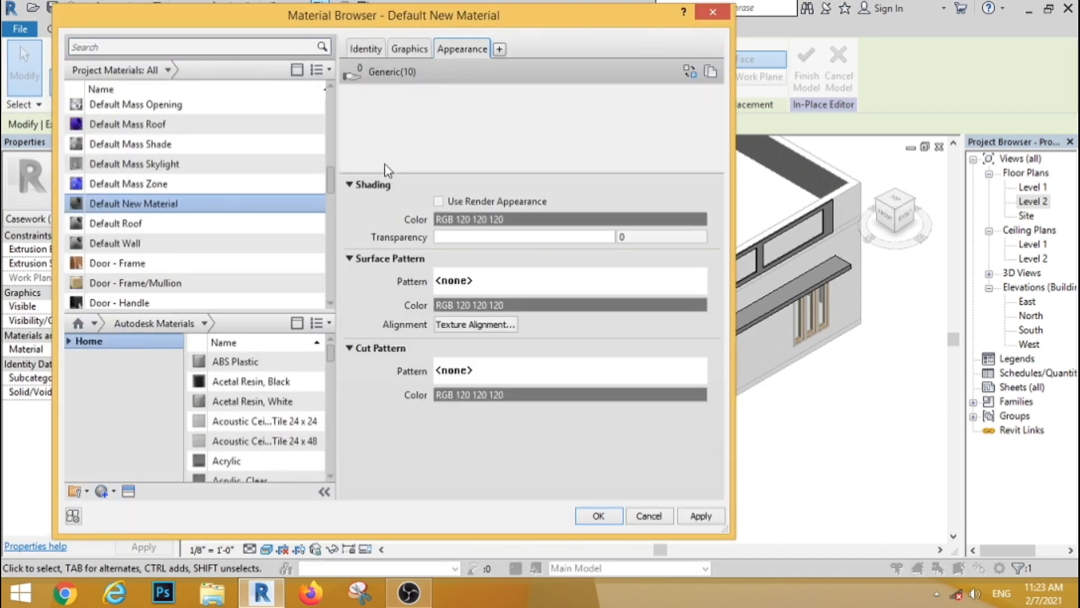
{"action": "left_click", "coordinate": [506, 222]}
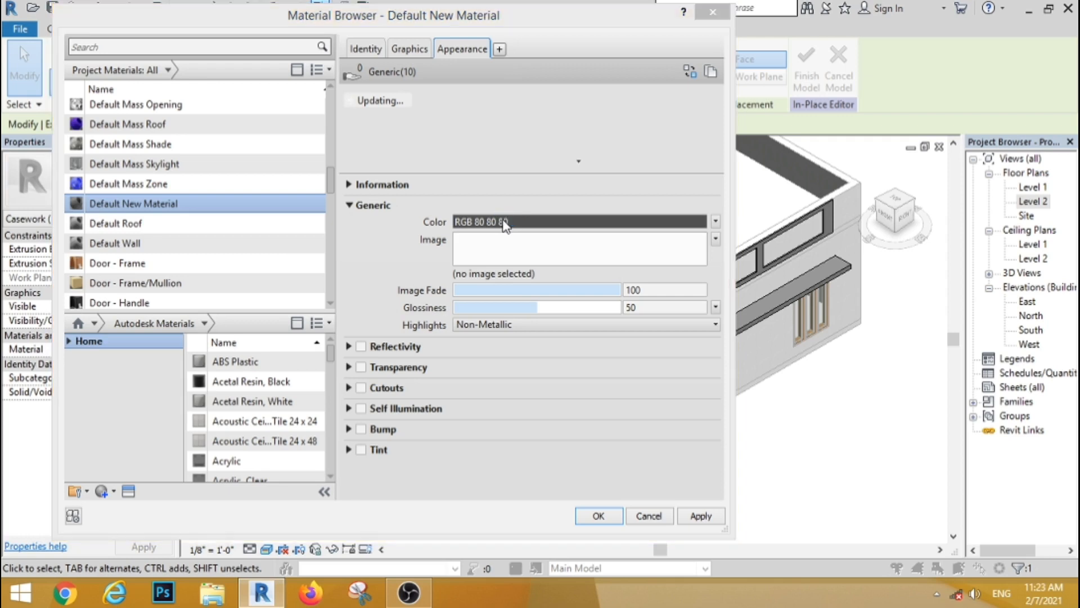
{"action": "left_click", "coordinate": [250, 231]}
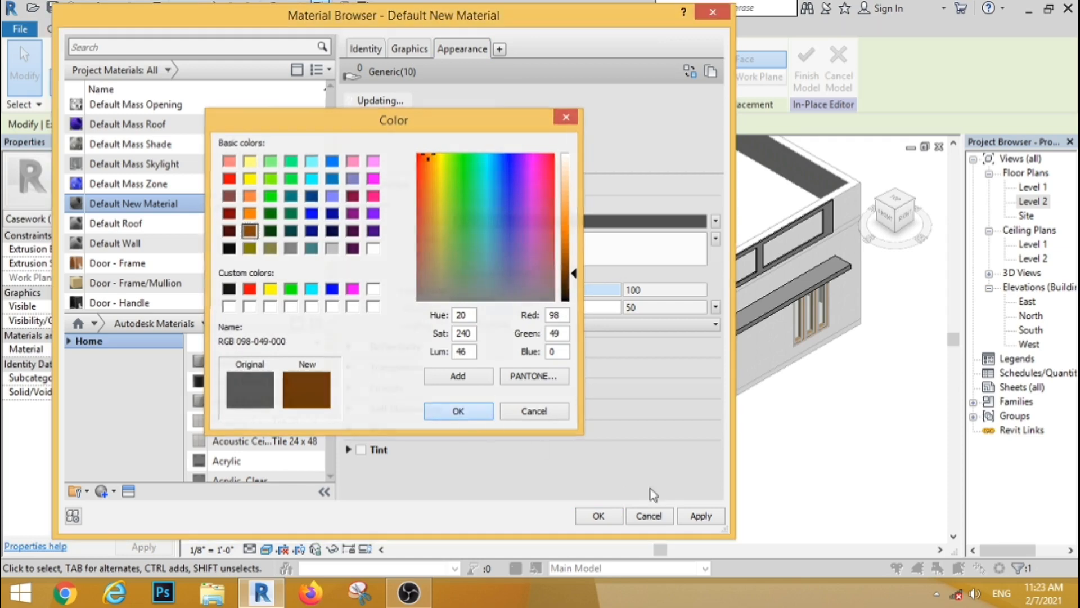
{"action": "left_click", "coordinate": [460, 413]}
{"action": "left_click", "coordinate": [638, 516]}
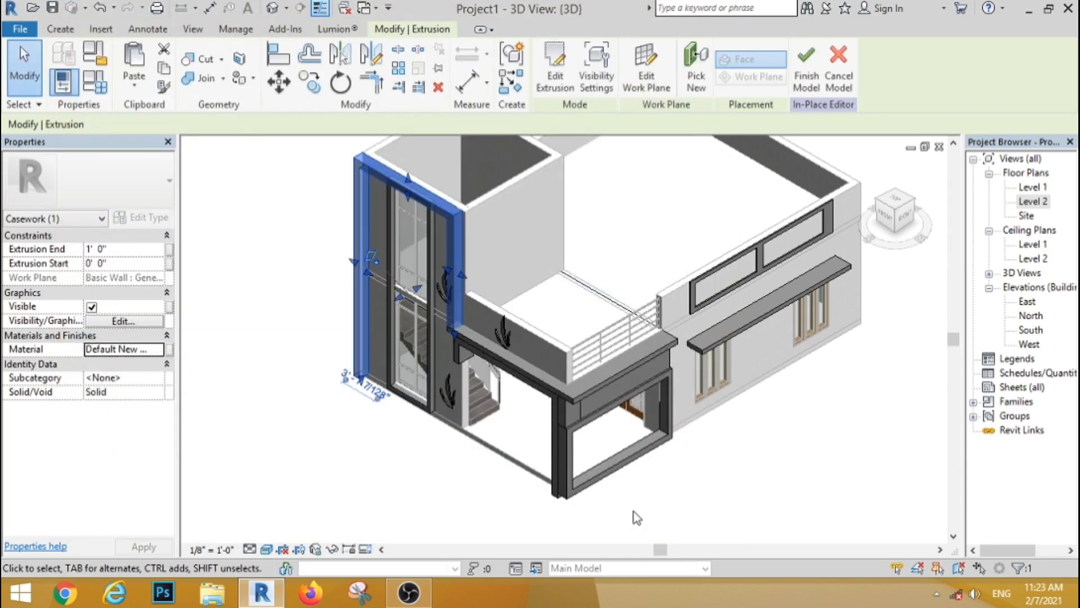
{"action": "left_click", "coordinate": [684, 508]}
Step: Assign the brown Default New Material to the canopy extrusion above the side windows
{"action": "left_click", "coordinate": [730, 342]}
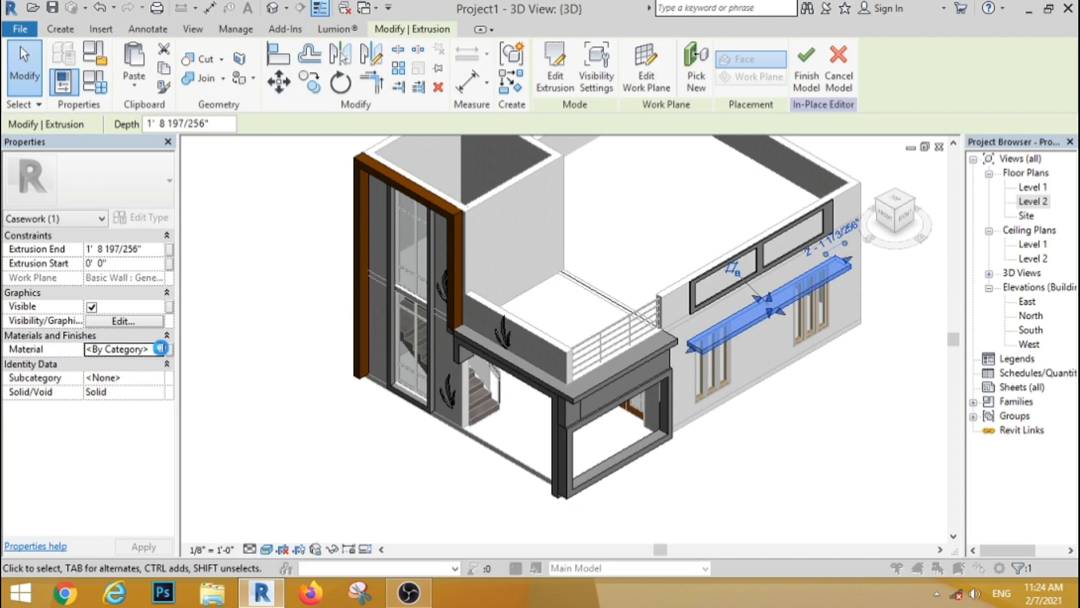
{"action": "left_click", "coordinate": [161, 348]}
{"action": "scroll", "coordinate": [261, 286], "scroll_direction": "down", "scroll_amount": 1}
{"action": "left_click", "coordinate": [598, 513]}
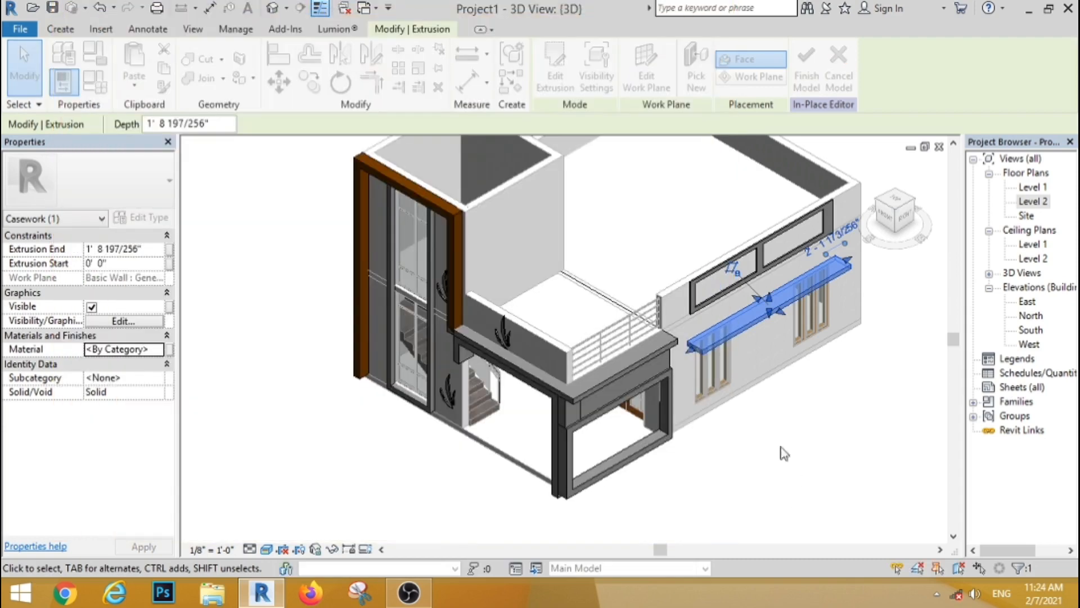
{"action": "left_click", "coordinate": [780, 418]}
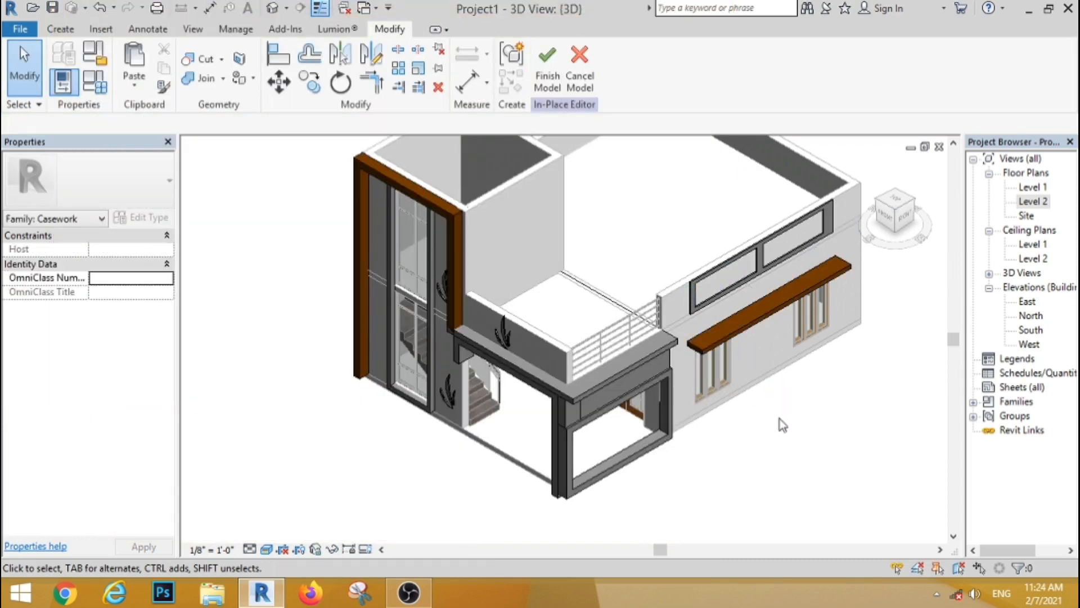
Step: Assign the brown Default New Material to the double-panel frame extrusion on the side parapet
{"action": "left_click", "coordinate": [703, 283]}
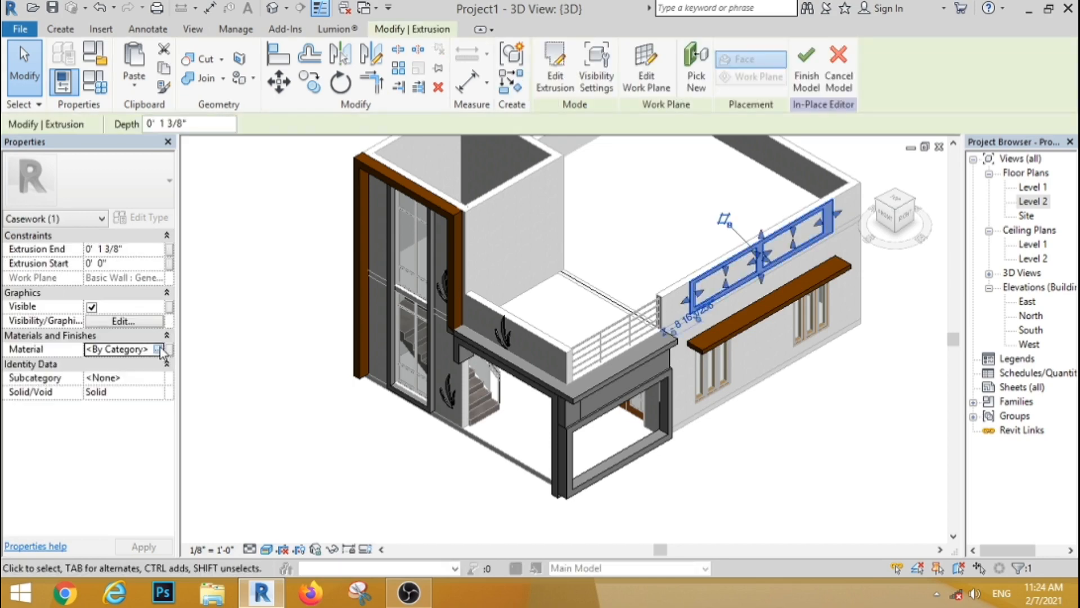
{"action": "left_click", "coordinate": [161, 349]}
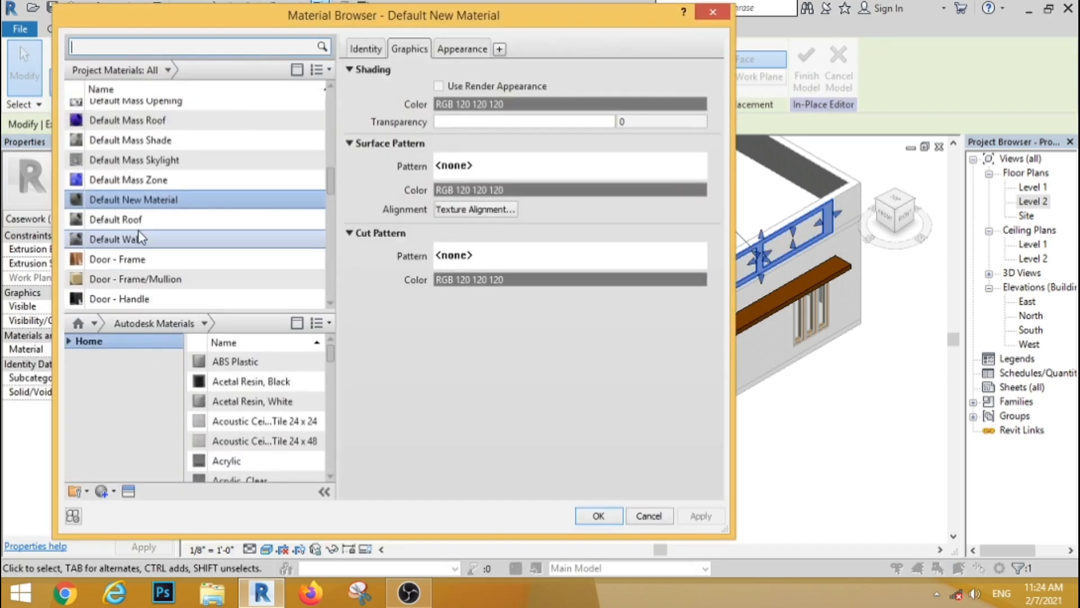
{"action": "left_click", "coordinate": [659, 516]}
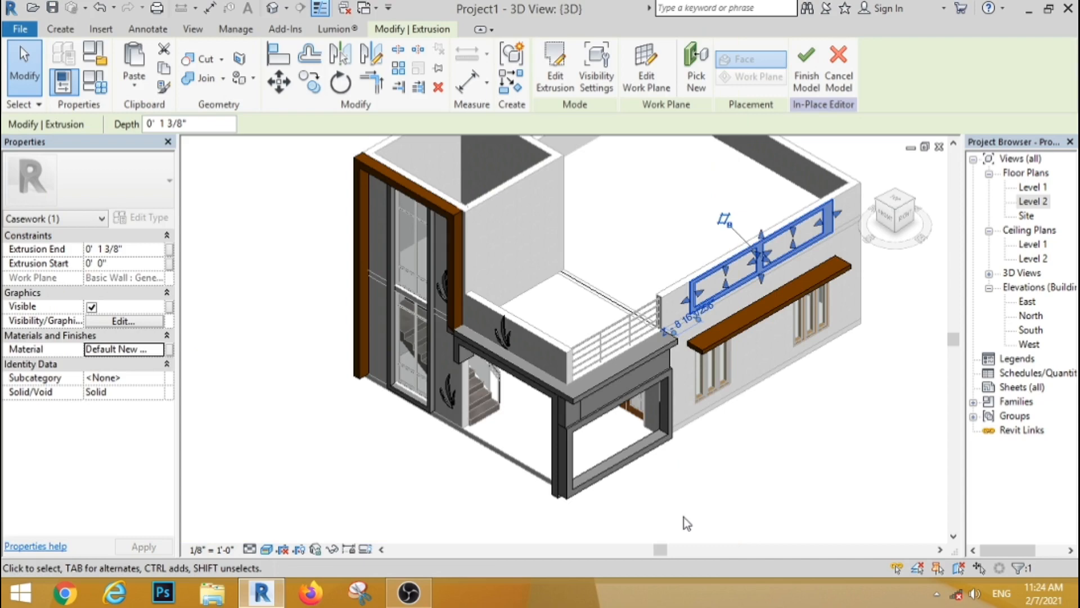
Step: Assign the brown Default New Material to the rectangular frame extrusion around the porch's side opening
{"action": "left_click", "coordinate": [659, 444]}
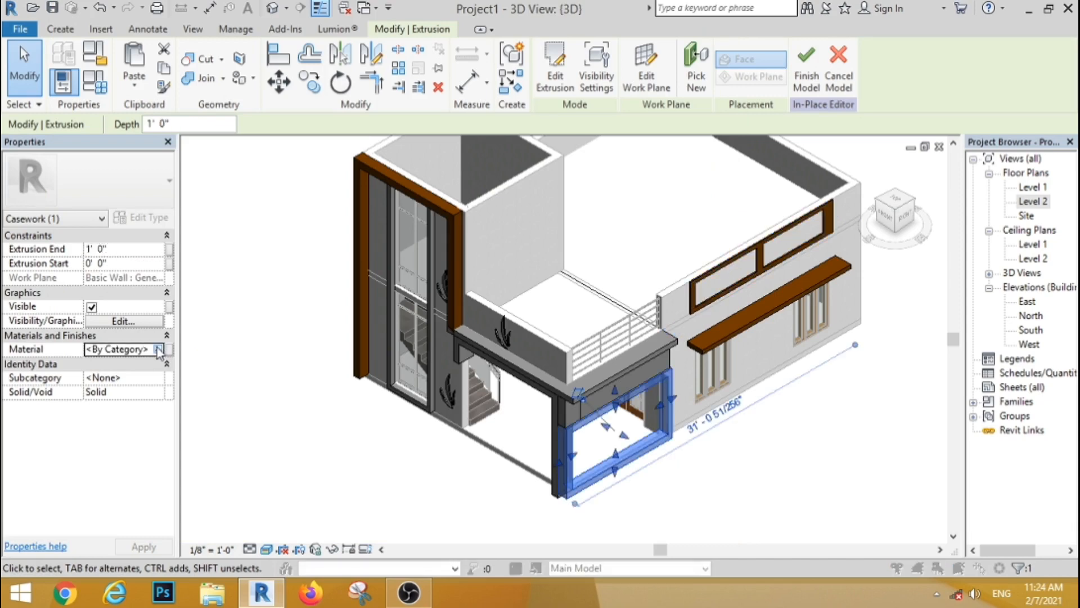
{"action": "left_click", "coordinate": [159, 349]}
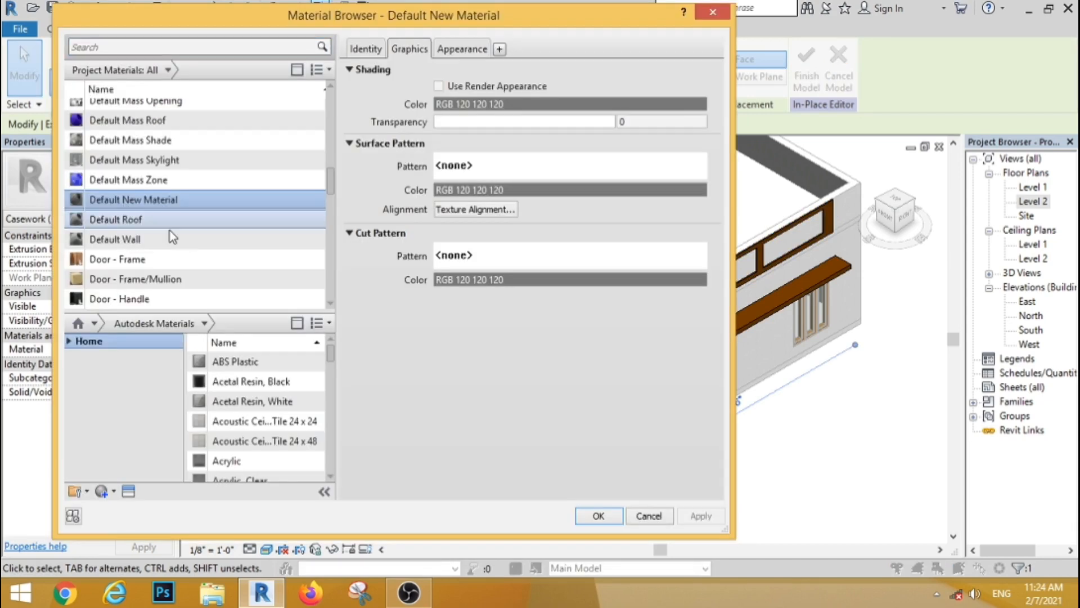
{"action": "left_click", "coordinate": [613, 514]}
{"action": "left_click", "coordinate": [665, 511]}
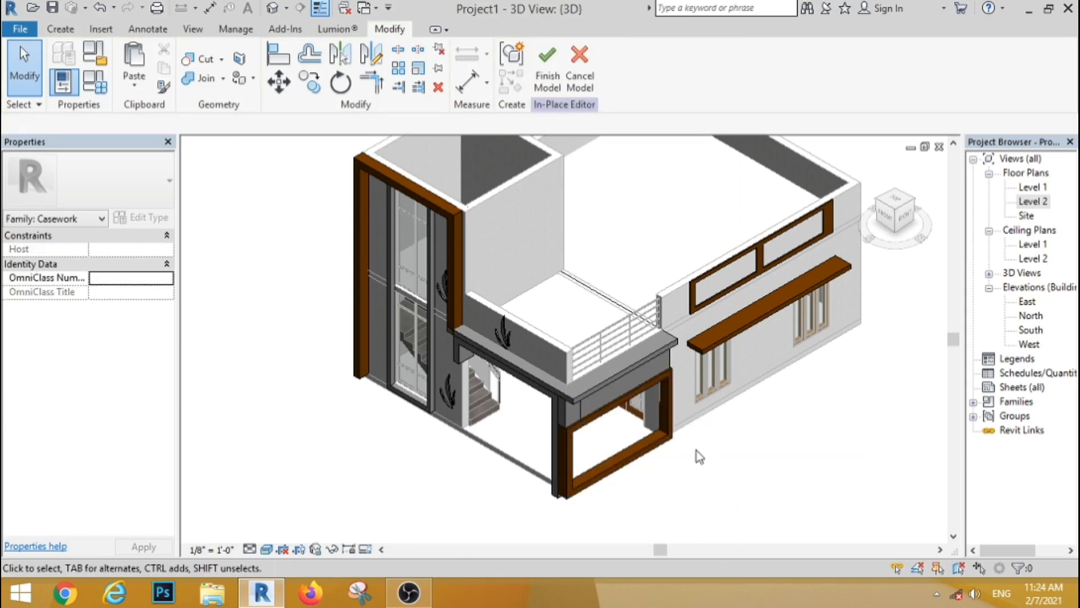
Step: Create a new material for the slab-edge extrusion that wraps the porch roof below the balcony
{"action": "scroll", "coordinate": [489, 467], "scroll_direction": "down", "scroll_amount": 2}
{"action": "scroll", "coordinate": [490, 467], "scroll_direction": "up", "scroll_amount": 4}
{"action": "scroll", "coordinate": [488, 467], "scroll_direction": "up", "scroll_amount": 1}
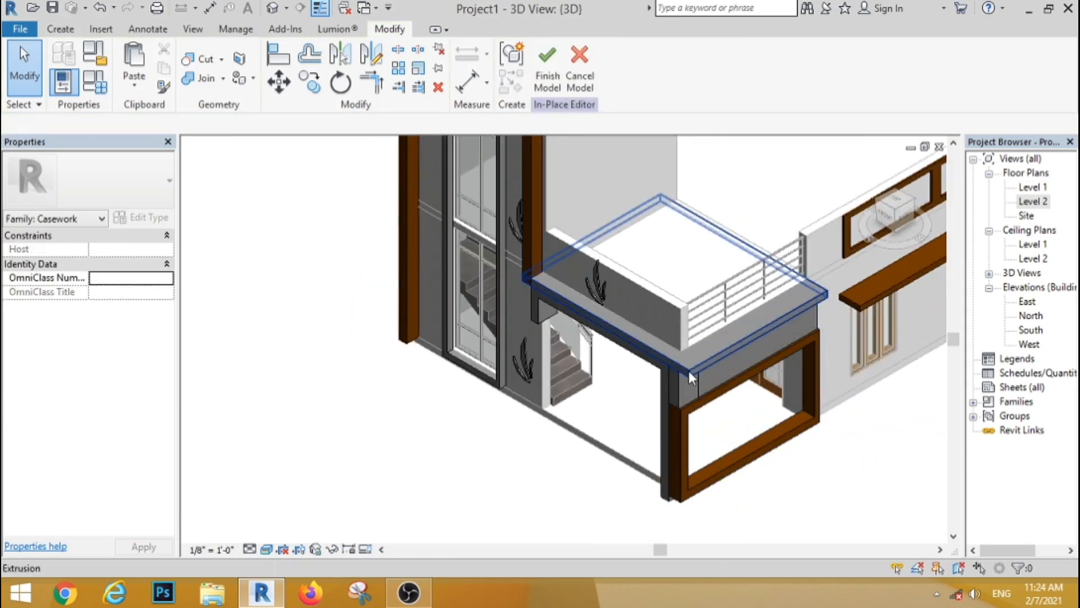
{"action": "left_click", "coordinate": [689, 370]}
{"action": "left_click", "coordinate": [140, 350]}
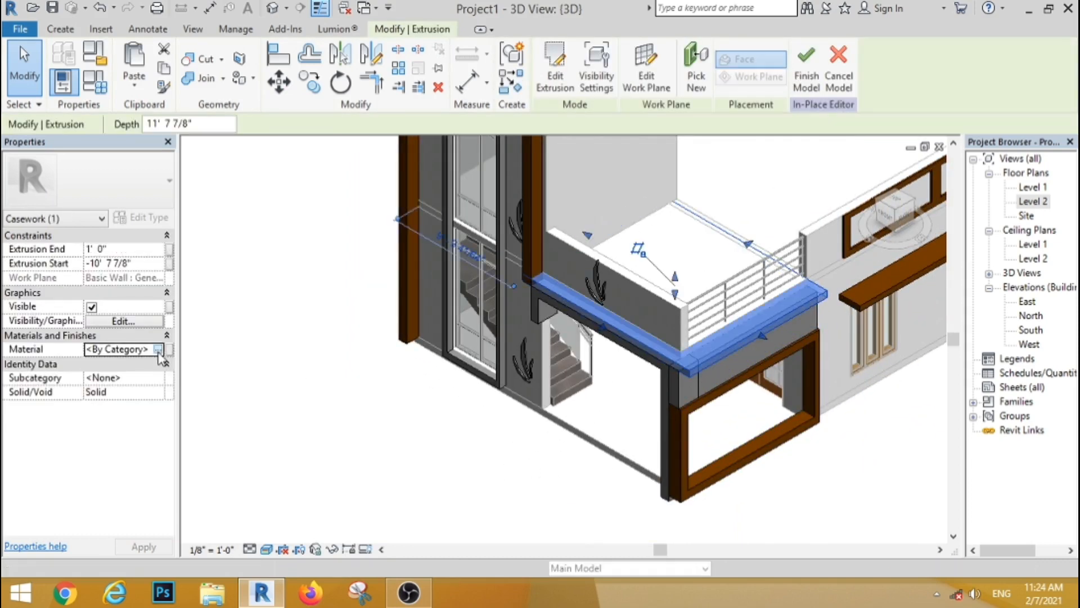
{"action": "left_click", "coordinate": [162, 350]}
{"action": "left_click", "coordinate": [113, 491]}
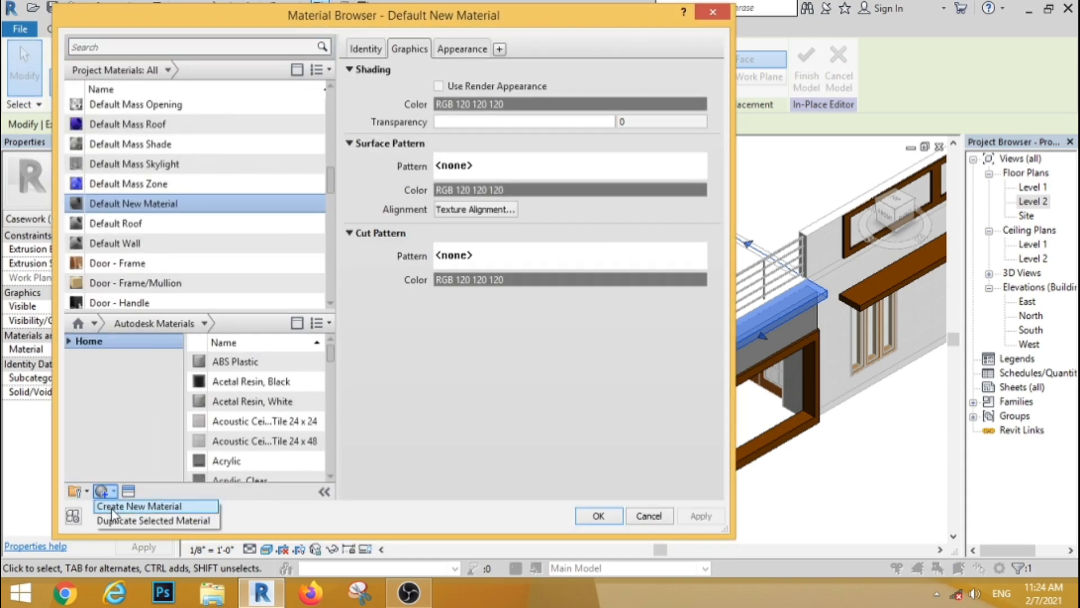
{"action": "left_click", "coordinate": [121, 507]}
Step: Set the new material's appearance colour to cream, RGB 255-221-187, and apply it to the porch slab-edge extrusion
{"action": "left_click", "coordinate": [472, 50]}
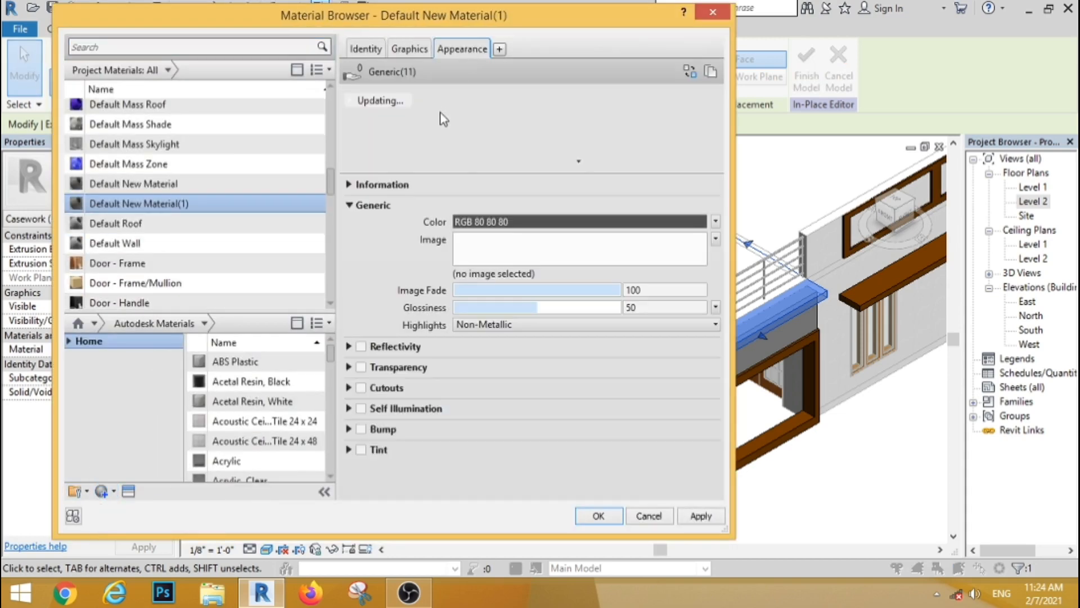
{"action": "left_click", "coordinate": [493, 226]}
{"action": "left_click", "coordinate": [250, 231]}
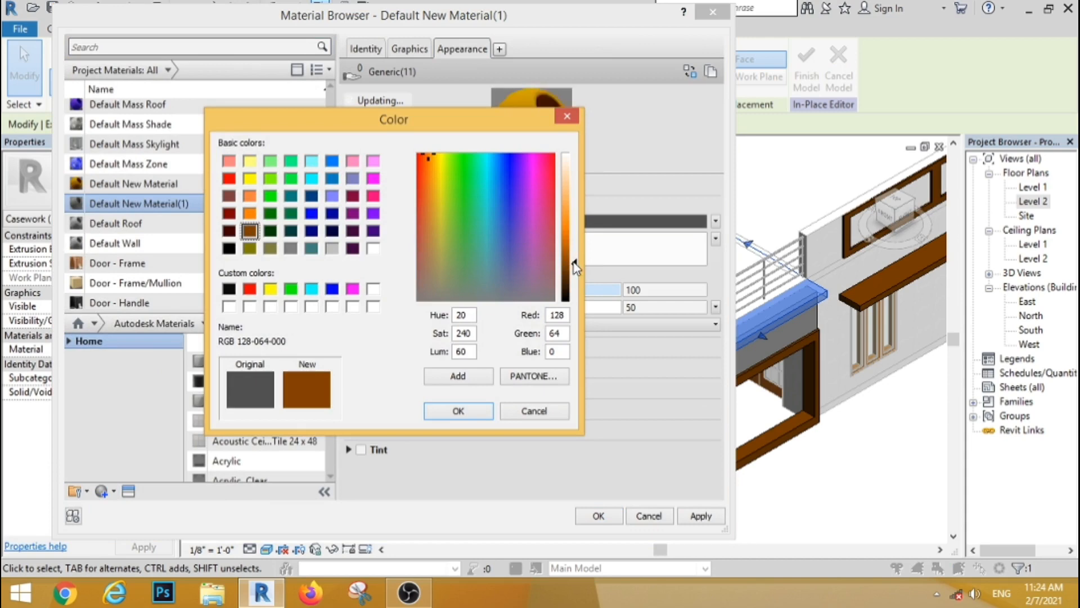
{"action": "left_click_drag", "start_coordinate": [574, 263], "coordinate": [576, 178]}
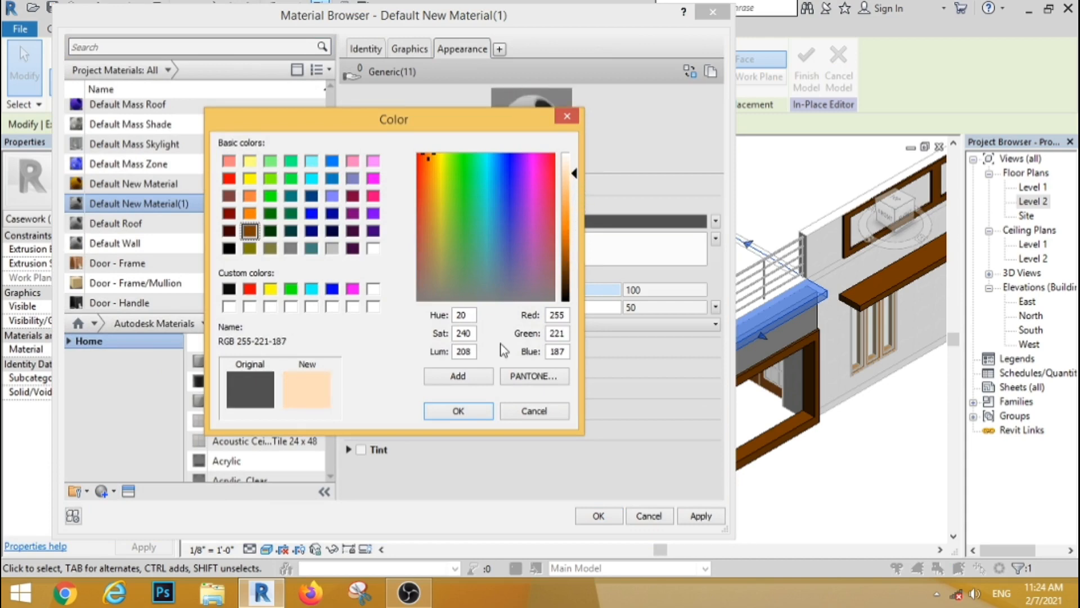
{"action": "key", "text": "Return"}
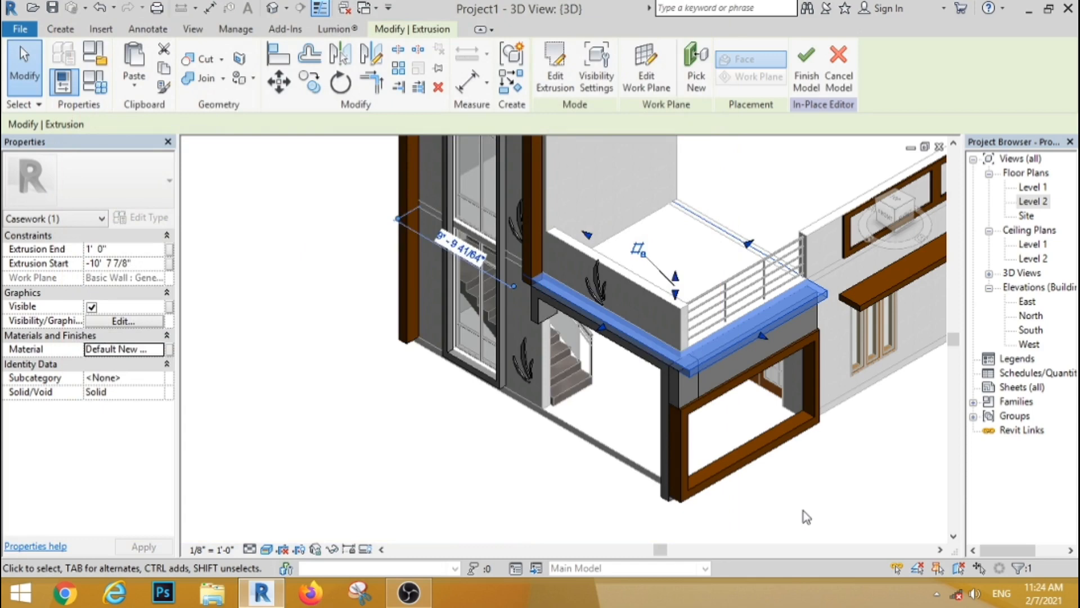
{"action": "left_click", "coordinate": [803, 510]}
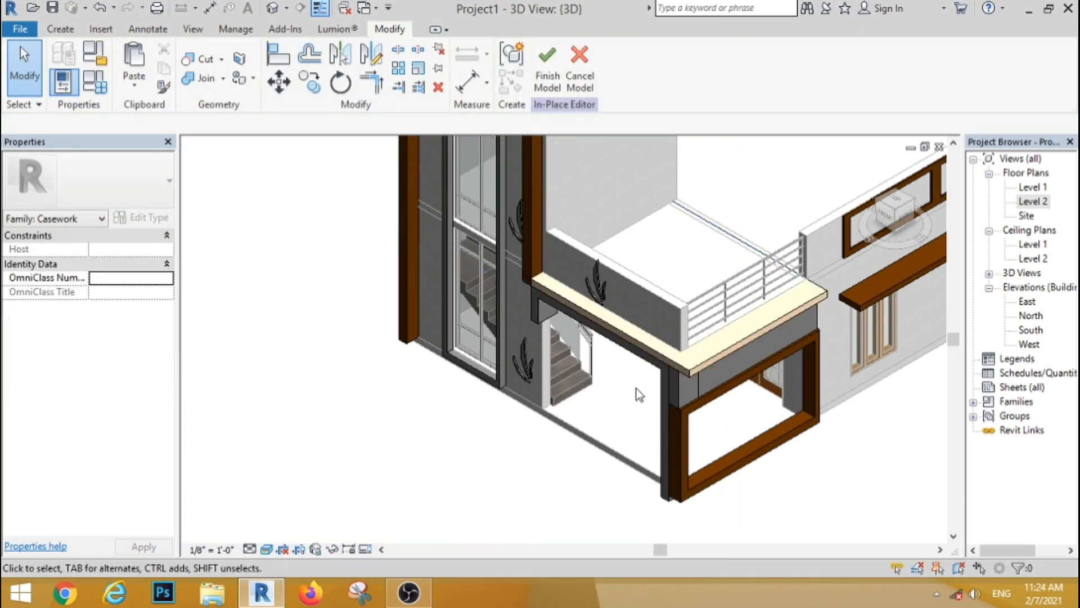
Step: Assign the cream Default New Material(1) to the beam-and-column extrusion framing the porch's front opening
{"action": "scroll", "coordinate": [636, 388], "scroll_direction": "up", "scroll_amount": 3}
{"action": "left_click", "coordinate": [682, 378]}
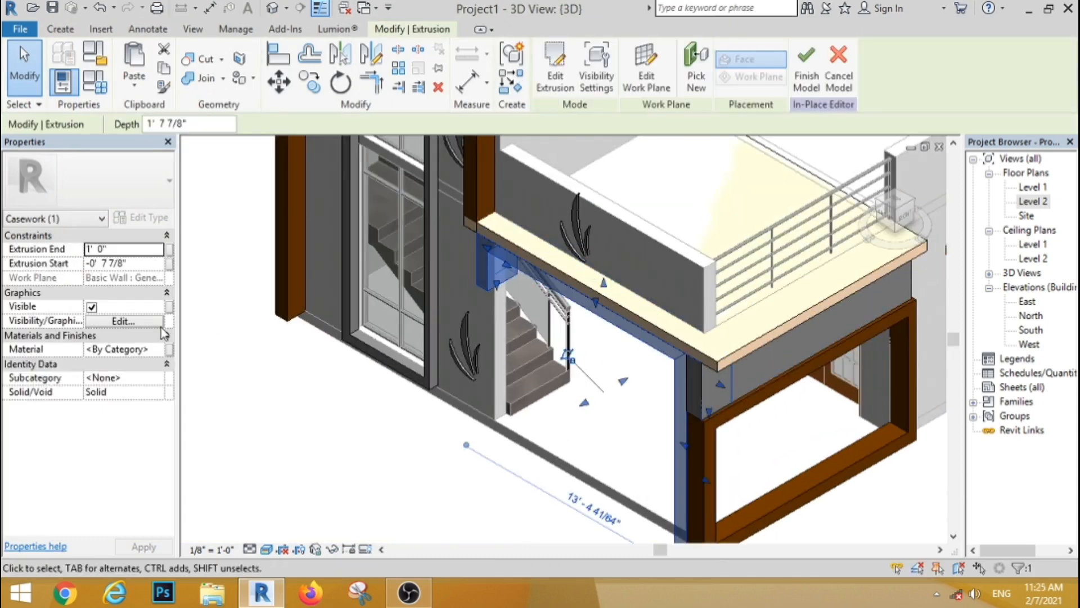
{"action": "left_click", "coordinate": [158, 349]}
{"action": "left_click", "coordinate": [158, 350]}
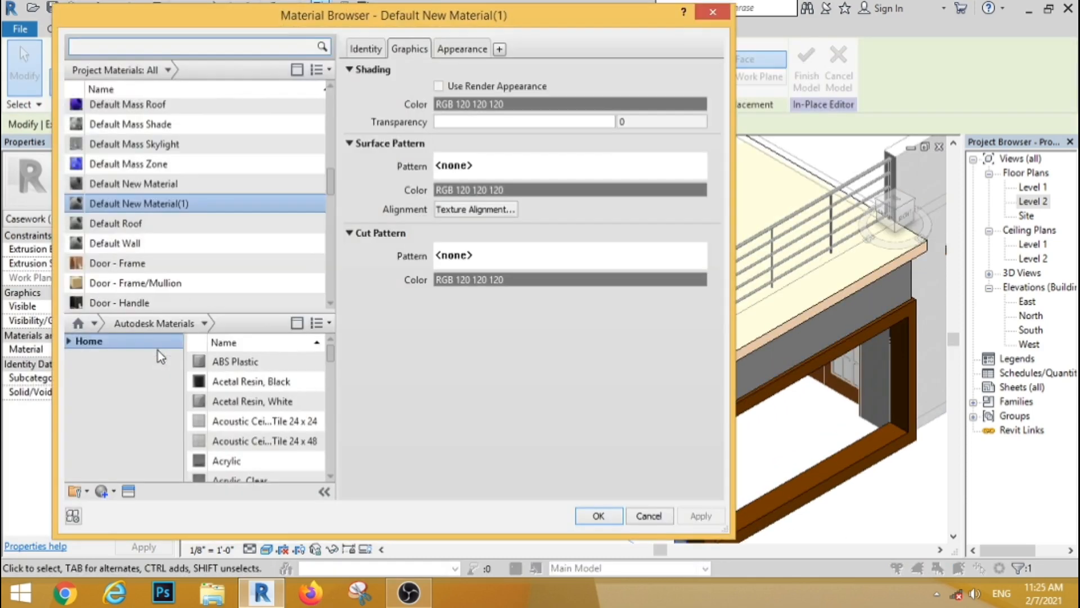
{"action": "left_click", "coordinate": [582, 515]}
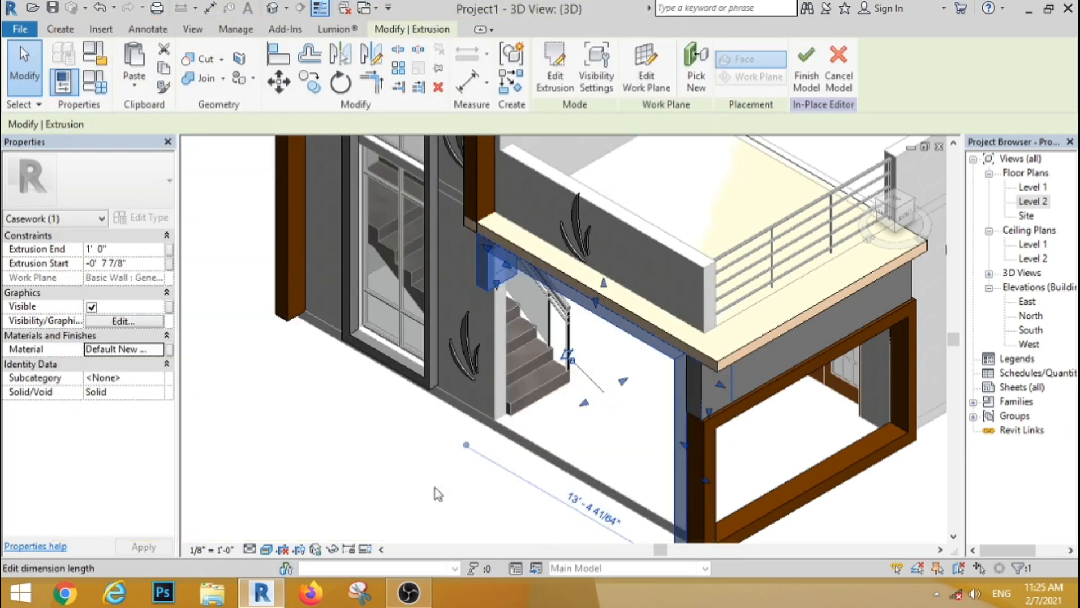
{"action": "left_click", "coordinate": [394, 408]}
Step: Assign the cream Default New Material(1) to the beam extrusion above the brown porch frame
{"action": "scroll", "coordinate": [393, 407], "scroll_direction": "down", "scroll_amount": 2}
{"action": "left_click", "coordinate": [594, 399]}
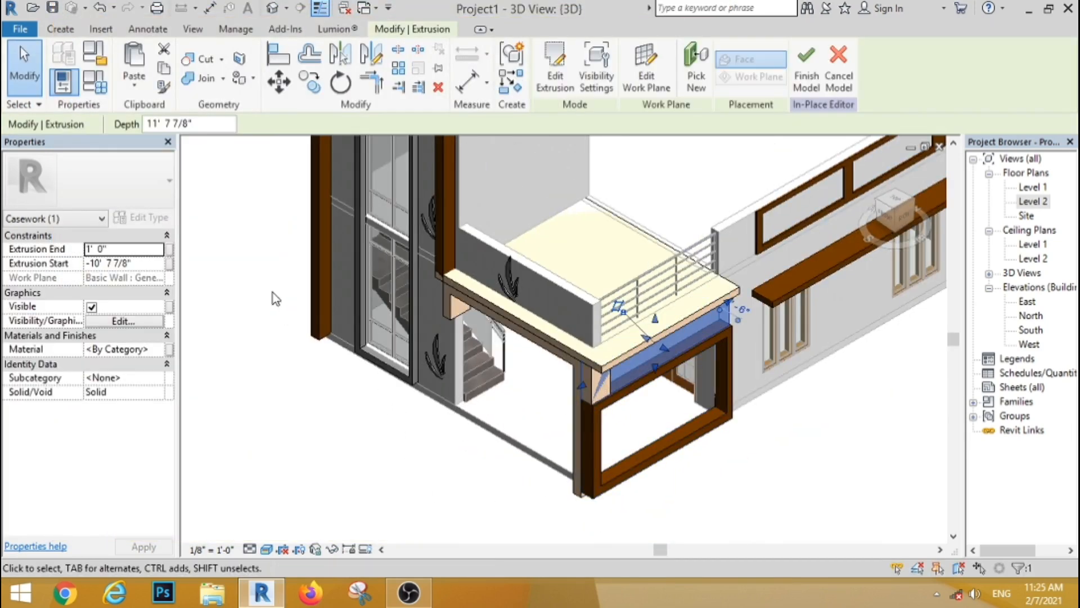
{"action": "left_click", "coordinate": [158, 349]}
{"action": "left_click", "coordinate": [159, 349]}
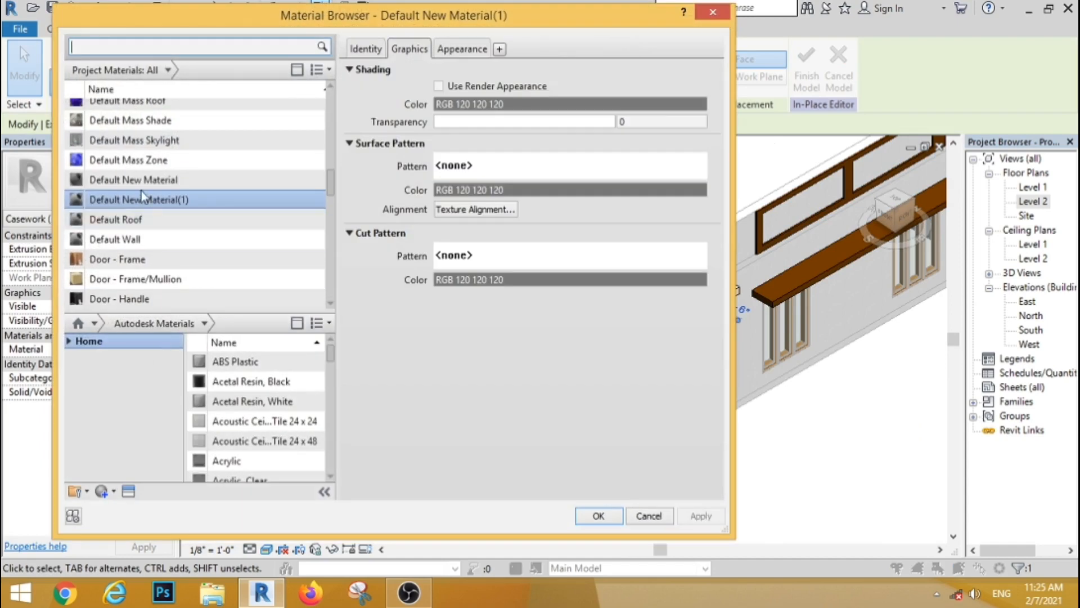
{"action": "left_click", "coordinate": [598, 517]}
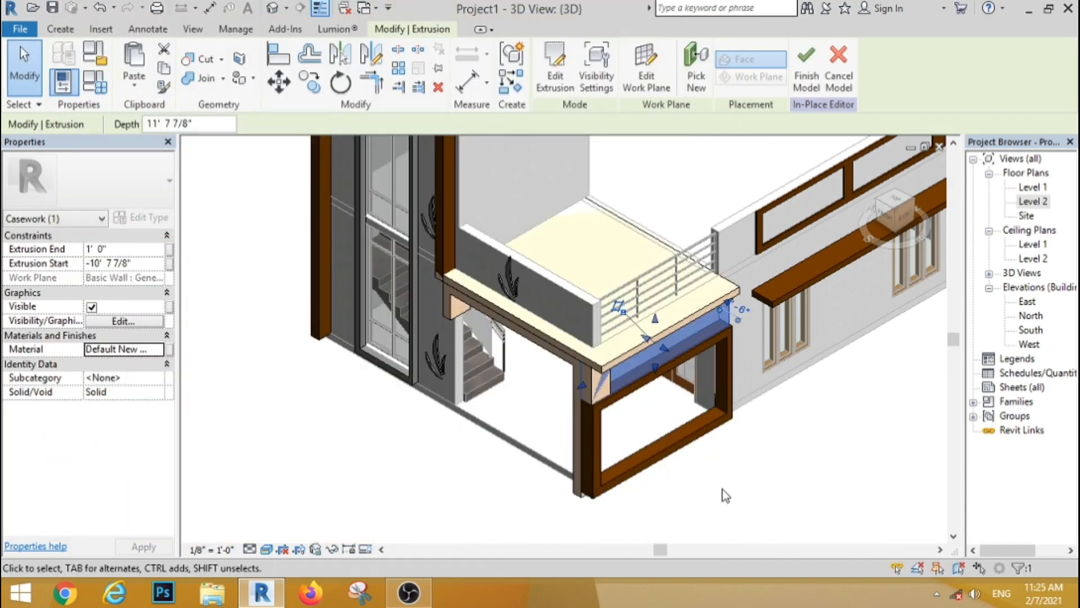
{"action": "left_click", "coordinate": [722, 489]}
Step: Create another new material for the leaf-shaped ornament extrusion on the tower wall and balcony parapet
{"action": "scroll", "coordinate": [354, 331], "scroll_direction": "up", "scroll_amount": 4}
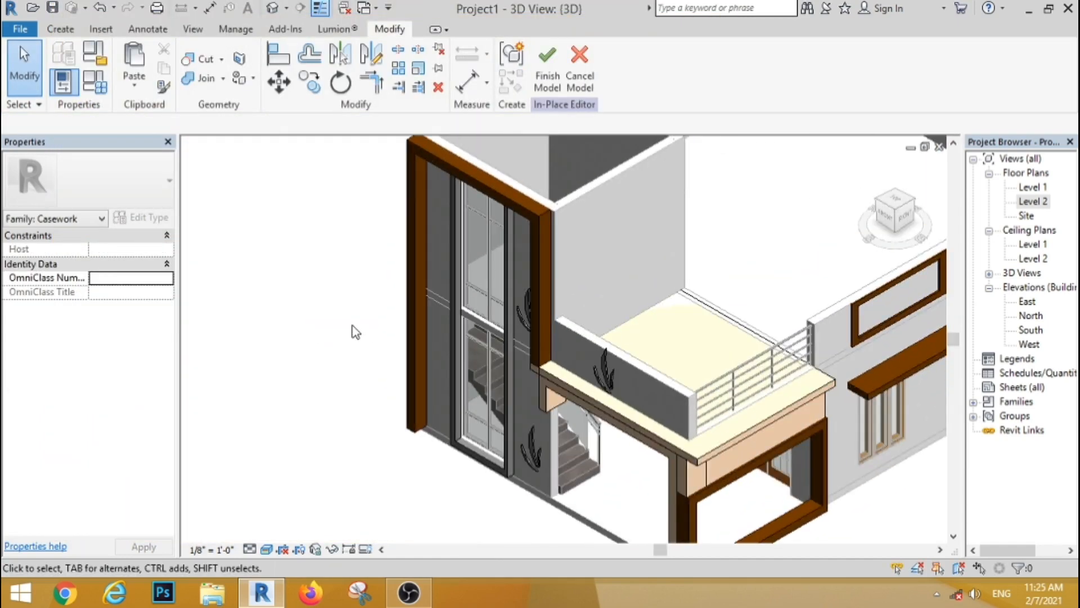
{"action": "scroll", "coordinate": [379, 383], "scroll_direction": "up", "scroll_amount": 2}
{"action": "left_click", "coordinate": [566, 459]}
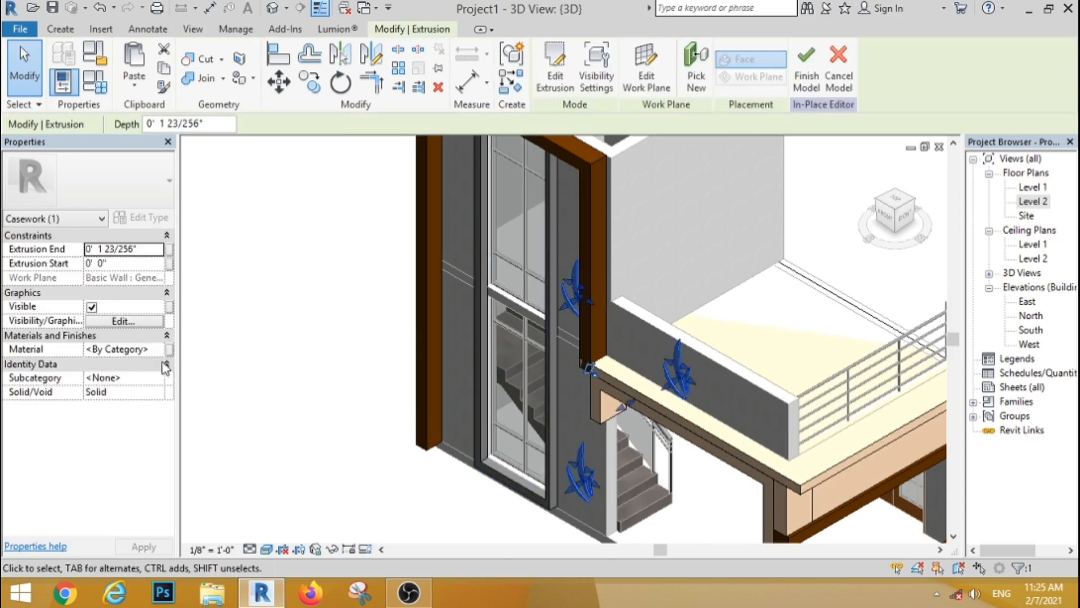
{"action": "left_click", "coordinate": [166, 349]}
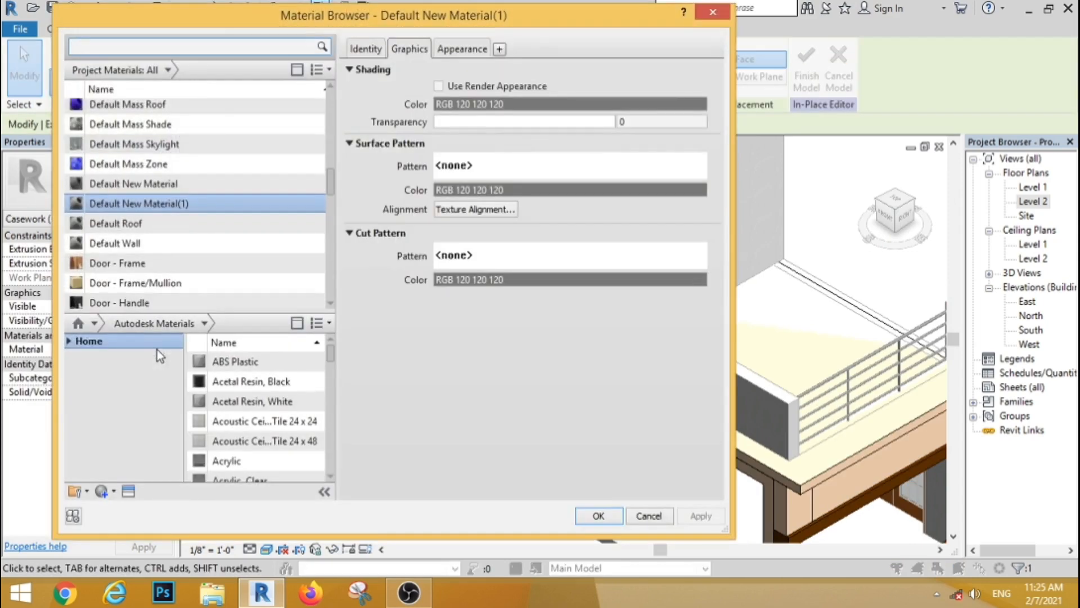
{"action": "left_click", "coordinate": [112, 491]}
{"action": "left_click", "coordinate": [138, 505]}
Step: Give the new material a dark red appearance colour and apply it to the leaf-shaped ornaments
{"action": "left_click", "coordinate": [462, 49]}
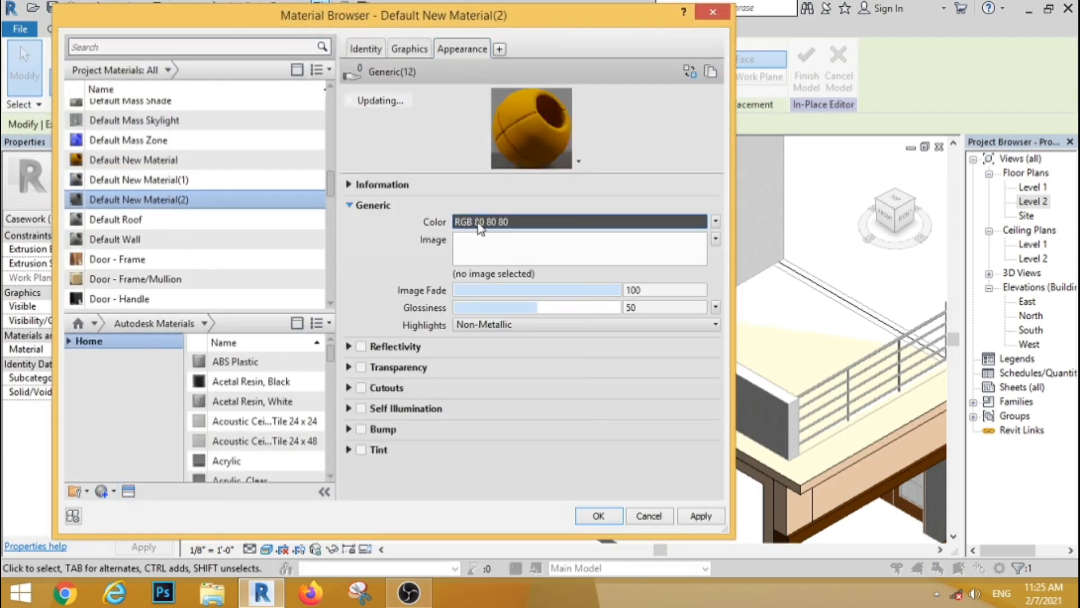
{"action": "left_click", "coordinate": [488, 221]}
{"action": "left_click", "coordinate": [229, 214]}
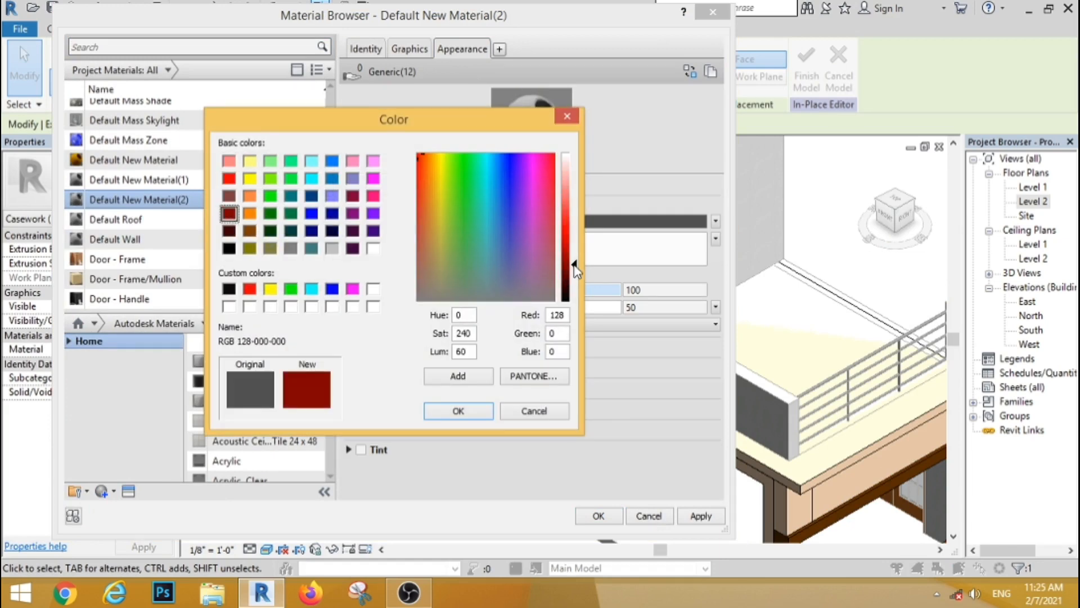
{"action": "left_click", "coordinate": [458, 411]}
{"action": "left_click", "coordinate": [598, 516]}
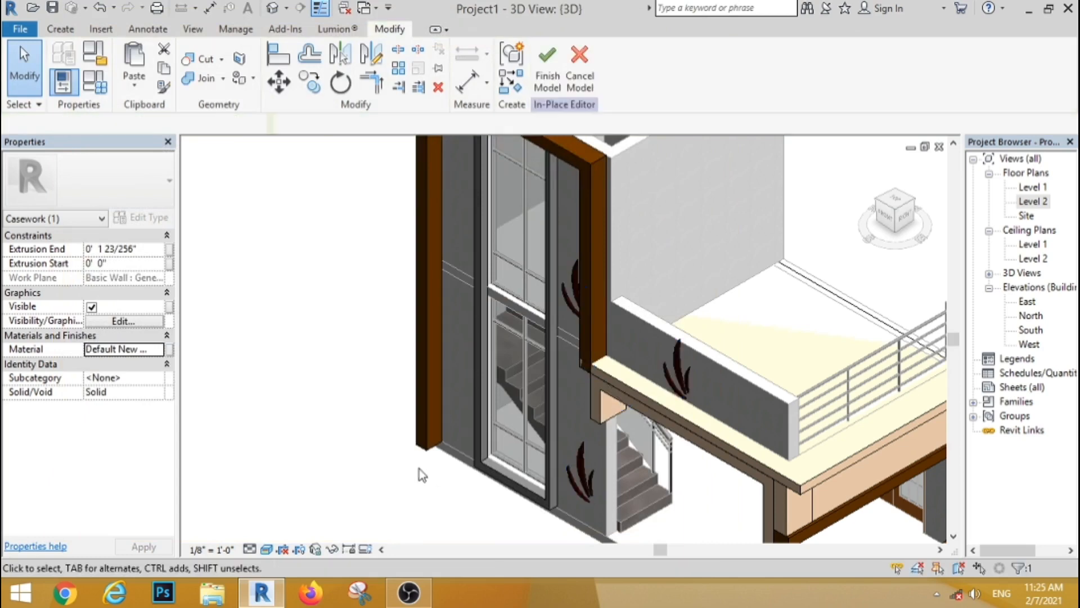
{"action": "left_click", "coordinate": [419, 468]}
Step: Finish the in-place casework model to keep its material changes
{"action": "scroll", "coordinate": [408, 376], "scroll_direction": "down", "scroll_amount": 5}
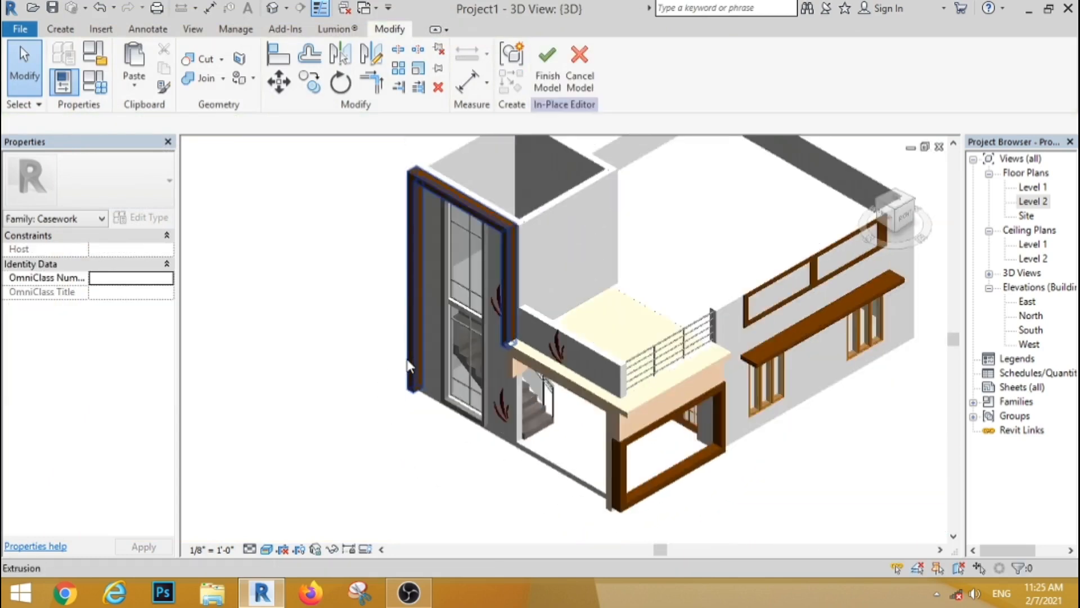
{"action": "scroll", "coordinate": [409, 366], "scroll_direction": "up", "scroll_amount": 2}
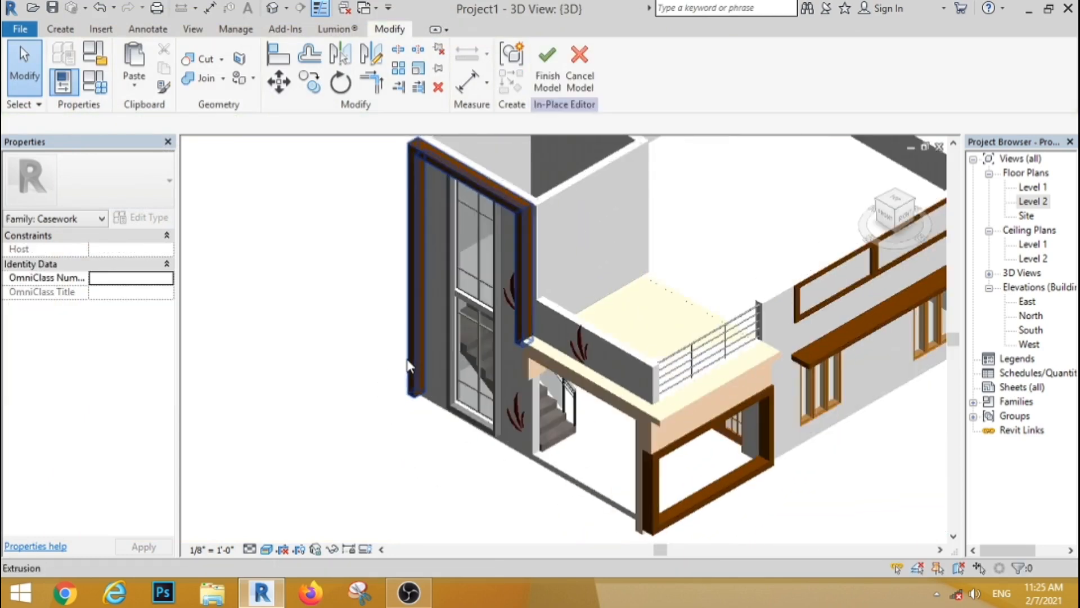
{"action": "left_click", "coordinate": [544, 70]}
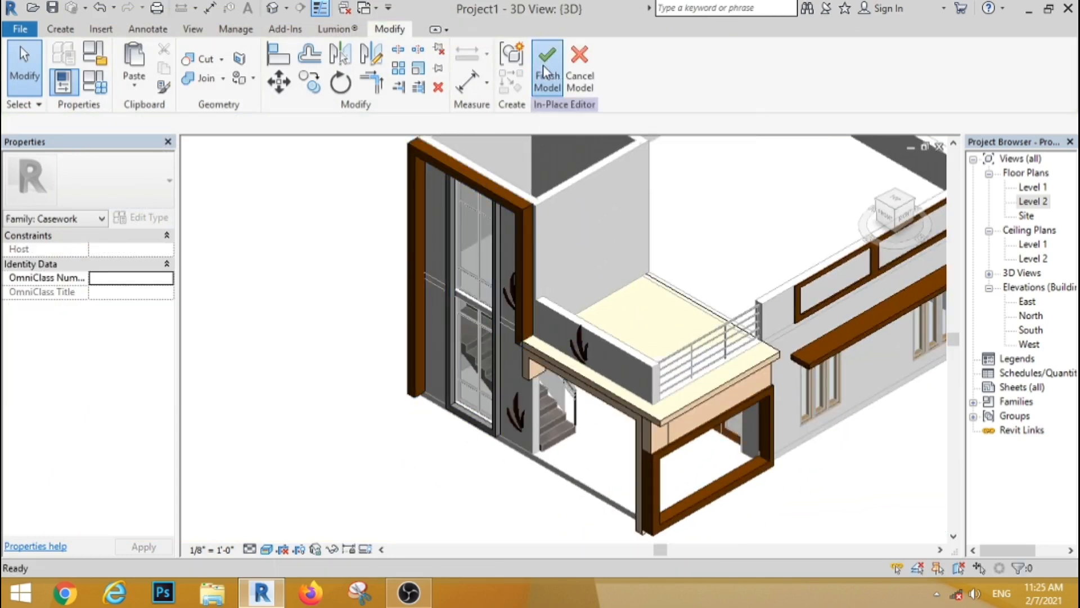
Step: Duplicate the type of the stair tower's front wall as Generic - 200mm 2
{"action": "left_click", "coordinate": [533, 400]}
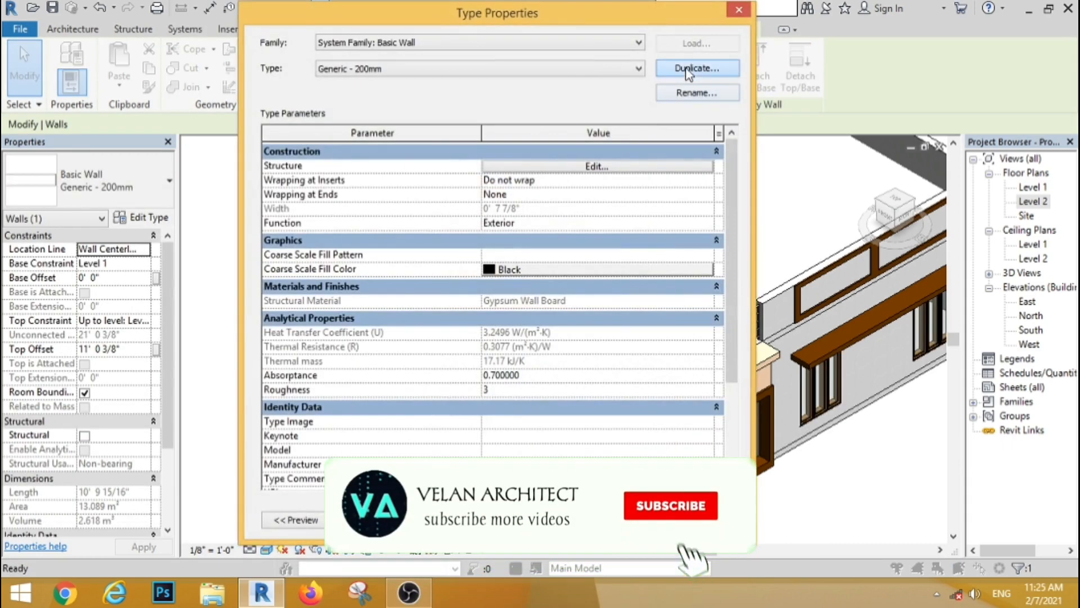
{"action": "left_click", "coordinate": [697, 69]}
{"action": "key", "text": "Return"}
Step: Set the structure layer material of the Generic - 200mm 2 wall type to Default New Material(1)
{"action": "left_click", "coordinate": [594, 167]}
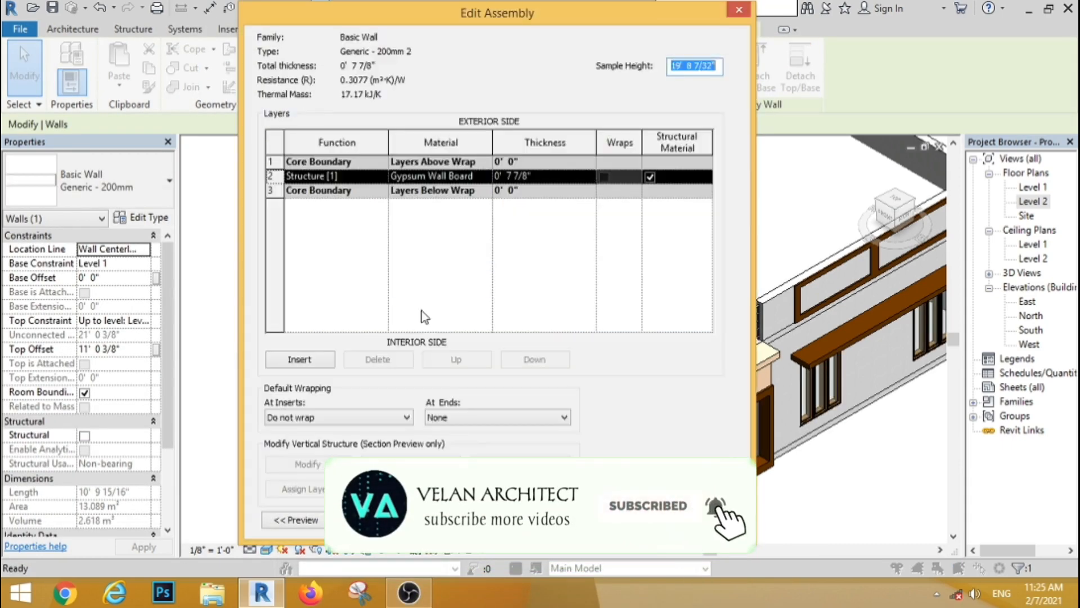
{"action": "left_click", "coordinate": [485, 176]}
{"action": "left_click", "coordinate": [487, 176]}
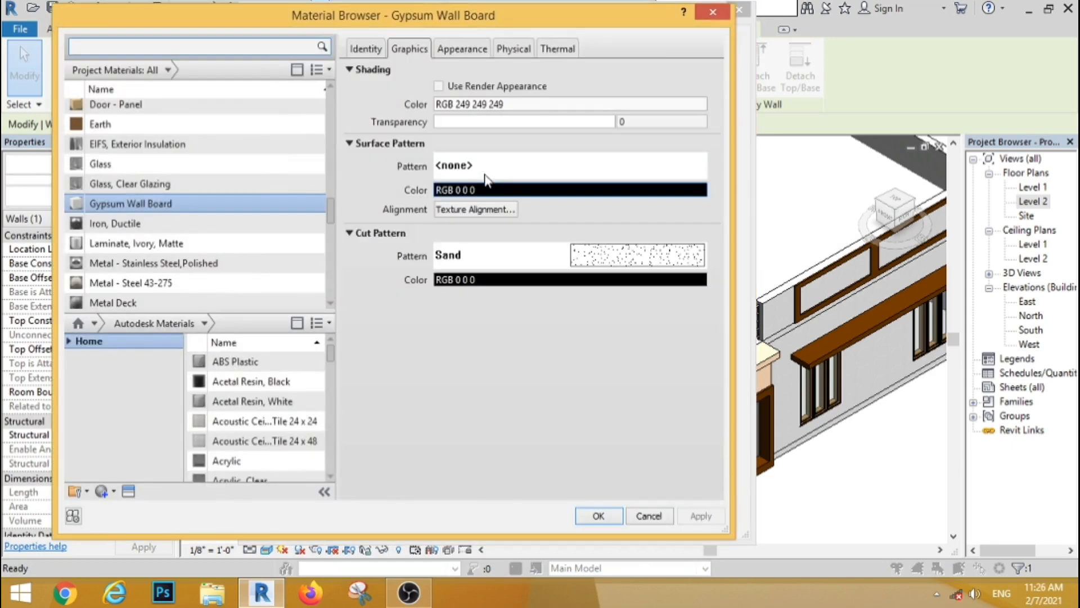
{"action": "left_click_drag", "start_coordinate": [333, 218], "coordinate": [336, 192]}
{"action": "left_click", "coordinate": [193, 173]}
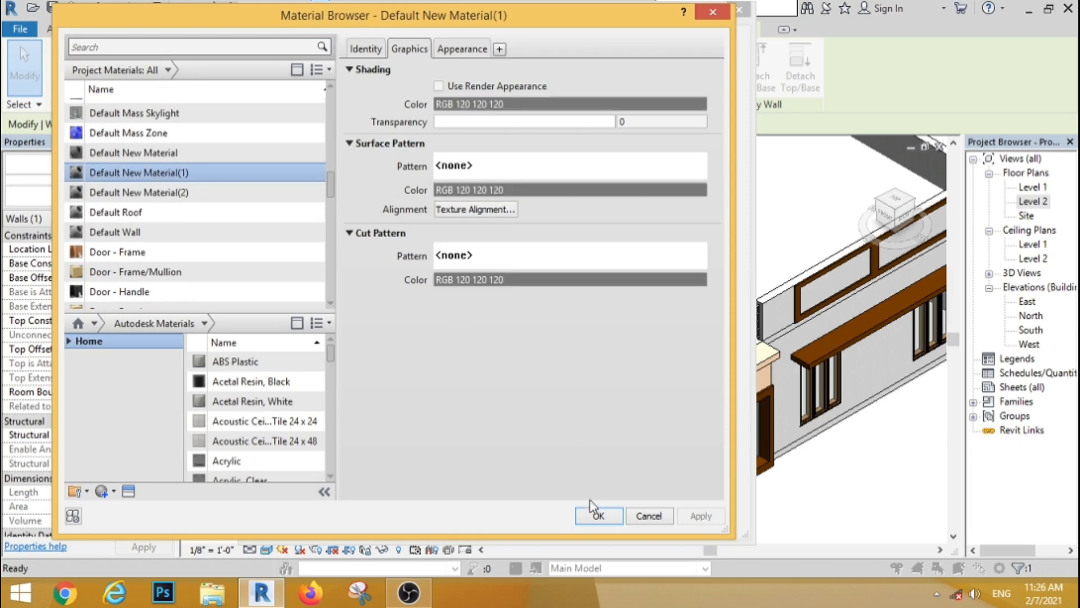
{"action": "left_click", "coordinate": [594, 515]}
{"action": "left_click", "coordinate": [535, 520]}
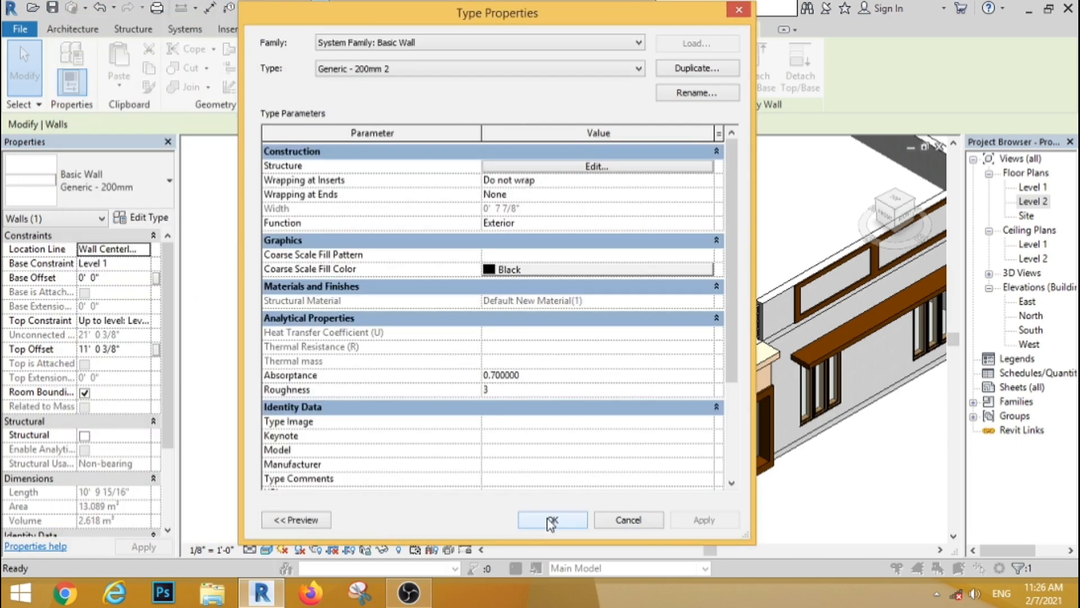
{"action": "left_click", "coordinate": [577, 525]}
{"action": "left_click", "coordinate": [500, 504]}
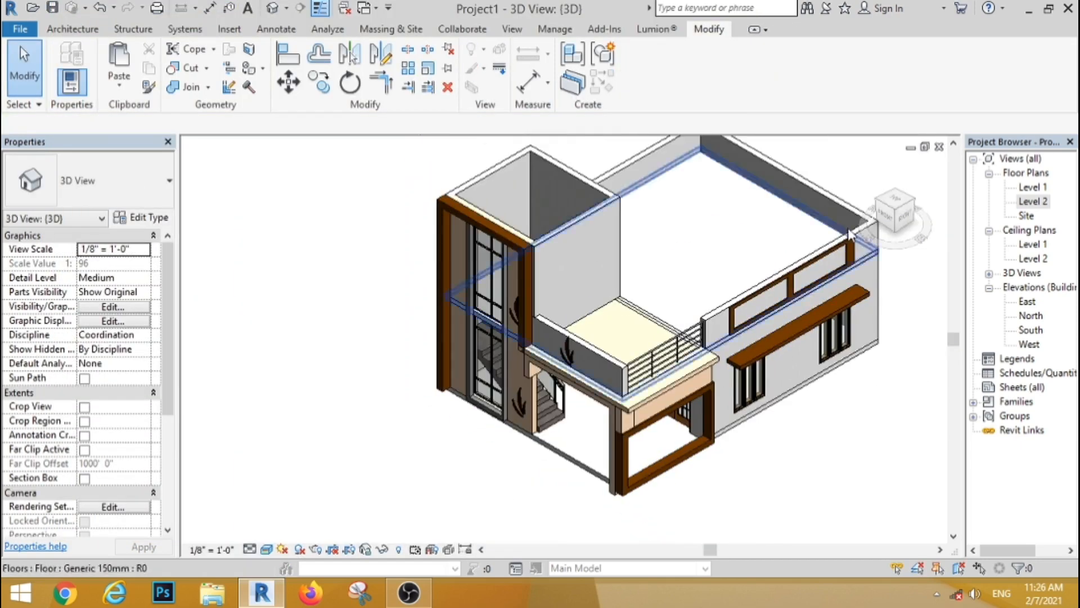
Step: Examine the facades in level views turned to the front-left and front-right corners to check the applied materials
{"action": "left_click", "coordinate": [900, 211]}
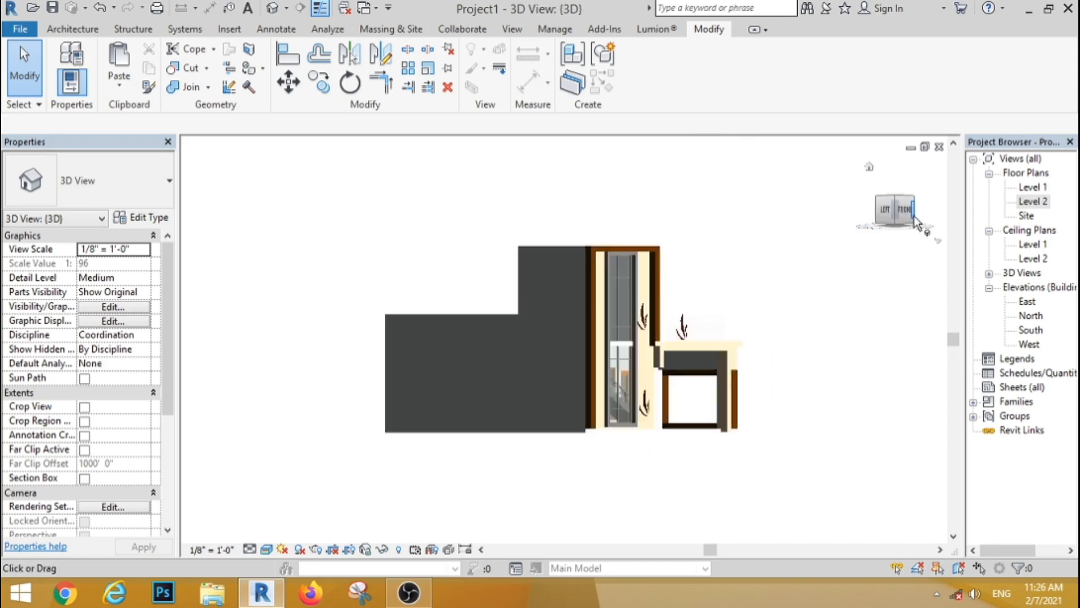
{"action": "left_click", "coordinate": [914, 217]}
{"action": "scroll", "coordinate": [436, 373], "scroll_direction": "up", "scroll_amount": 5}
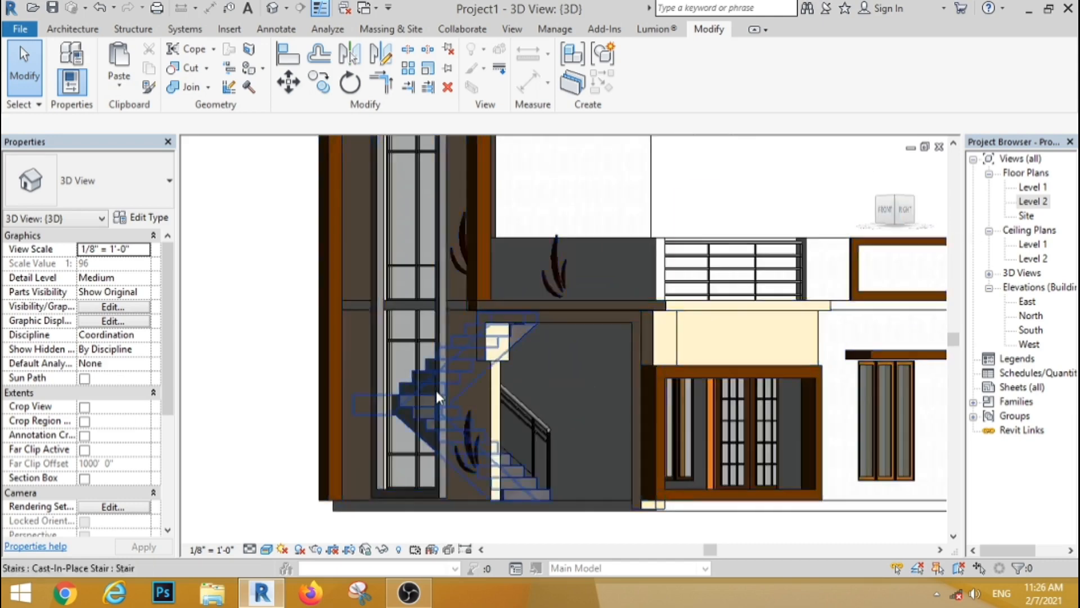
{"action": "scroll", "coordinate": [437, 390], "scroll_direction": "down", "scroll_amount": 2}
{"action": "scroll", "coordinate": [440, 222], "scroll_direction": "up", "scroll_amount": 2}
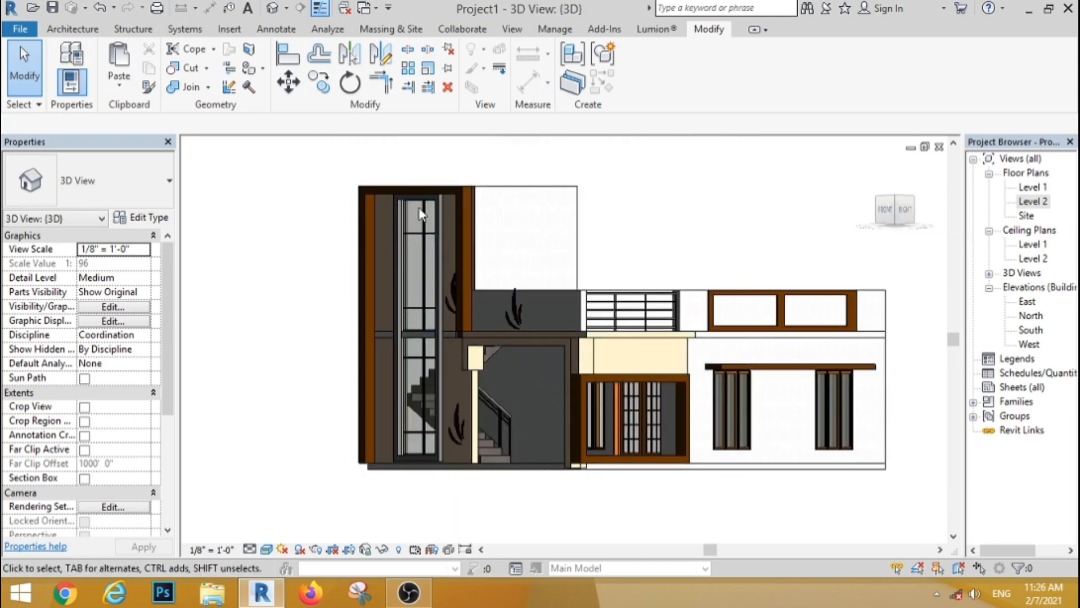
{"action": "scroll", "coordinate": [428, 178], "scroll_direction": "down", "scroll_amount": 2}
{"action": "scroll", "coordinate": [608, 310], "scroll_direction": "down", "scroll_amount": 1}
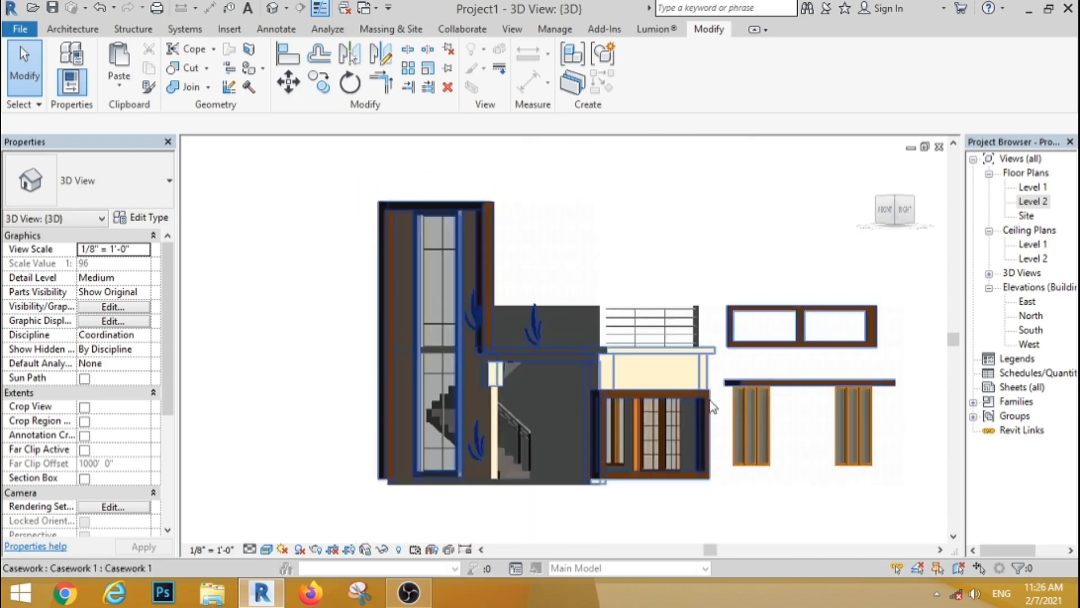